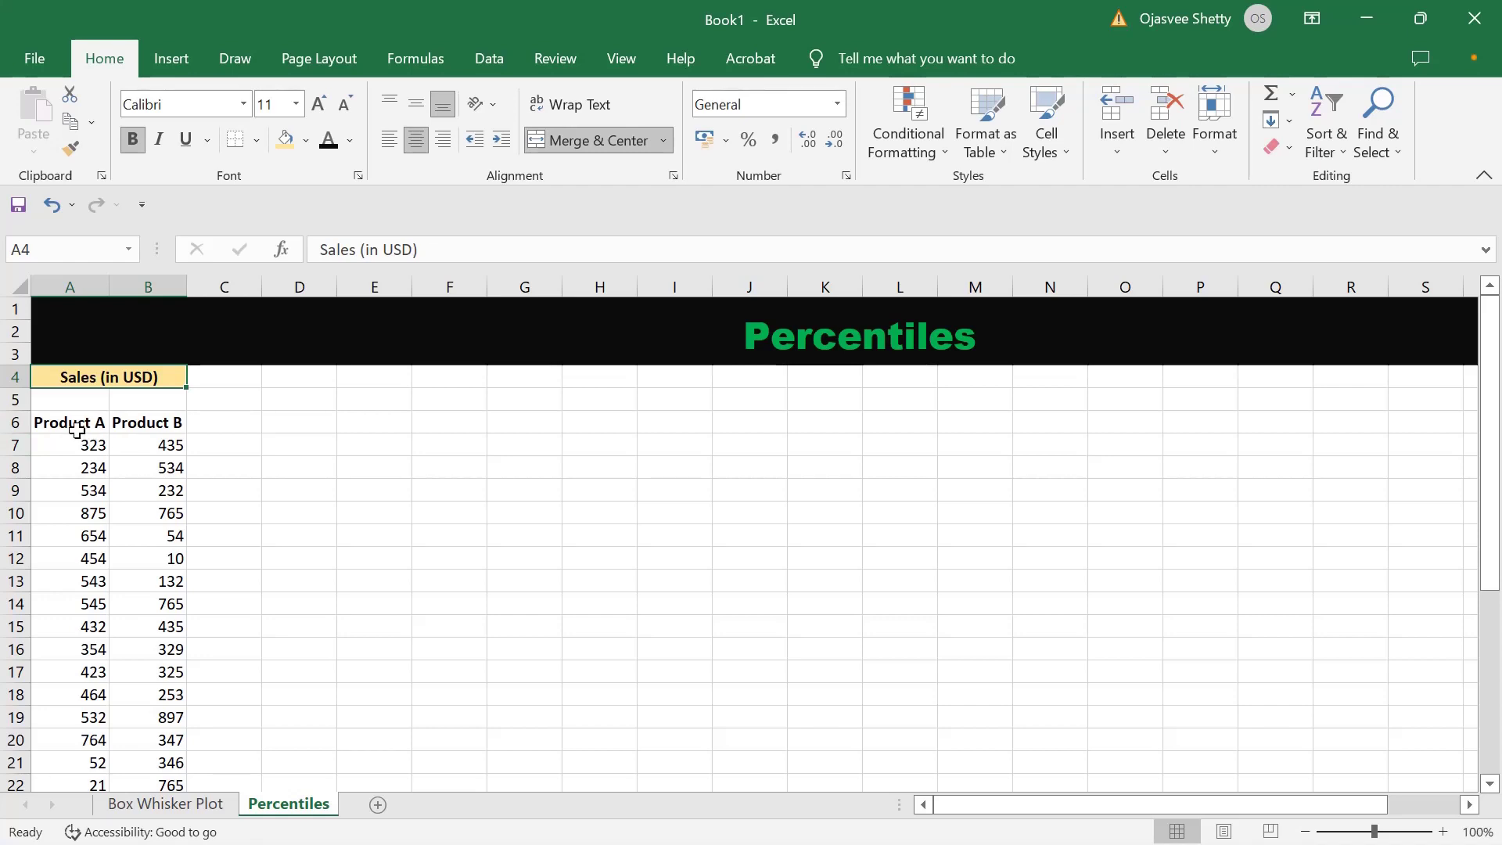
click(82, 461)
click(137, 467)
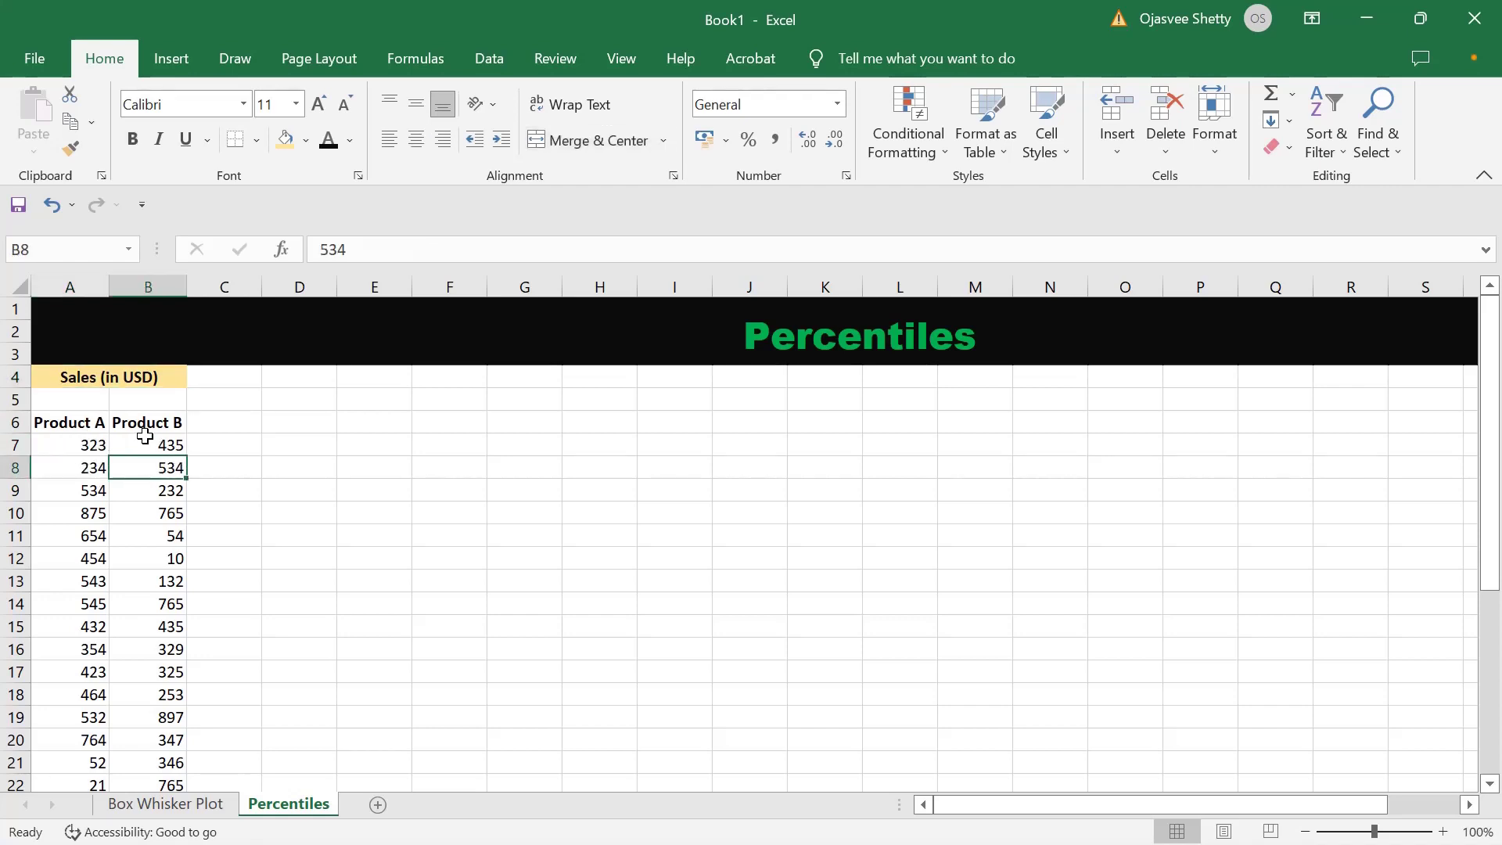
click(145, 439)
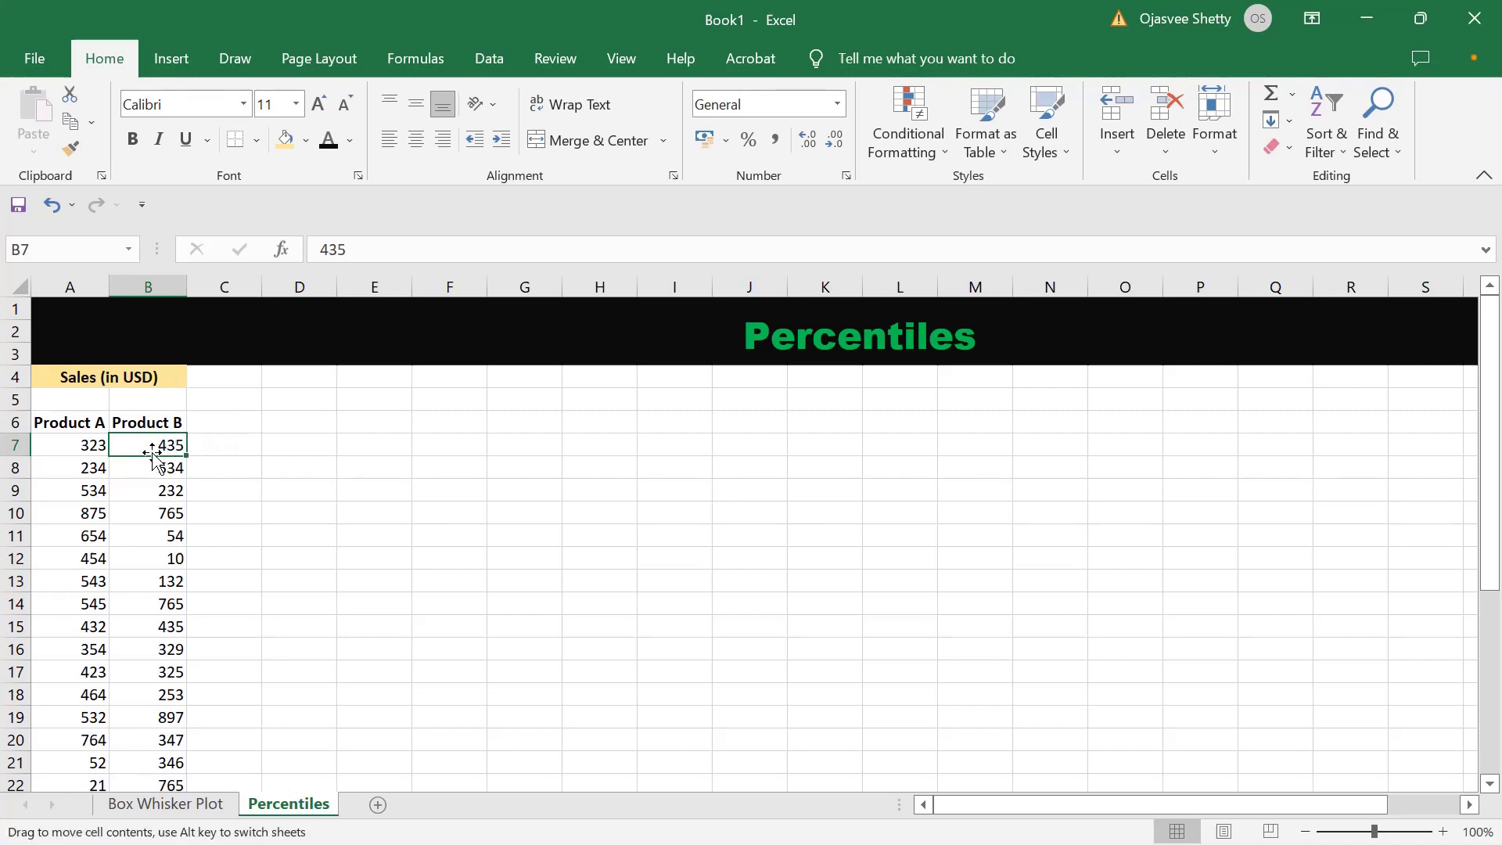
click(85, 444)
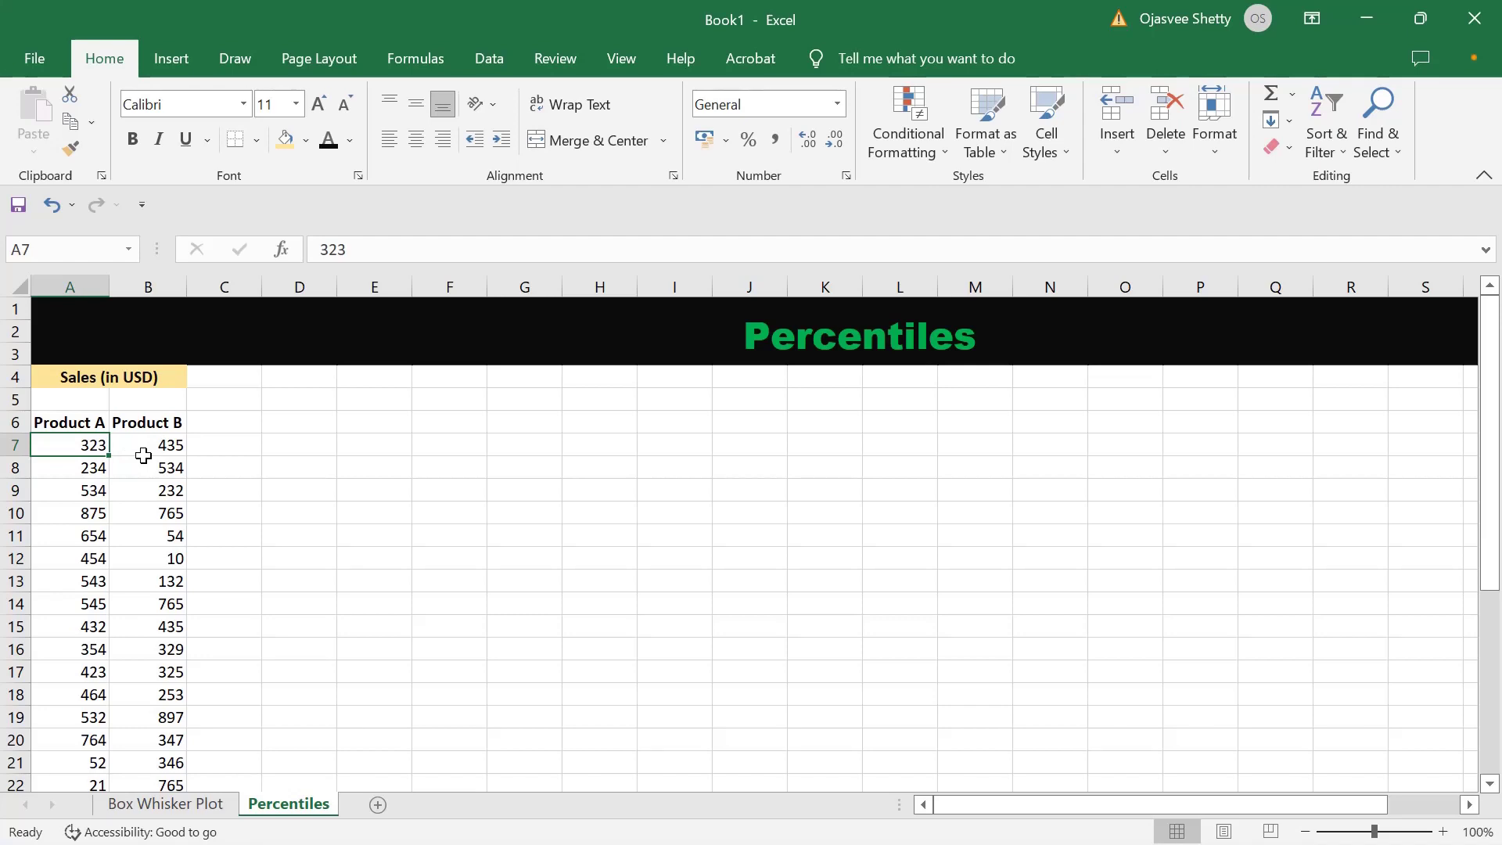
click(298, 419)
click(67, 453)
click(102, 534)
click(88, 443)
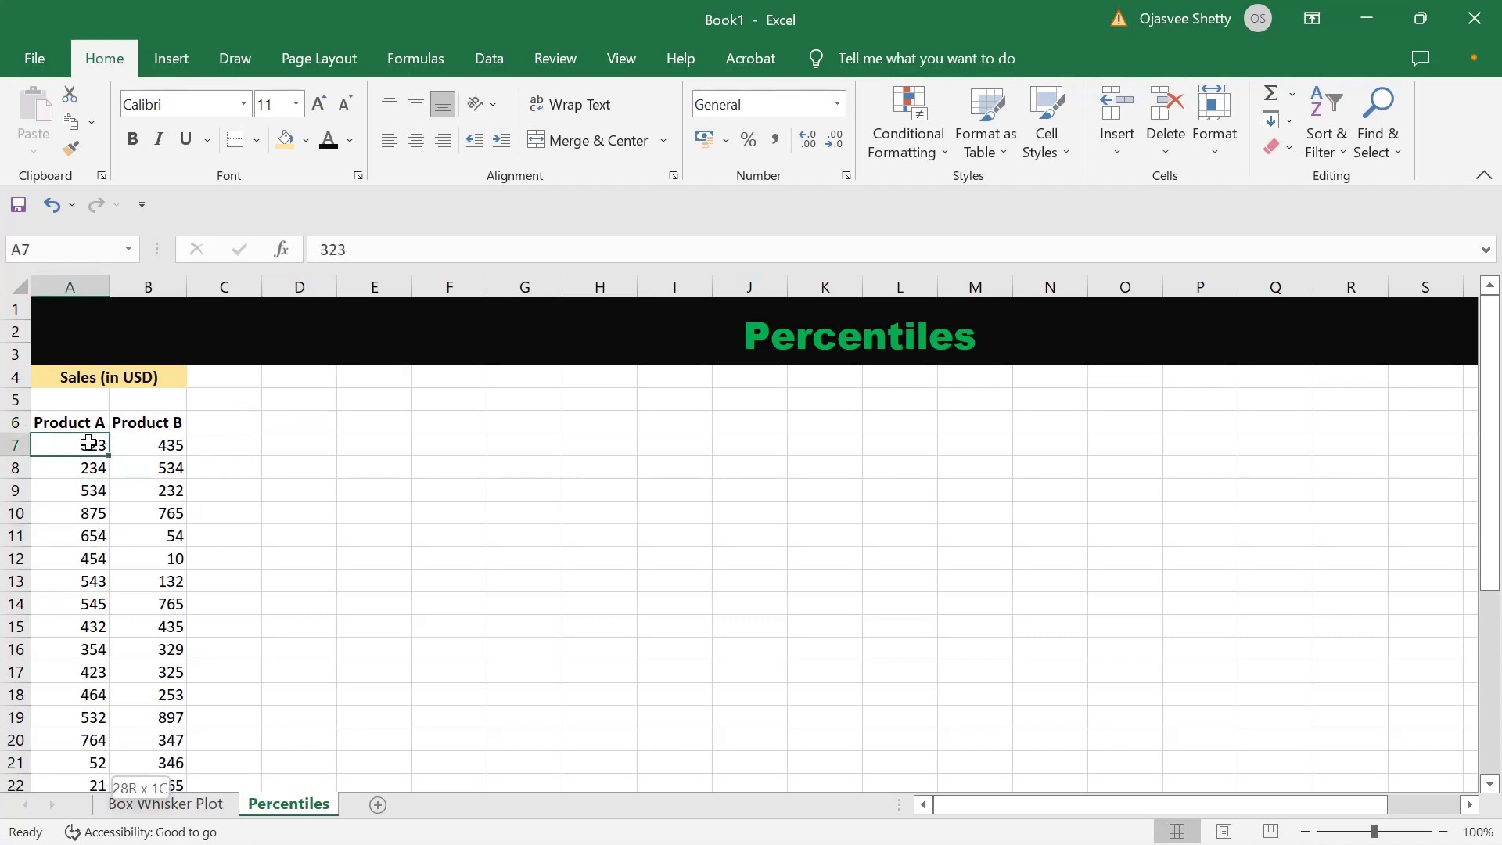
key(ctrl+shift+Down)
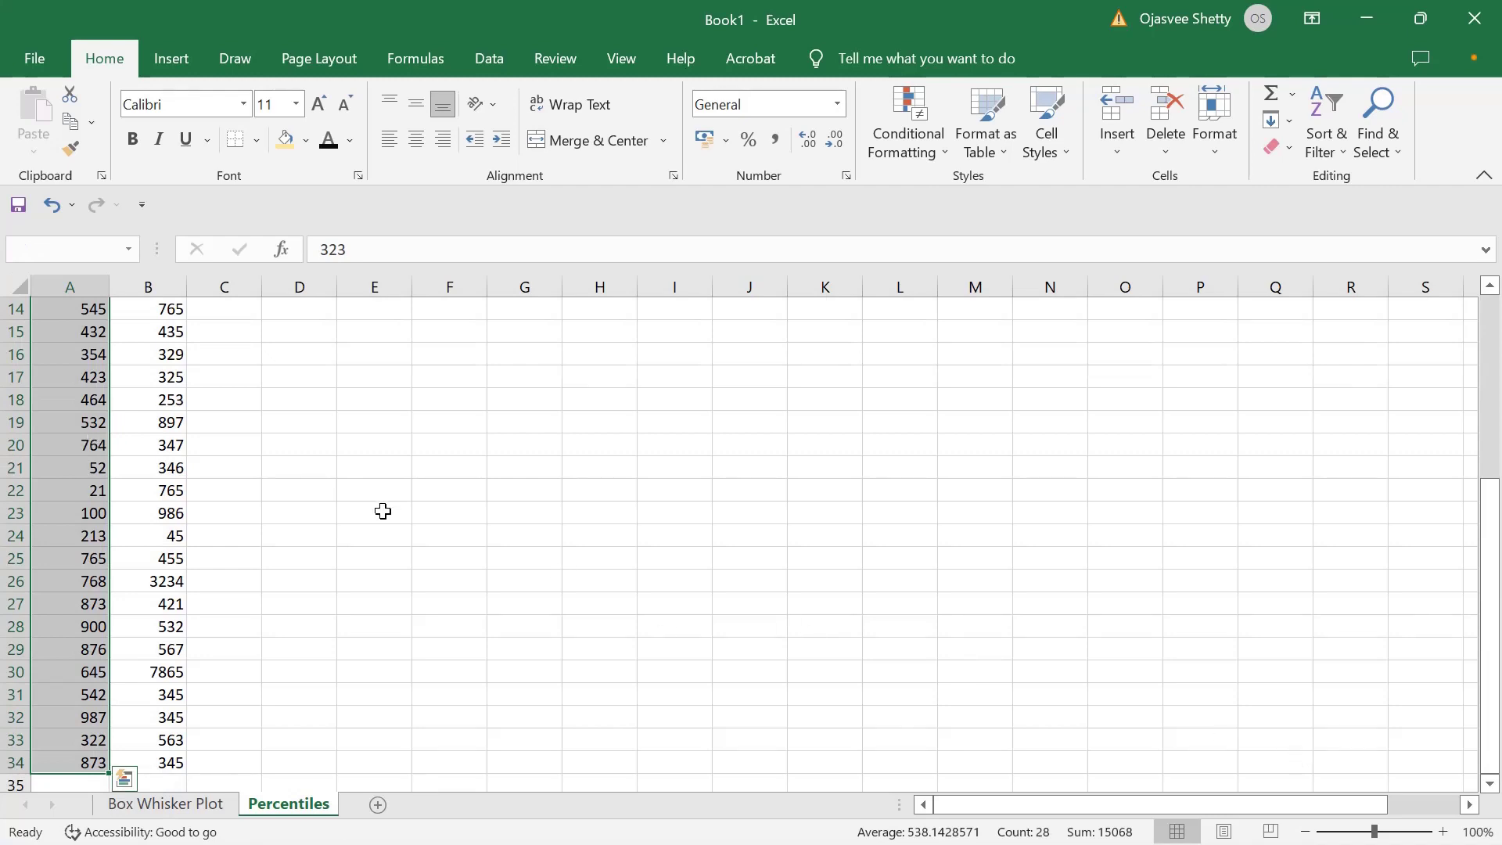
scroll(669, 520, up, 5)
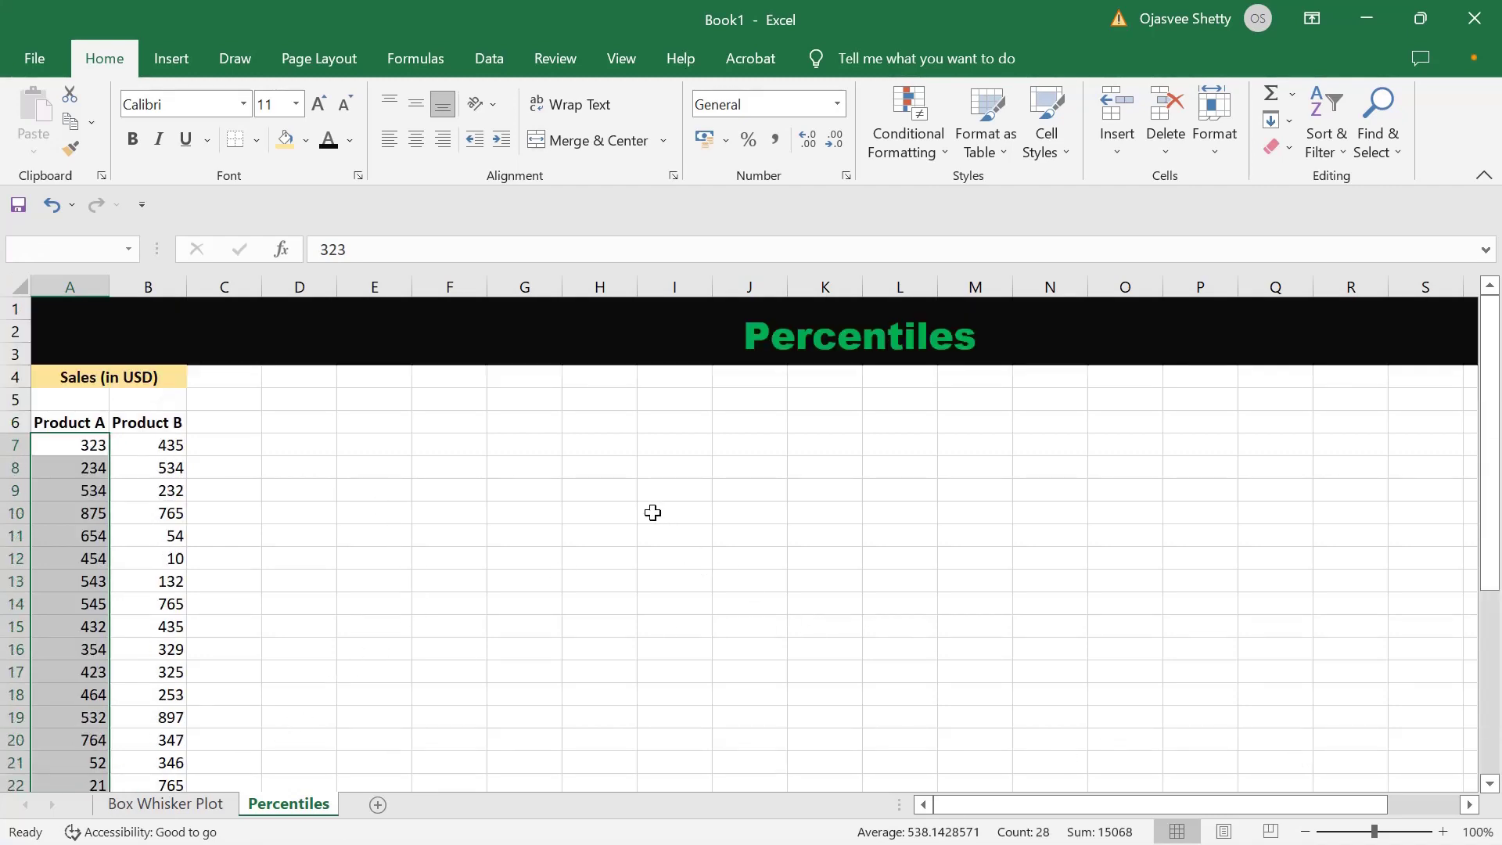
click(223, 465)
click(281, 426)
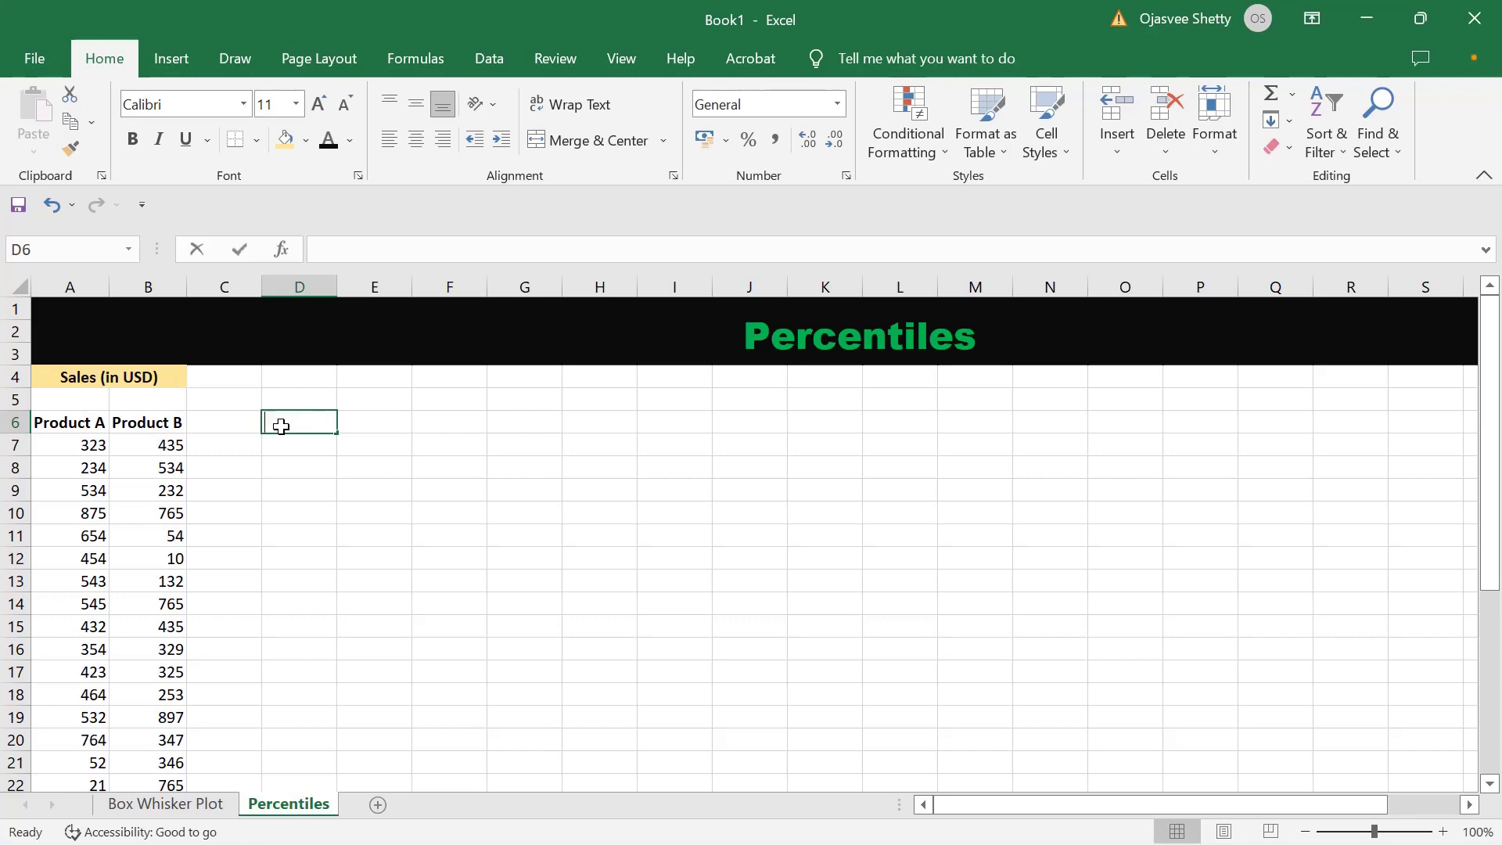
Enter '28 records' in D6, make it bold, and autofit column D
text(28 records)
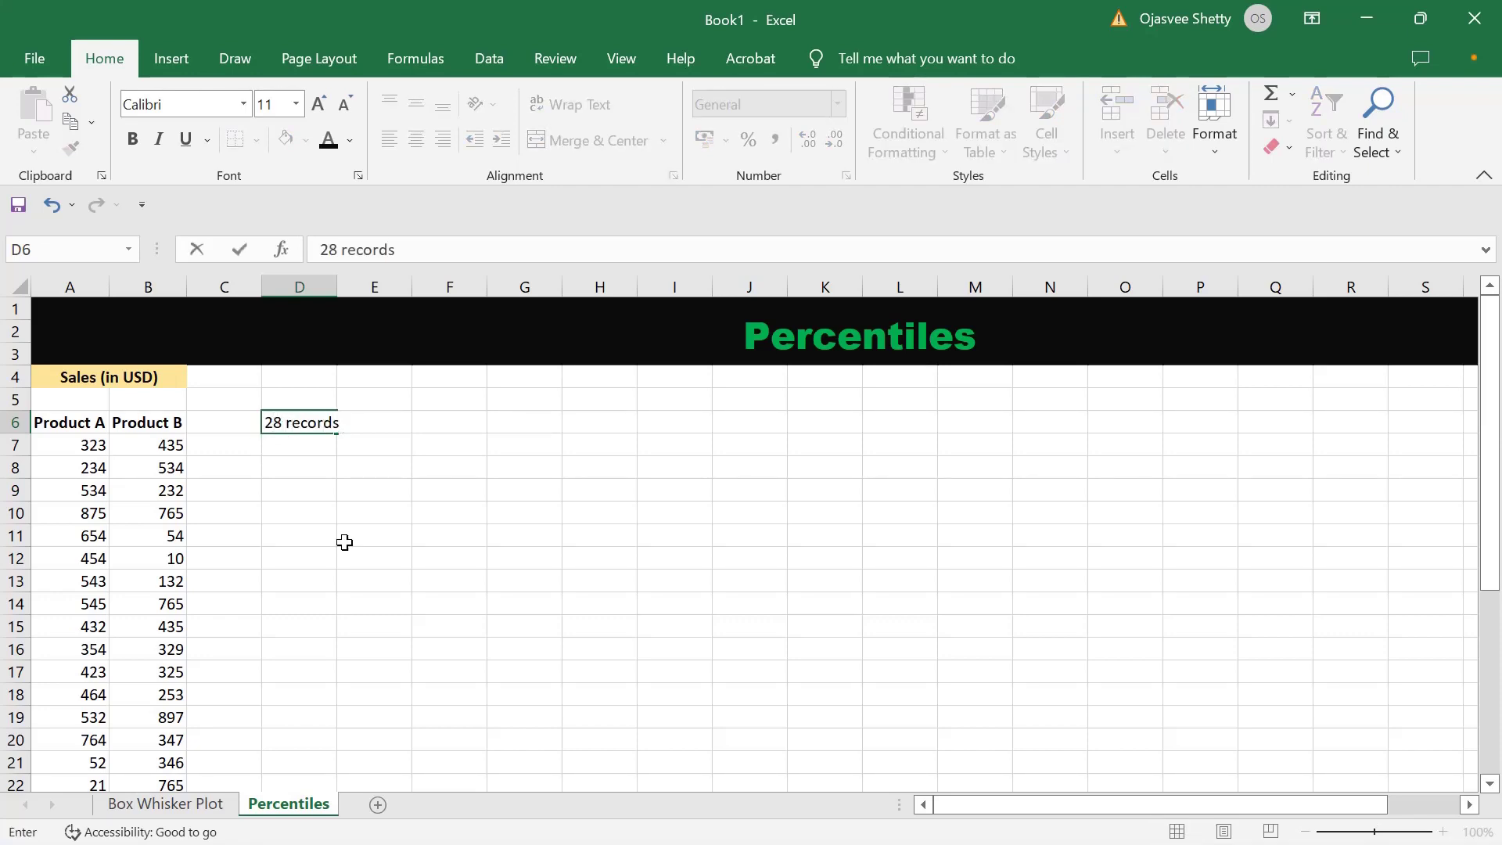
click(374, 582)
click(312, 422)
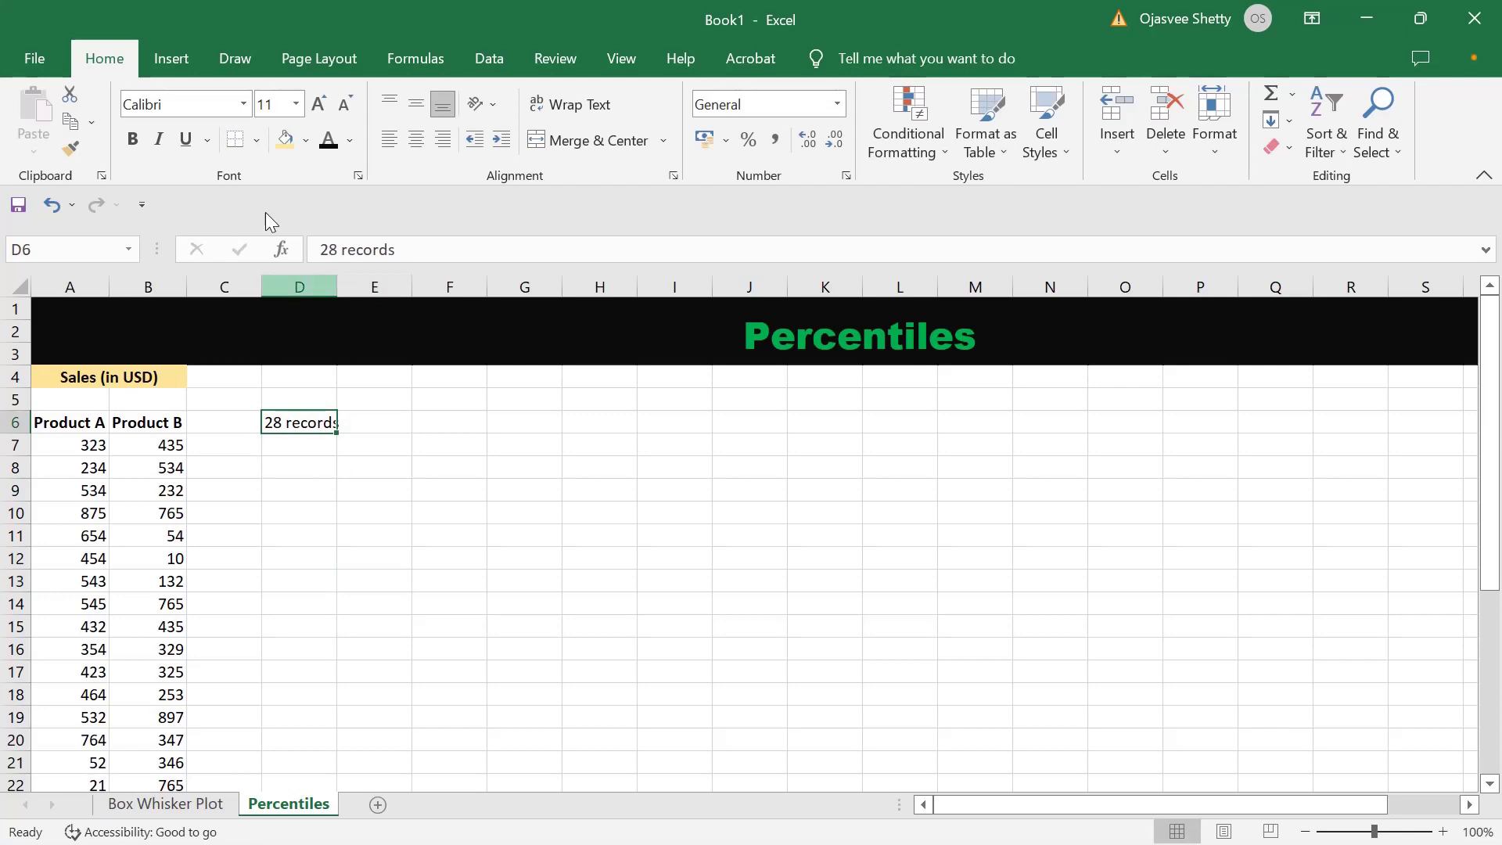
click(131, 139)
double_click(337, 287)
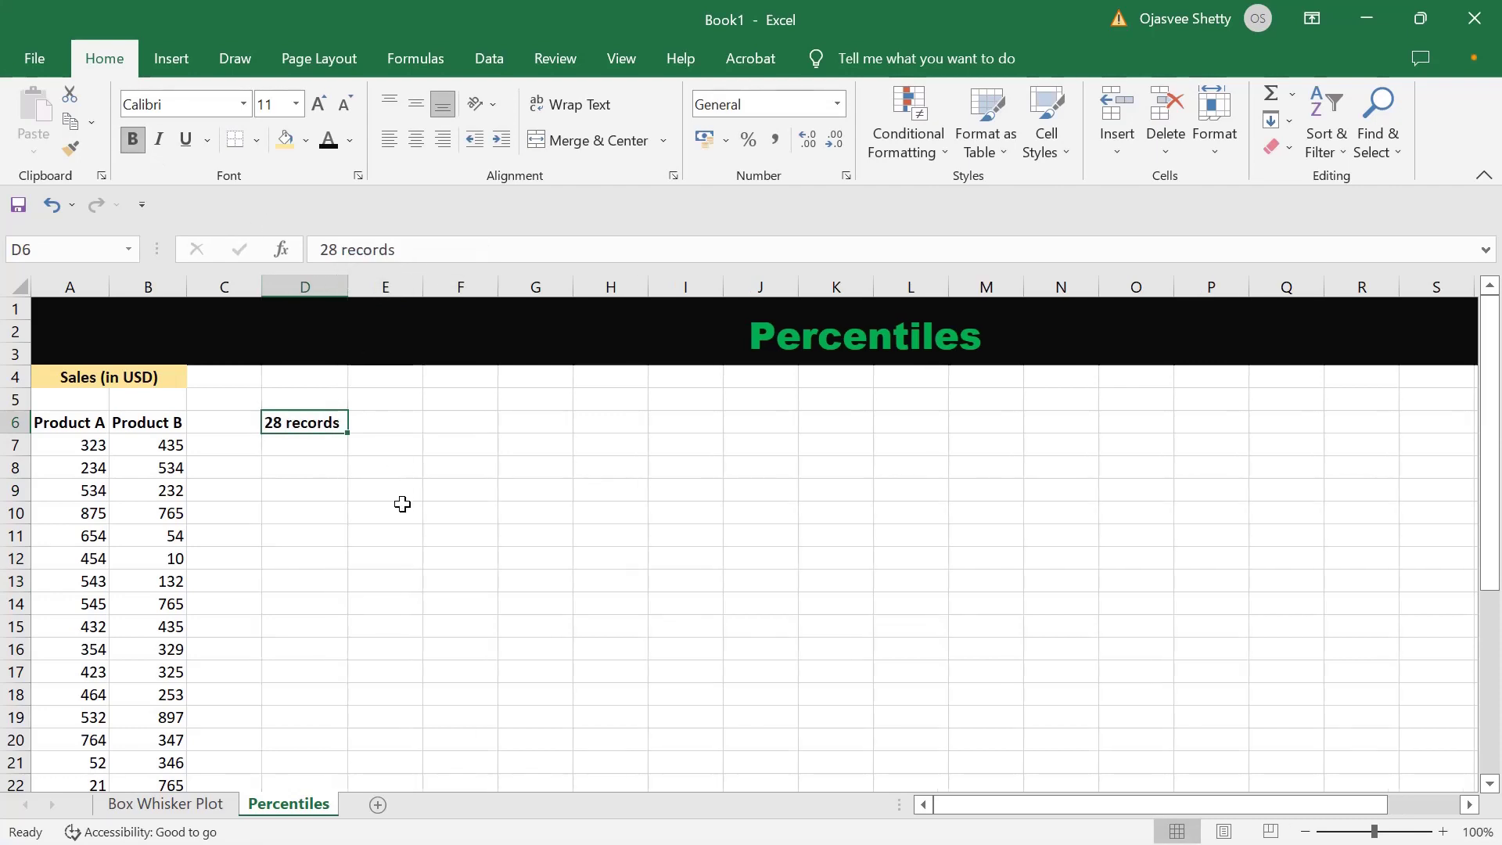
click(402, 503)
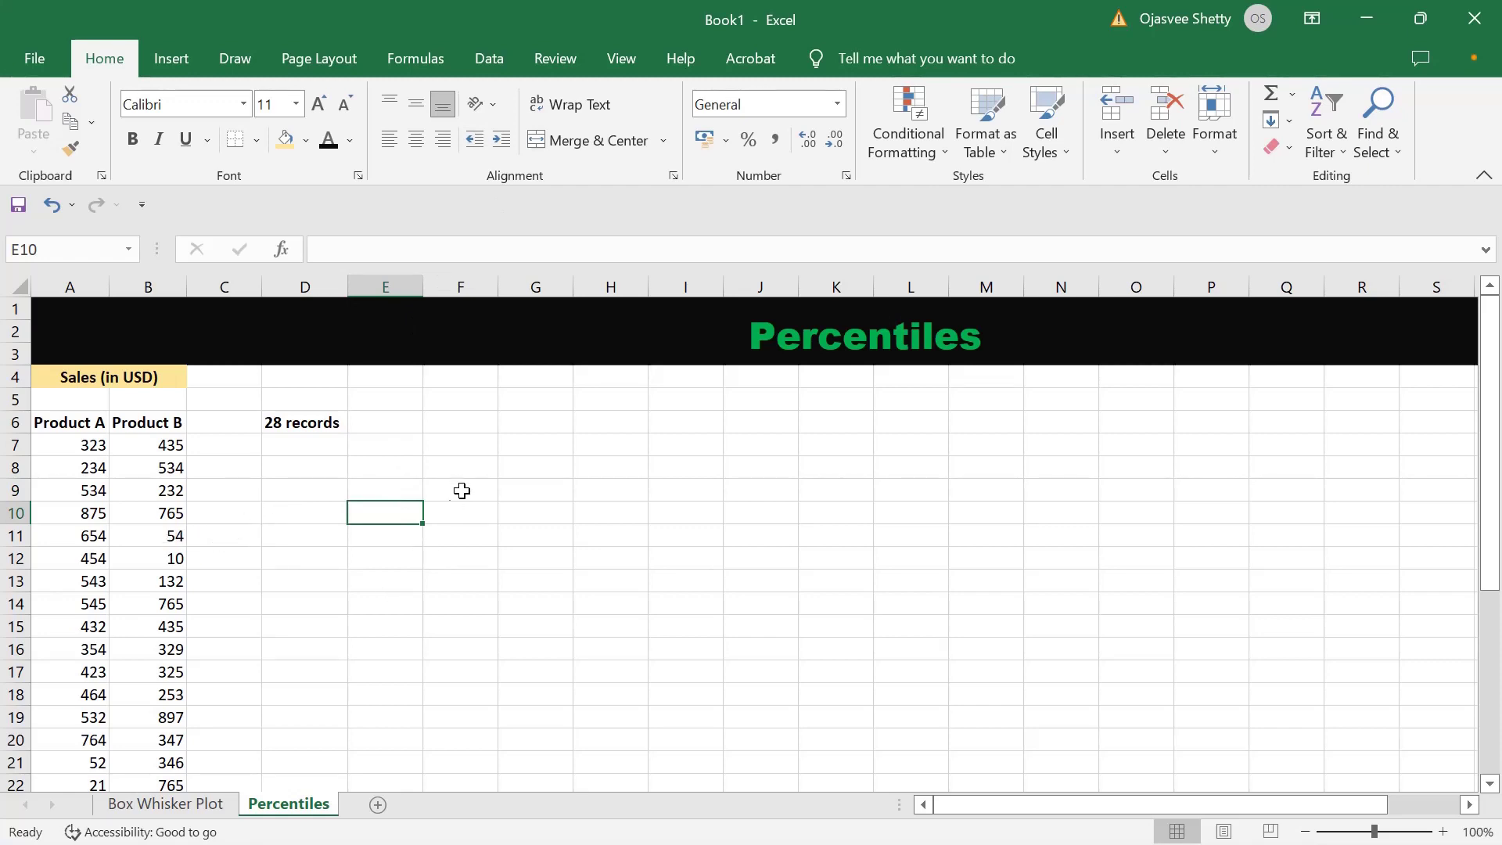
Merge F7:O7 into a light-orange banner reading 'what is the value at 90% ile'
drag(447, 443, 1123, 436)
click(557, 142)
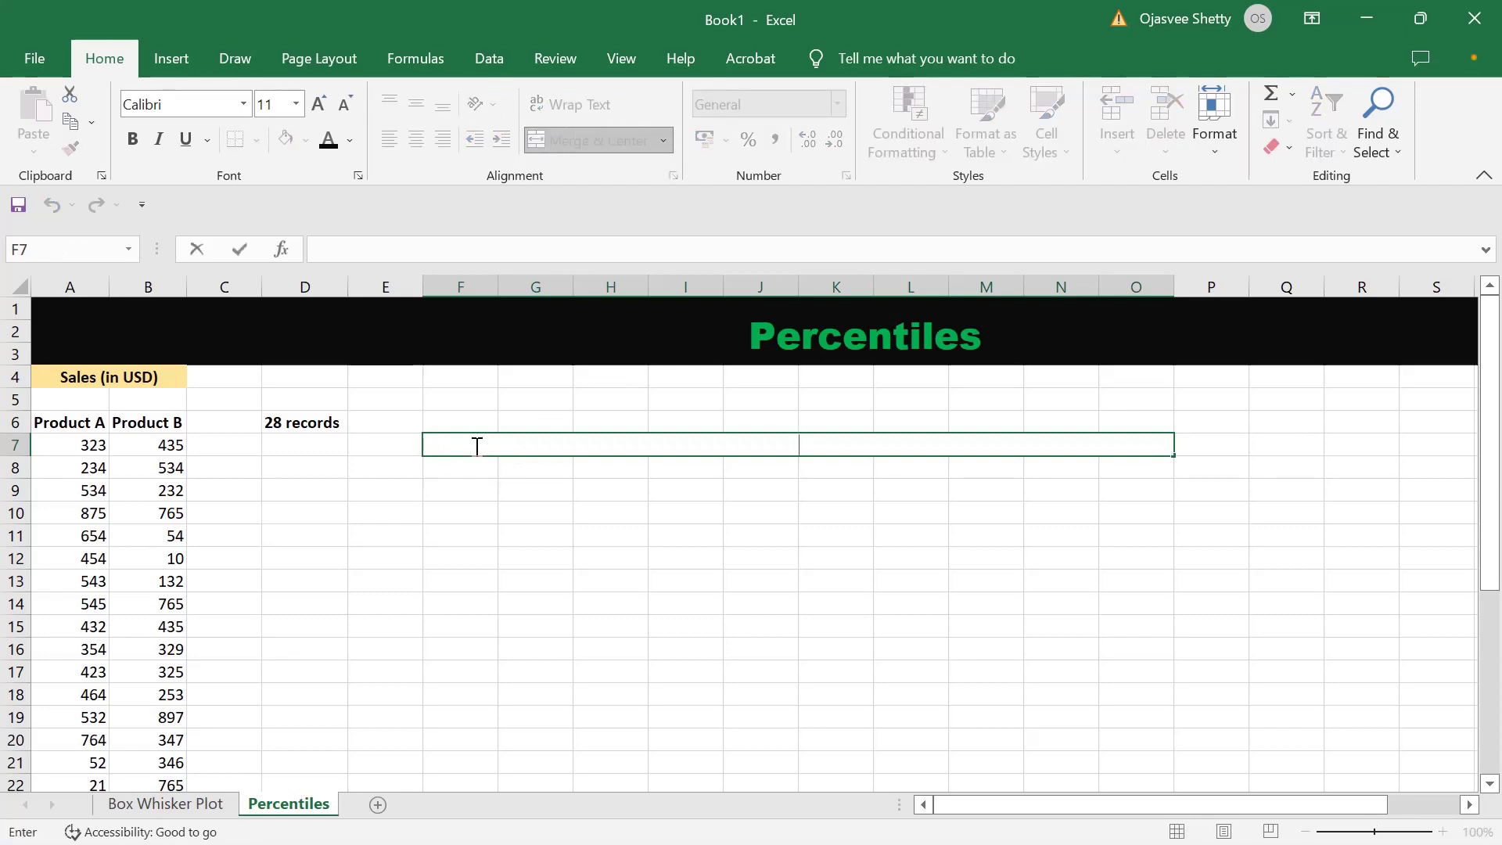
text(what is the value a)
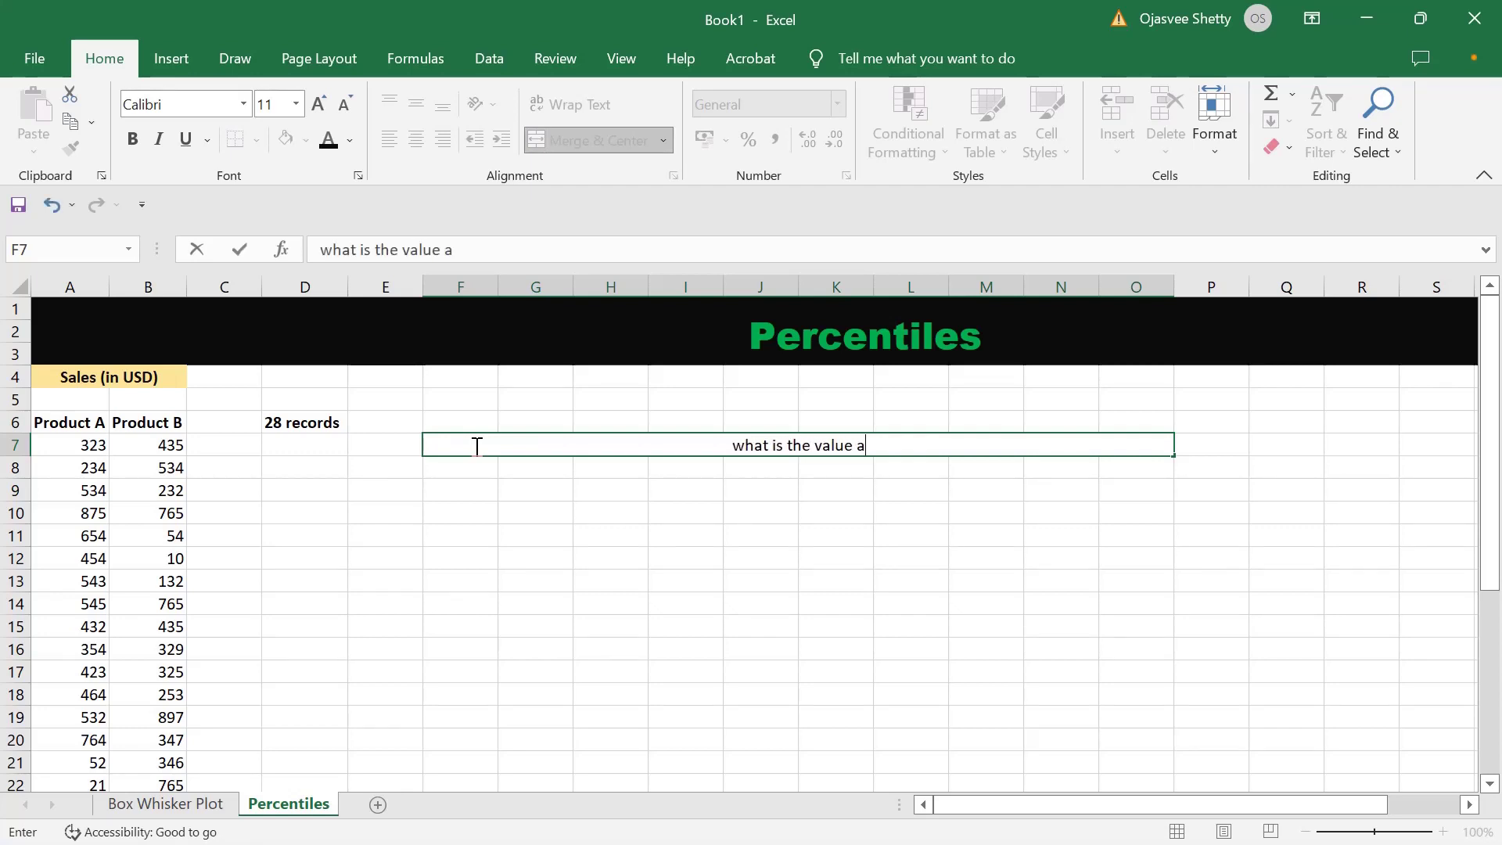
text(t 90% ile)
key(Return)
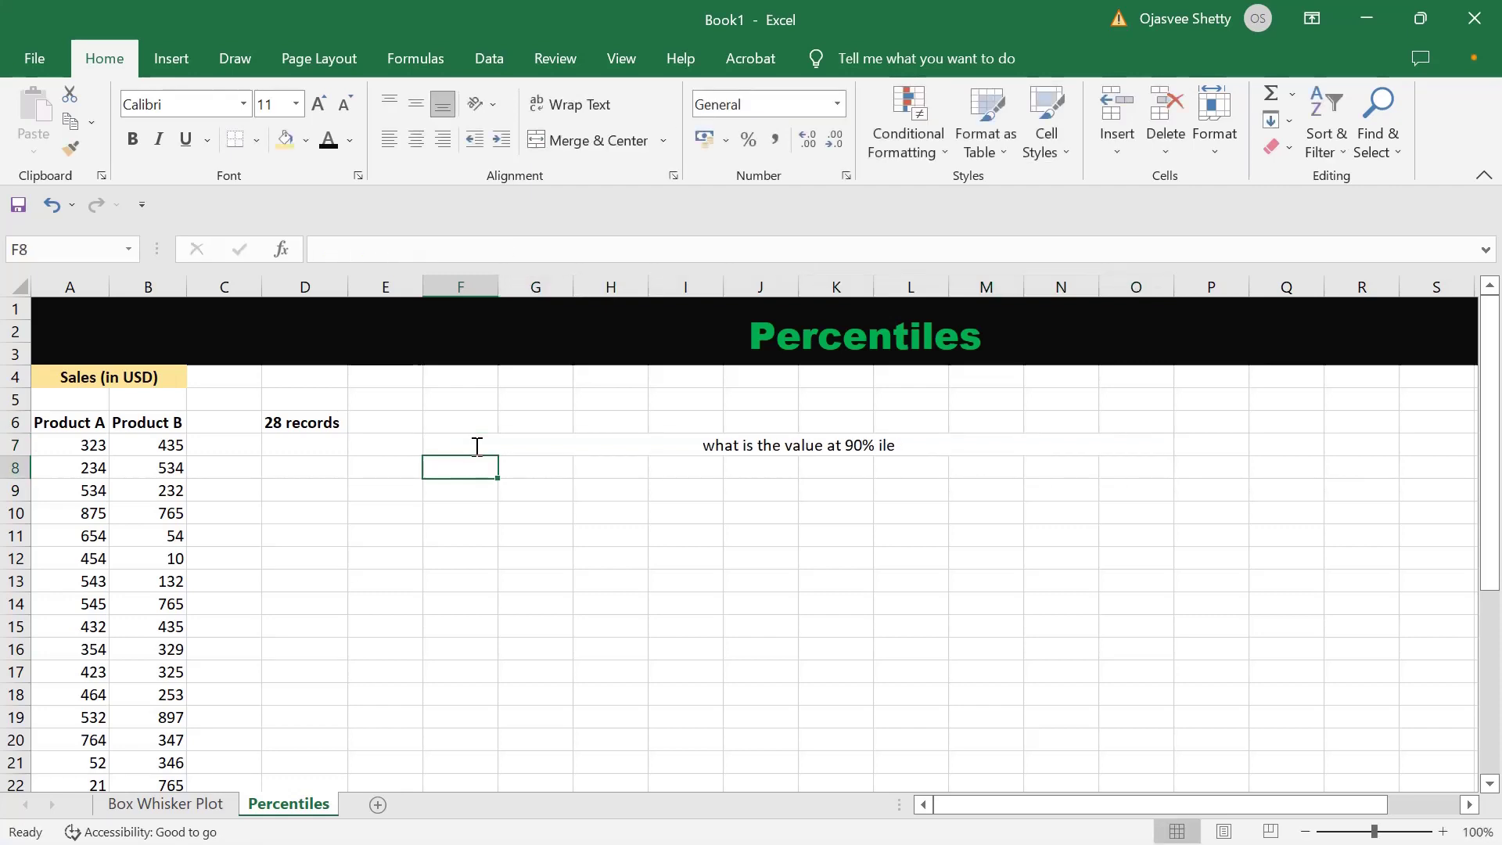
click(477, 446)
click(287, 141)
click(513, 624)
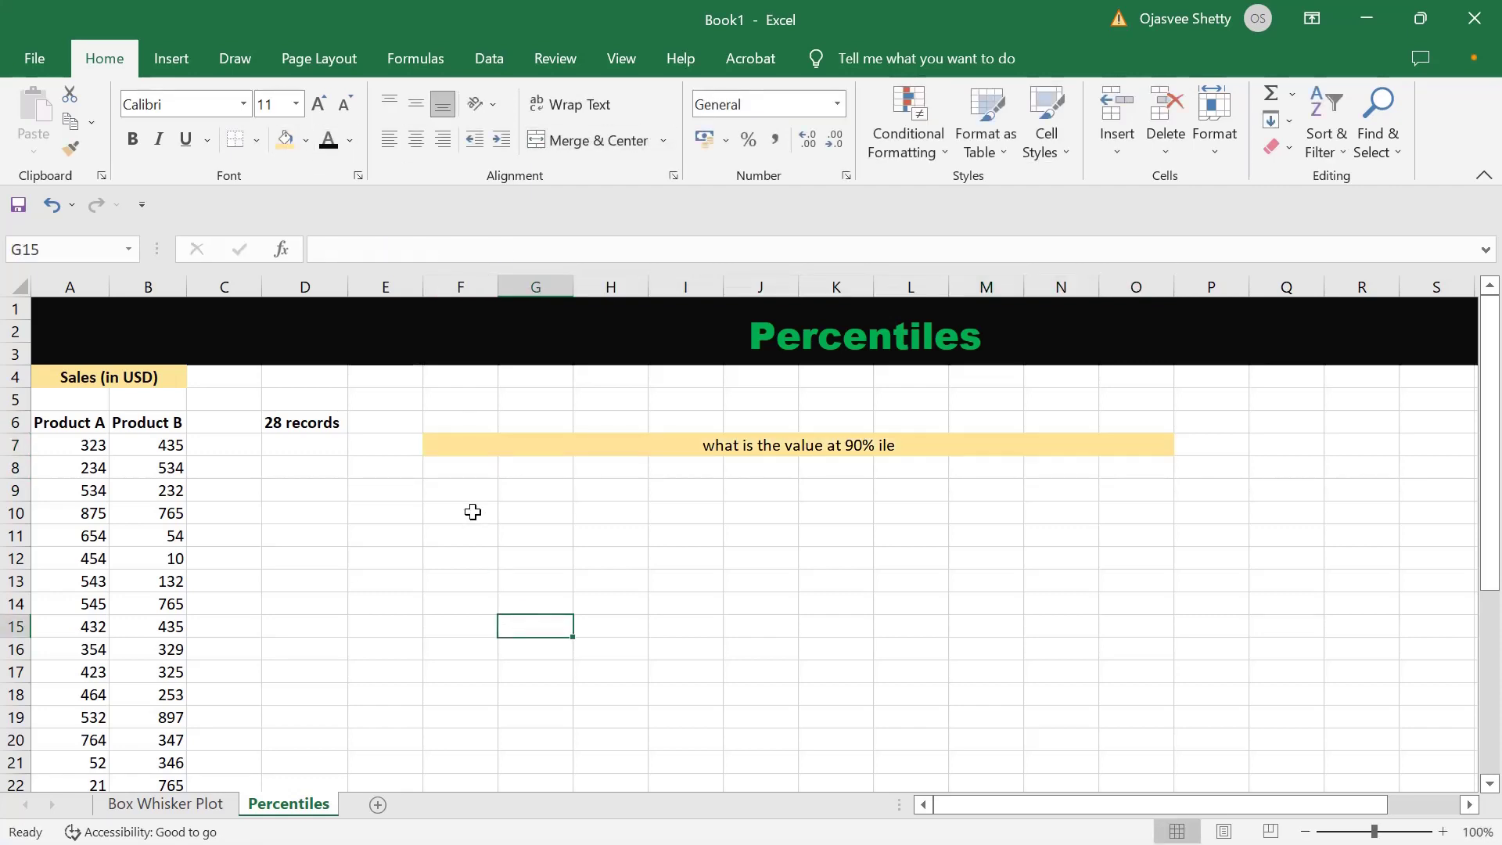
Enter =PERCENTILE.EXC(A:A,0.90) in E10, returning Product A's 90th percentile of 878.4
click(414, 508)
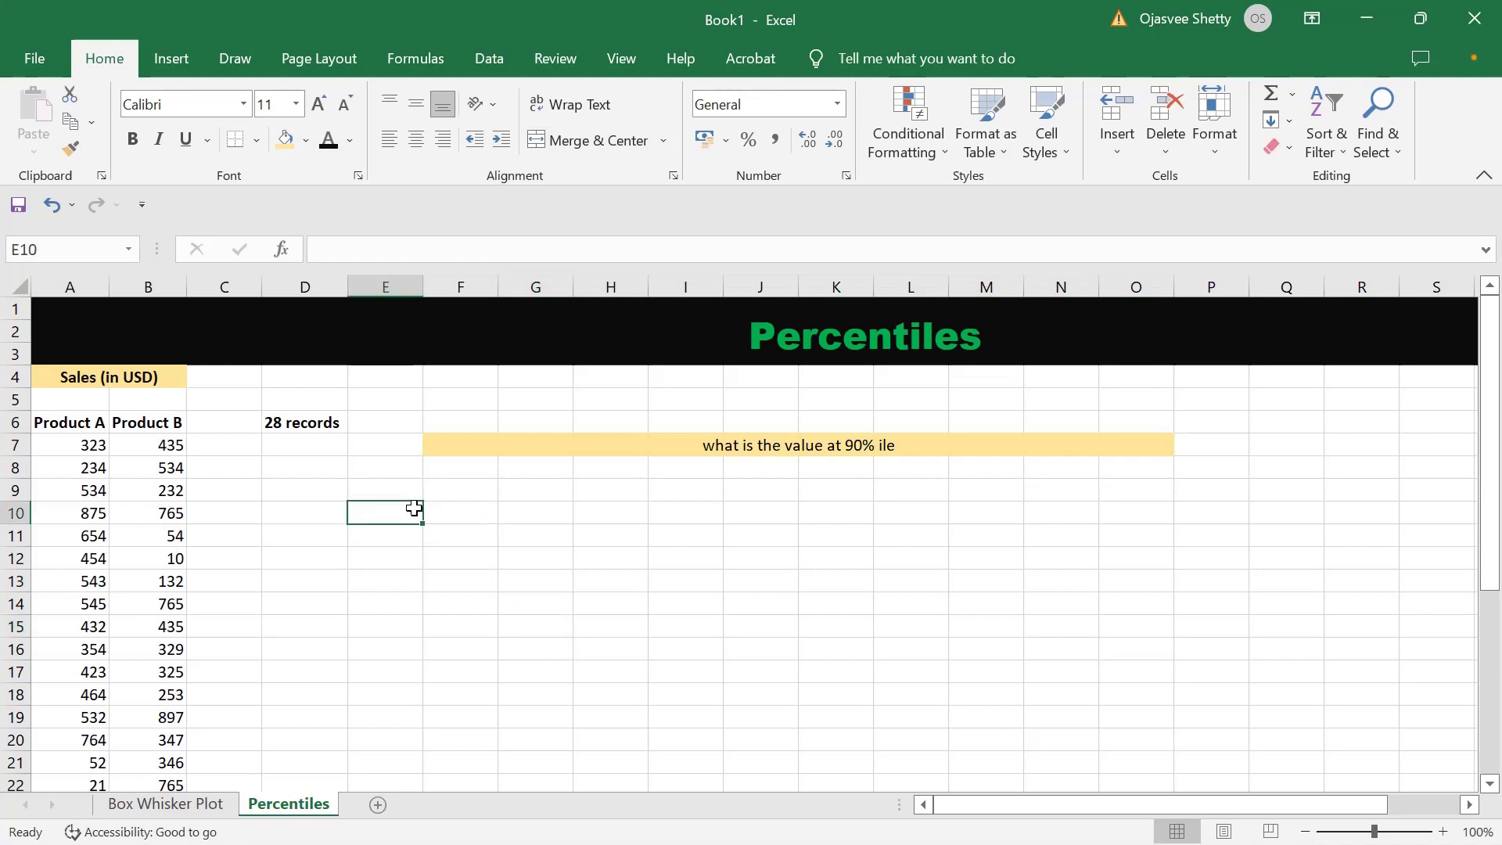
text(=p)
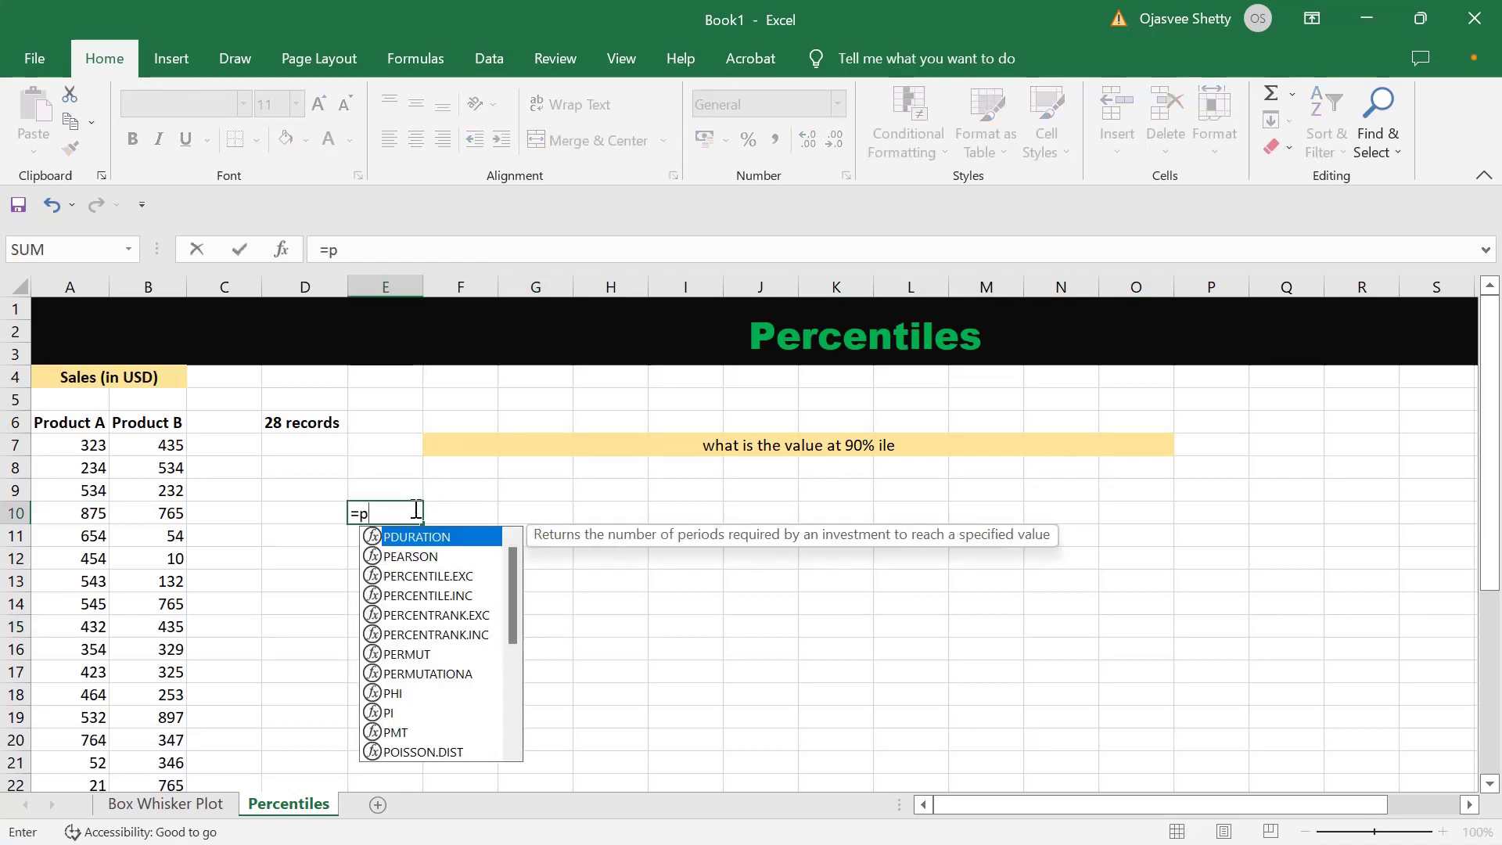
text(er)
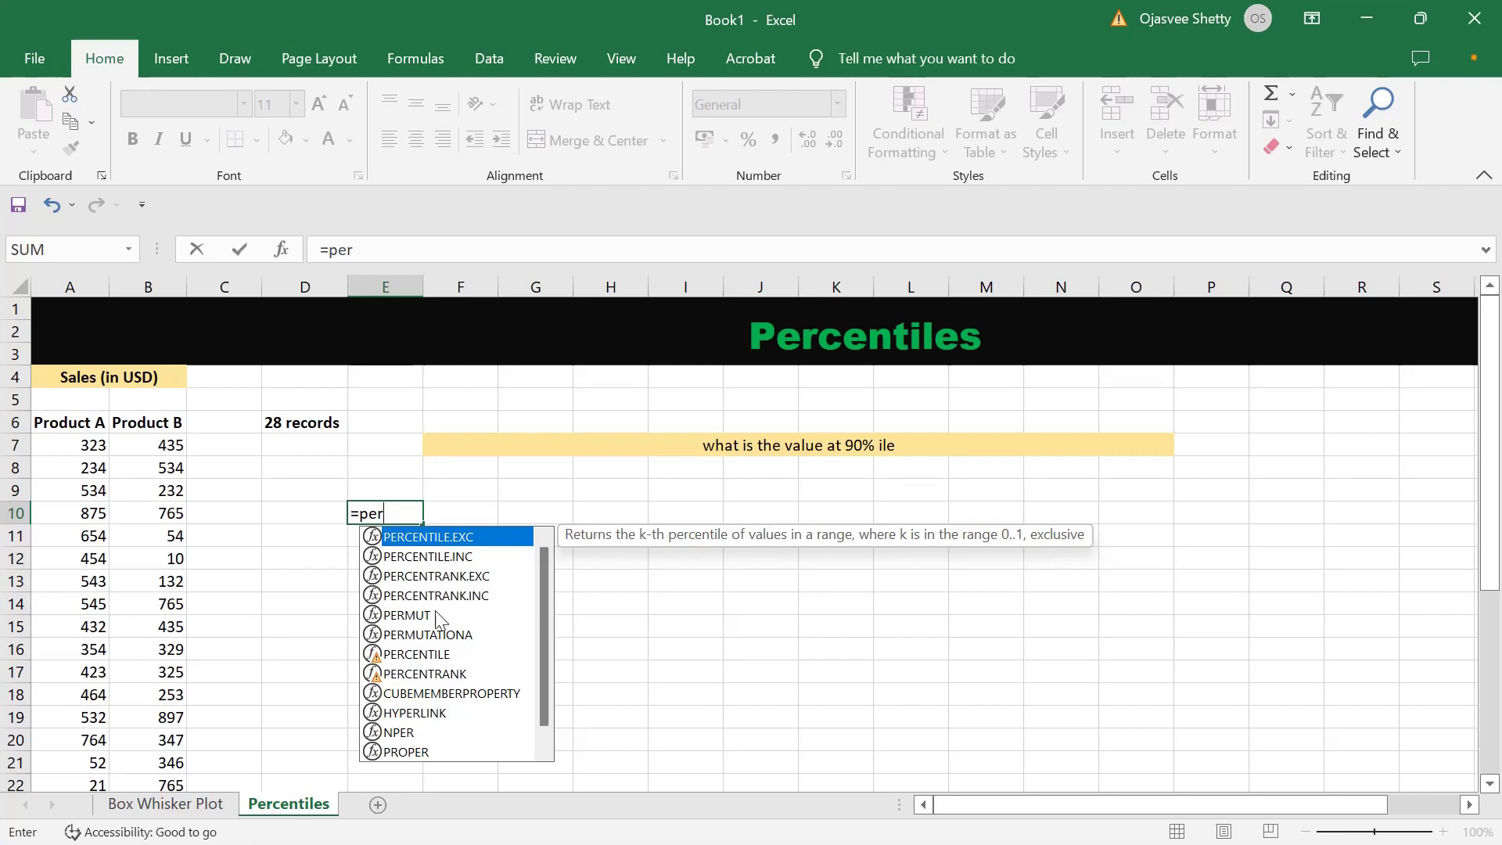
double_click(418, 538)
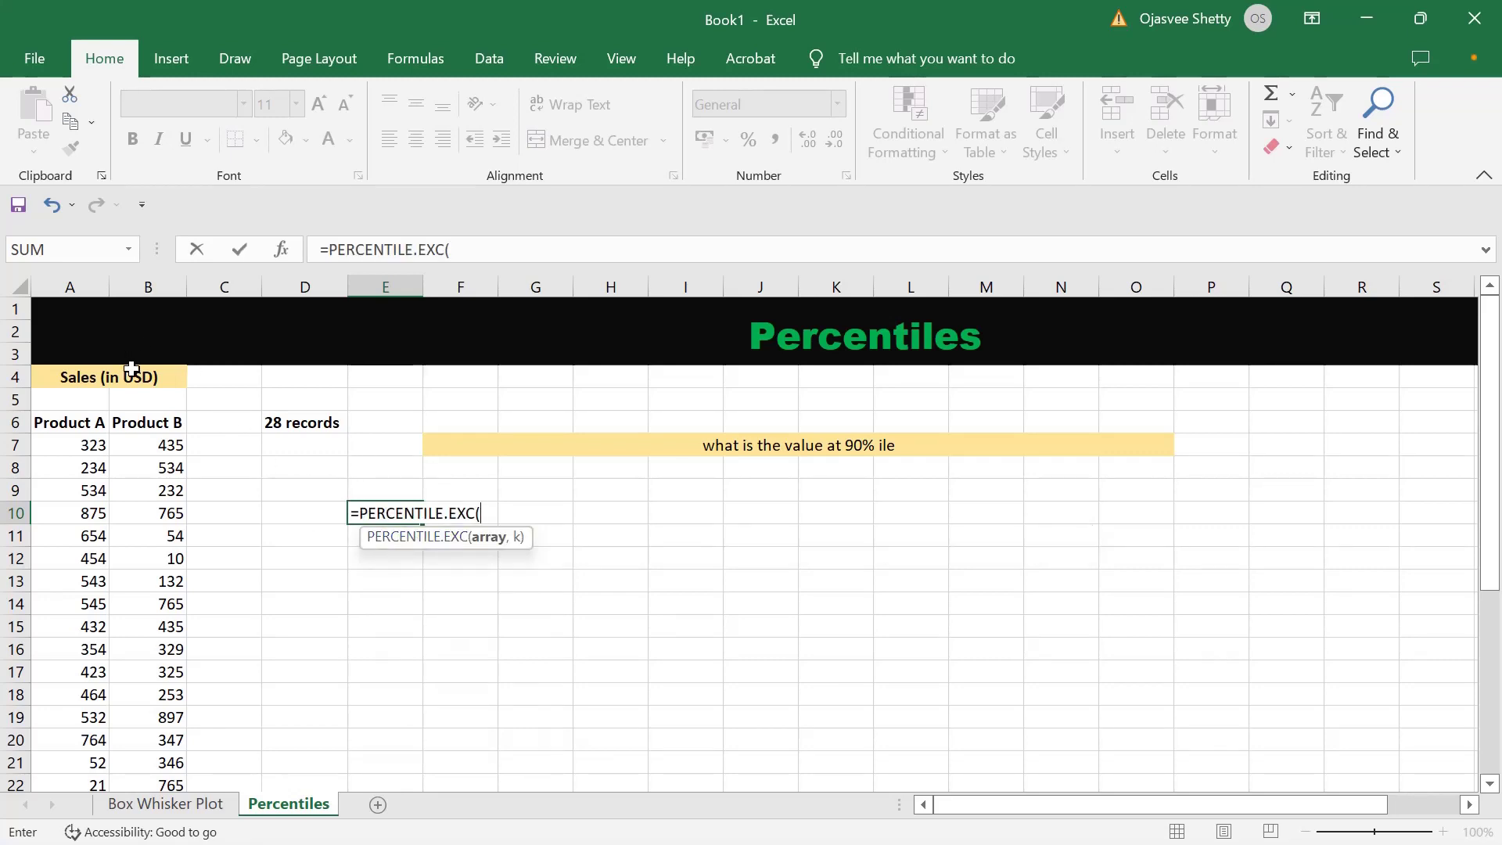
text(A:A)
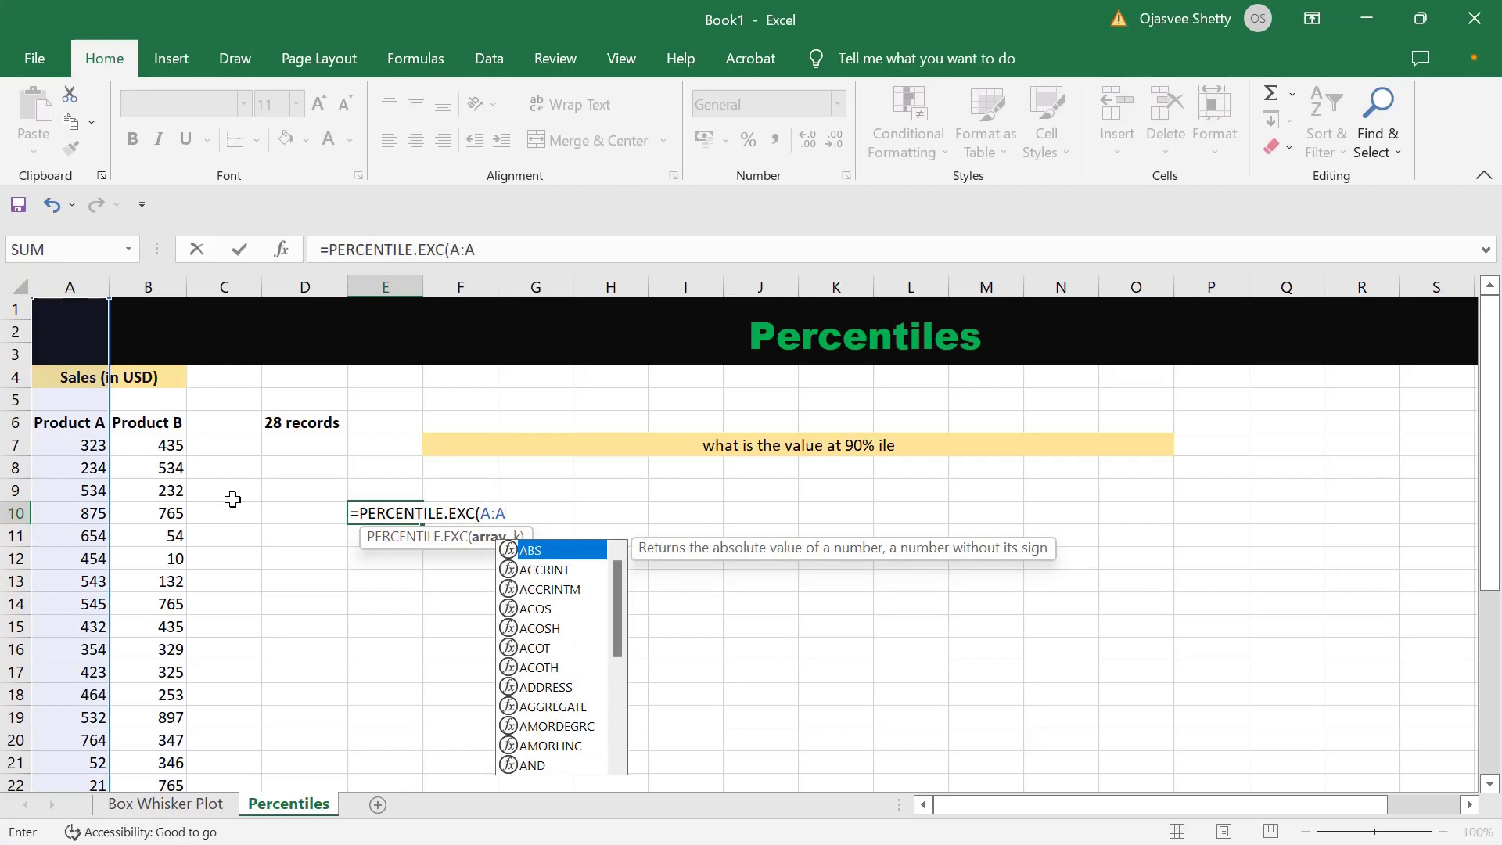
text(,0.)
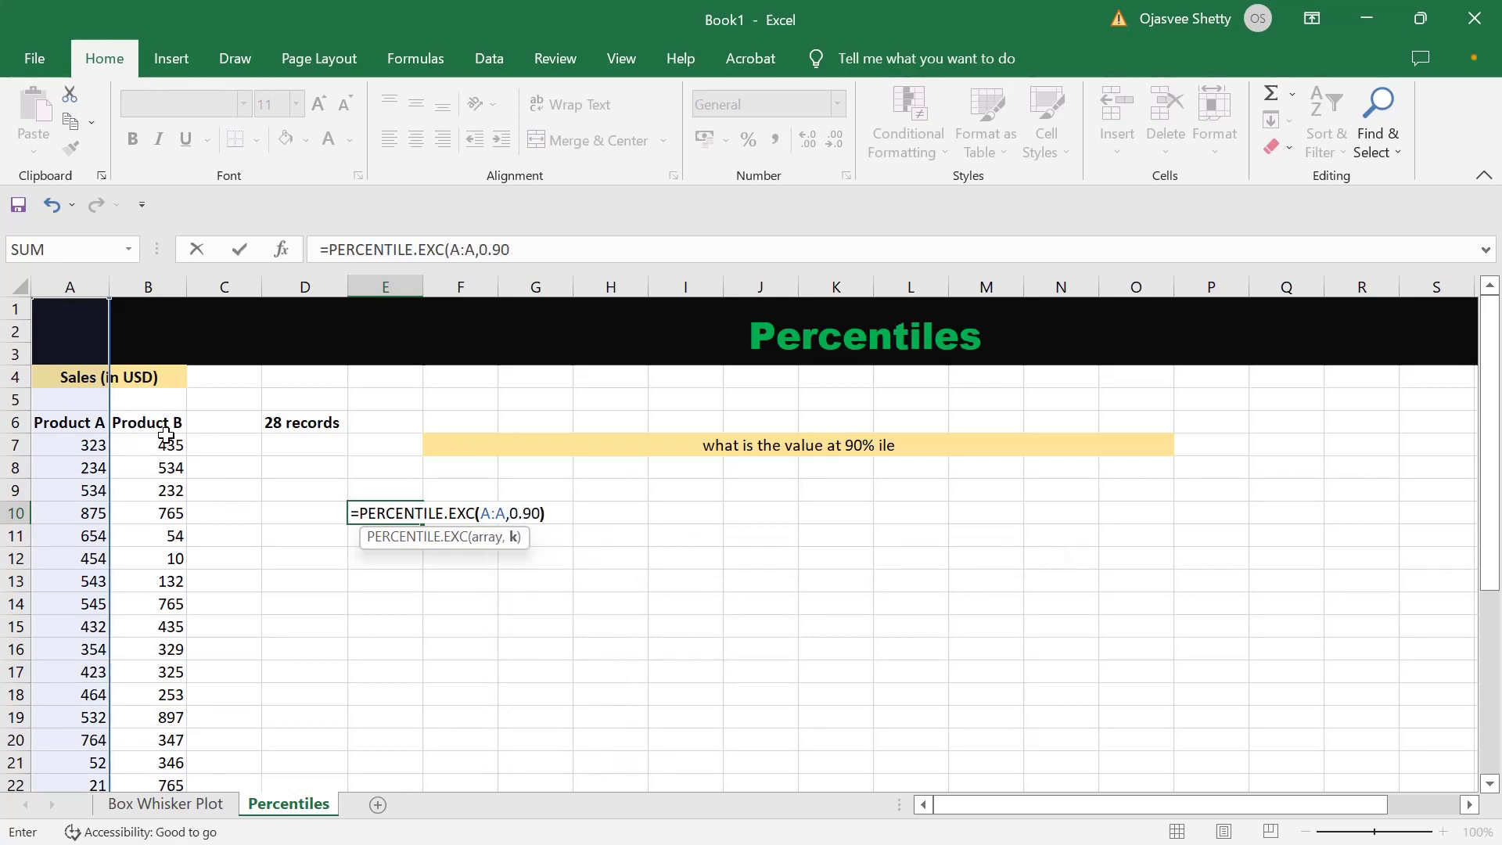
text(90))
key(Return)
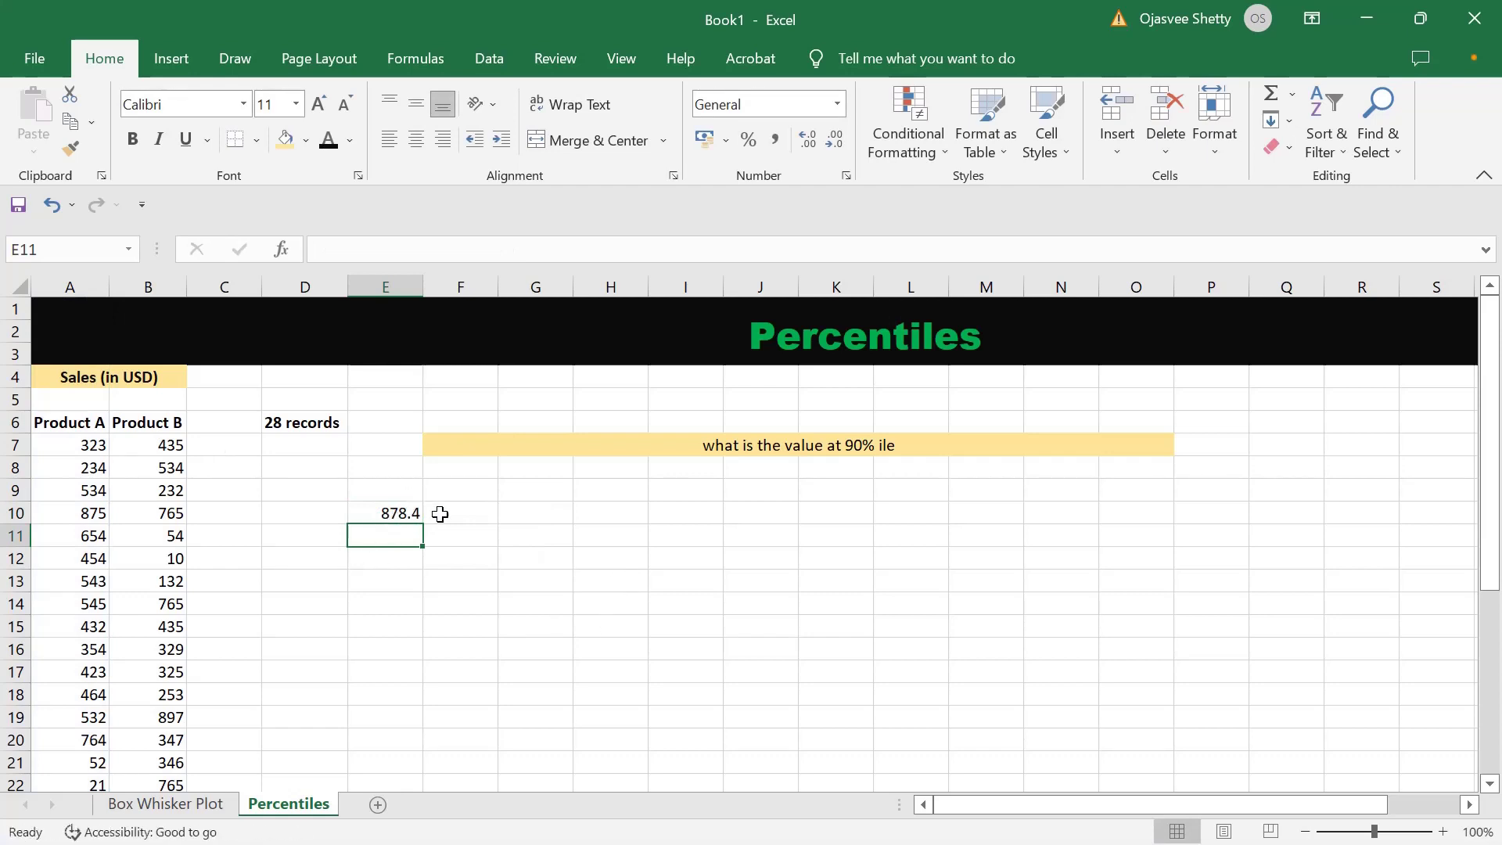
click(396, 512)
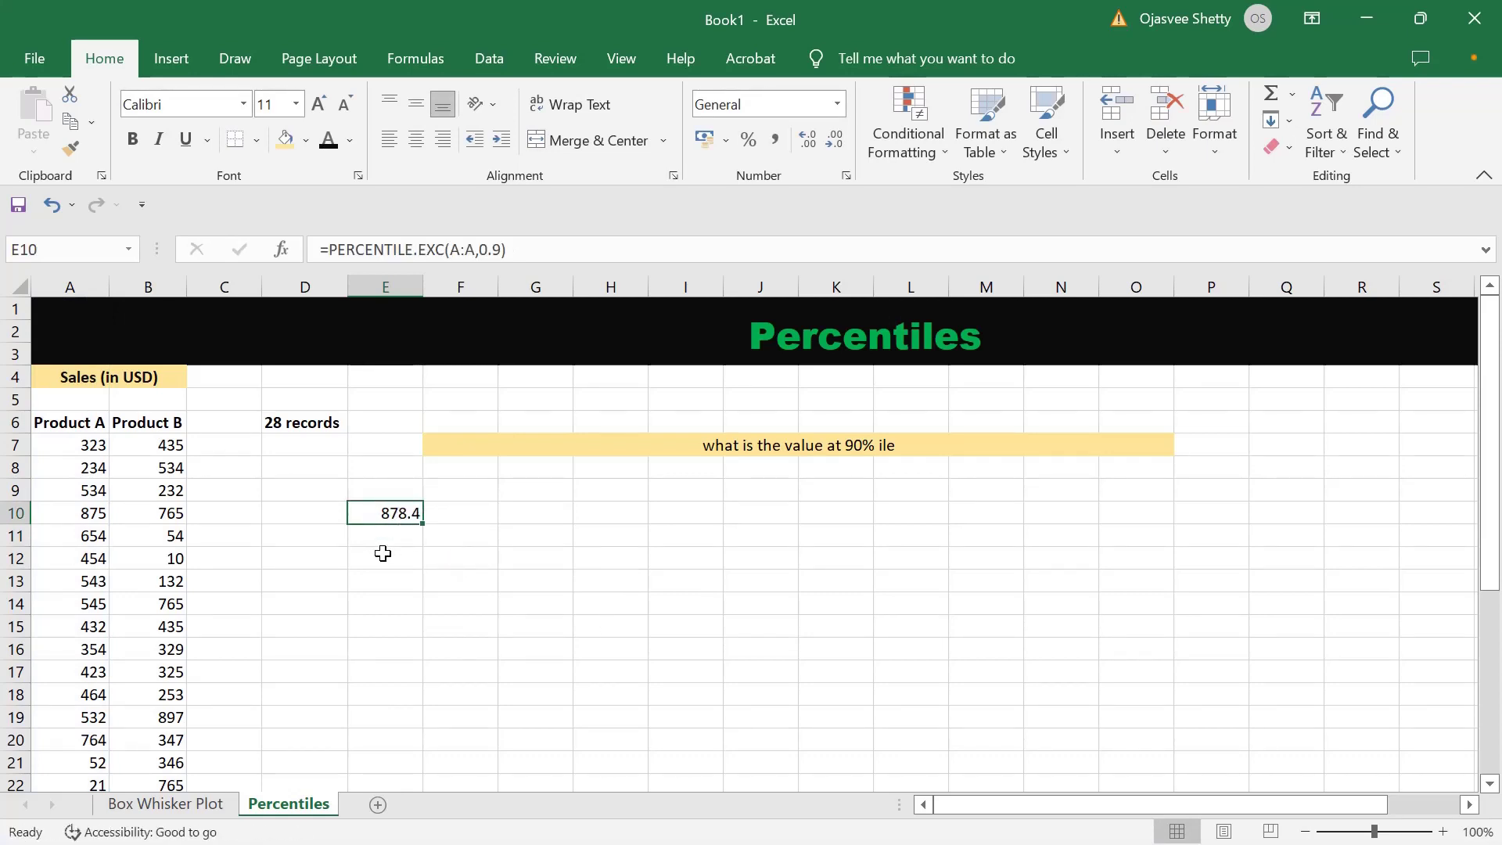
click(460, 511)
Show E10's formula text in F10 with =FORMULATEXT(E10), autofit column F, and bold it
text(=form)
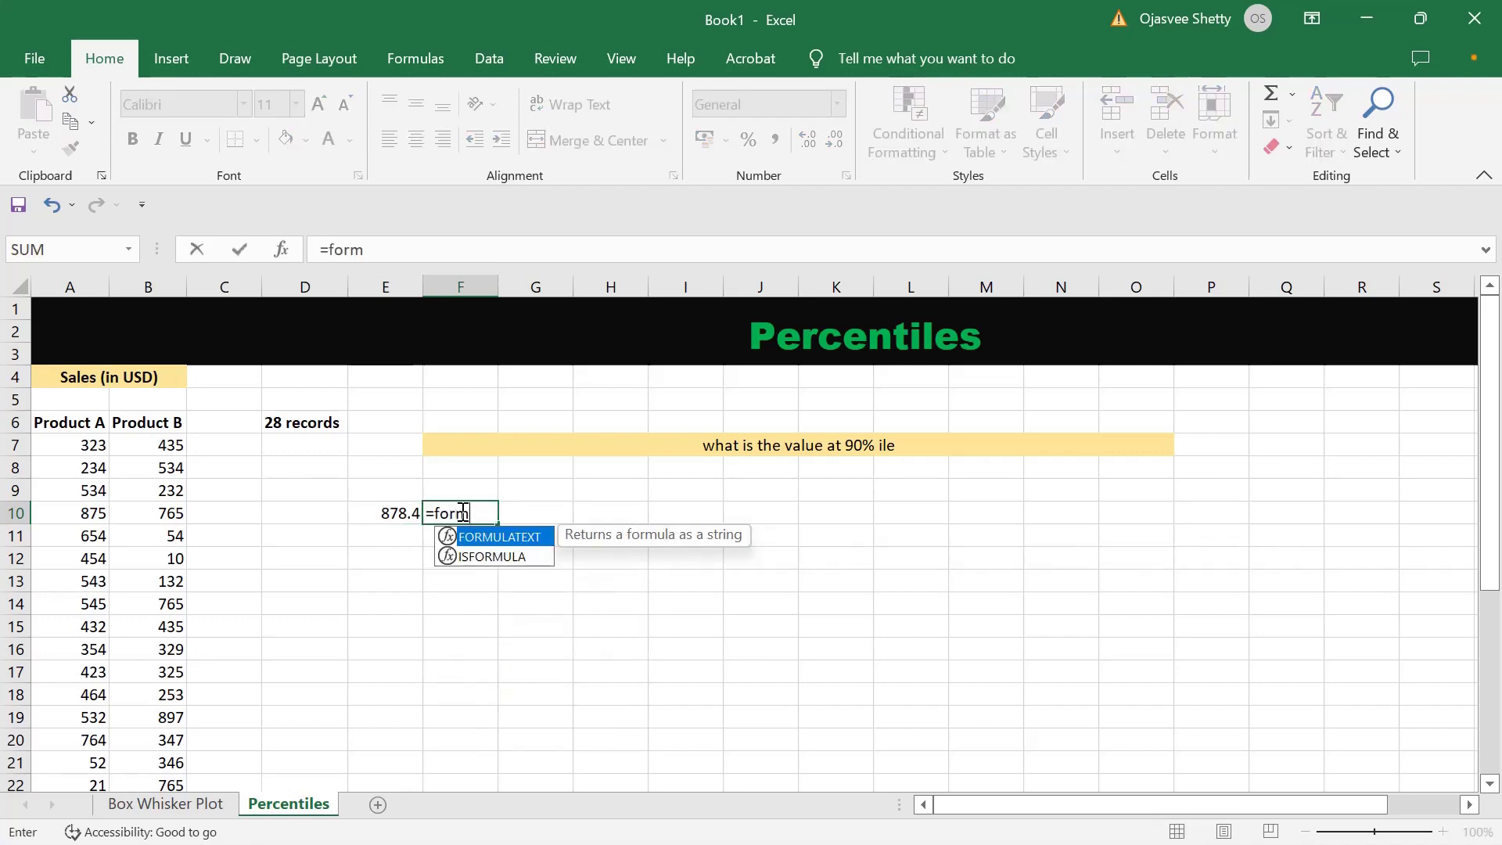
key(Tab)
click(367, 516)
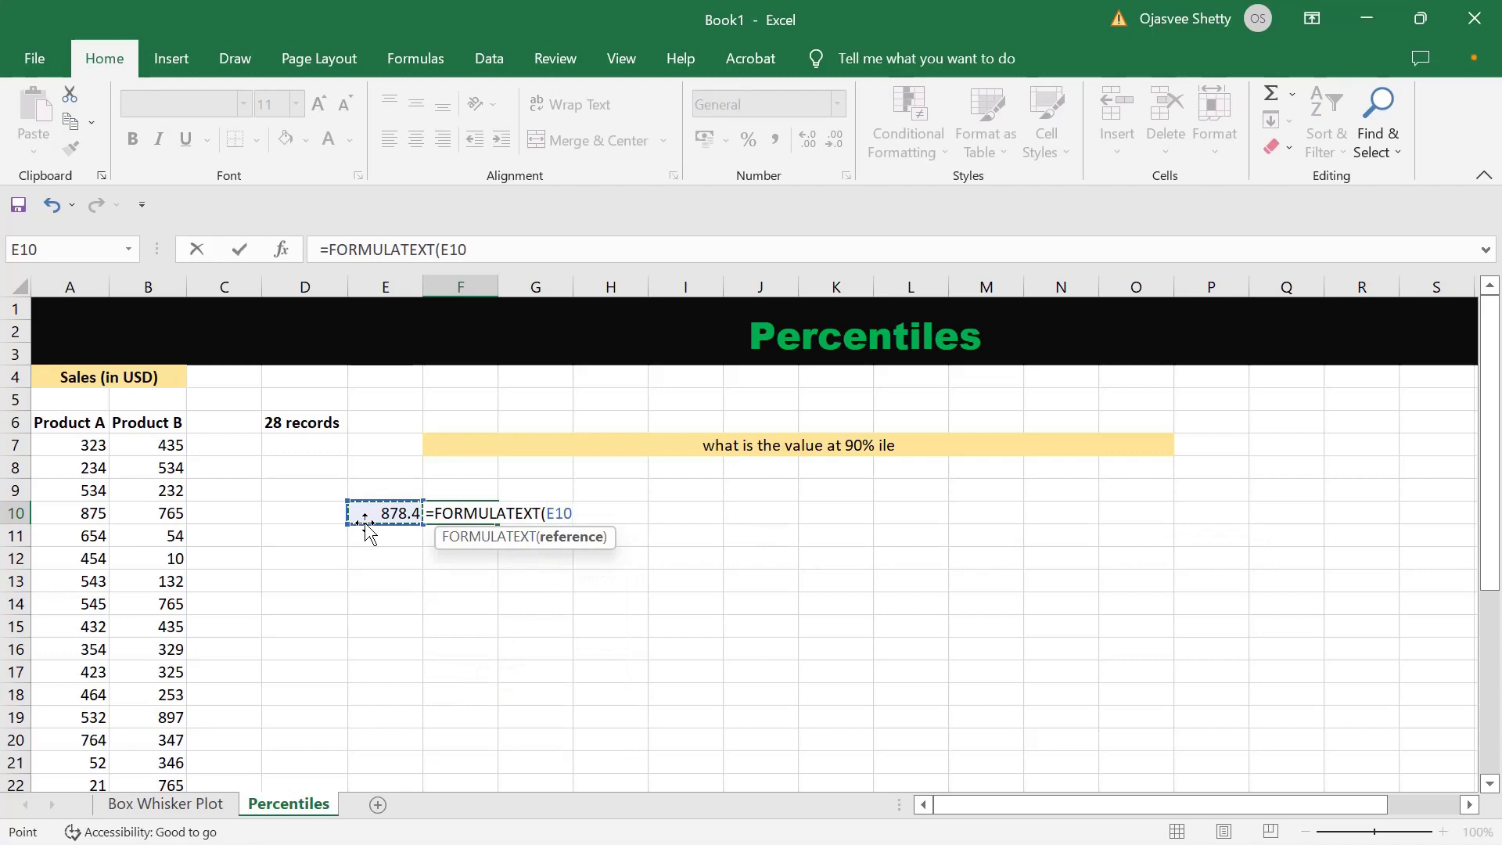
text())
key(Return)
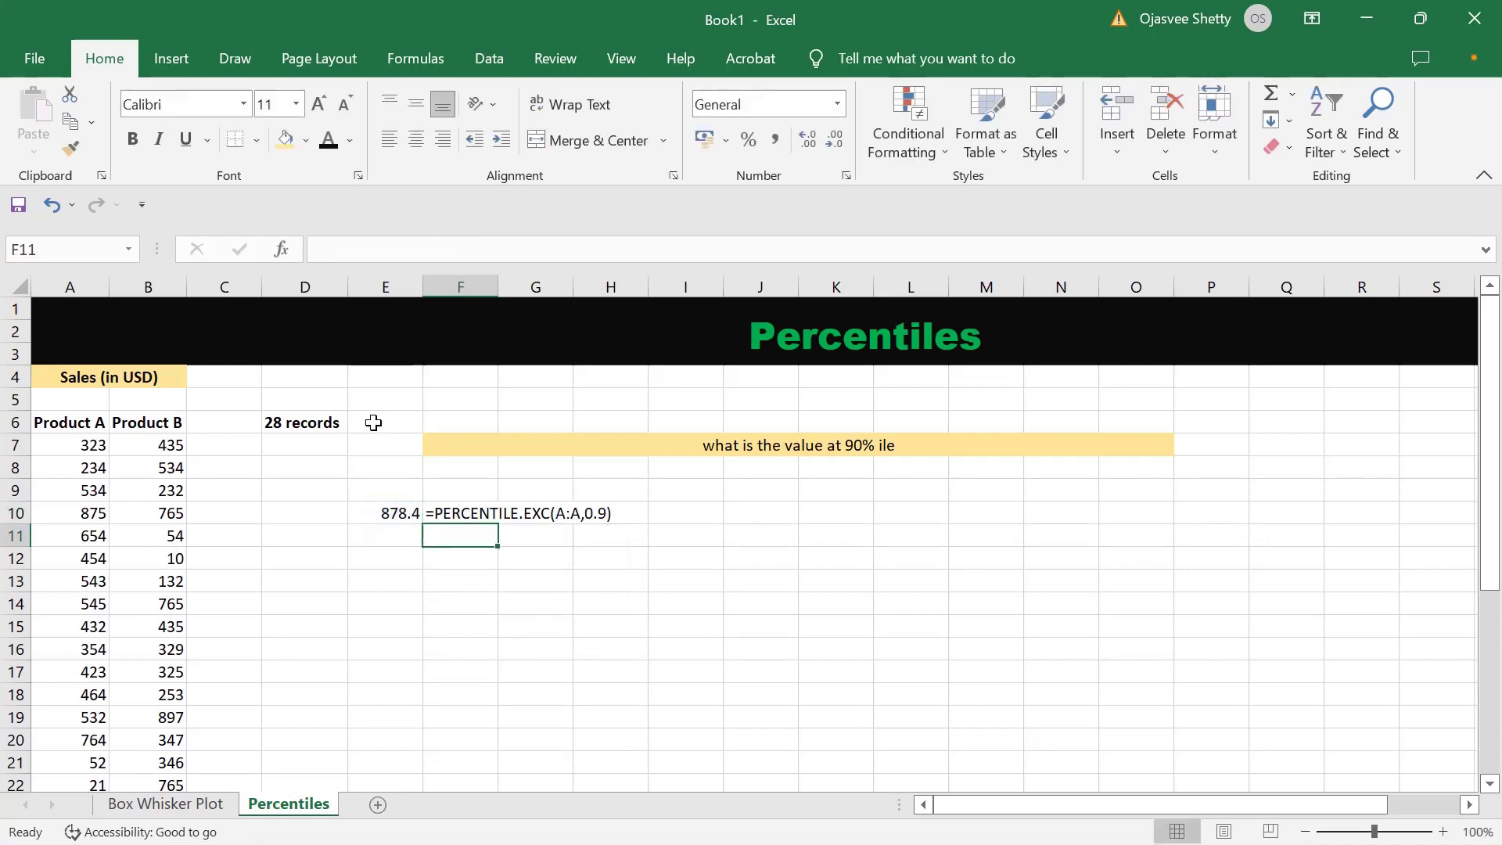
double_click(495, 284)
click(623, 580)
click(520, 502)
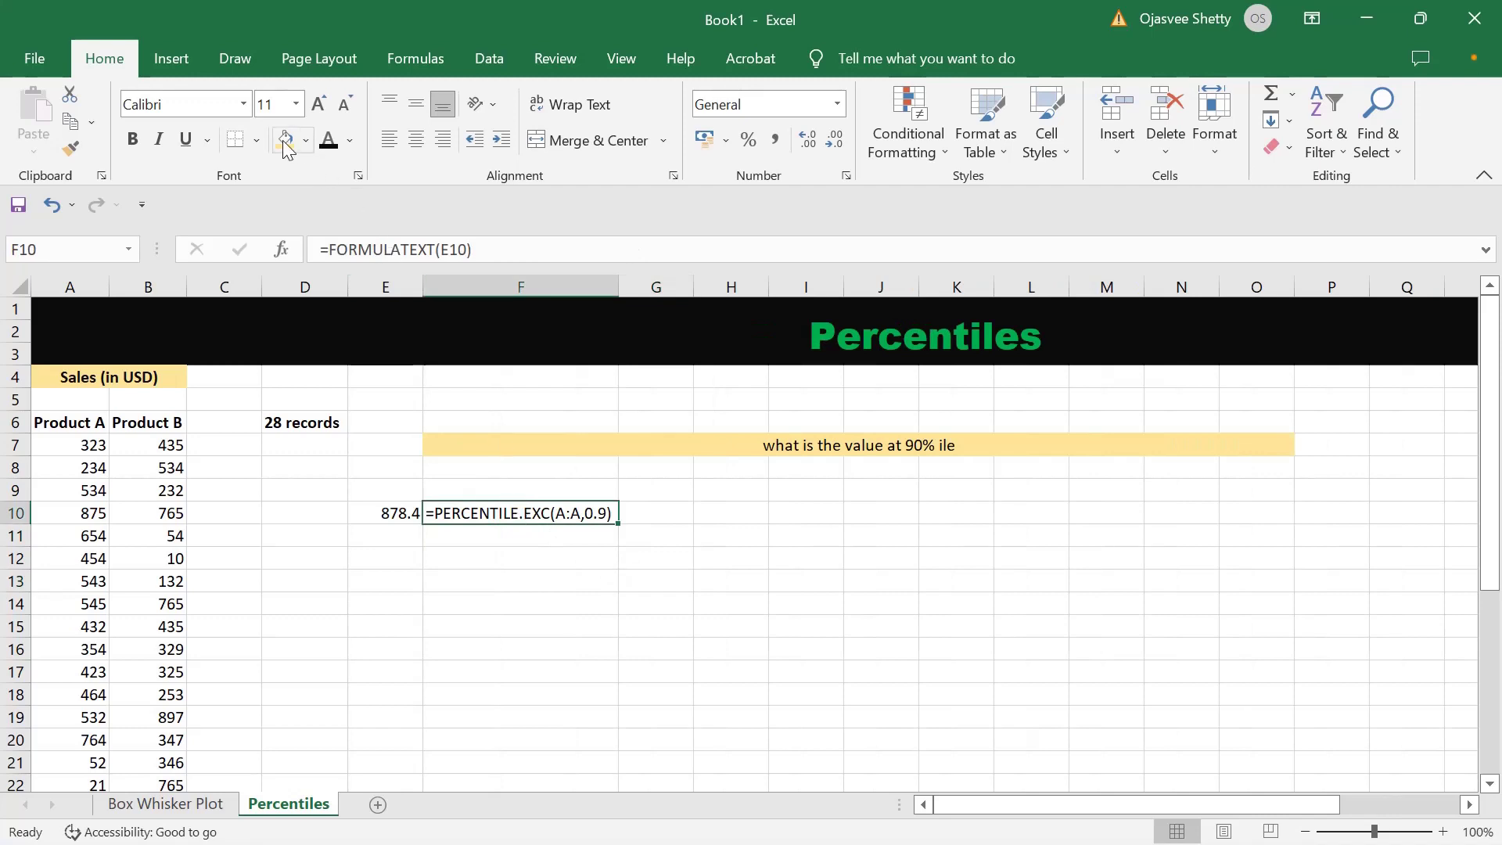
click(133, 139)
click(540, 551)
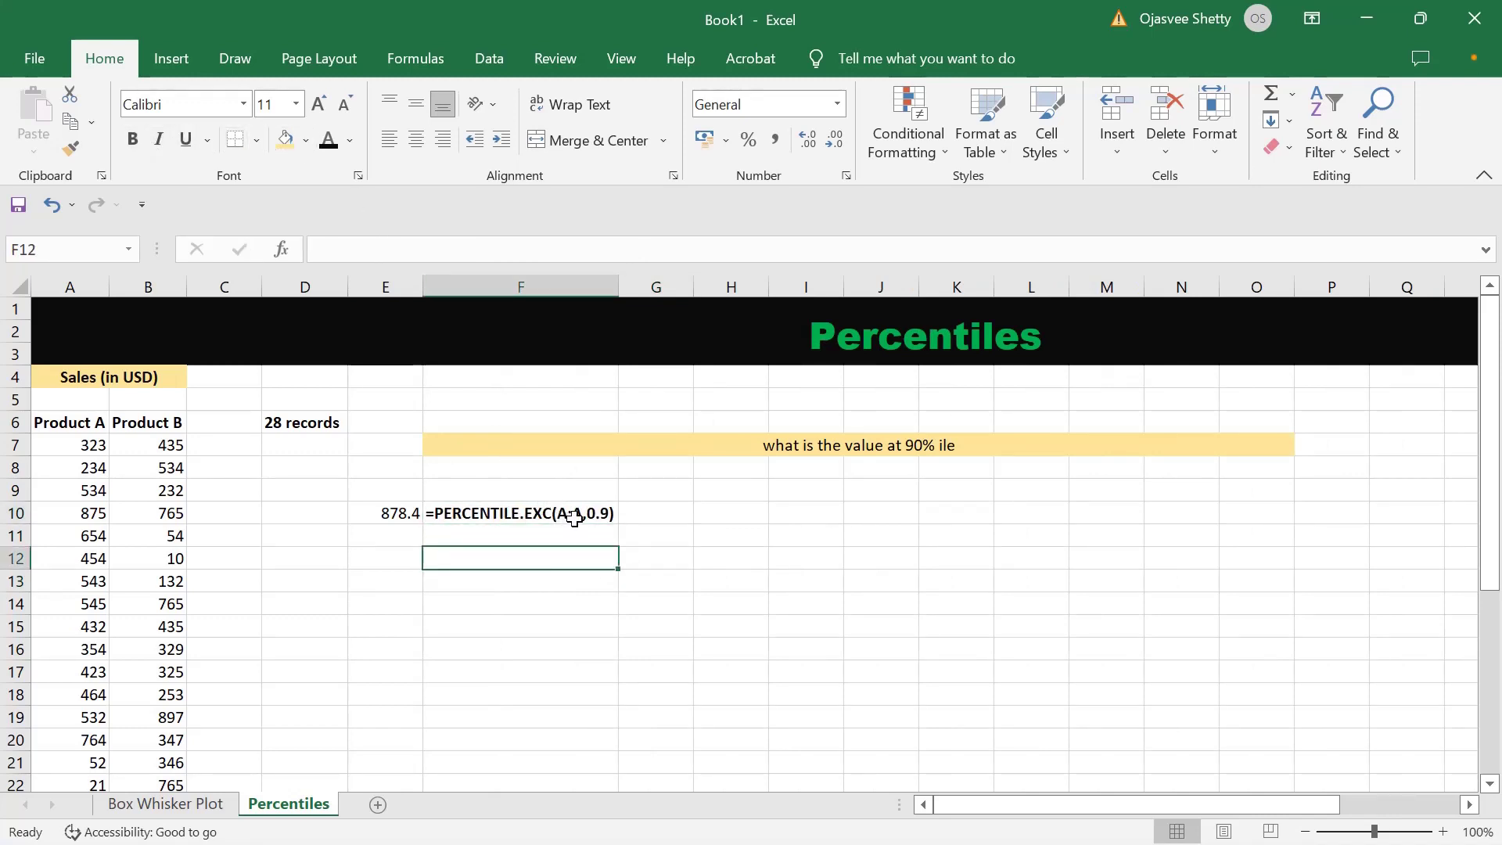
Switch to the PowerPoint presentation and start the slide show
click(398, 520)
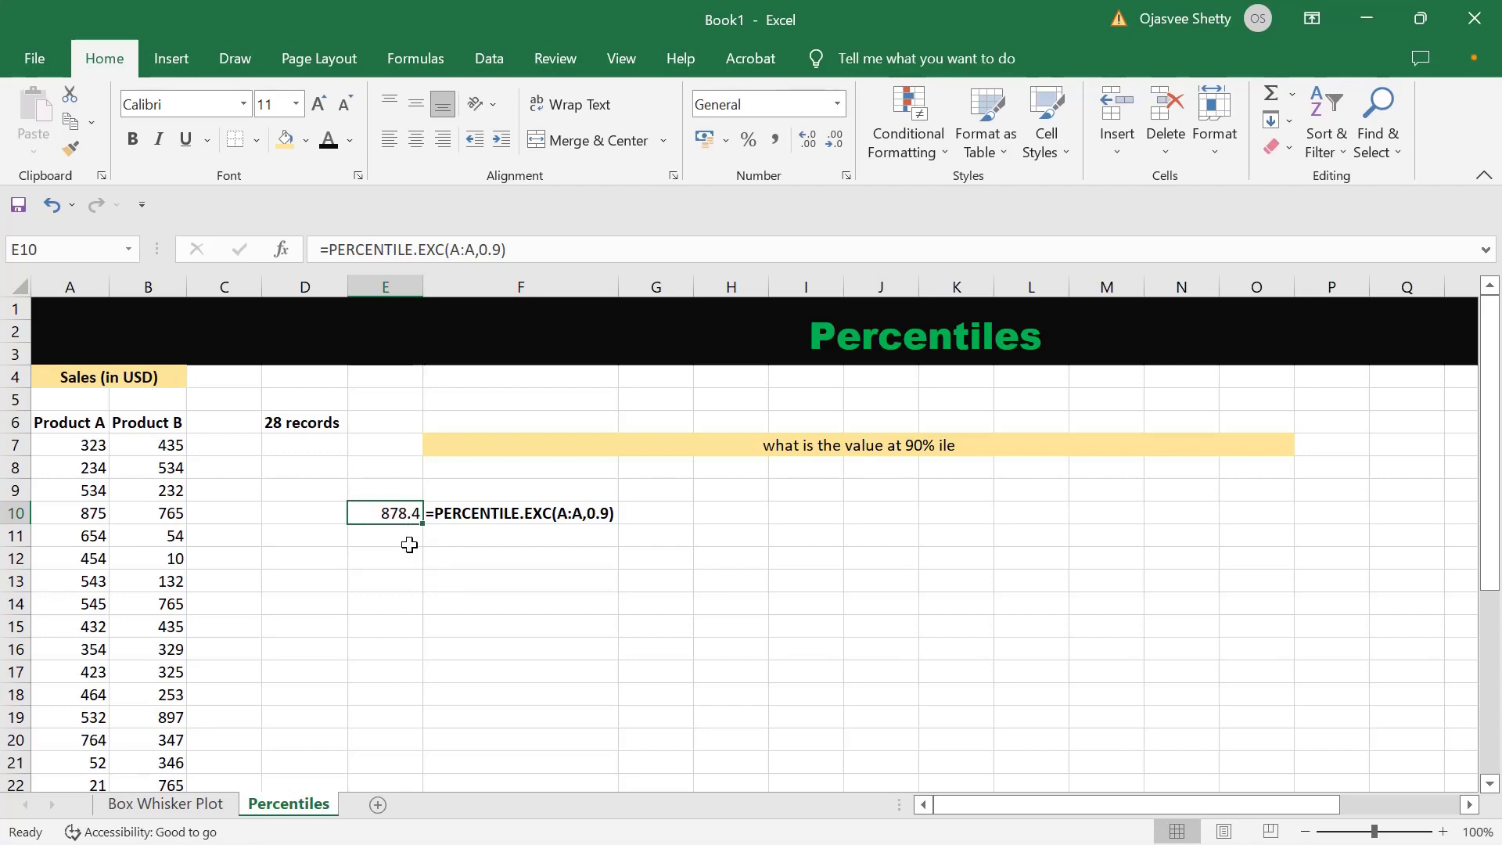
key(alt+Tab)
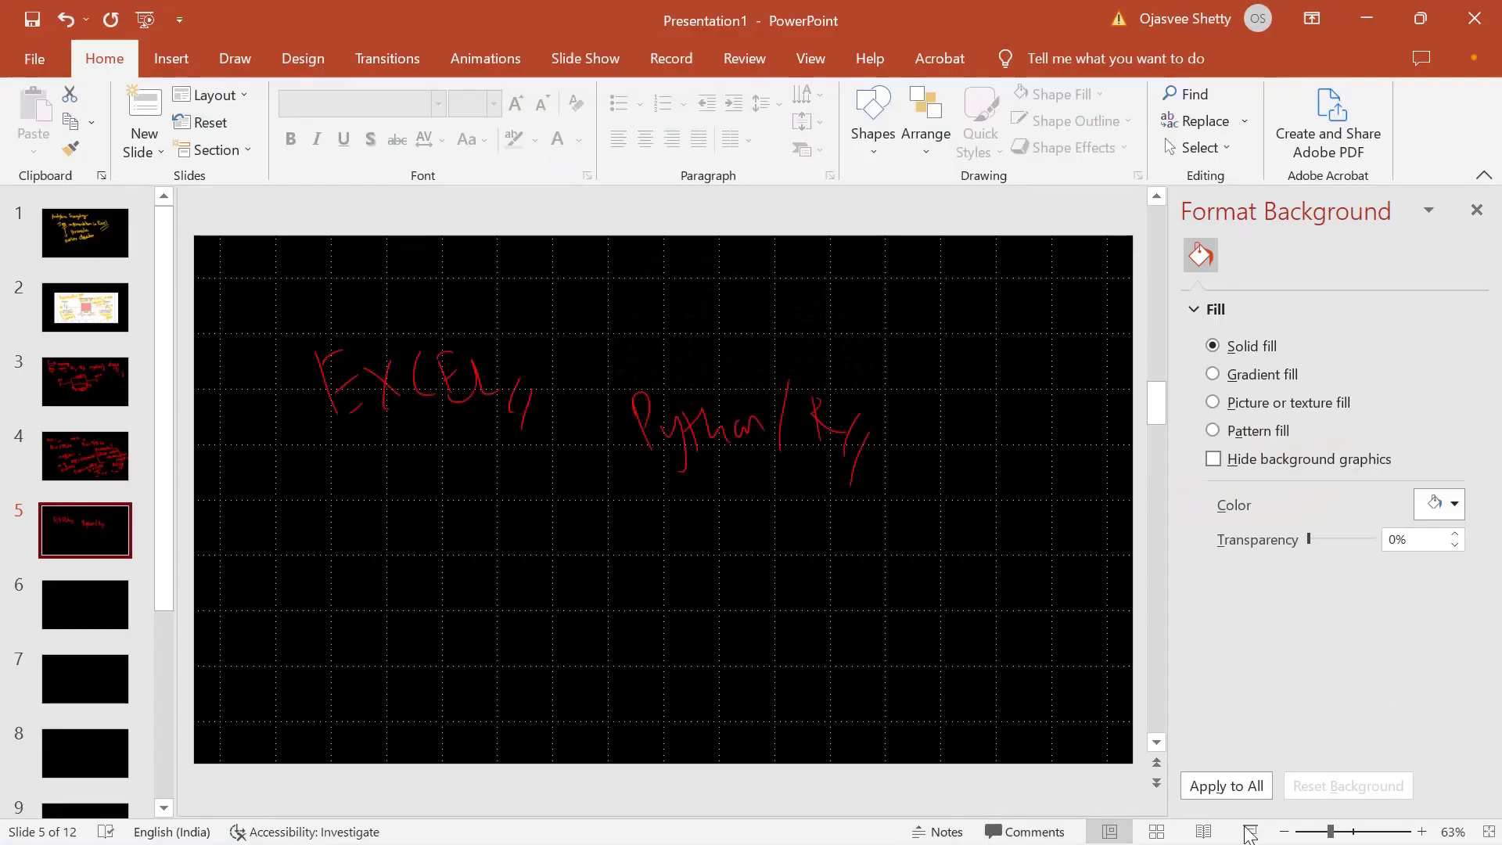
click(1249, 832)
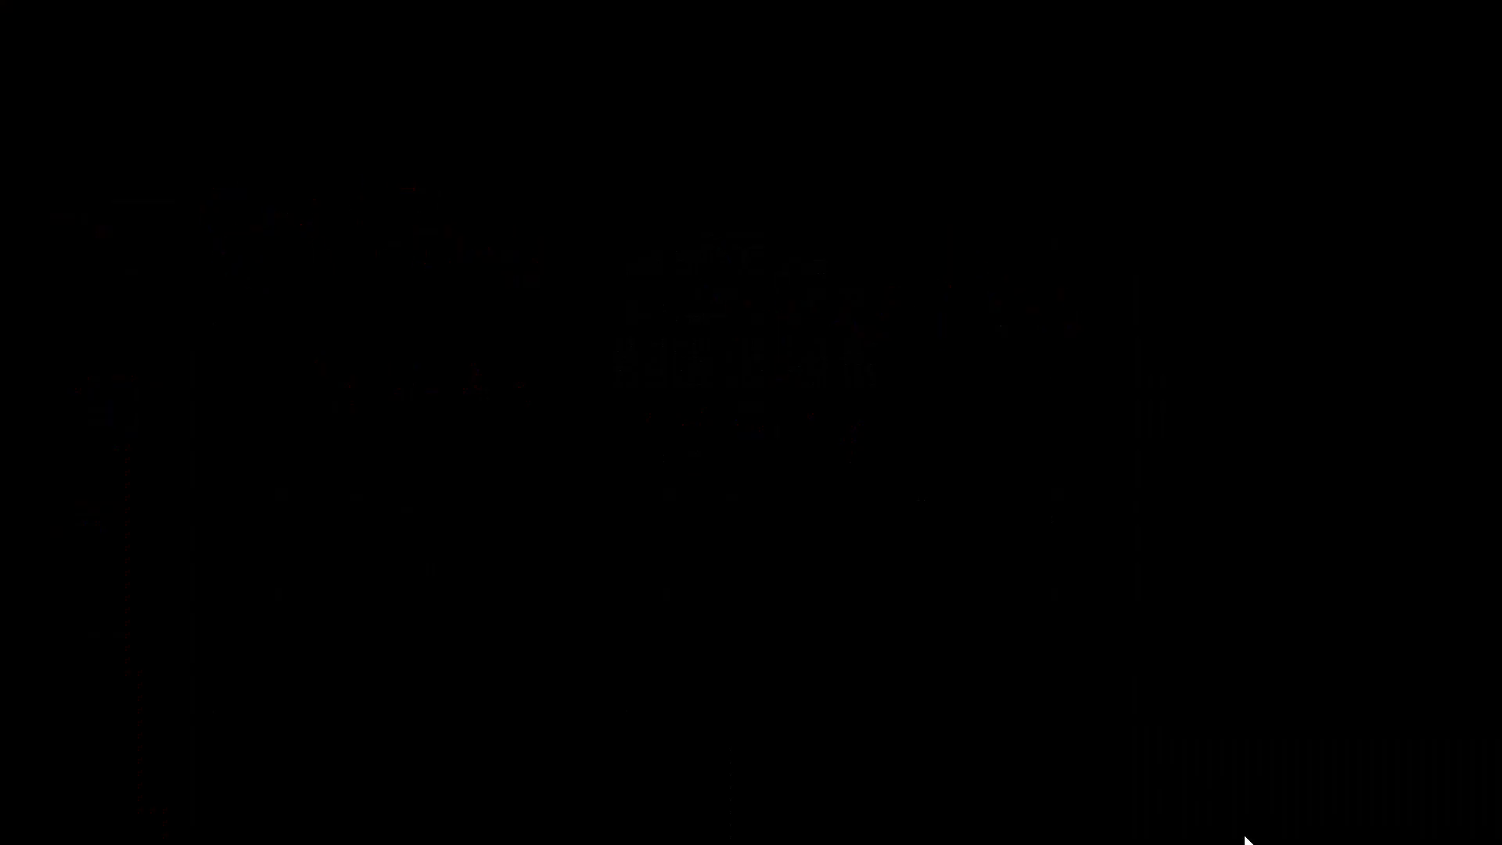
Handwrite '90%ile = 878.4' in red ink at the top of the slide
mouse_move(177, 115)
mouse_down()
mouse_move(189, 162)
mouse_move(205, 102)
mouse_up()
drag(257, 119, 257, 162)
drag(330, 131, 360, 156)
mouse_move(397, 128)
mouse_down()
mouse_move(483, 105)
mouse_move(524, 143)
mouse_up()
mouse_move(513, 141)
mouse_down()
mouse_move(575, 99)
mouse_move(647, 124)
mouse_up()
click(596, 124)
drag(636, 100, 643, 168)
drag(678, 145, 652, 182)
Write '90% of values lie below' beneath it, with a bracket around the phrase
drag(548, 224, 568, 250)
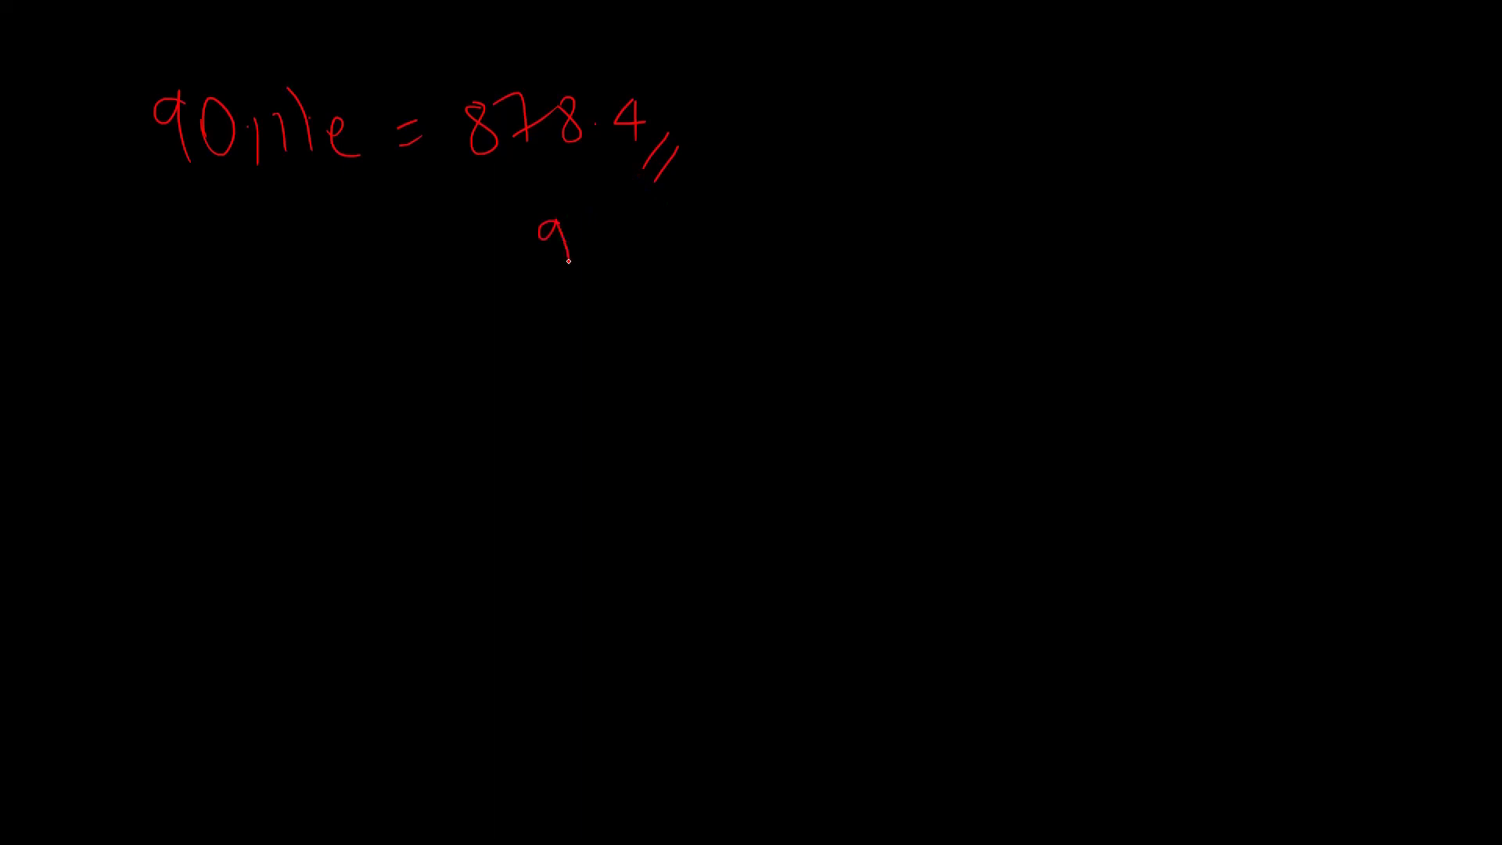
drag(764, 213, 755, 266)
drag(747, 252, 909, 249)
mouse_move(576, 356)
mouse_down()
mouse_move(622, 353)
mouse_move(654, 377)
mouse_up()
mouse_move(659, 329)
mouse_down()
mouse_move(690, 373)
mouse_move(736, 349)
mouse_move(774, 366)
mouse_up()
drag(796, 335, 800, 361)
drag(890, 190, 939, 314)
drag(973, 244, 1061, 255)
mouse_move(1095, 200)
mouse_down()
mouse_move(1101, 223)
mouse_move(1140, 235)
mouse_up()
mouse_move(1147, 235)
mouse_down()
mouse_move(1169, 227)
mouse_move(1191, 250)
mouse_up()
drag(1233, 223, 1283, 222)
Write 878.4 with a down arrow pointing to an underlined '90%ile'
drag(1122, 332, 1166, 379)
drag(1212, 326, 1290, 367)
drag(1311, 350, 1297, 381)
drag(1324, 356, 1308, 385)
drag(1218, 389, 1221, 430)
drag(1186, 422, 1244, 424)
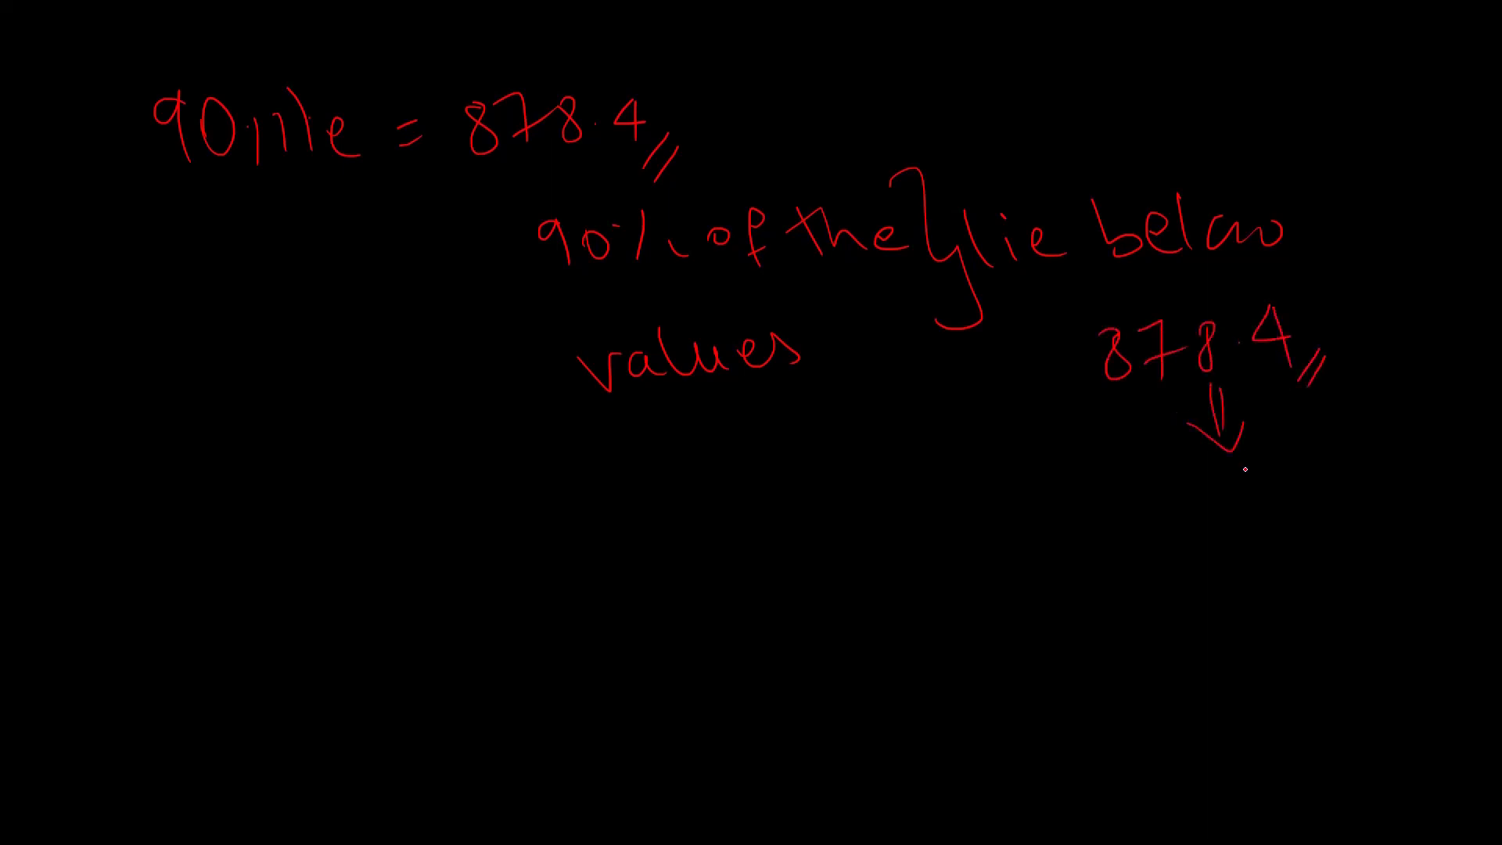
drag(1136, 393, 1183, 382)
drag(1124, 417, 1159, 408)
mouse_move(1258, 469)
mouse_down()
mouse_move(1277, 521)
mouse_move(1294, 483)
mouse_up()
drag(1321, 453, 1318, 510)
drag(1375, 469, 1393, 499)
drag(1343, 522, 1391, 504)
drag(1339, 542, 1358, 538)
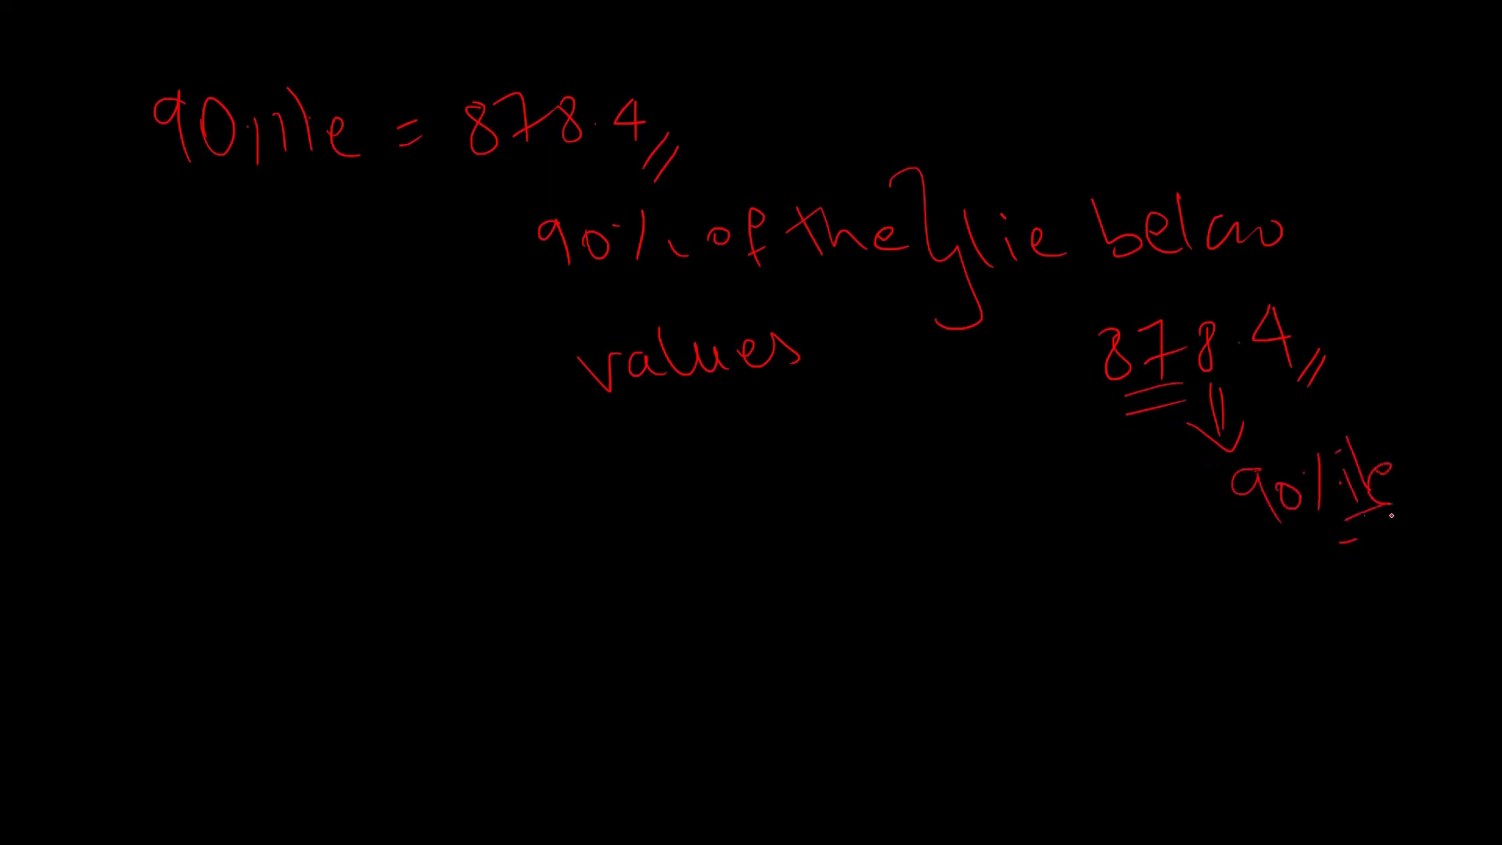
Write 'Top 10% of values lie above' across the lower part of the slide
drag(505, 467, 524, 535)
mouse_move(471, 473)
mouse_down()
mouse_move(509, 461)
mouse_move(552, 505)
mouse_up()
mouse_move(583, 494)
mouse_down()
mouse_move(601, 535)
mouse_move(590, 488)
mouse_up()
mouse_move(618, 465)
mouse_down()
mouse_move(647, 510)
mouse_move(671, 466)
mouse_up()
drag(712, 452, 712, 509)
mouse_move(832, 463)
mouse_down()
mouse_move(876, 446)
mouse_move(891, 501)
mouse_up()
drag(883, 483, 912, 470)
drag(692, 575, 708, 598)
mouse_move(708, 543)
mouse_down()
mouse_move(732, 590)
mouse_move(774, 579)
mouse_up()
mouse_move(775, 567)
mouse_down()
mouse_move(792, 547)
mouse_move(818, 581)
mouse_up()
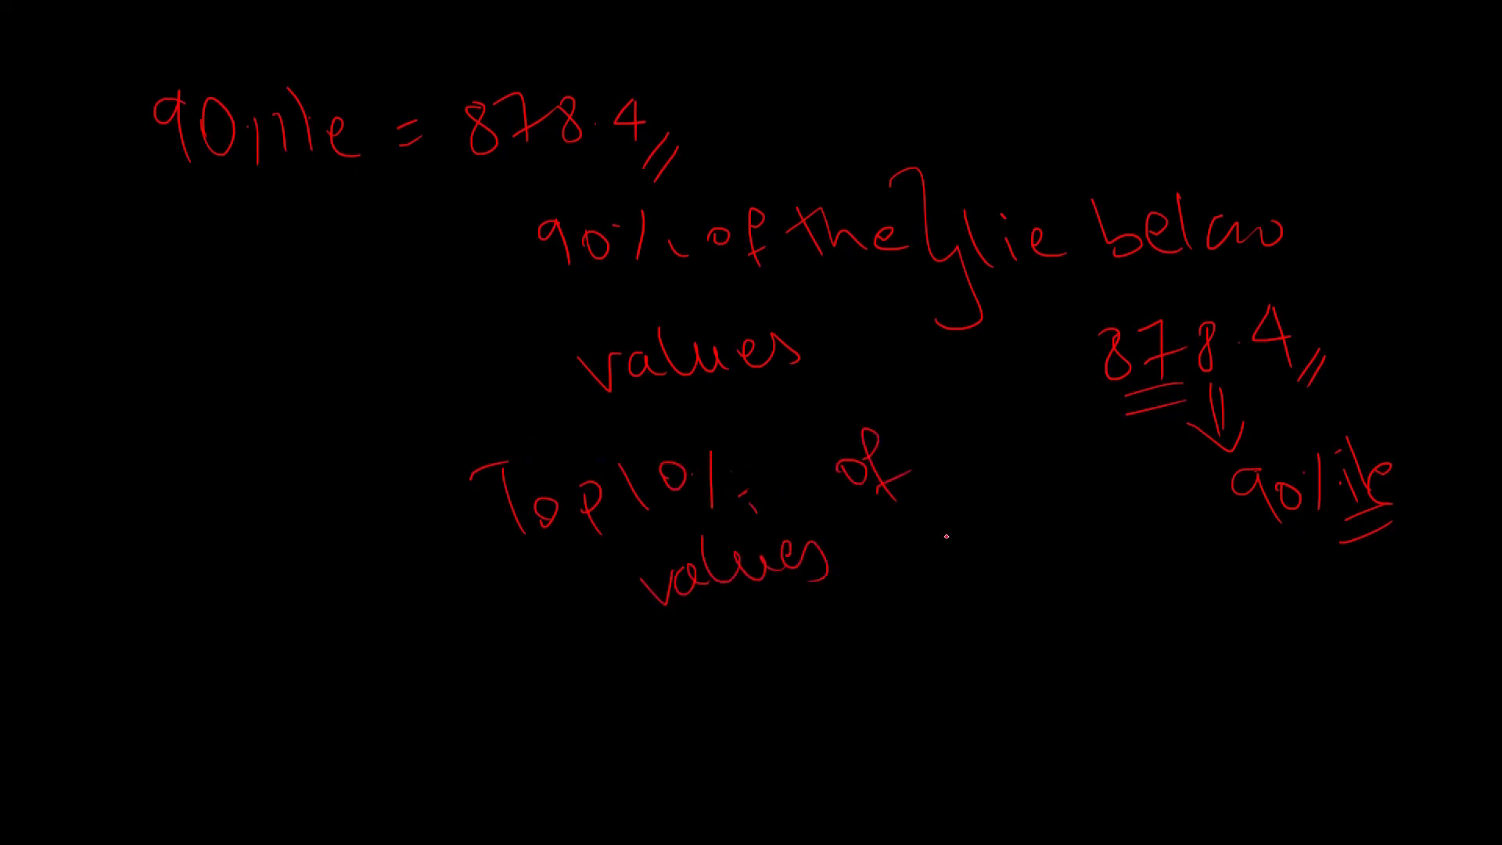
drag(870, 521, 909, 569)
mouse_move(991, 542)
mouse_down()
mouse_move(1157, 489)
mouse_move(1162, 505)
mouse_up()
mouse_move(921, 649)
mouse_down()
mouse_move(909, 631)
mouse_move(1094, 598)
mouse_up()
key(alt+Tab)
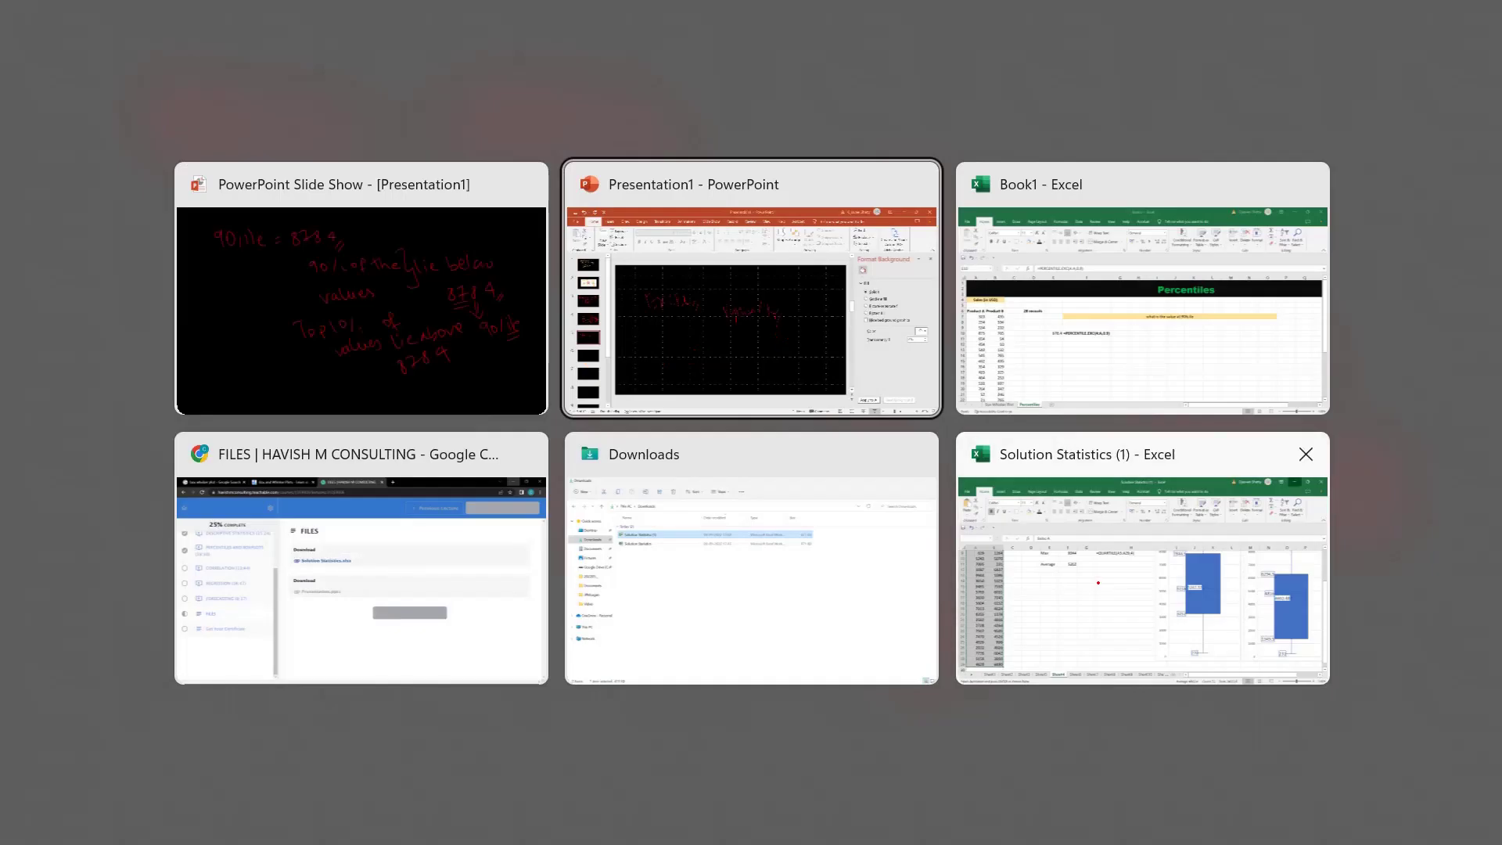
Return to Book1 in Excel and bold the Product A value 900 in A28
click(1100, 590)
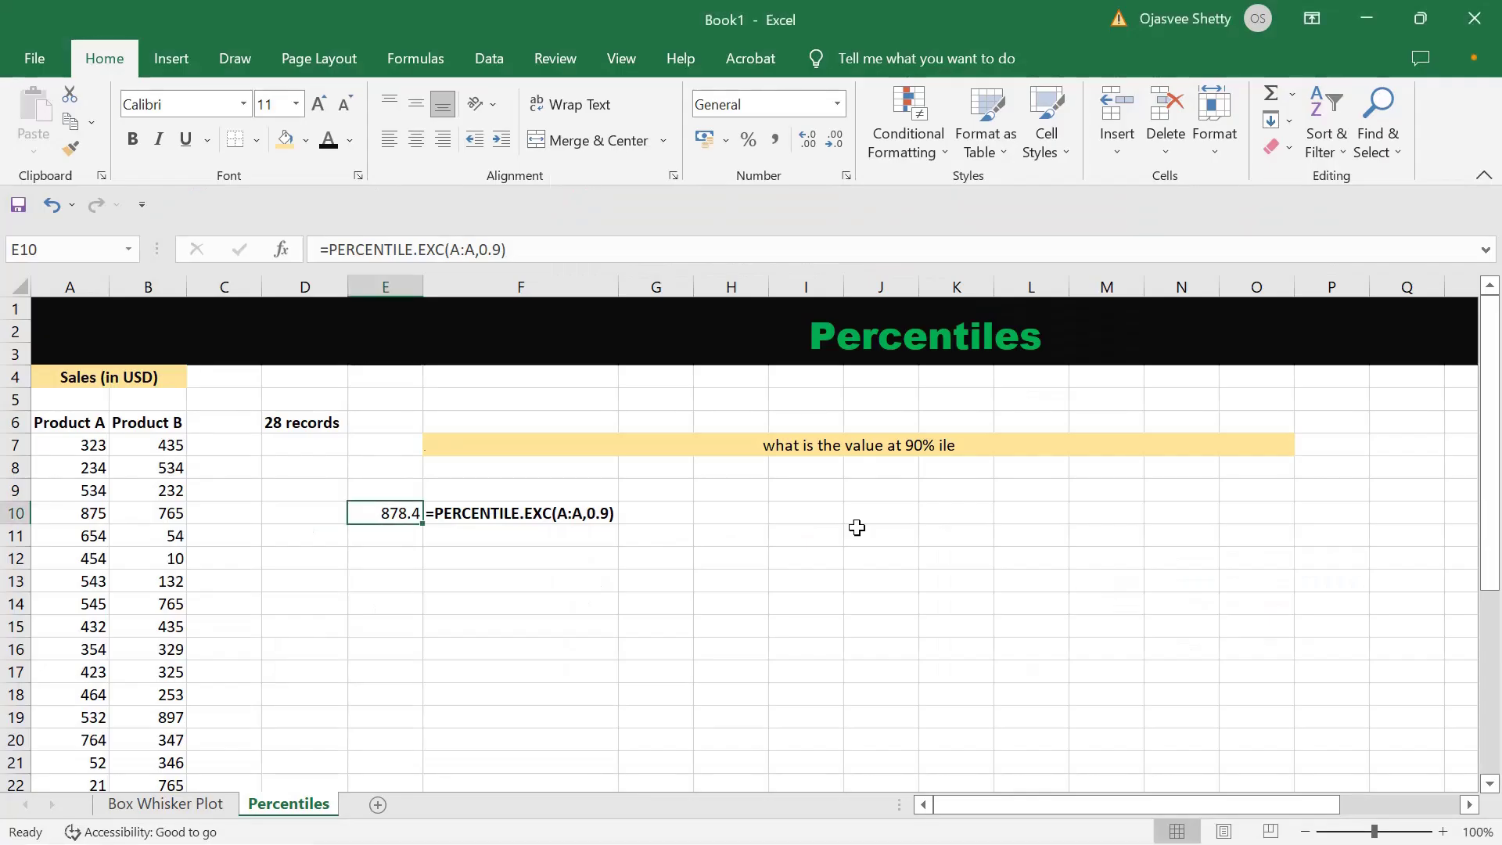
scroll(87, 481, down, 2)
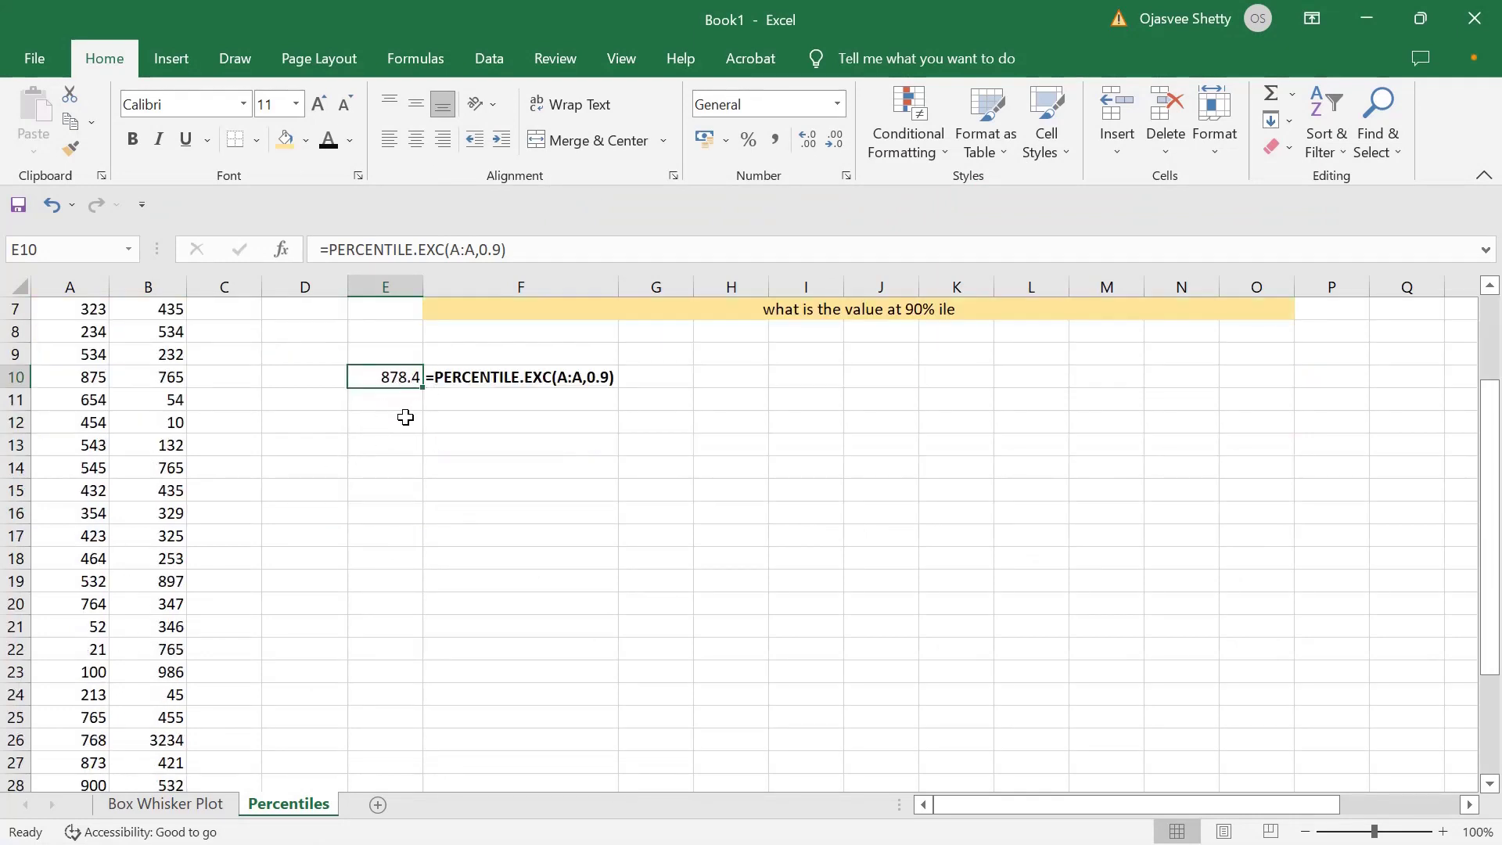
scroll(232, 752, down, 4)
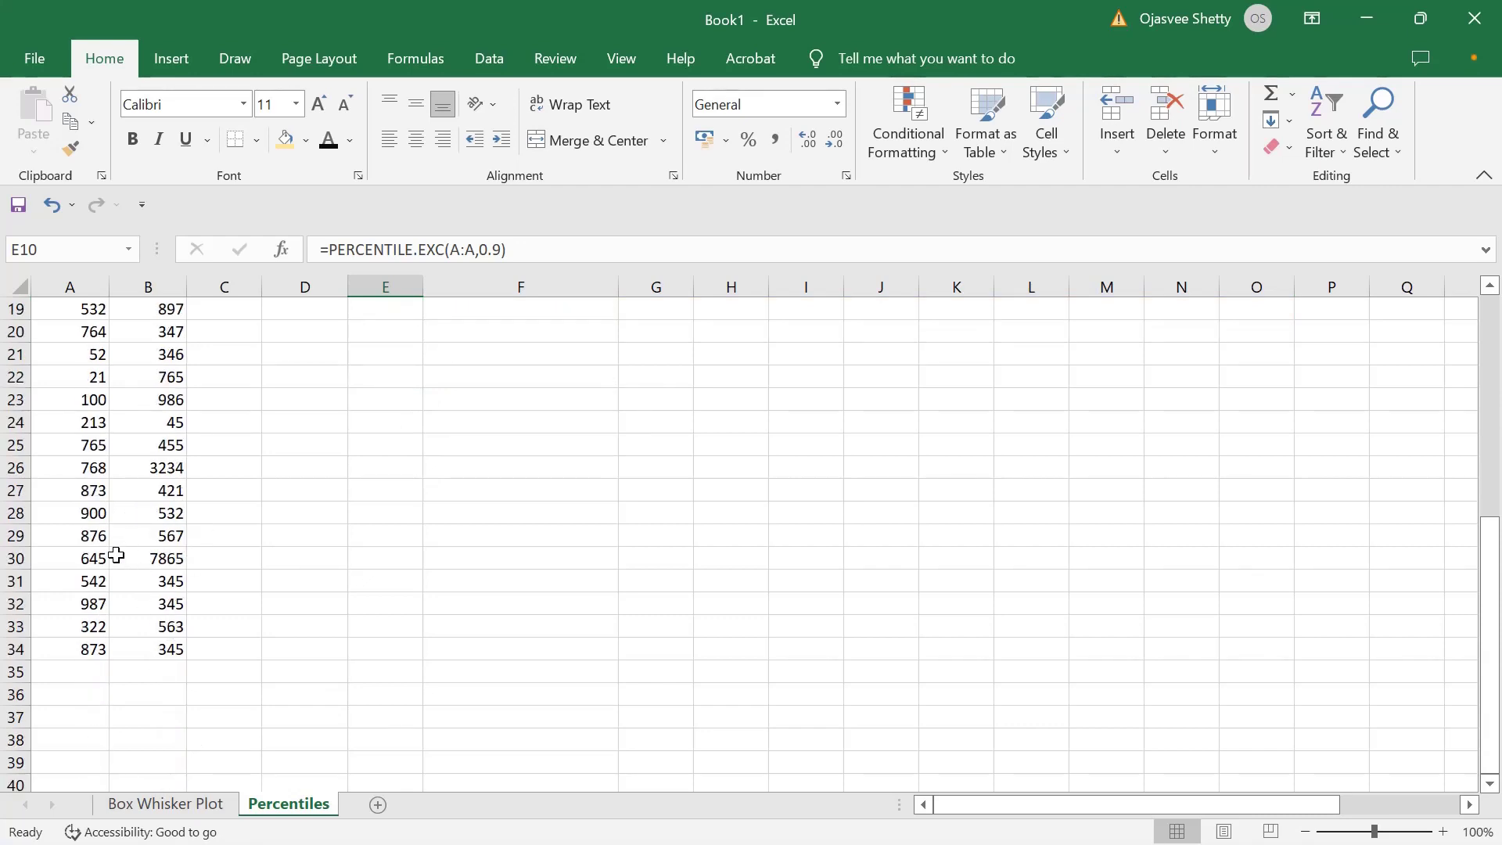
click(99, 514)
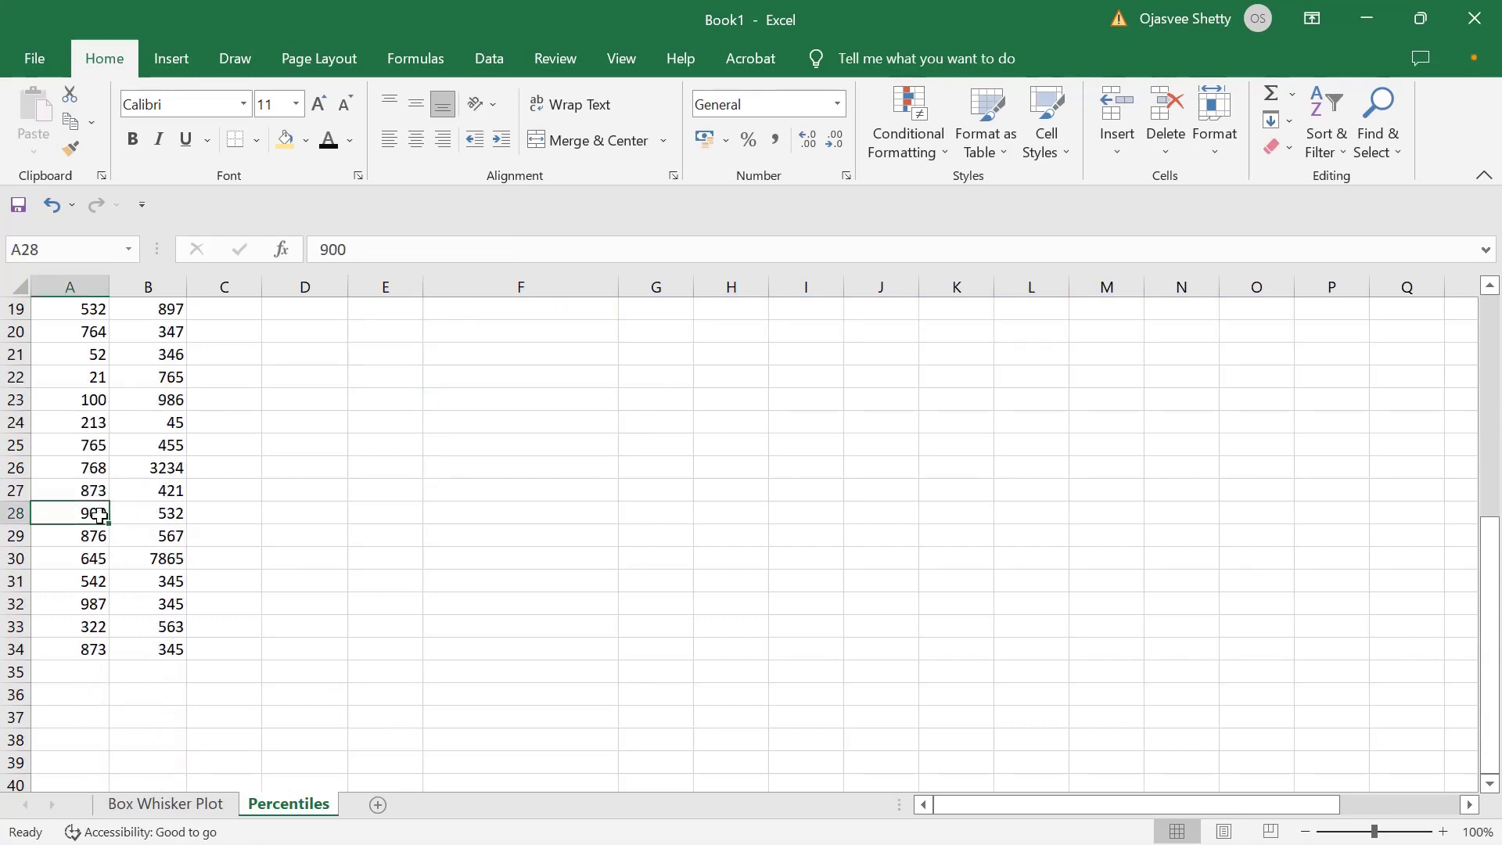
key(ctrl+b)
Select all 28 Product A values, A7:A34, using Ctrl+Shift+Down
scroll(104, 412, up, 3)
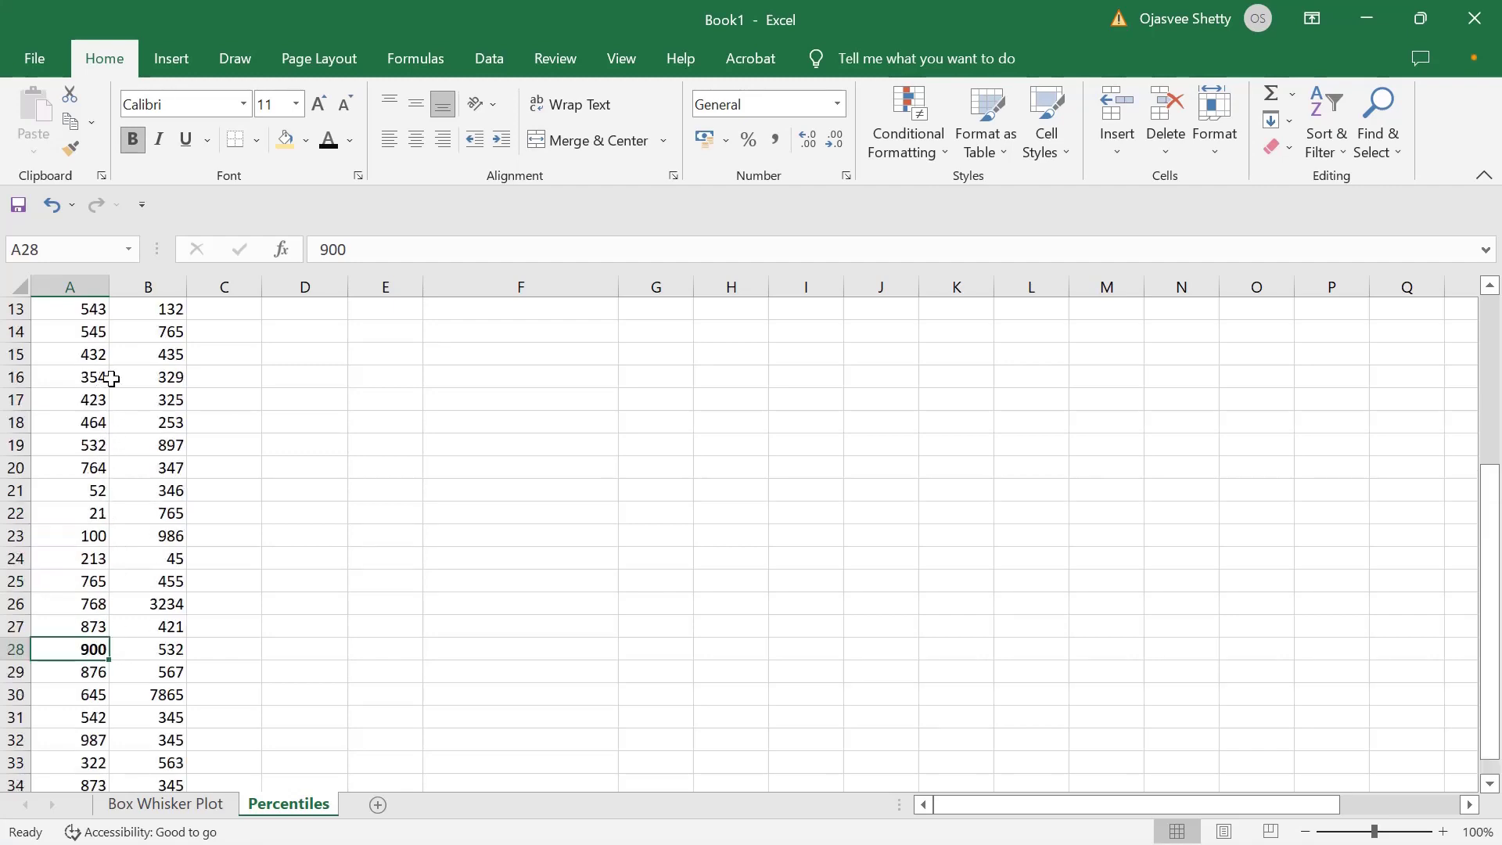
scroll(97, 368, up, 1)
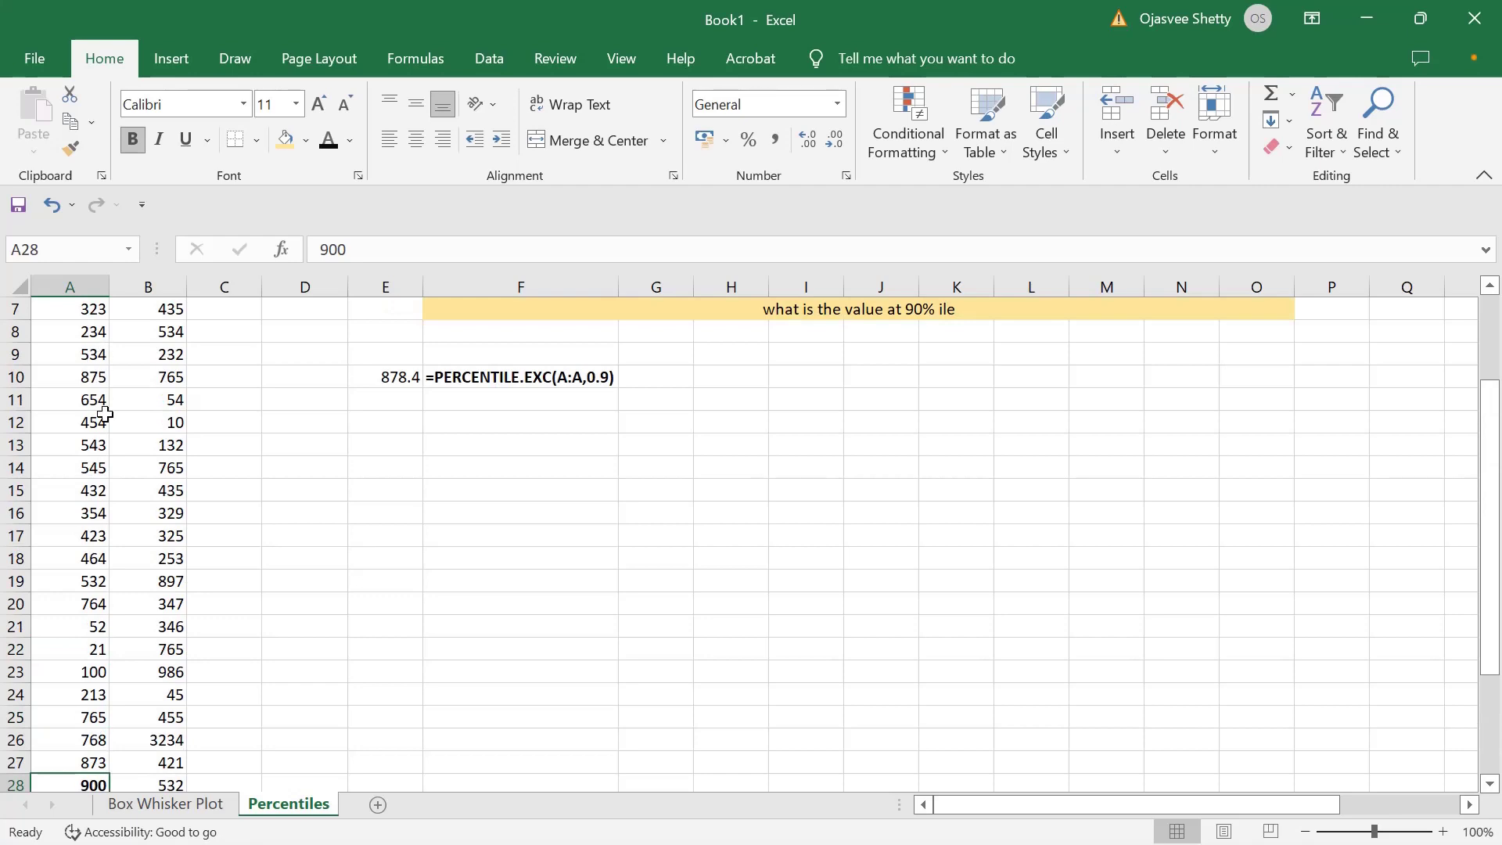
scroll(102, 399, up, 2)
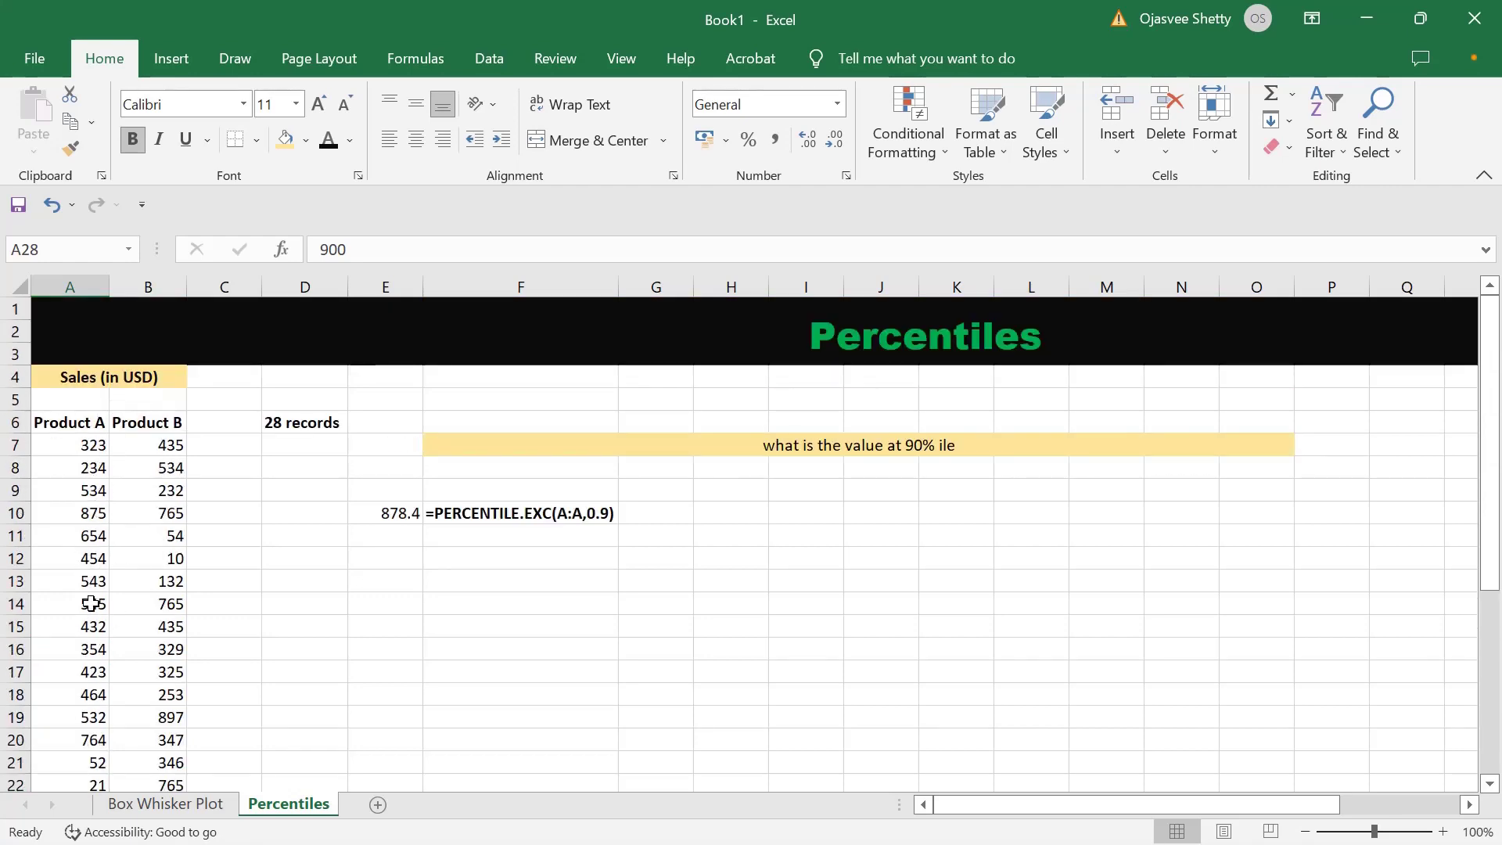
scroll(102, 553, down, 2)
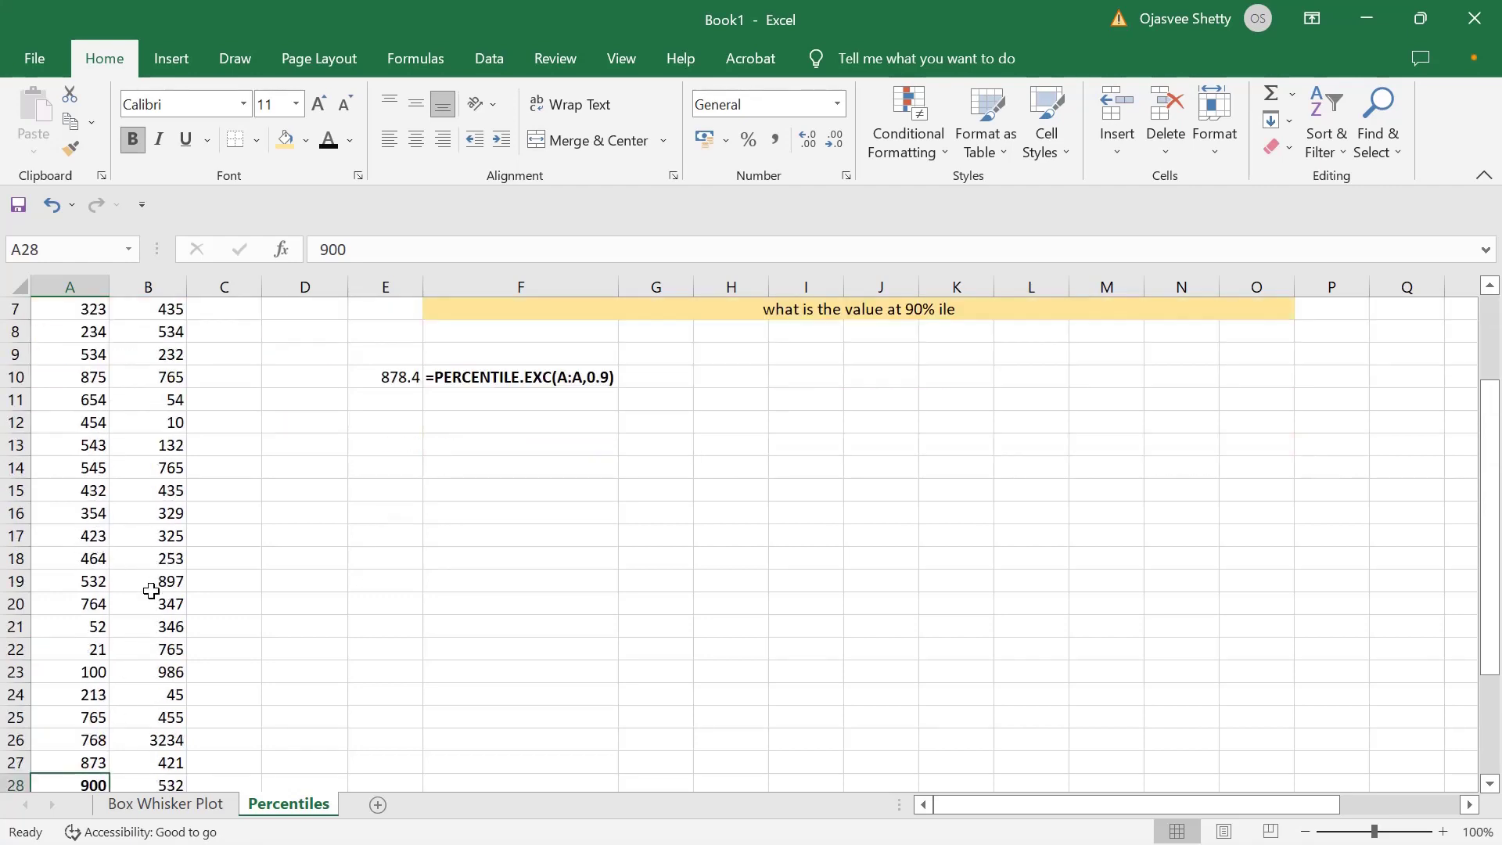
scroll(155, 592, down, 2)
scroll(309, 619, down, 1)
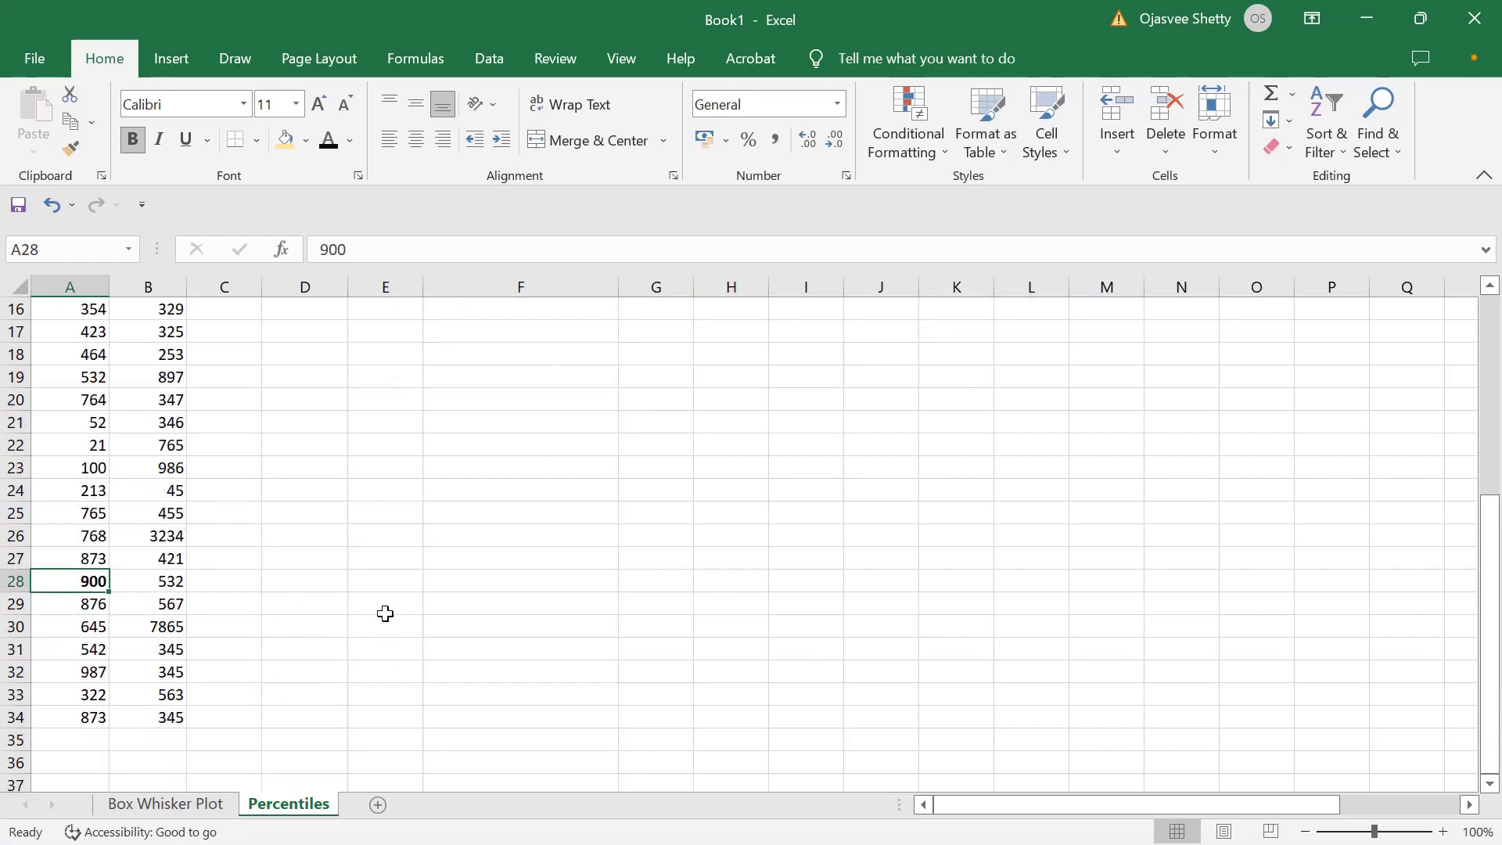
scroll(387, 620, up, 4)
click(386, 444)
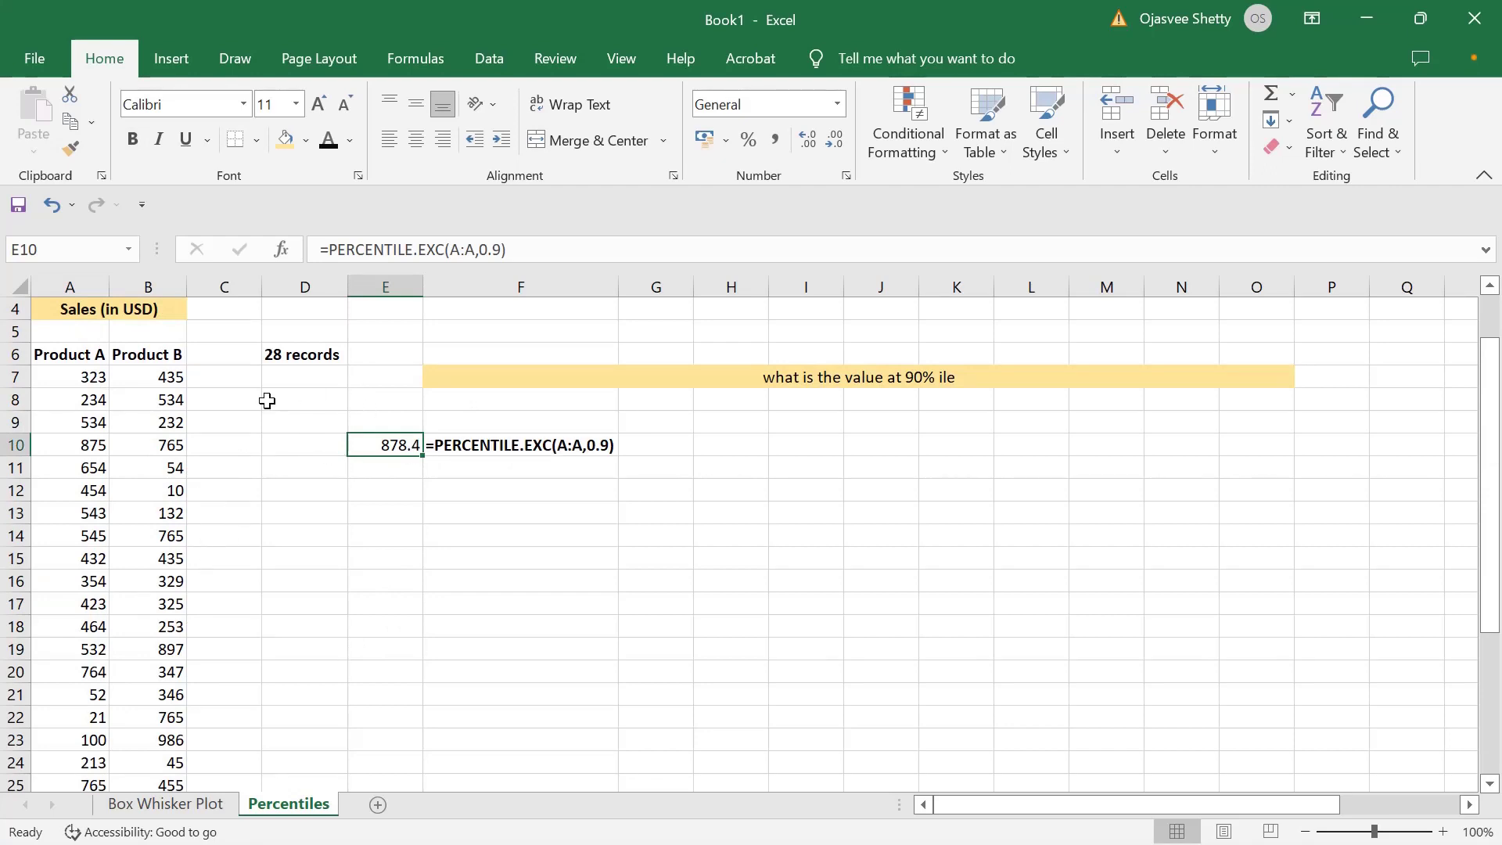
click(86, 374)
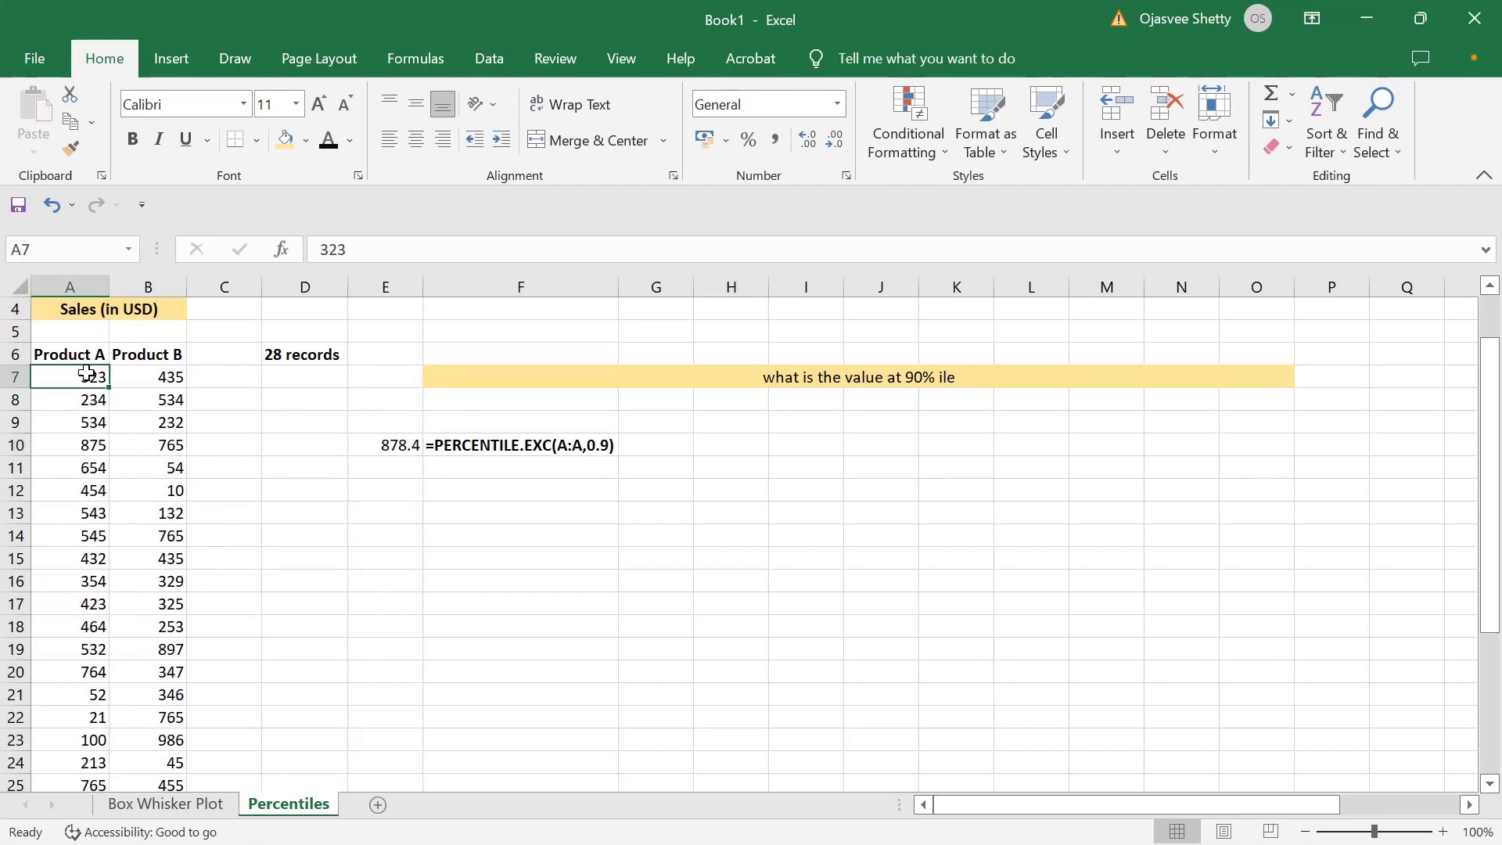
key(ctrl+shift+Down)
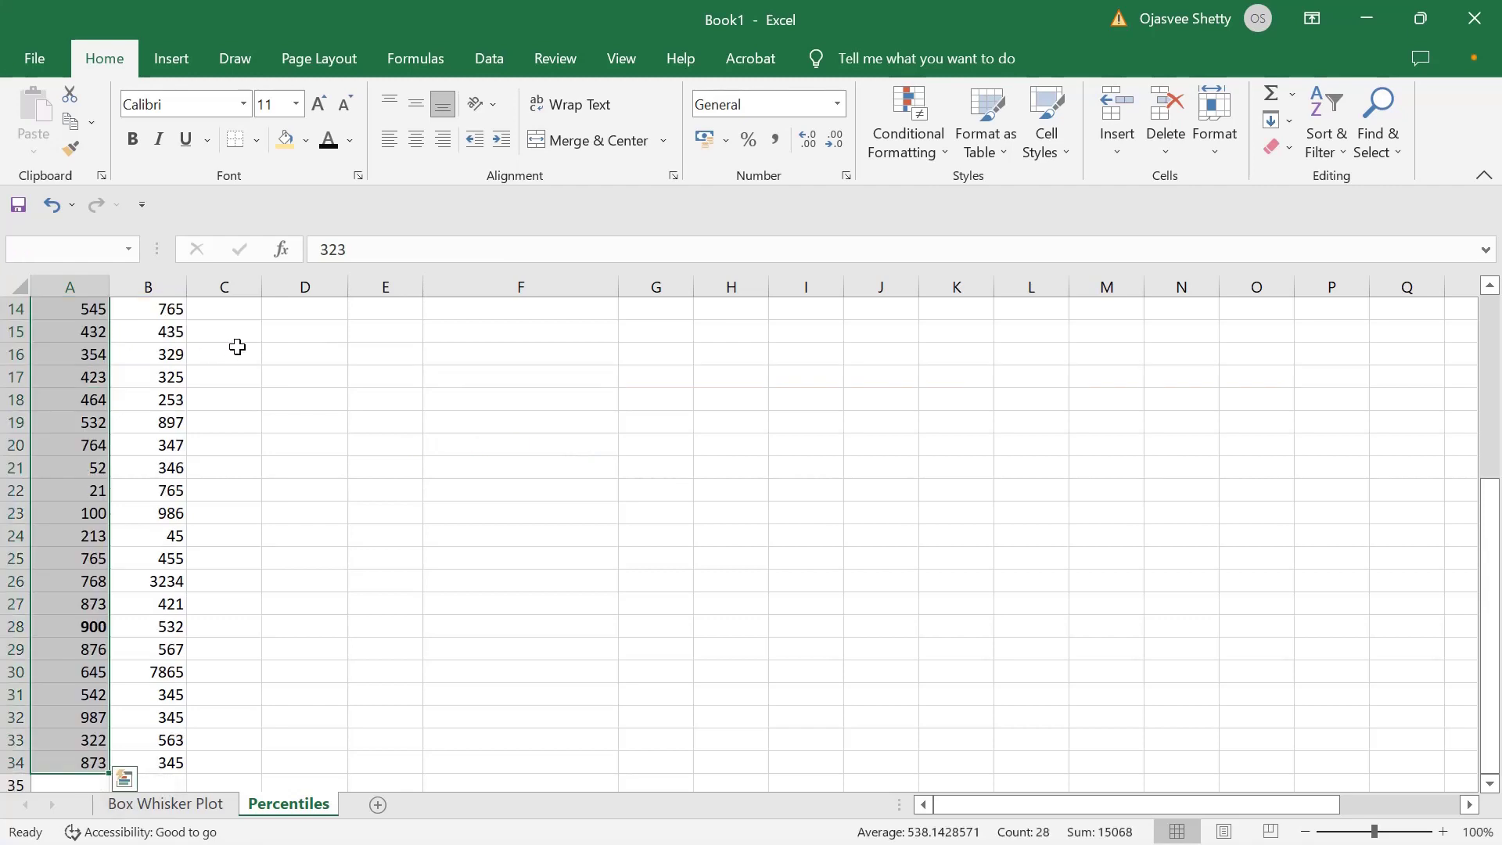
scroll(233, 399, up, 3)
scroll(232, 398, up, 1)
click(527, 535)
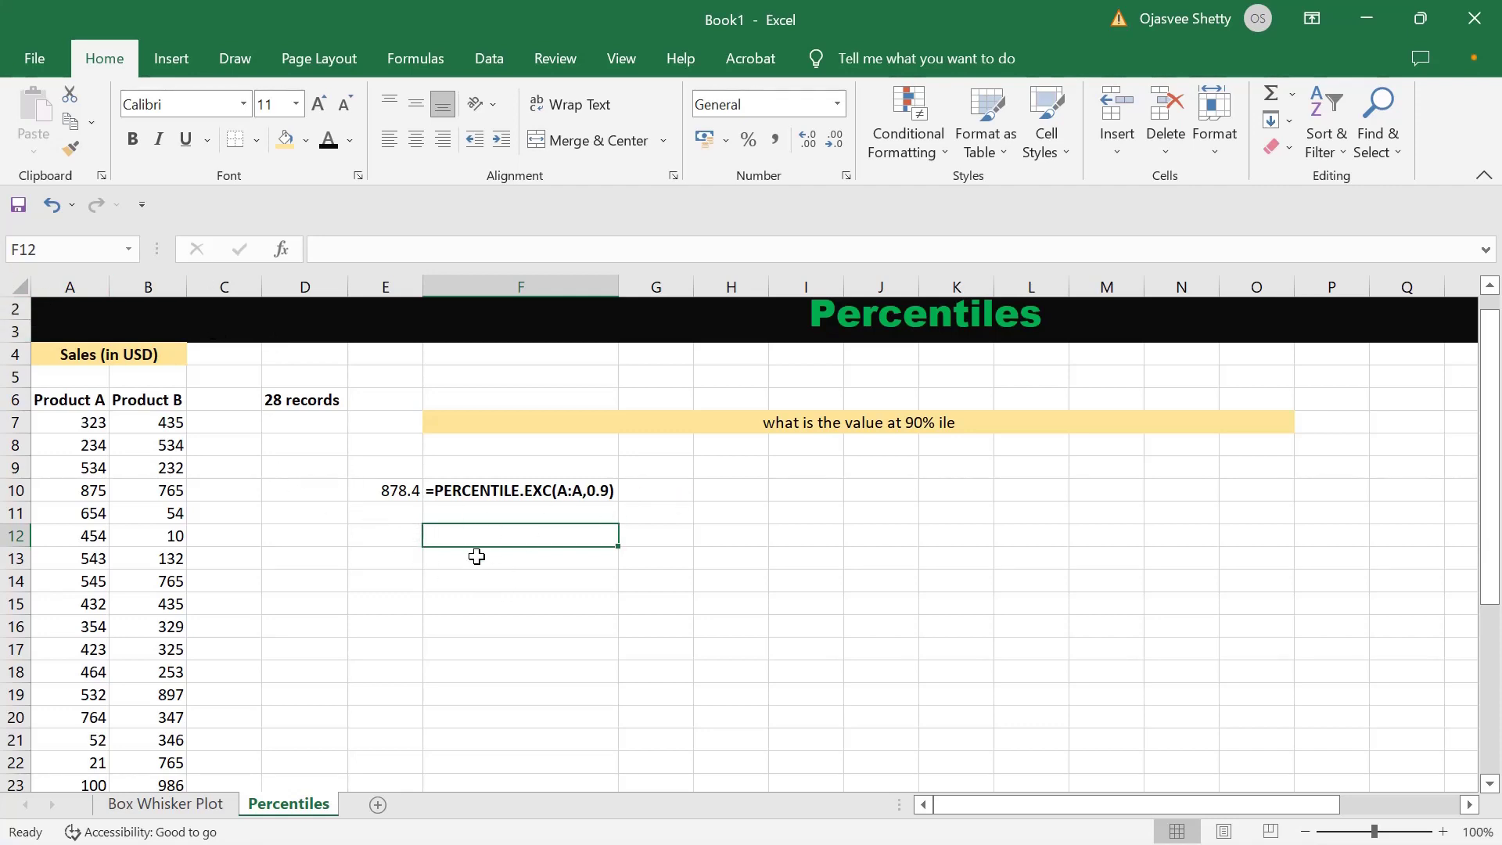
Enter =PERCENTILE.EXC(B:B,0.90) in F12, giving Product B's 90th percentile of 1210.8
click(387, 537)
click(491, 539)
text(=per)
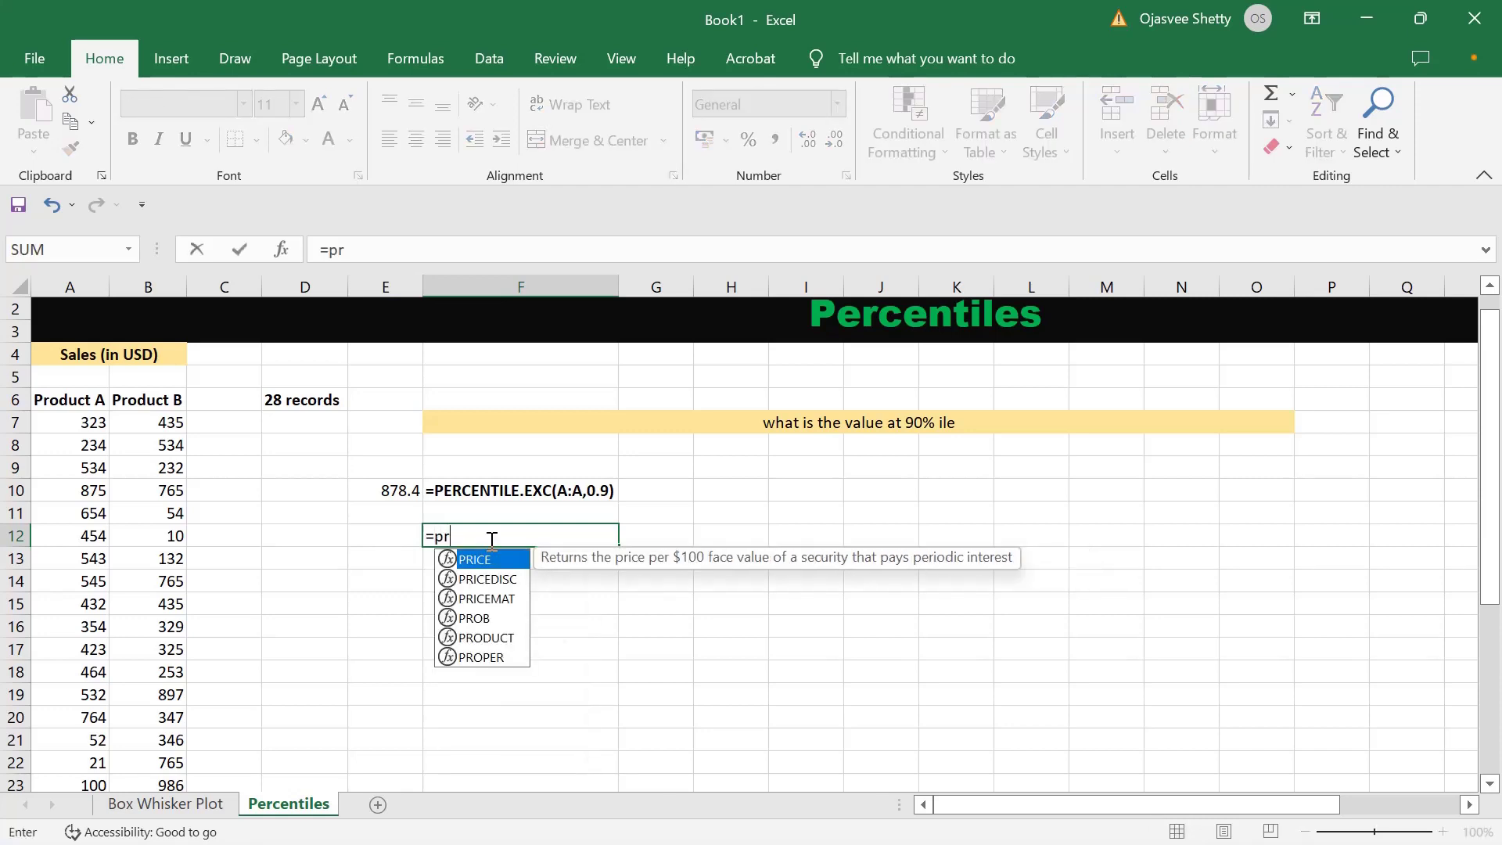
key(Tab)
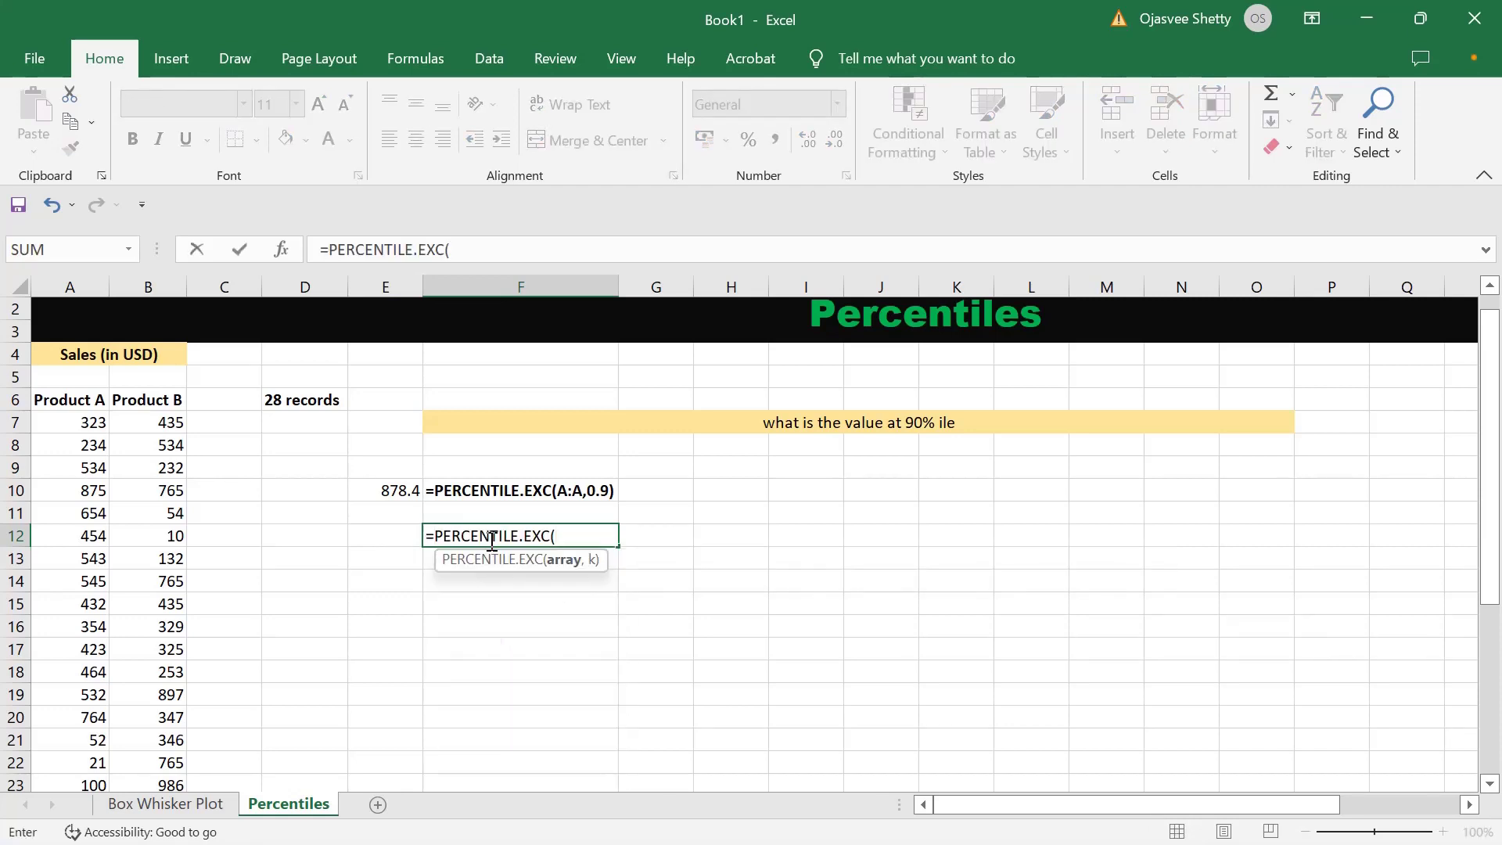
text(B)
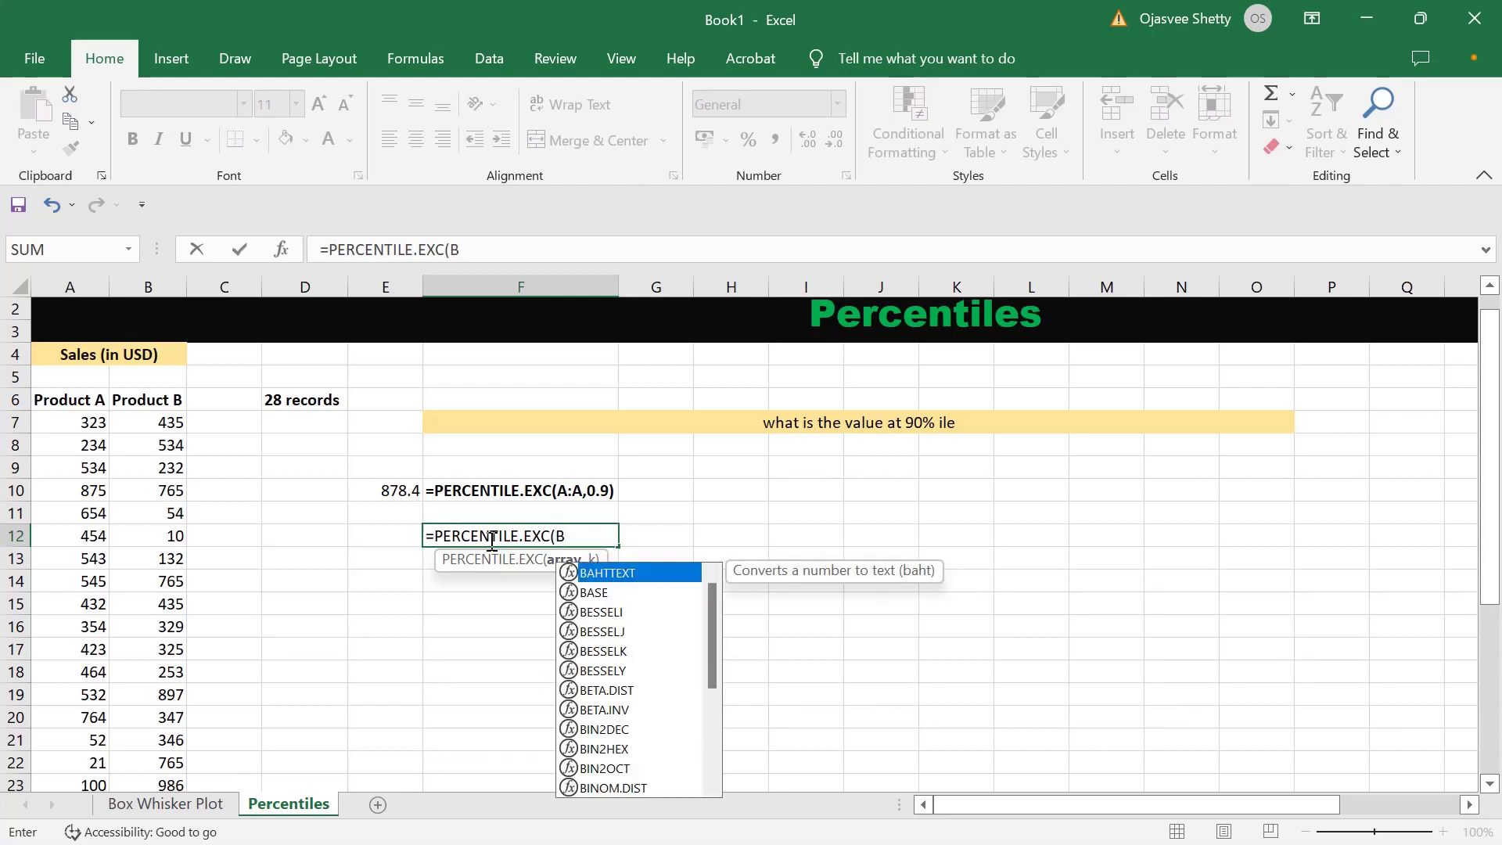
text(:B,0.90)
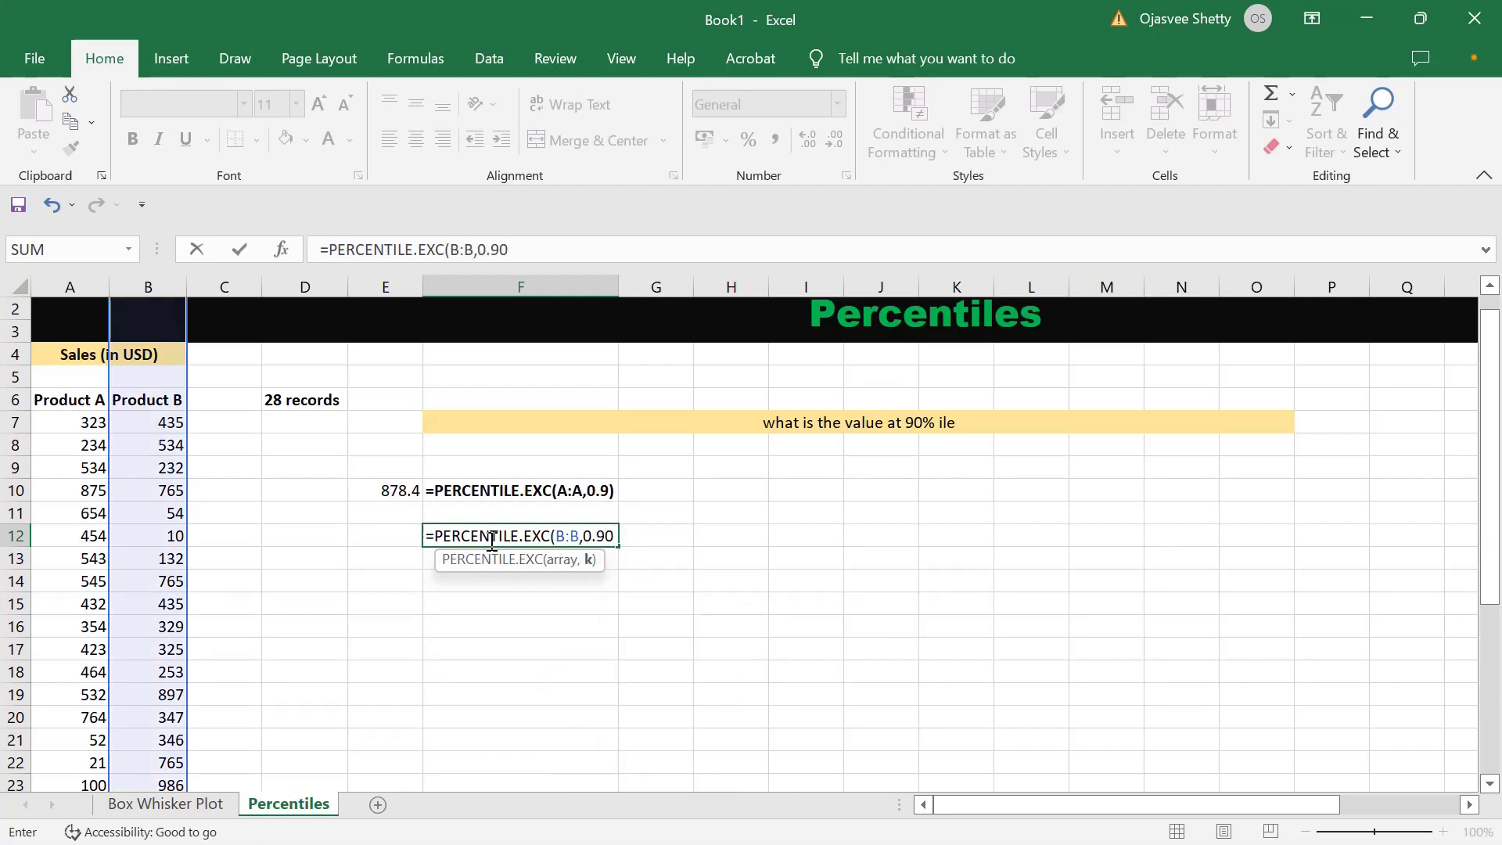
text())
key(Return)
click(492, 541)
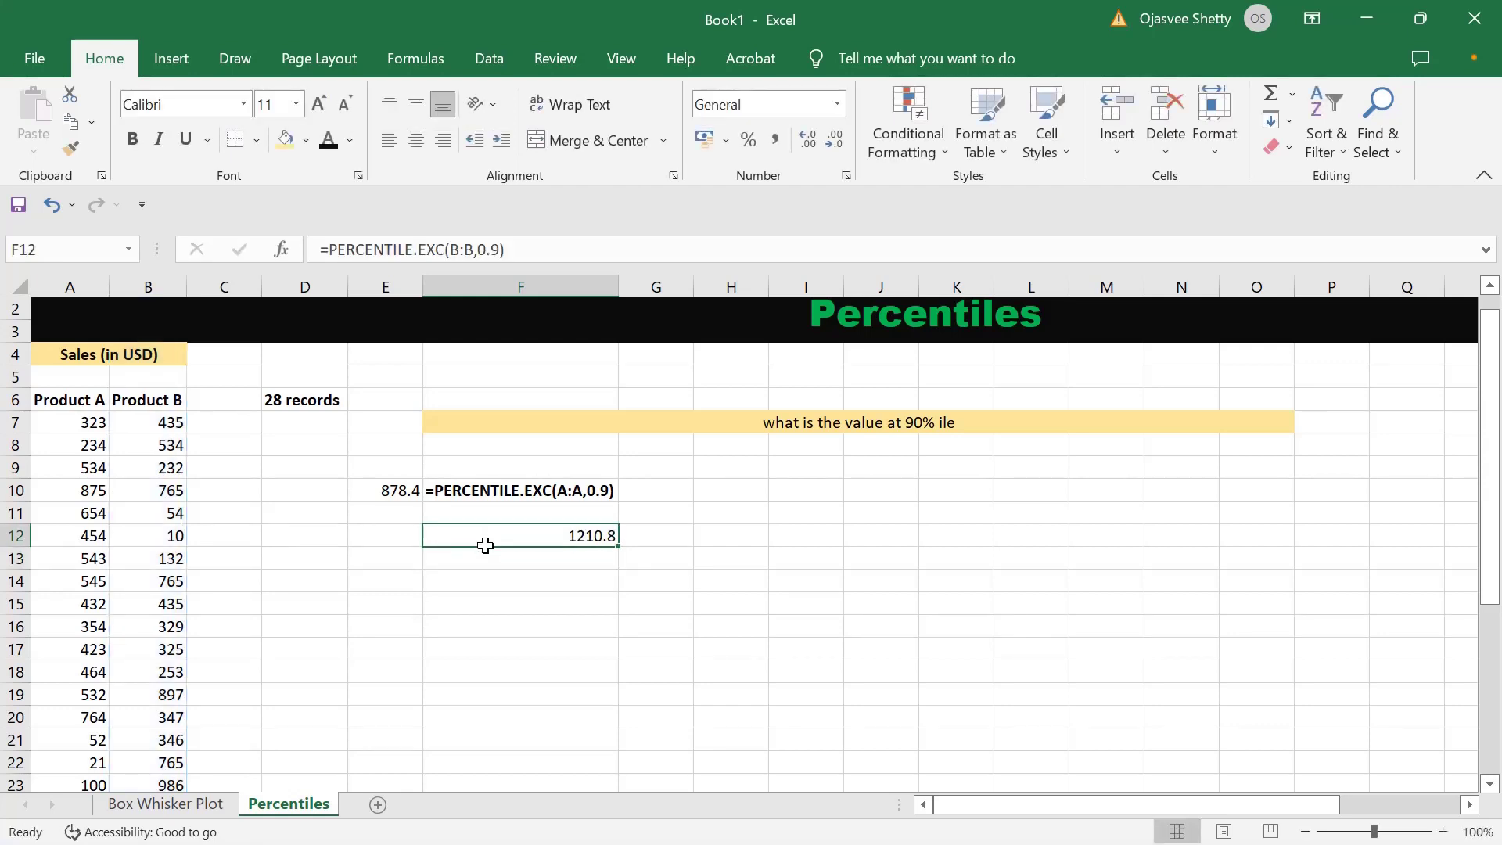
Display F12's formula text in G12 with =FORMULATEXT(F12)
click(665, 538)
text(=formu)
key(Tab)
click(569, 535)
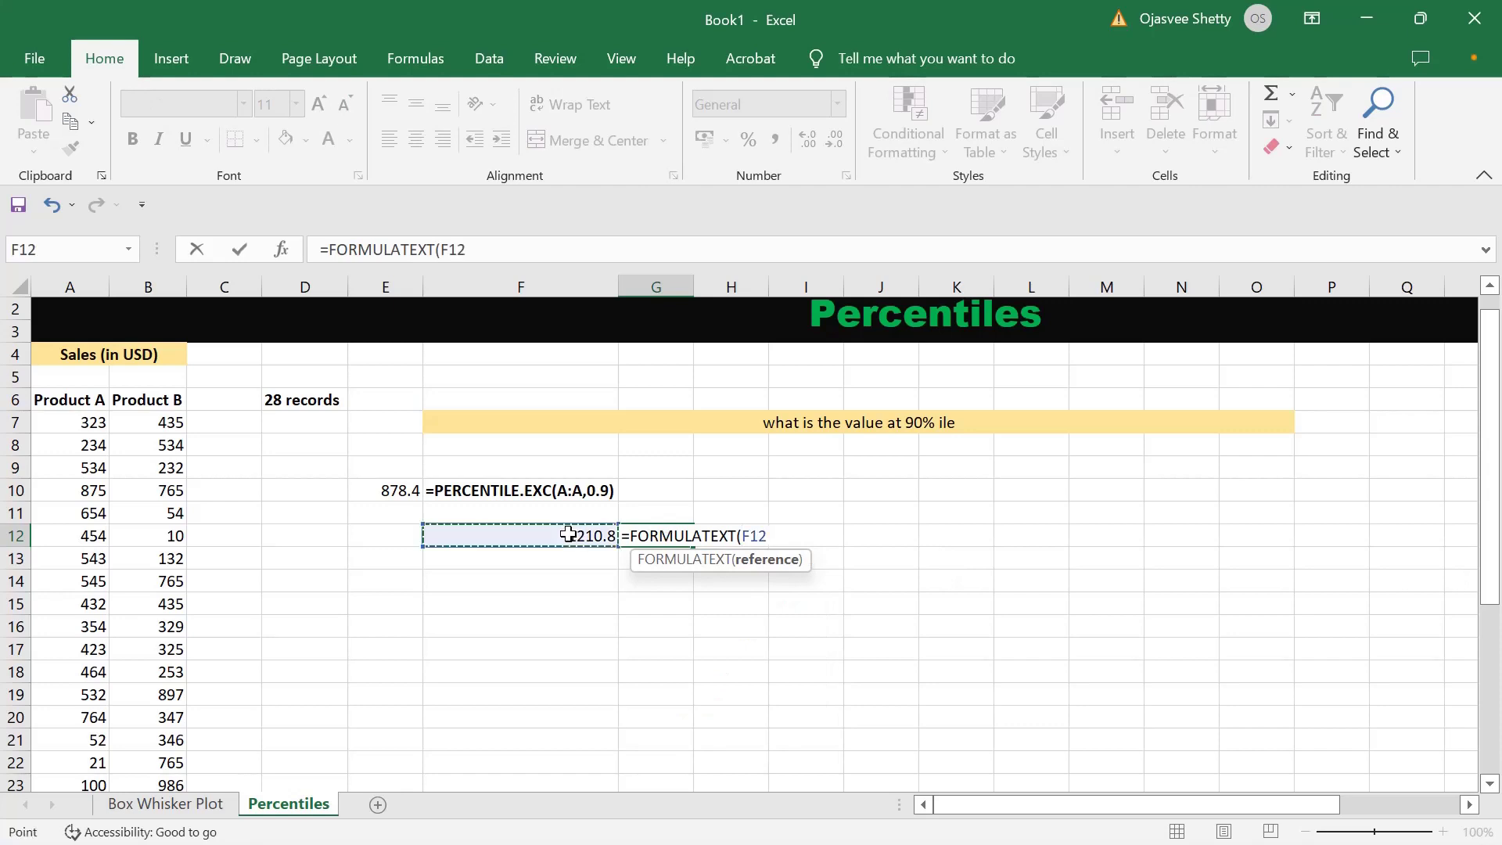
key(Return)
click(548, 557)
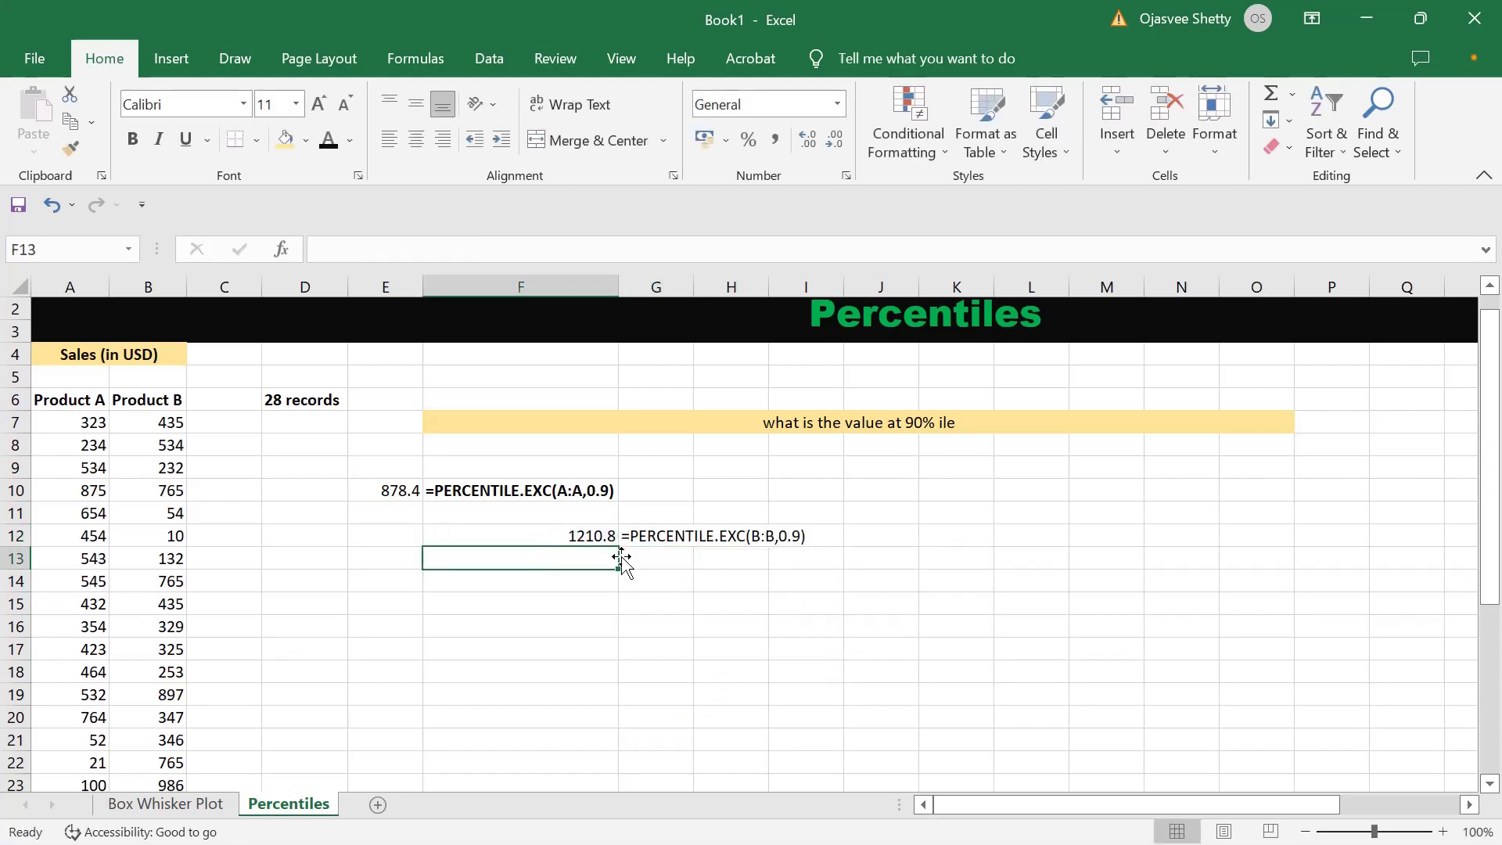
click(638, 534)
click(704, 535)
click(657, 626)
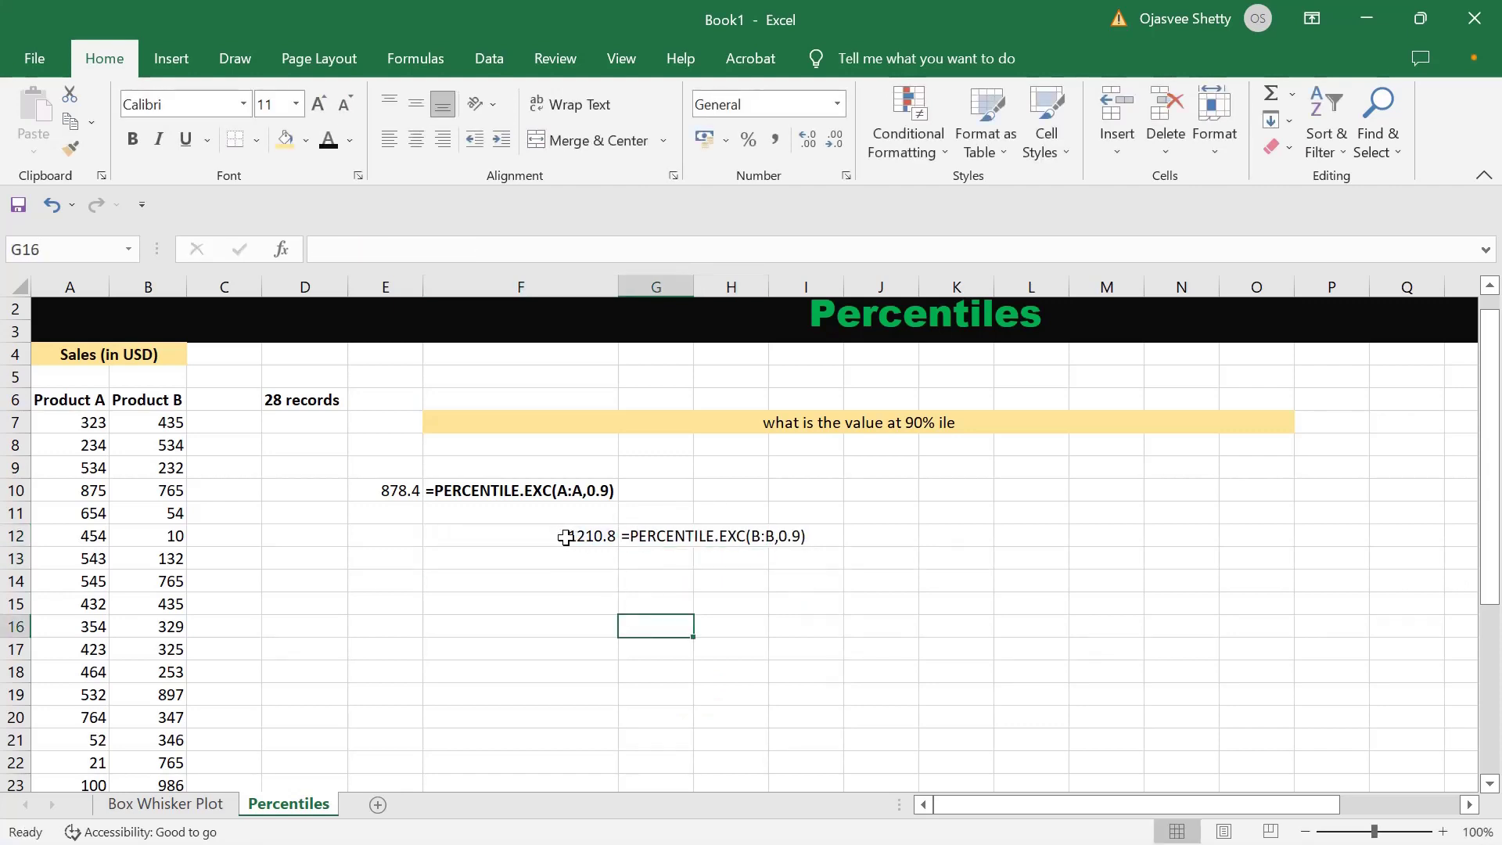
click(571, 536)
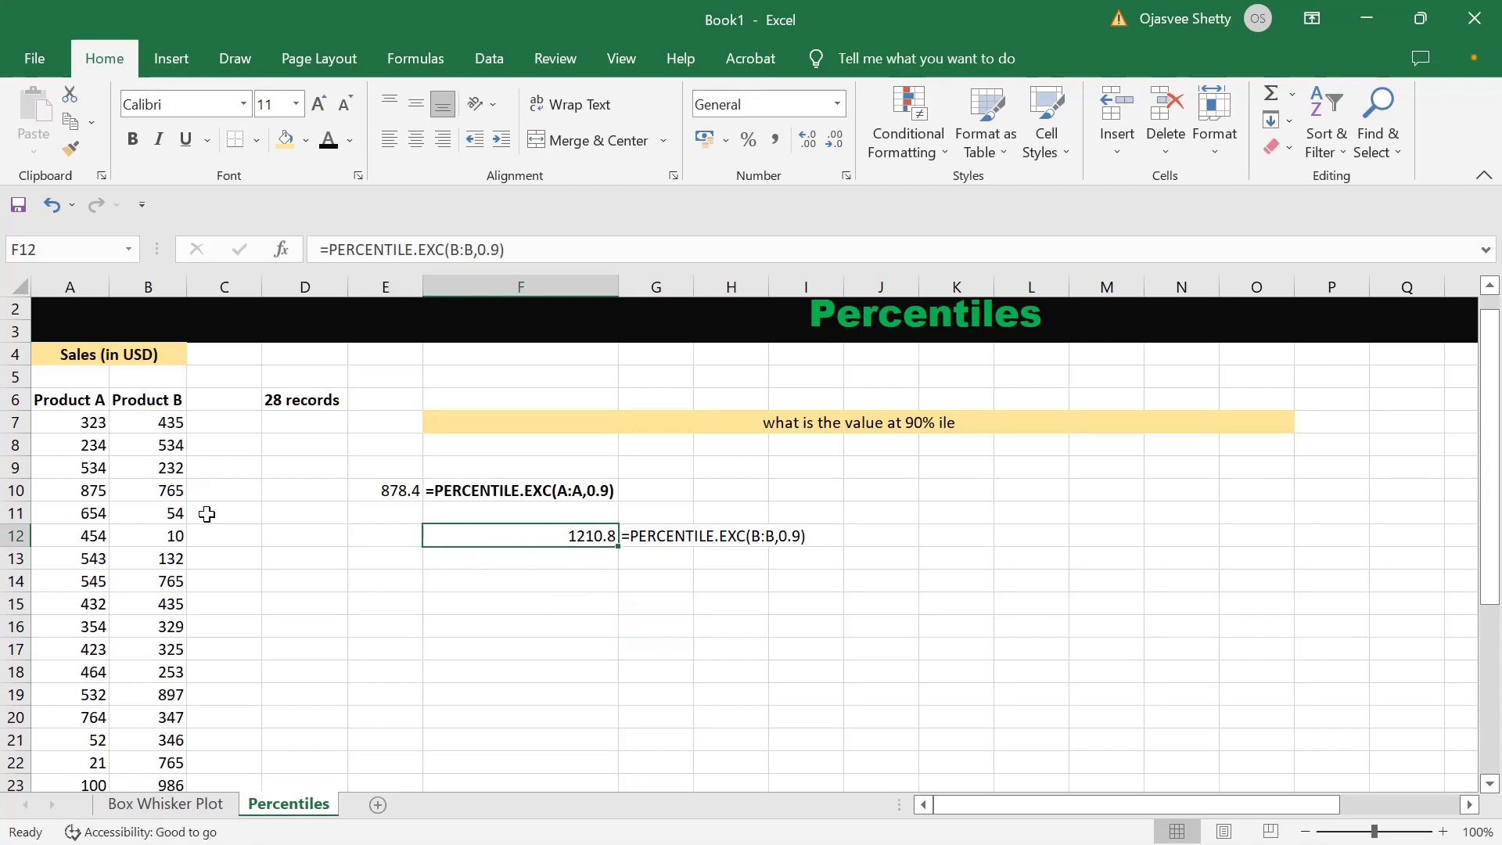
scroll(207, 514, down, 4)
click(179, 585)
click(169, 672)
key(ctrl+b)
click(169, 580)
key(ctrl+b)
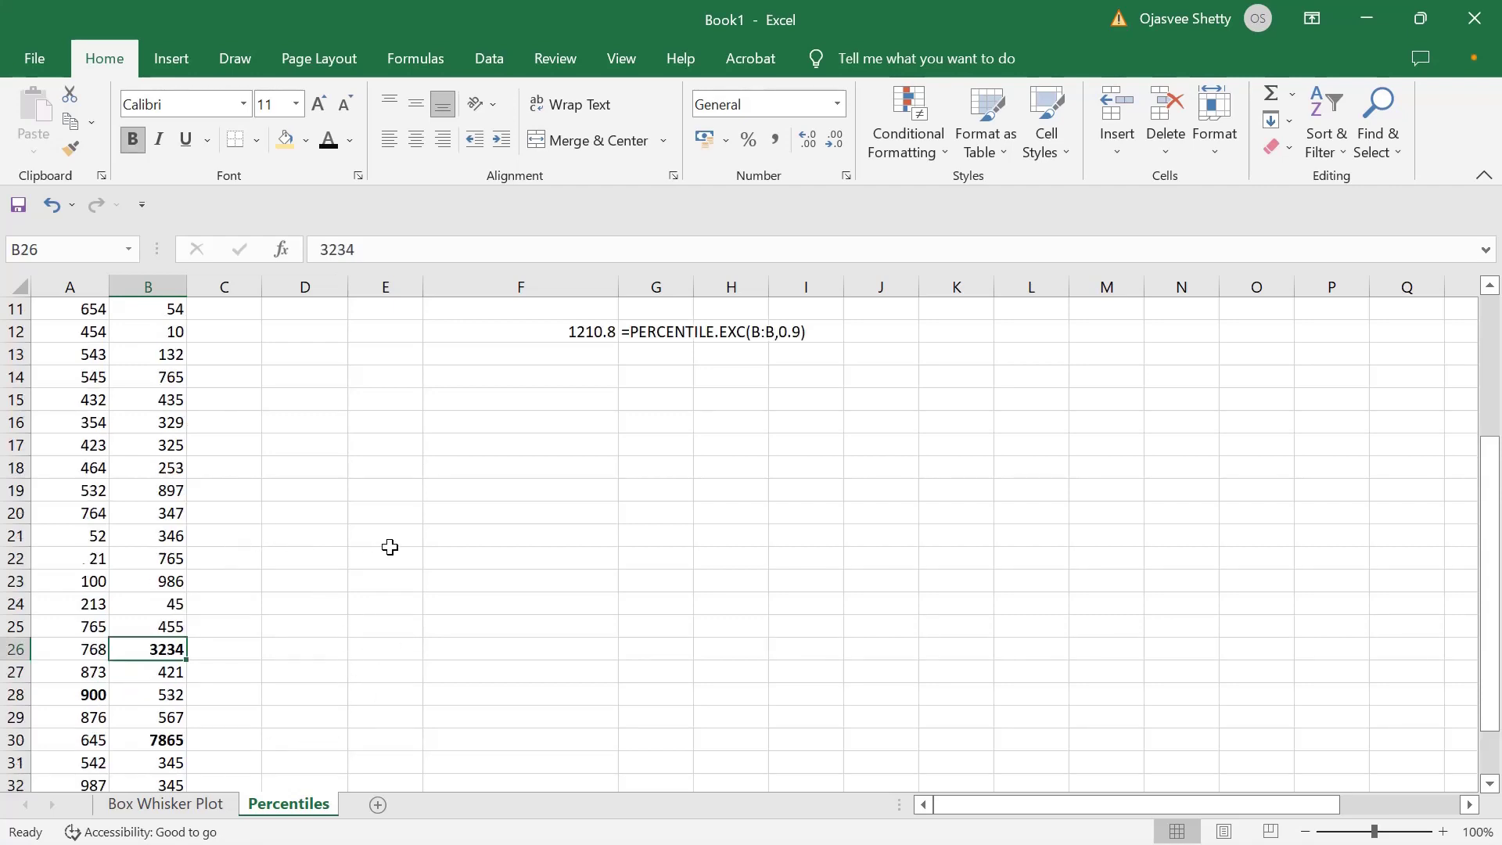
scroll(390, 547, up, 5)
click(577, 535)
scroll(286, 655, down, 5)
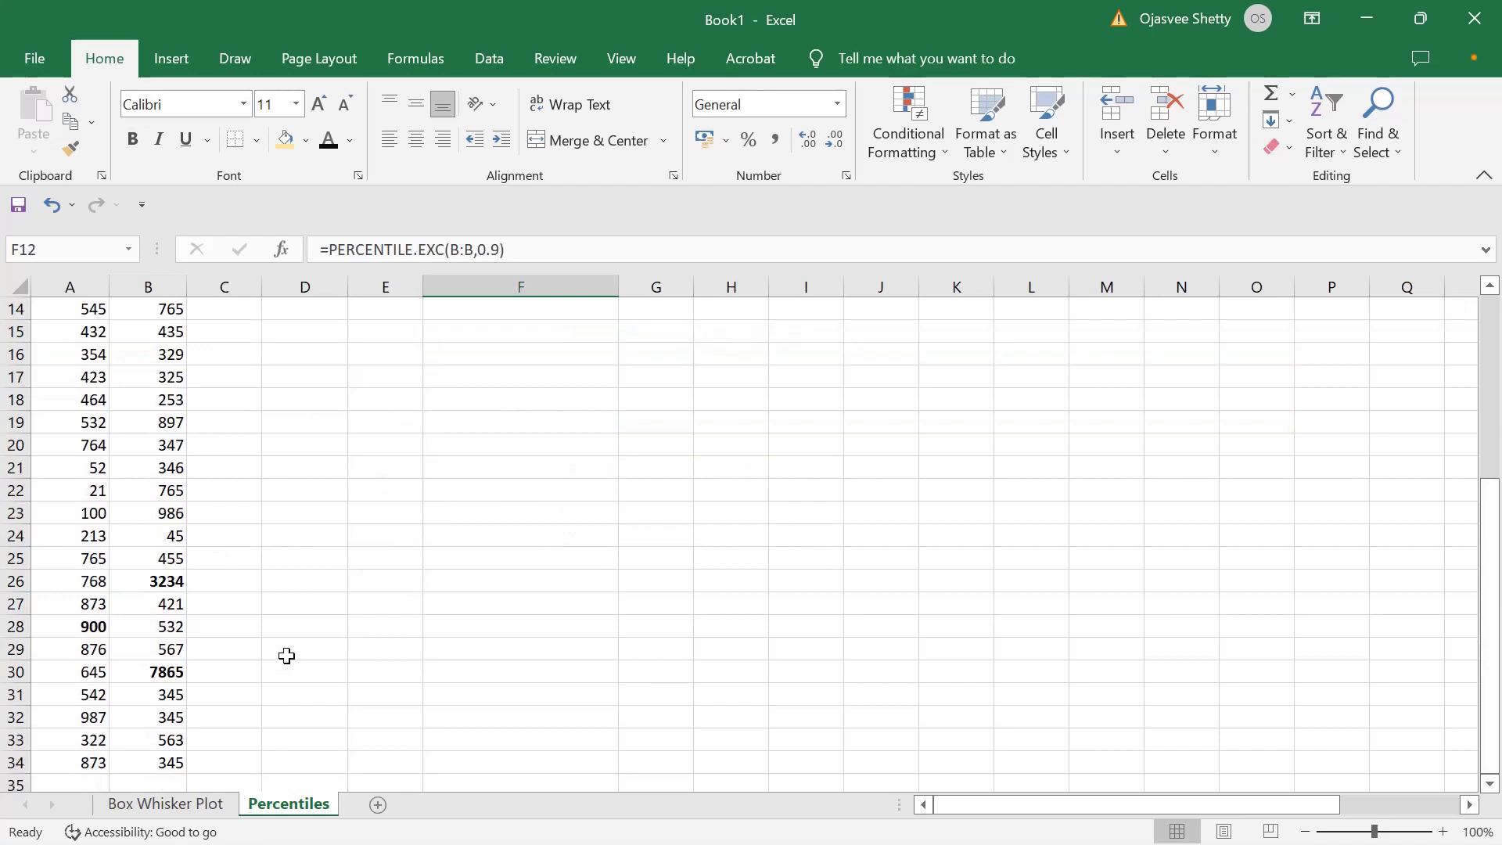
scroll(394, 587, up, 3)
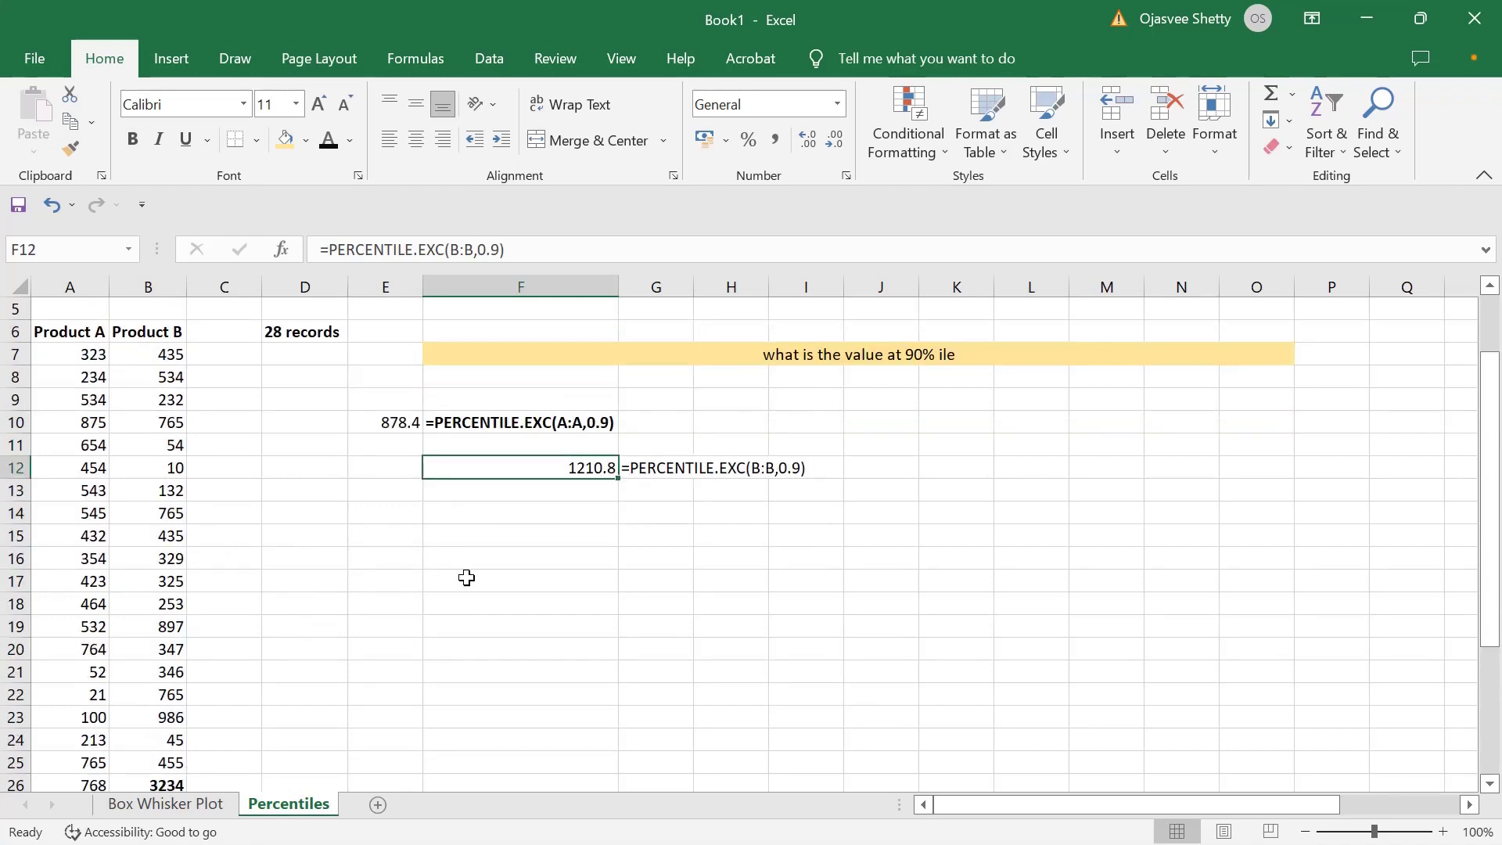
scroll(151, 714, down, 4)
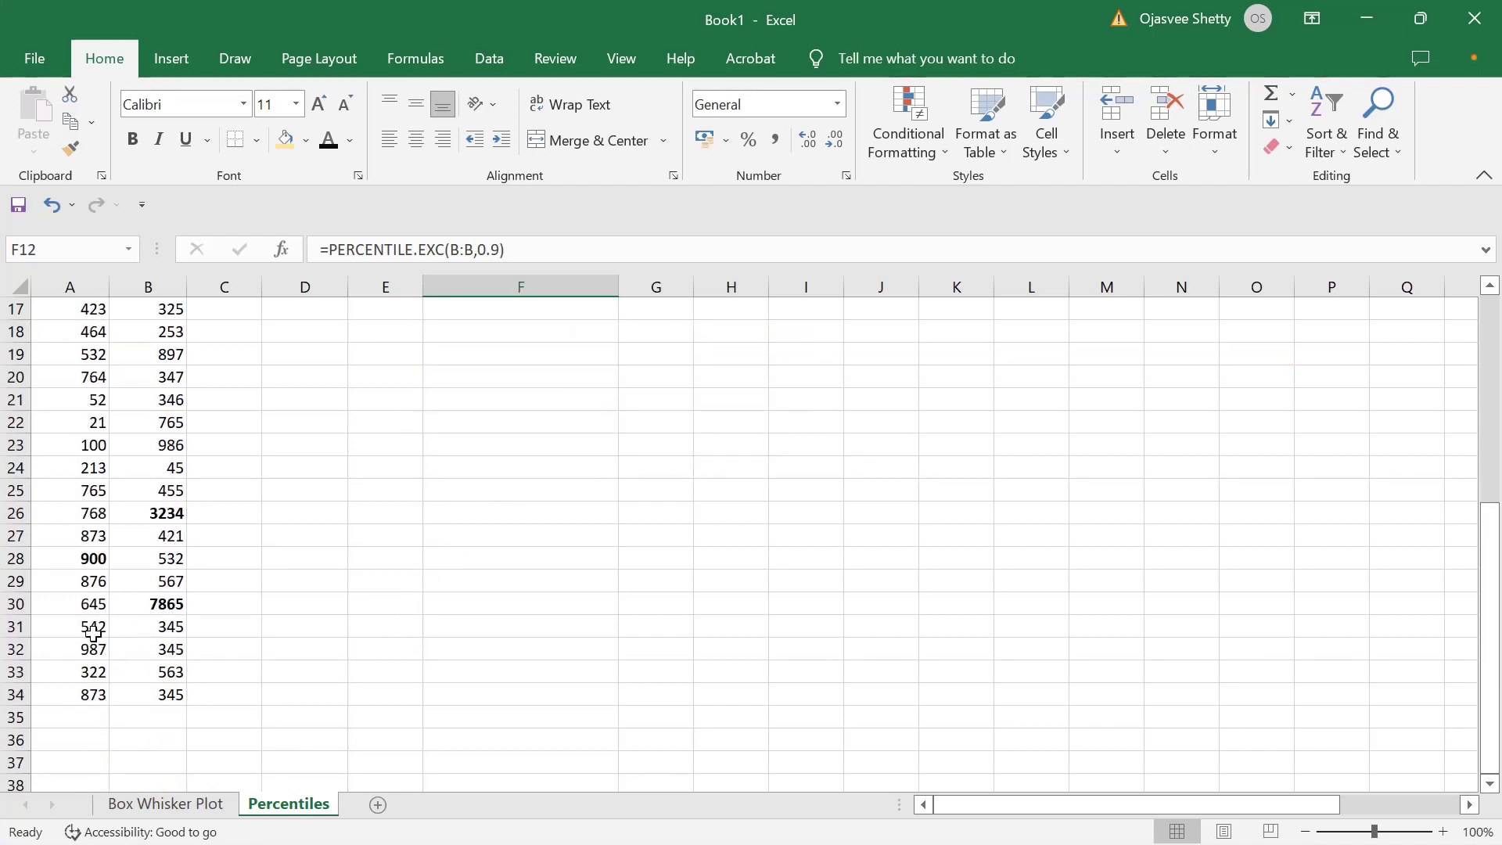
click(146, 608)
click(159, 513)
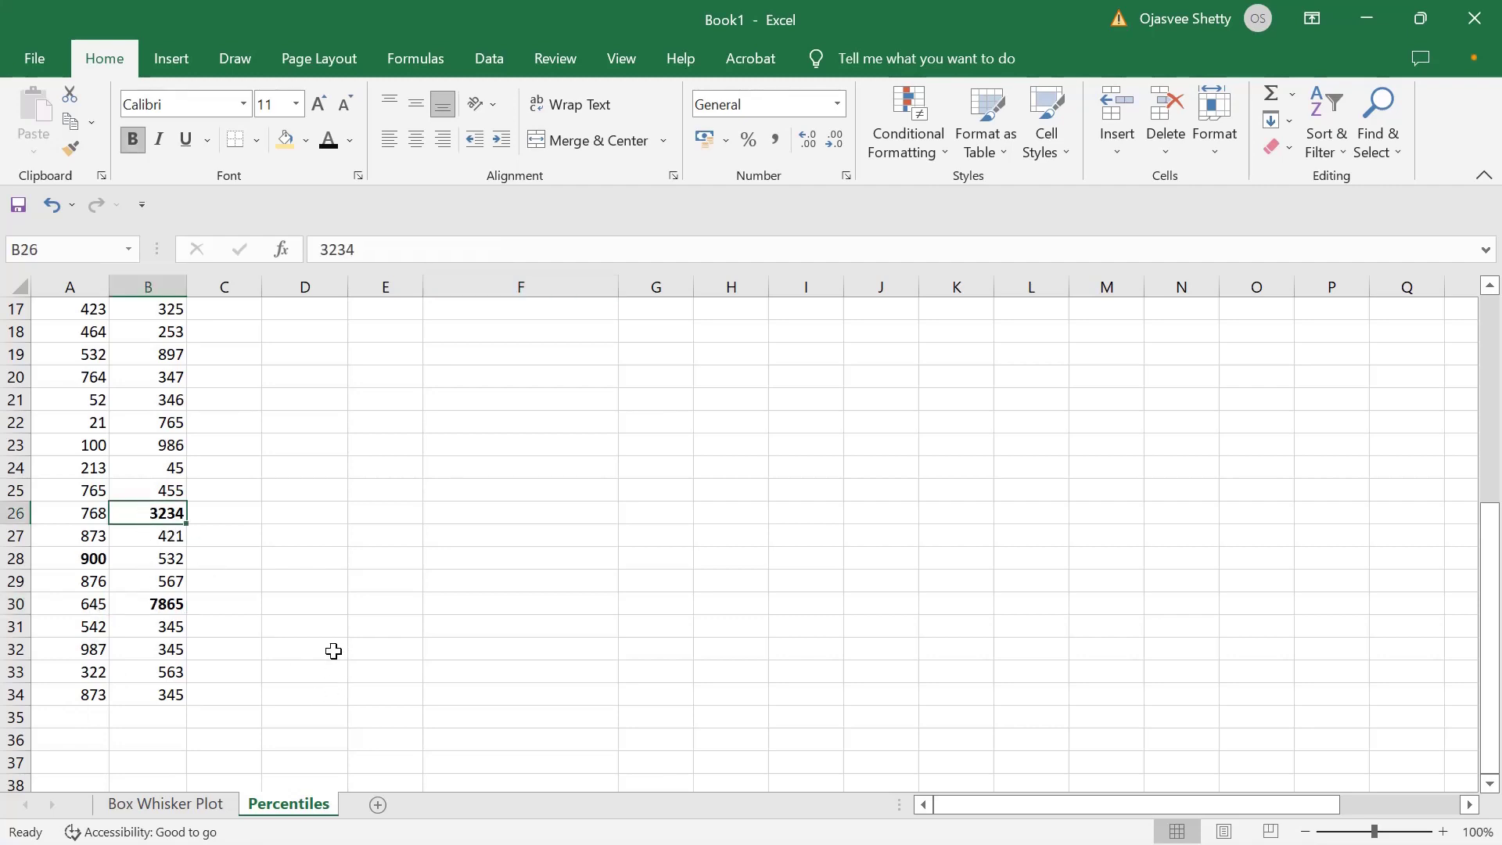
scroll(406, 590, up, 4)
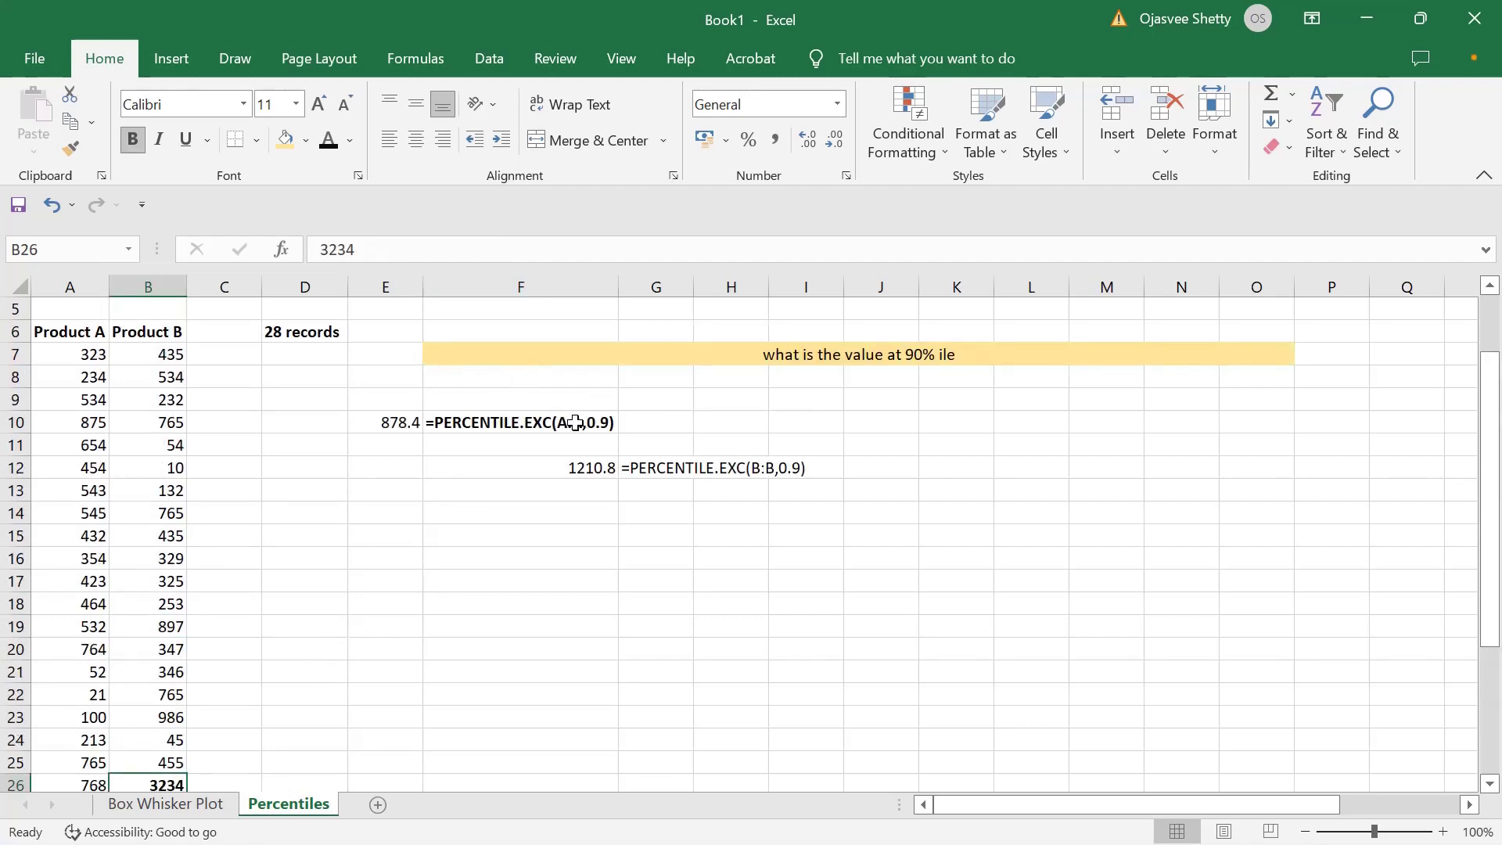
Enter =AVERAGE(A:A) in E14, giving Product A's average of 538.1429
click(385, 513)
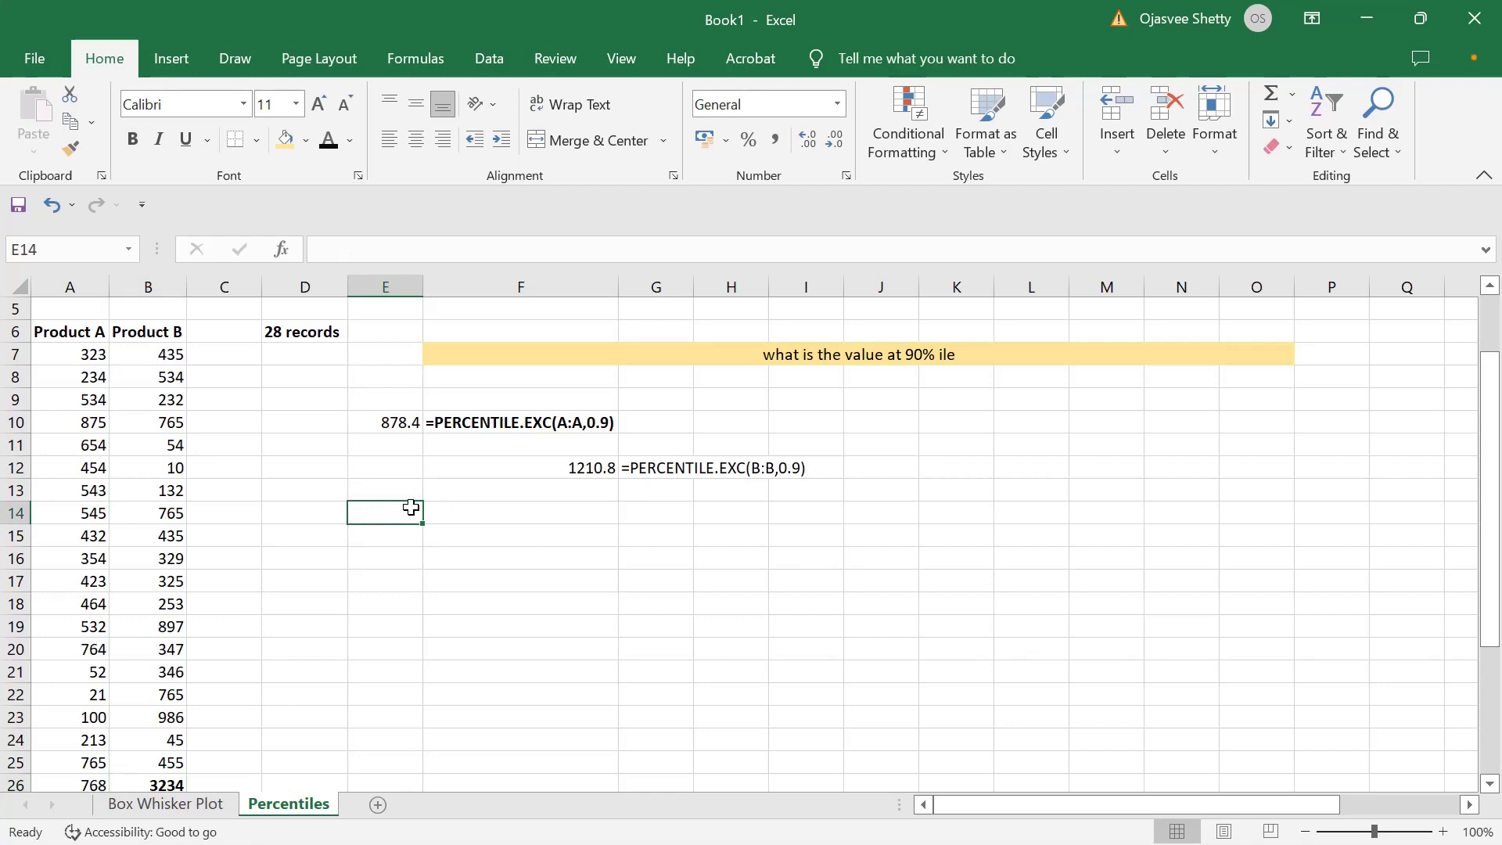
text(=avera)
key(Tab)
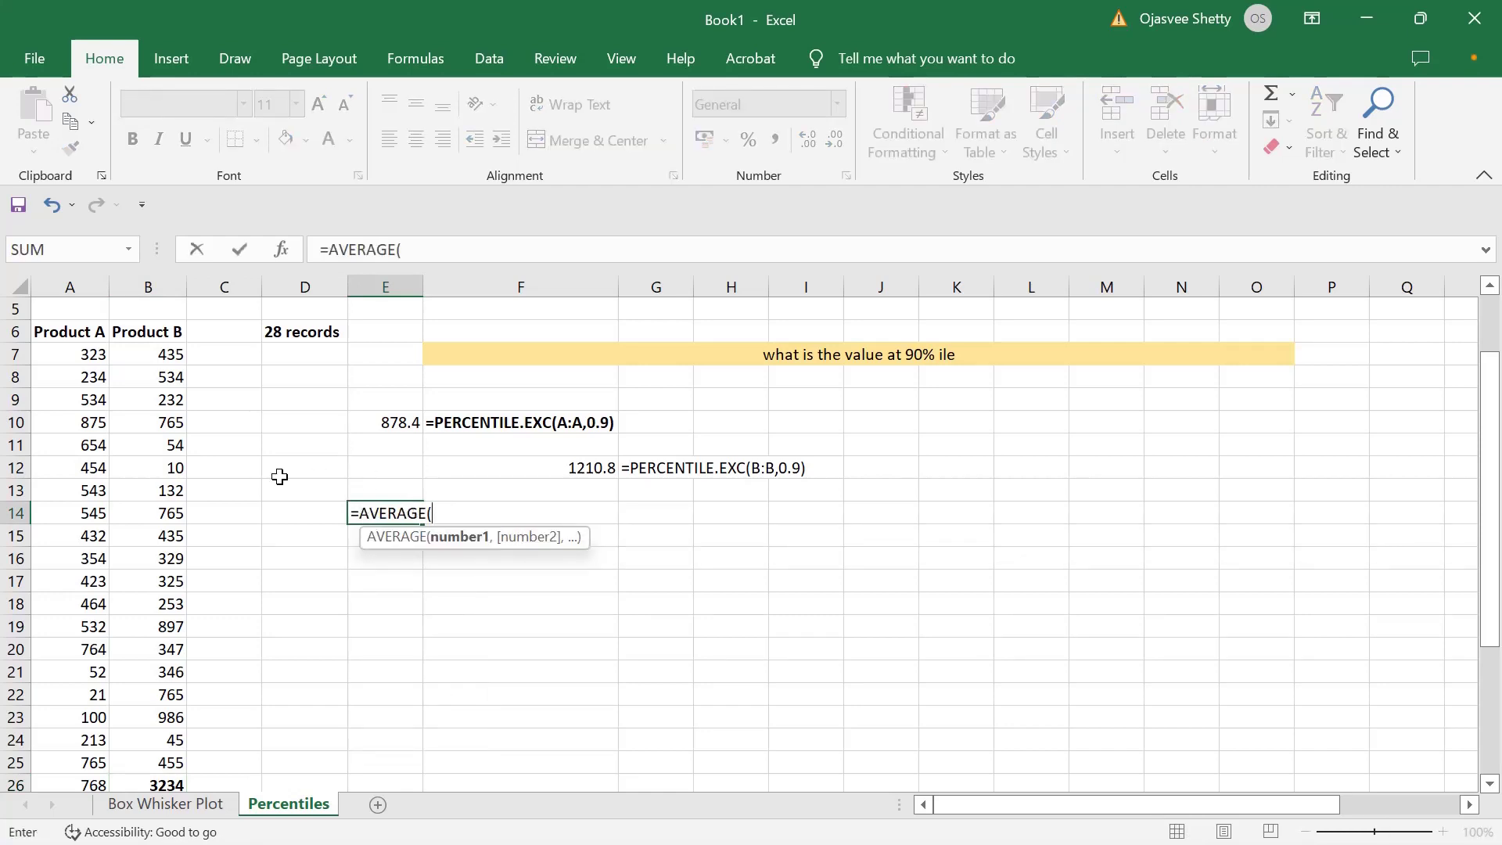
click(67, 281)
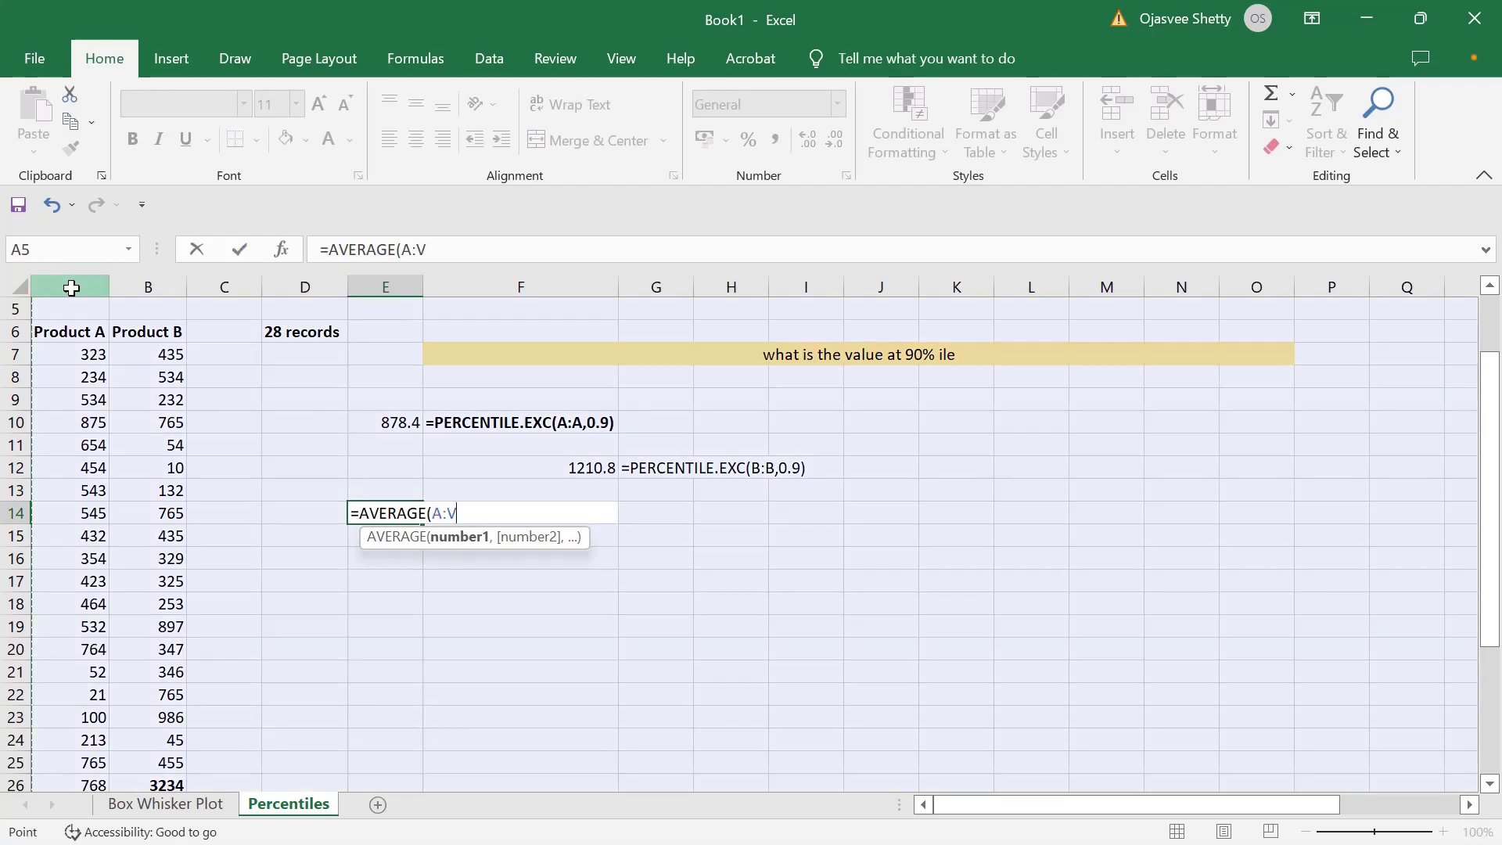
key(BackSpace)
text(A))
key(Return)
Show E14's formula text in F14 with =FORMULATEXT(E14) and bold the average
click(492, 509)
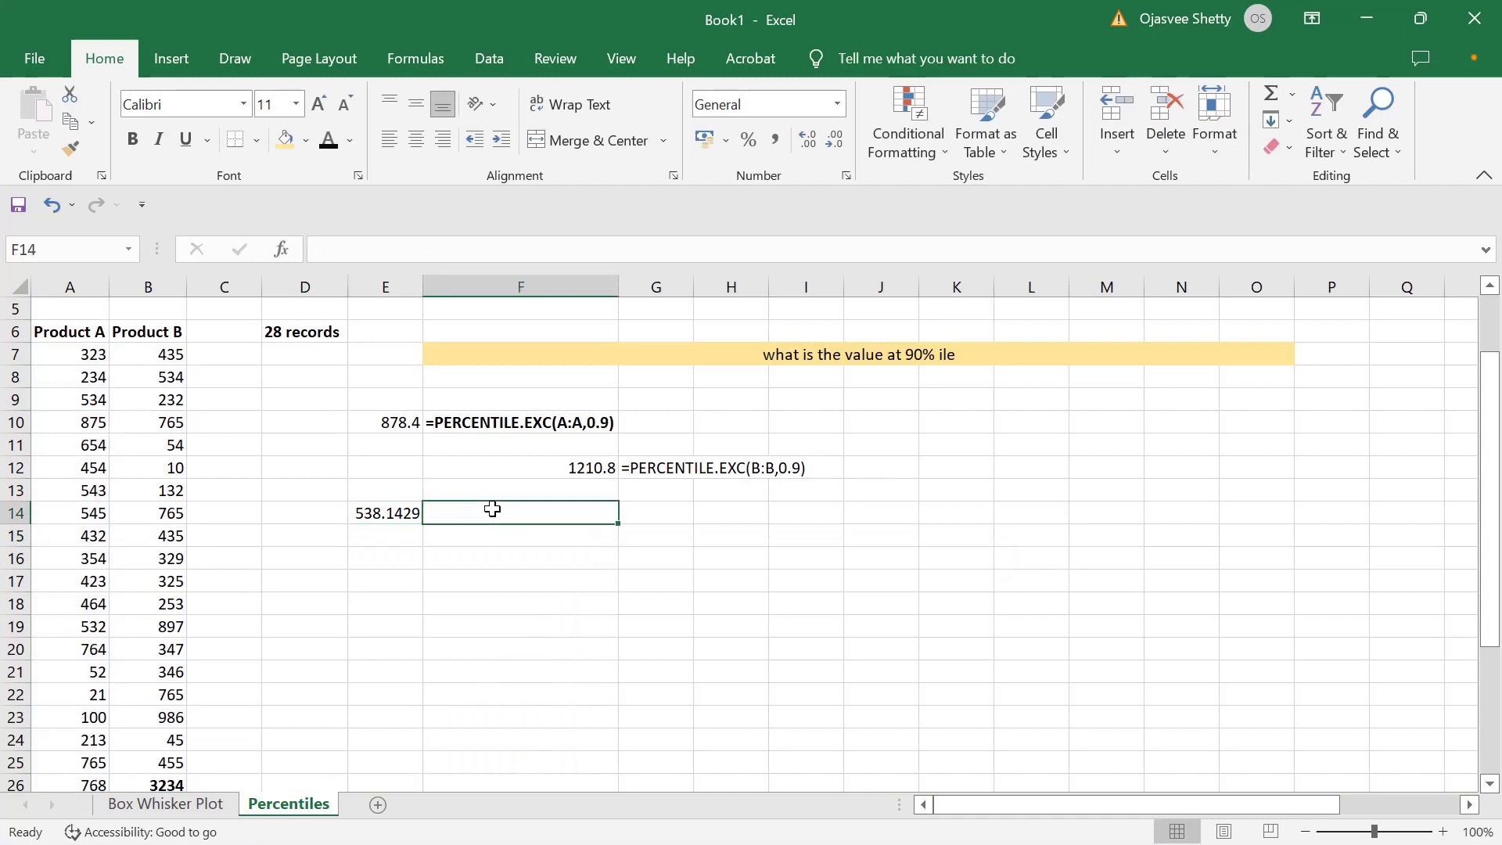
text(=FORMULATEXT()
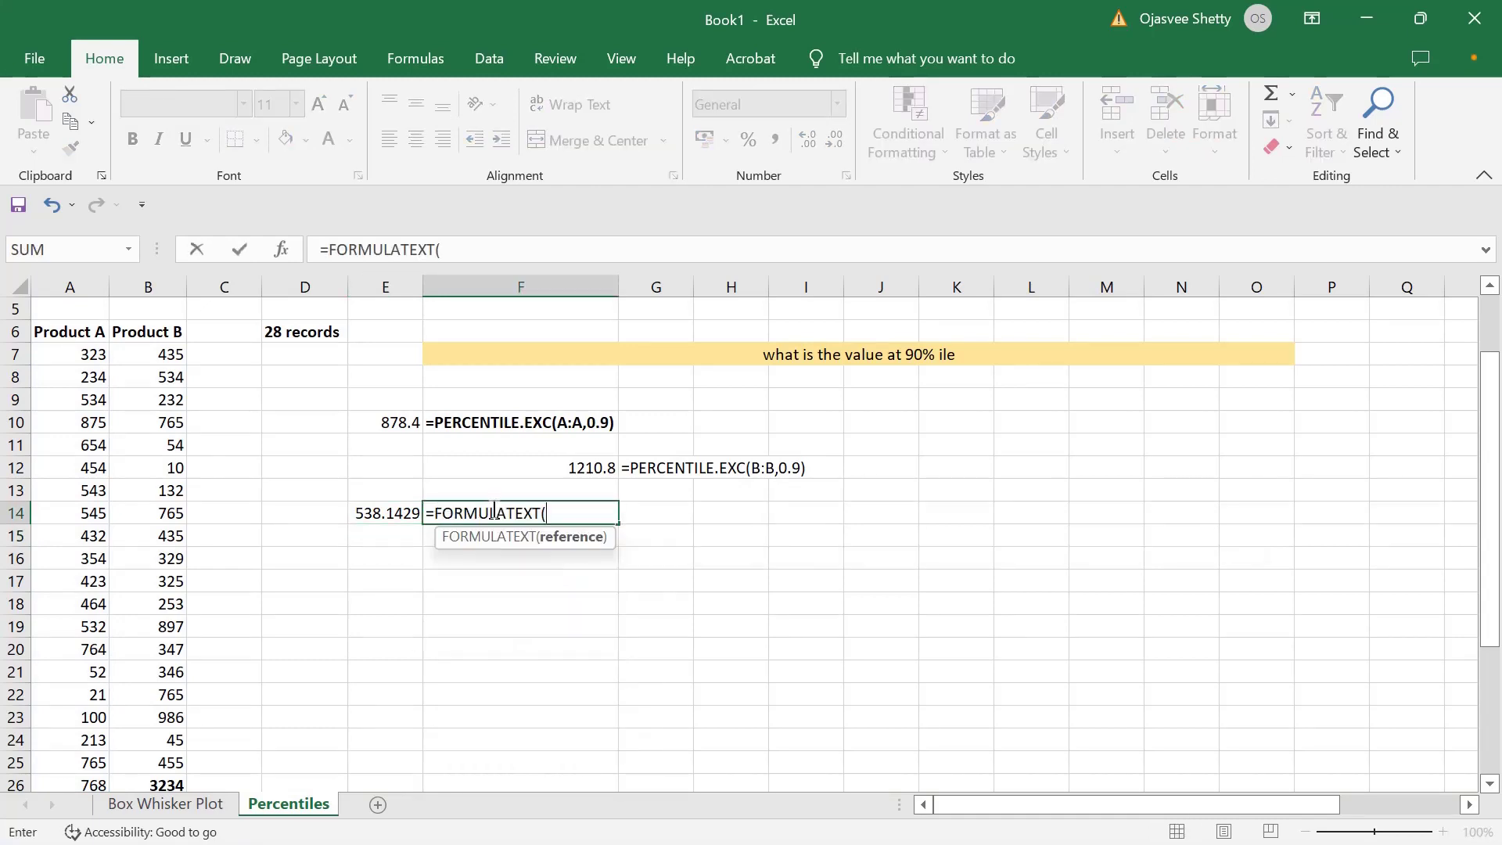
click(386, 517)
key(Return)
click(428, 495)
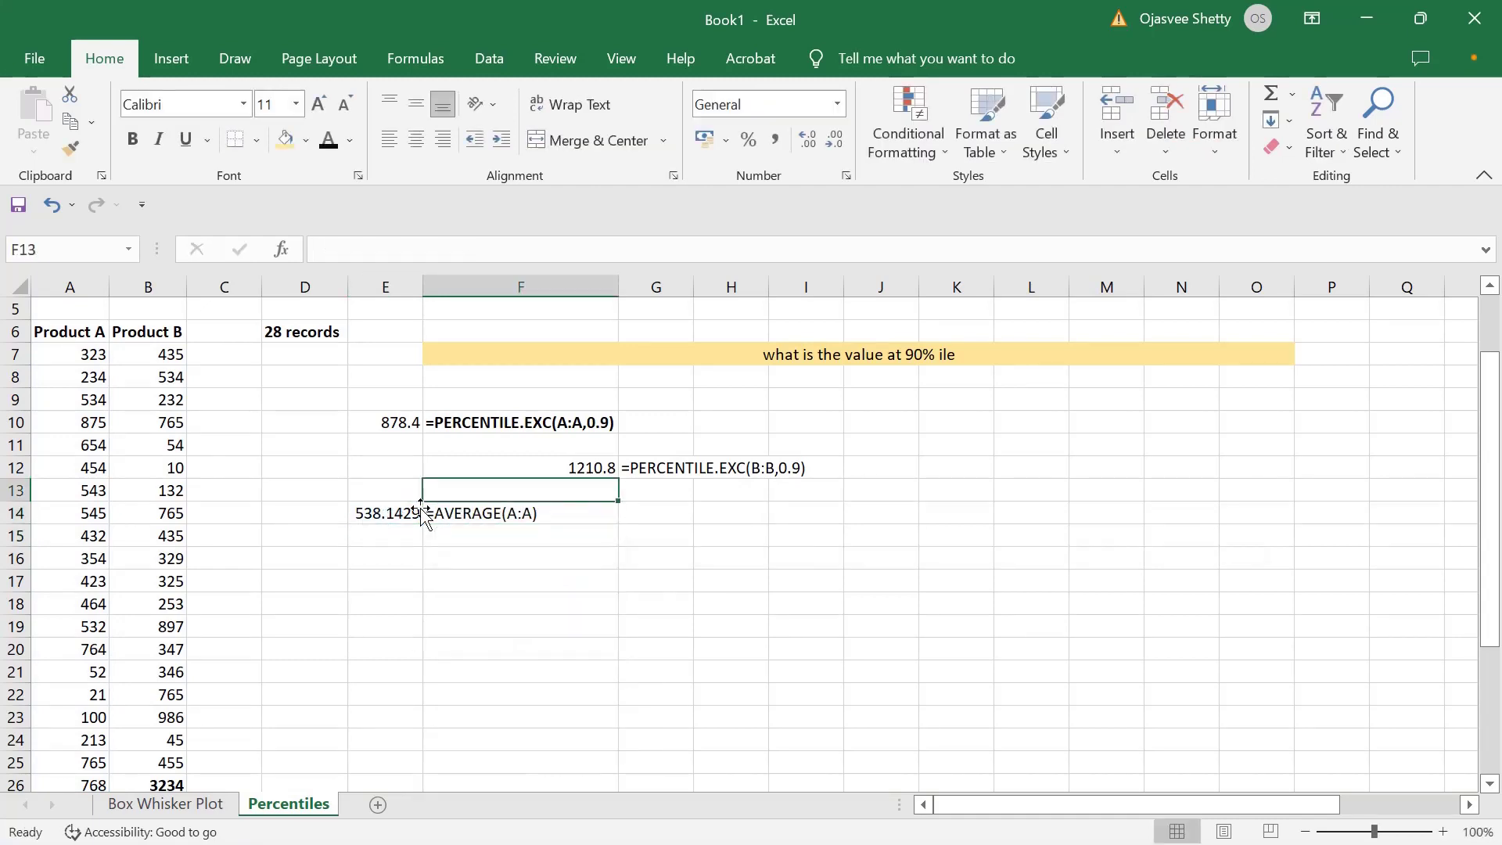
click(403, 513)
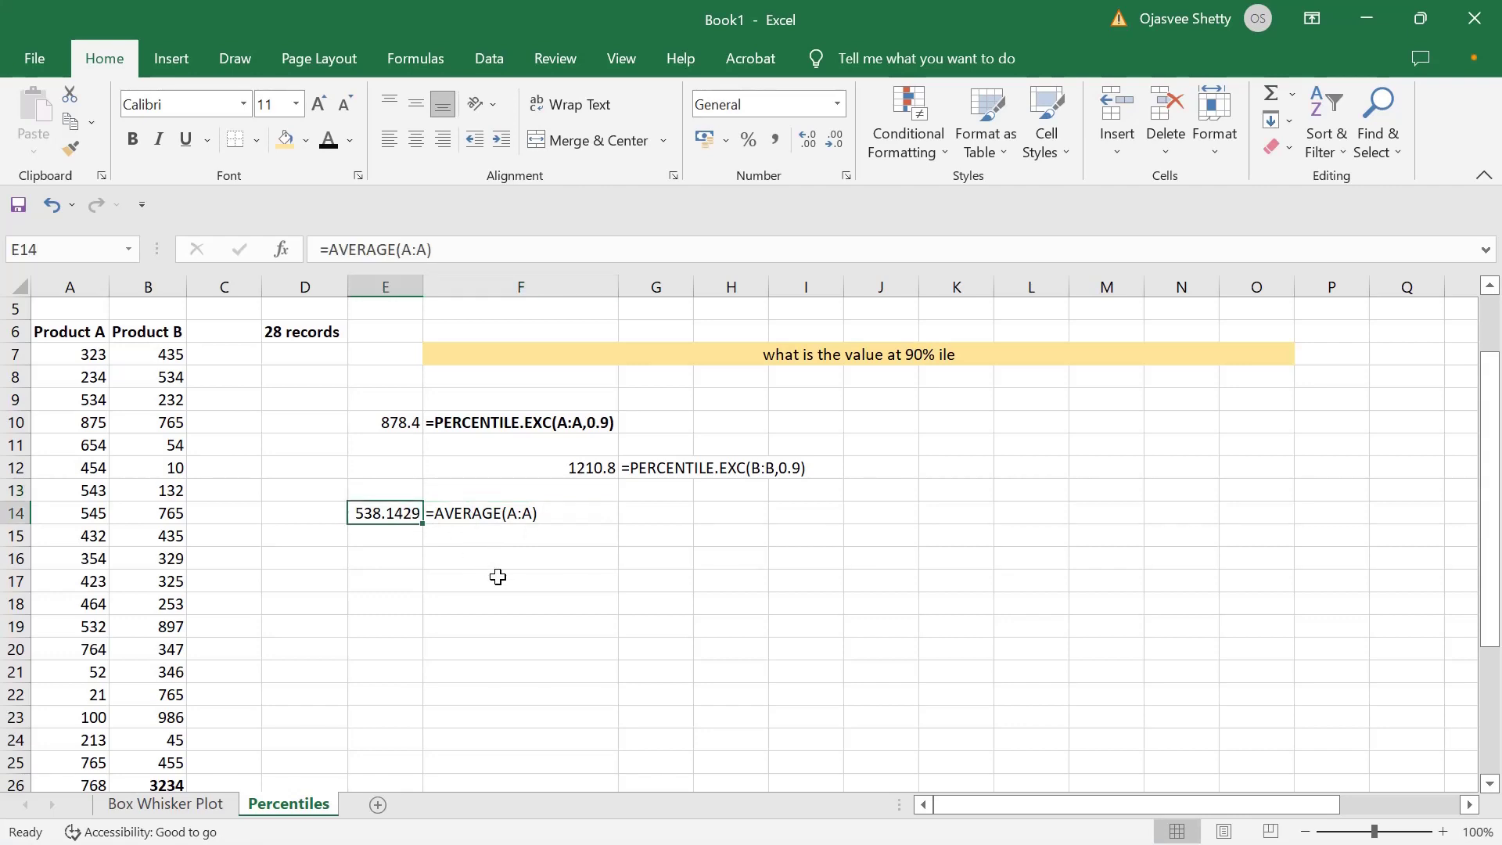
key(ctrl+b)
click(501, 581)
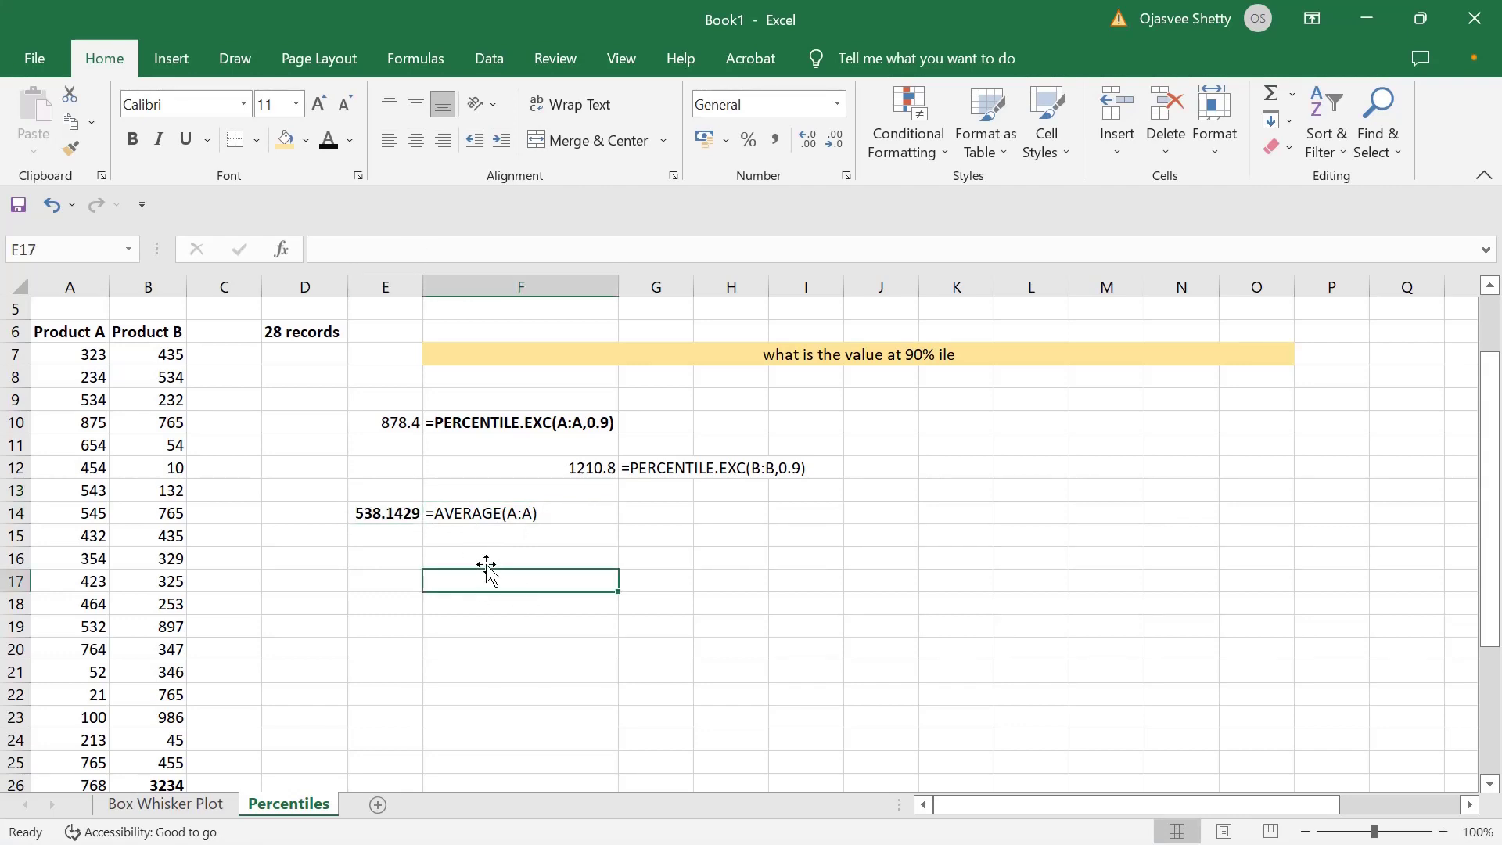
click(398, 510)
Enter =AVERAGE(B:B) in F15 and make the 797.3928571 result bold
click(451, 535)
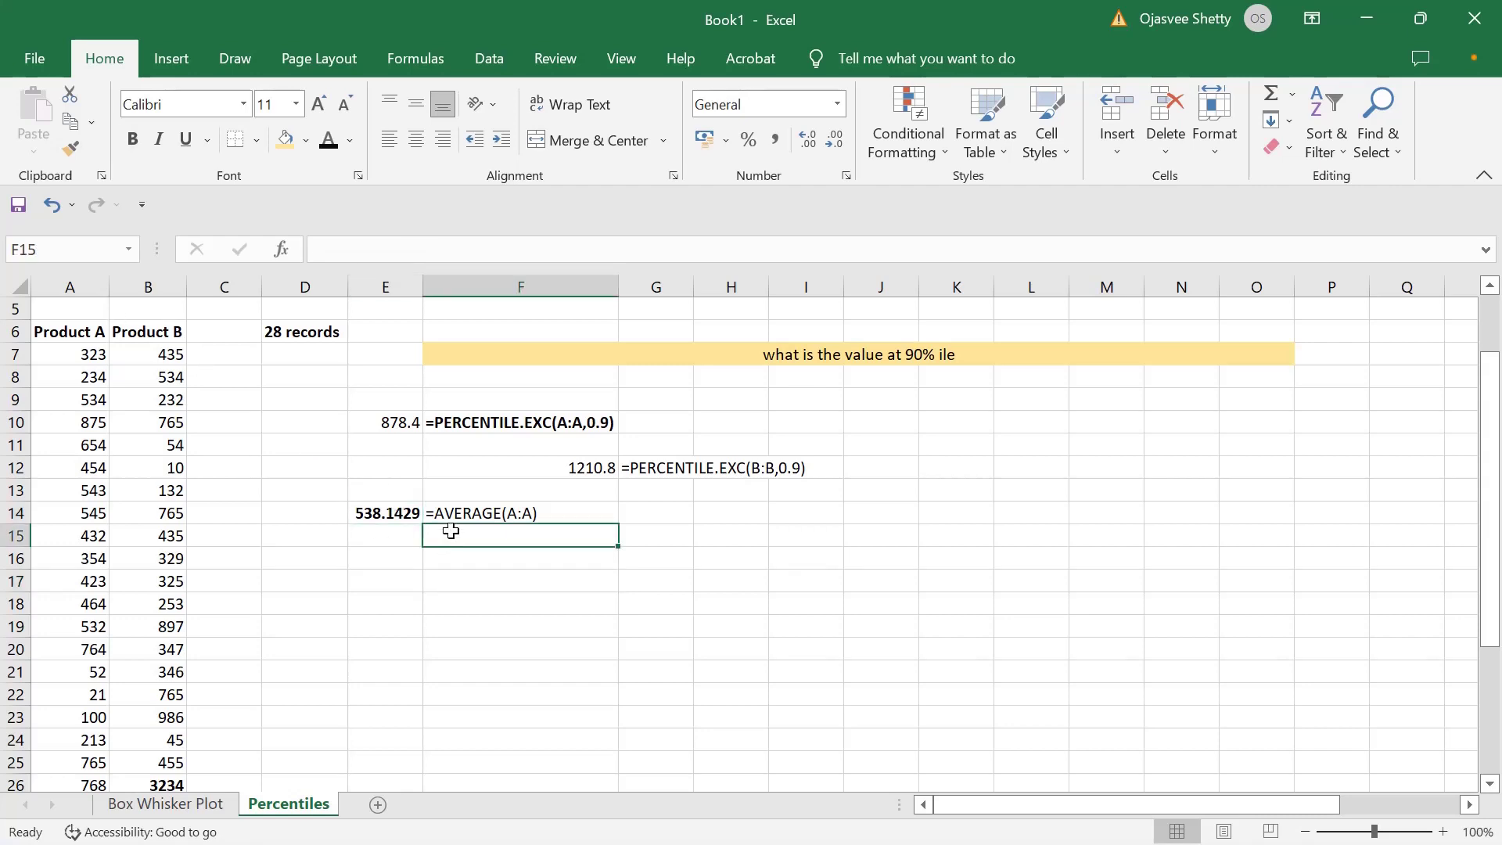
text(=aver)
key(Tab)
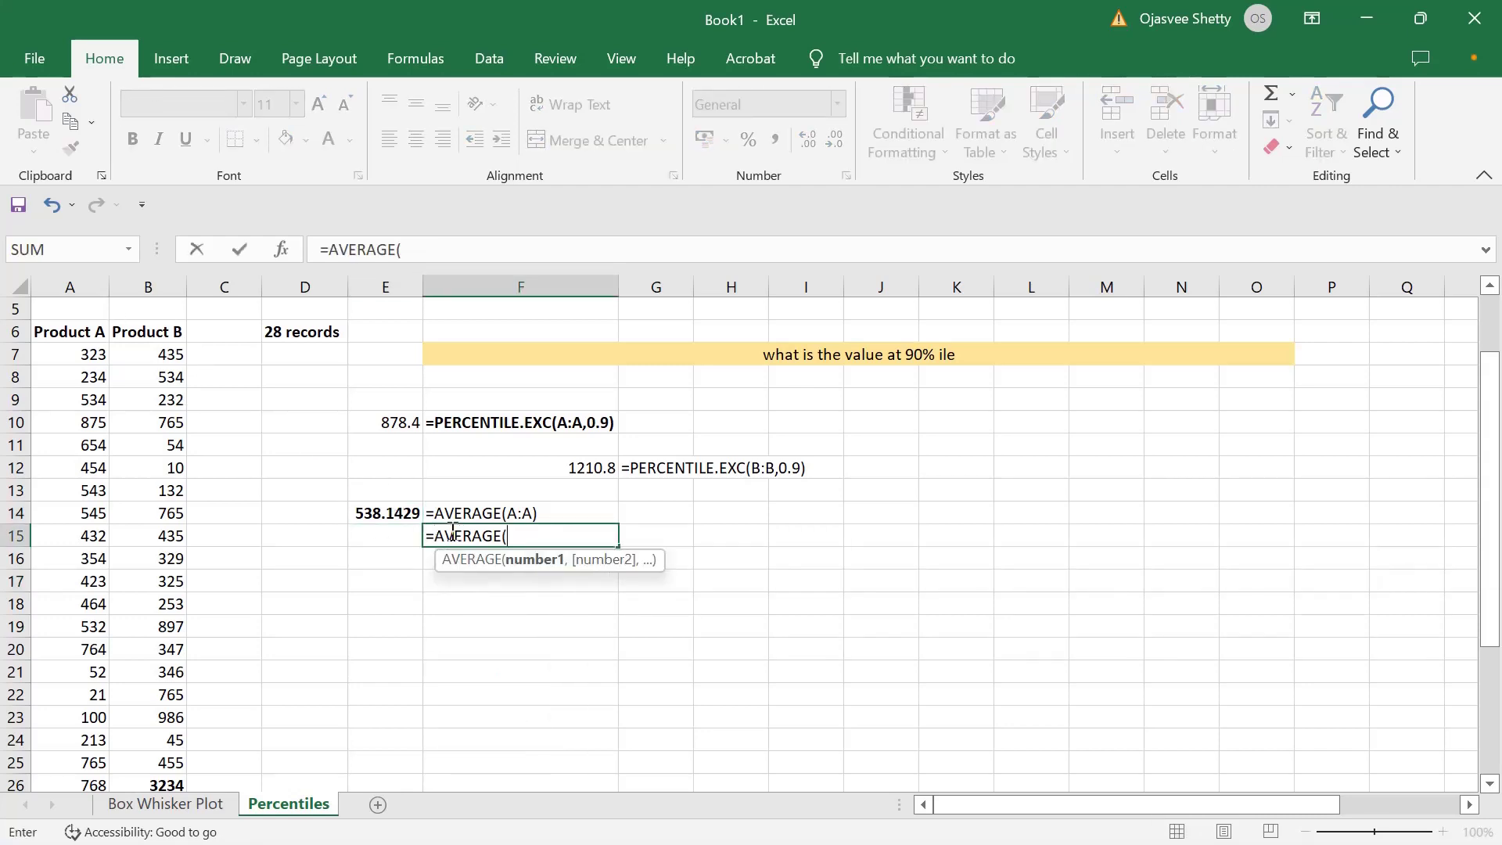
text(B:B)
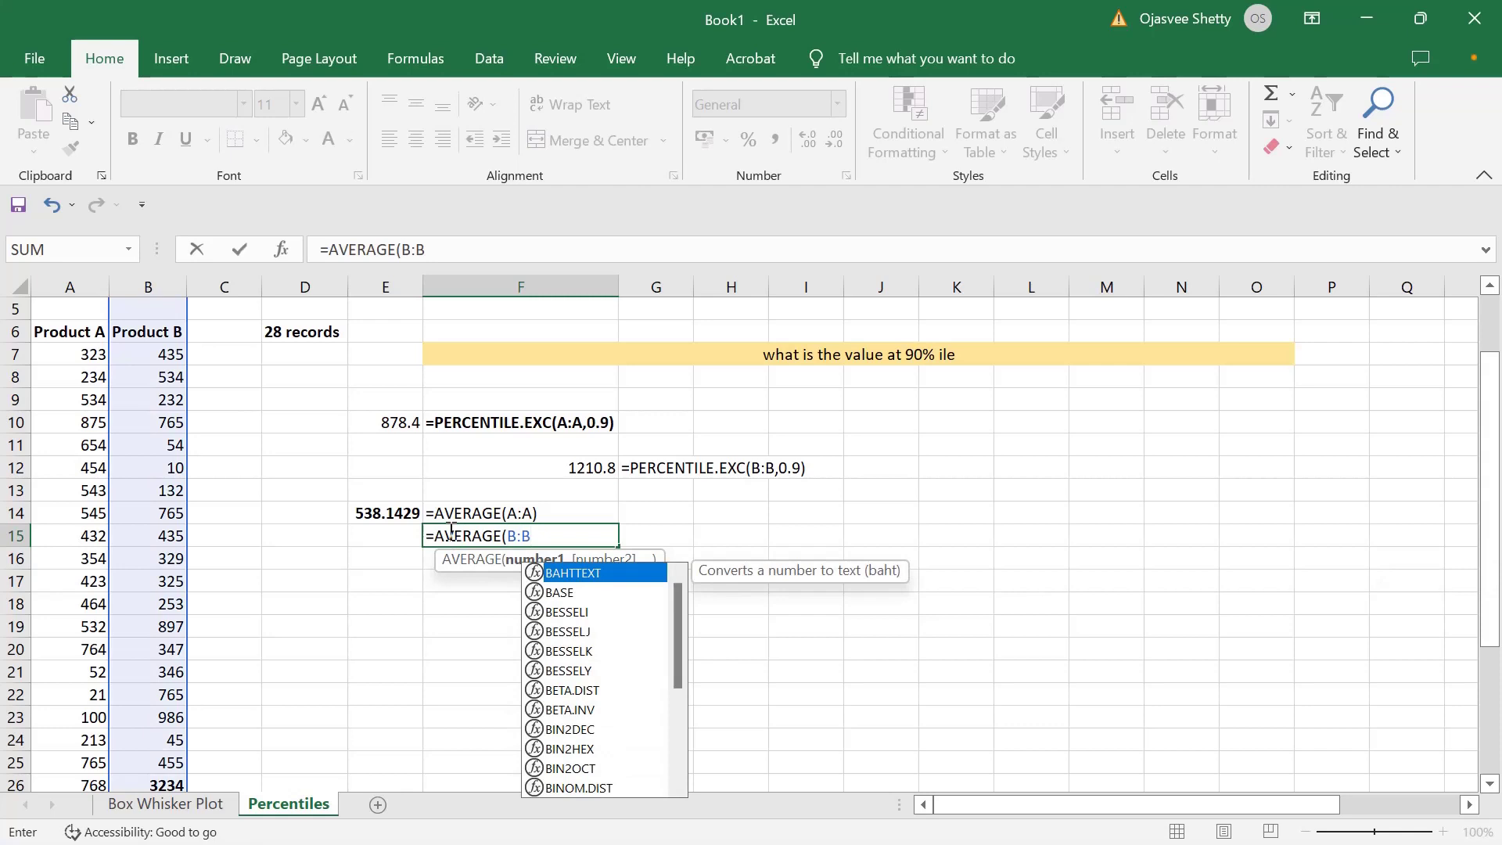
key(shift+Return)
click(479, 541)
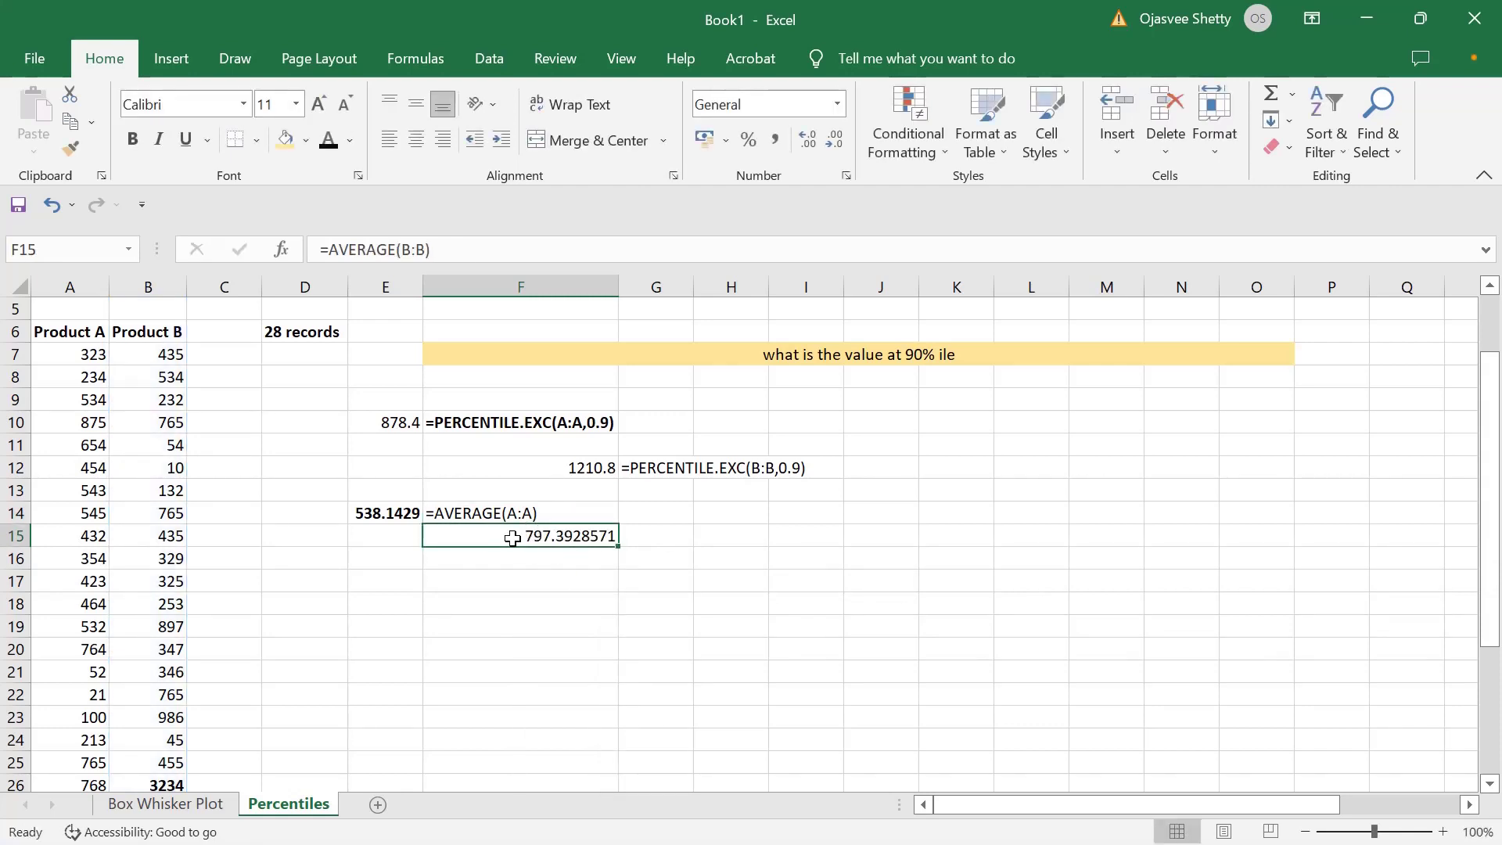
key(ctrl+b)
Compare the Product A and Product B averages in column F
click(519, 583)
click(409, 513)
click(499, 540)
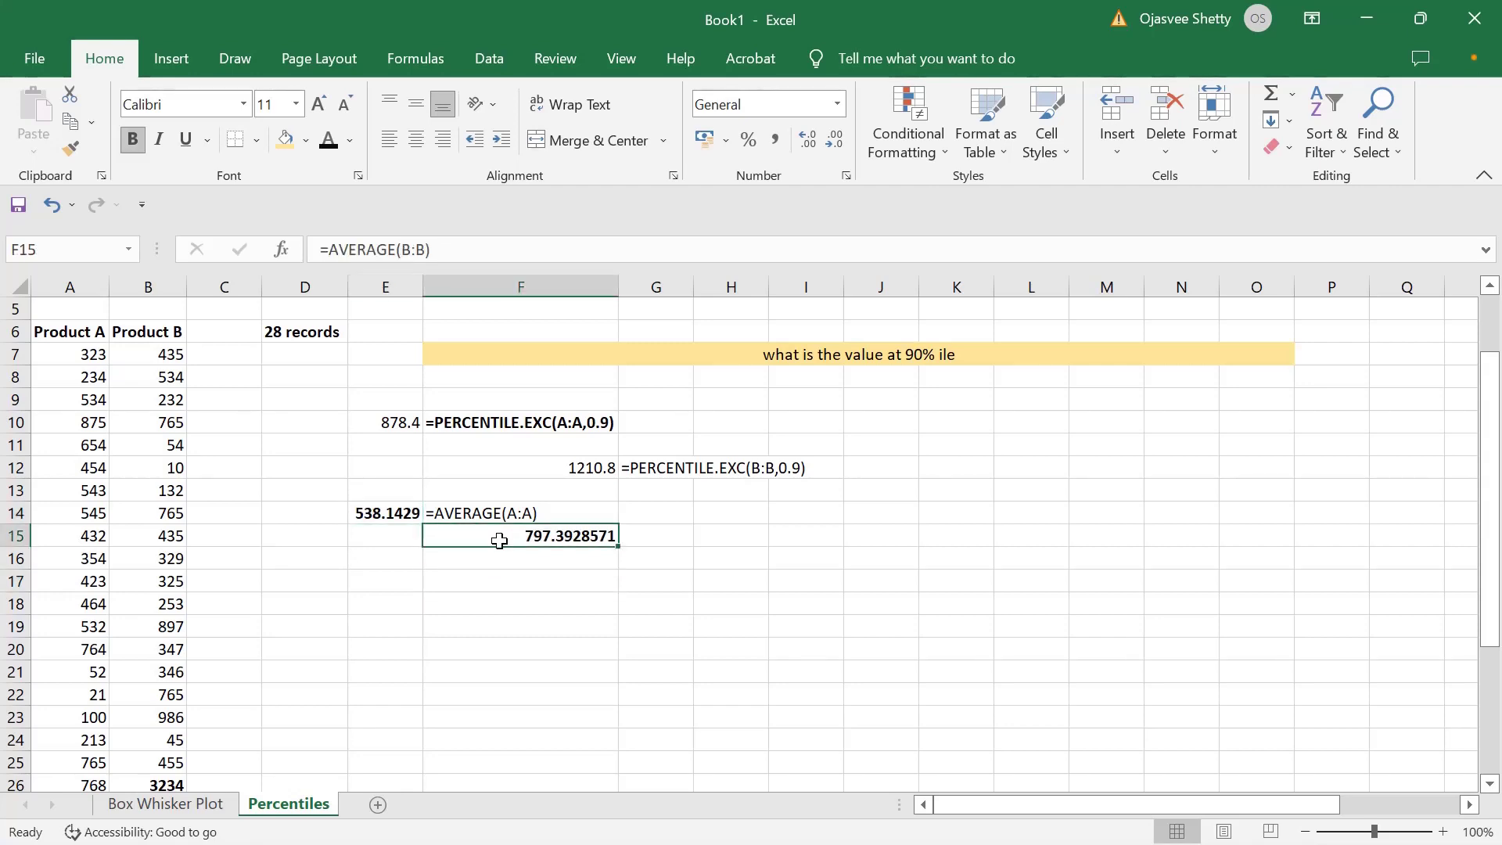
click(407, 513)
click(470, 565)
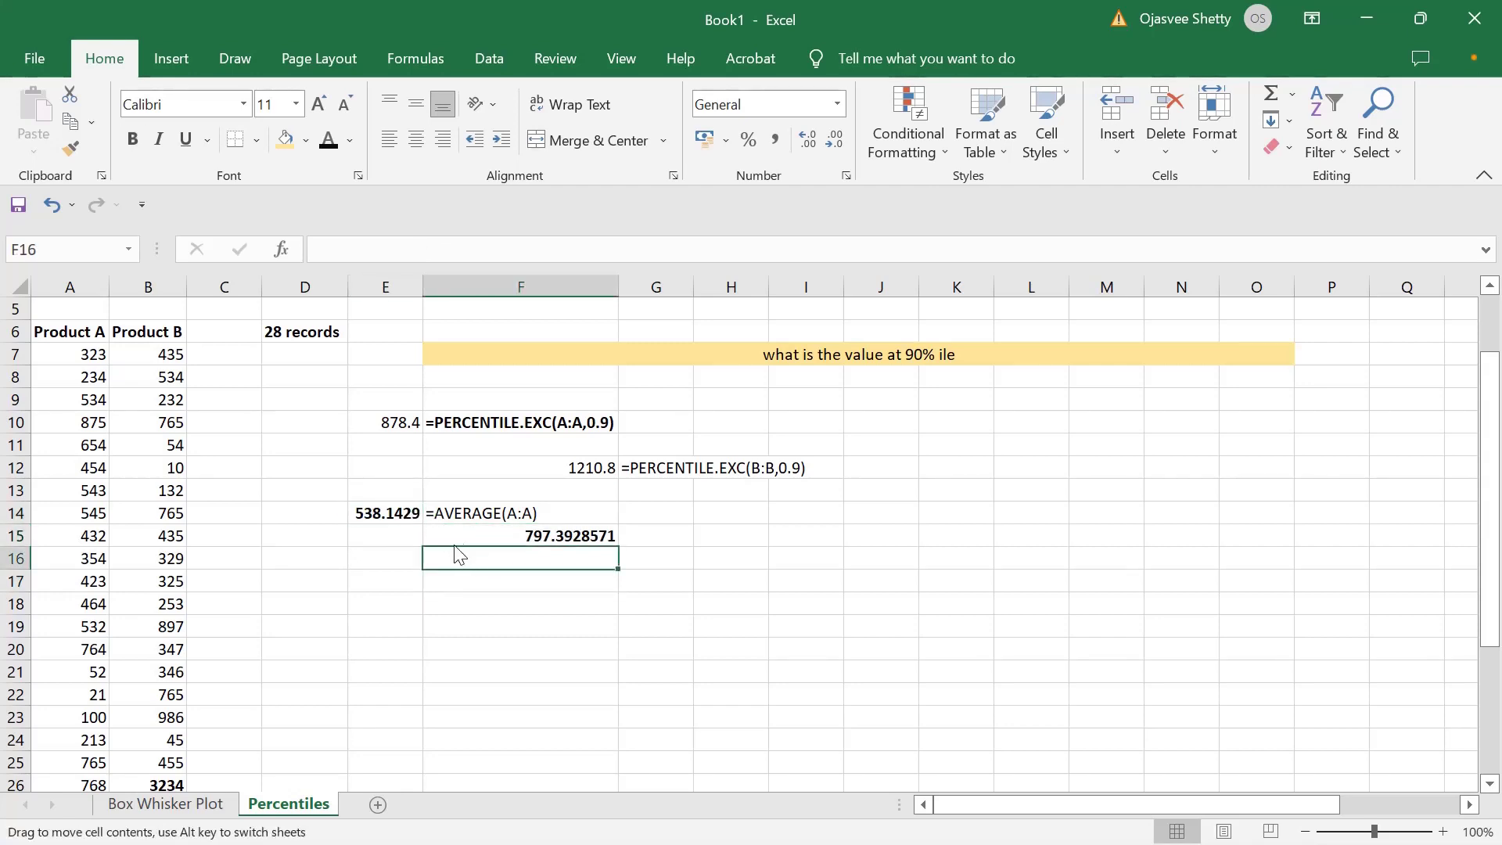
click(403, 532)
click(462, 539)
click(404, 532)
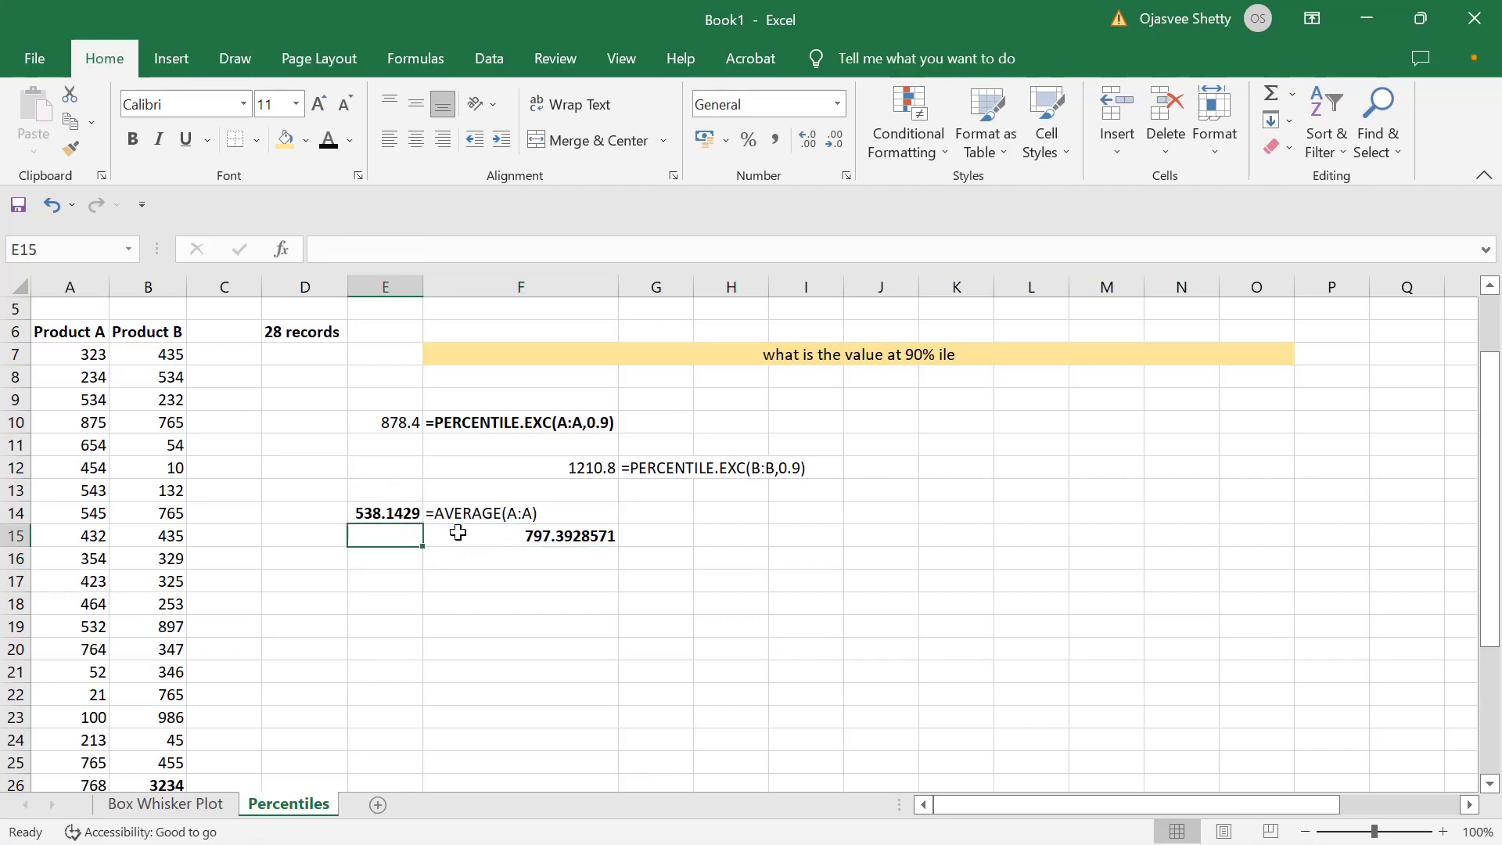
click(473, 536)
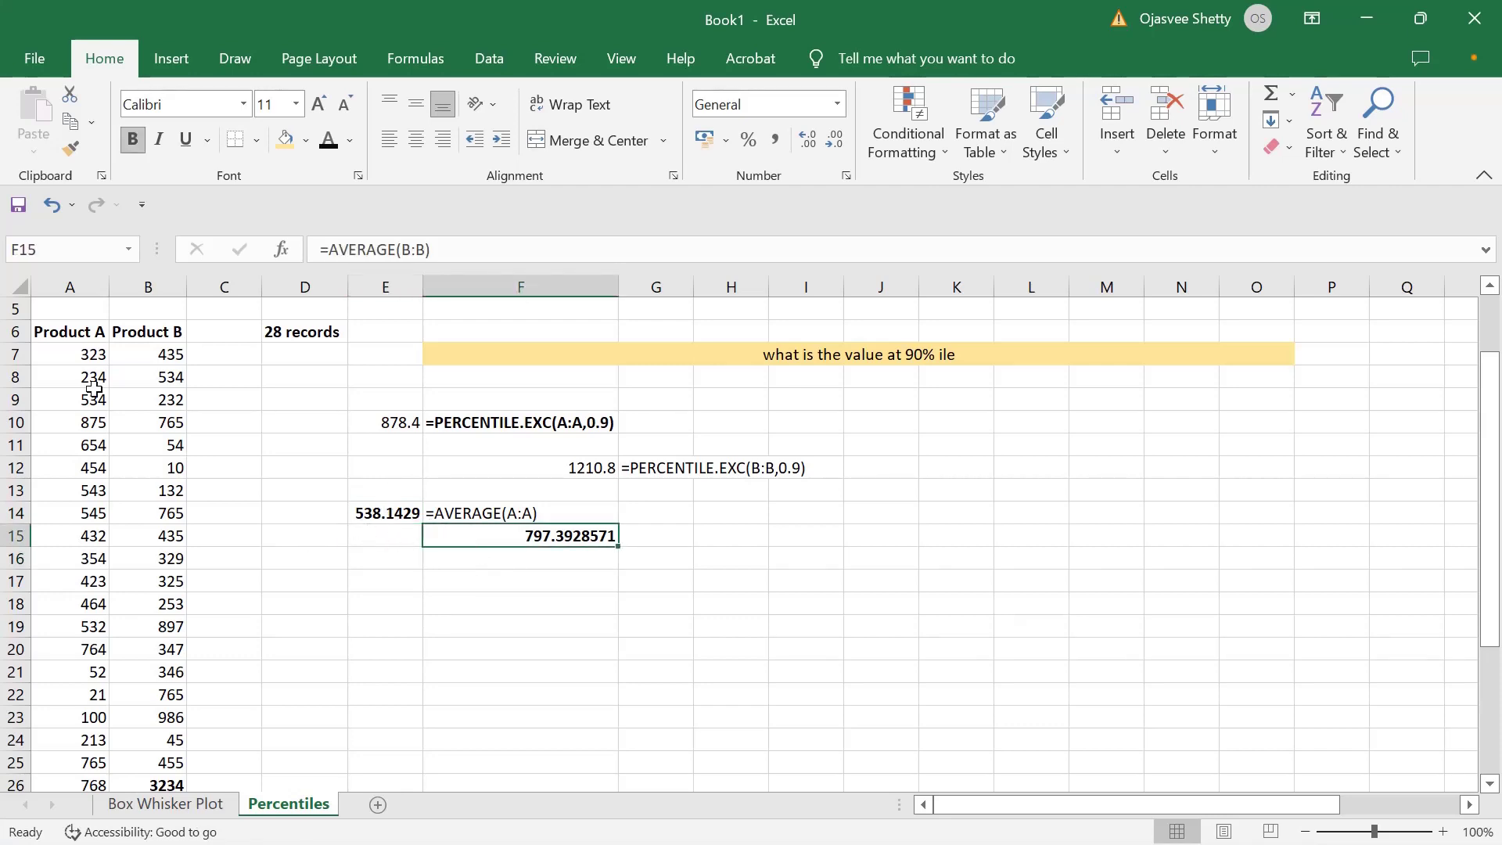
Check the Product B values 3234 and outlier 7865 against the Product B average
scroll(305, 596, down, 6)
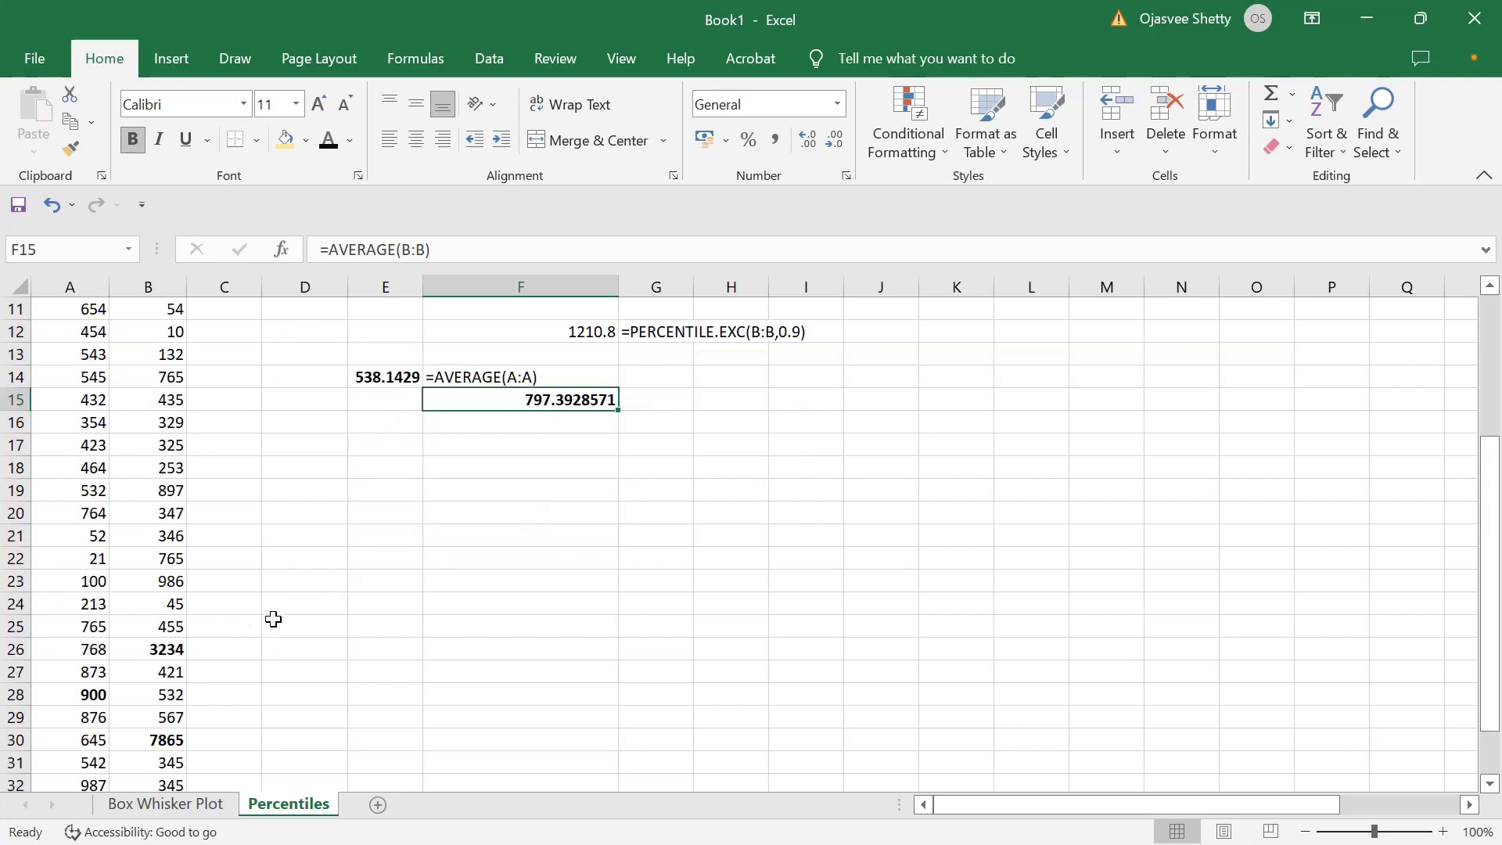
click(173, 381)
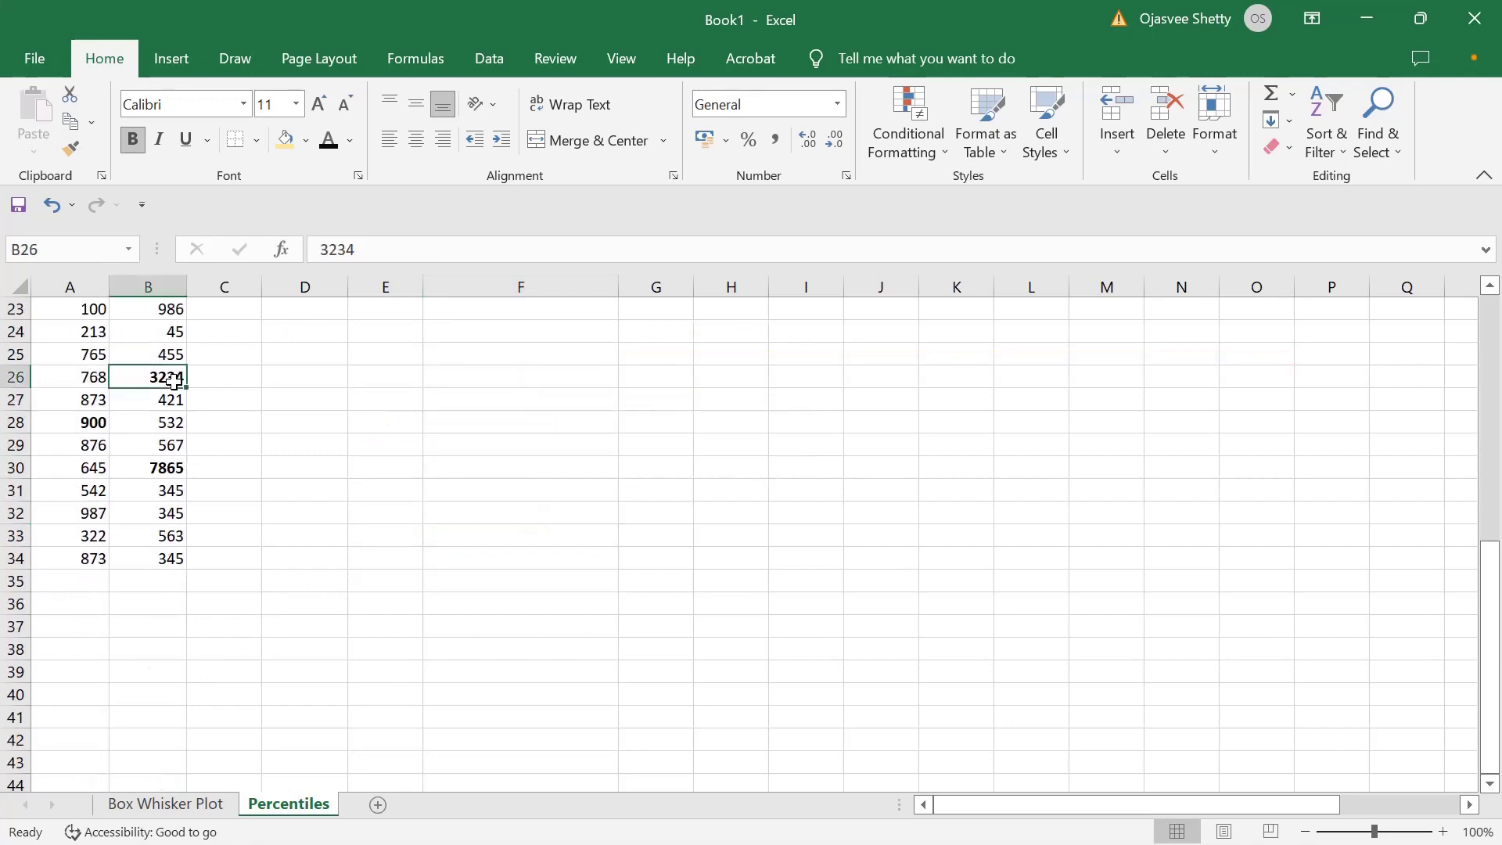
click(173, 467)
scroll(537, 548, up, 5)
click(530, 467)
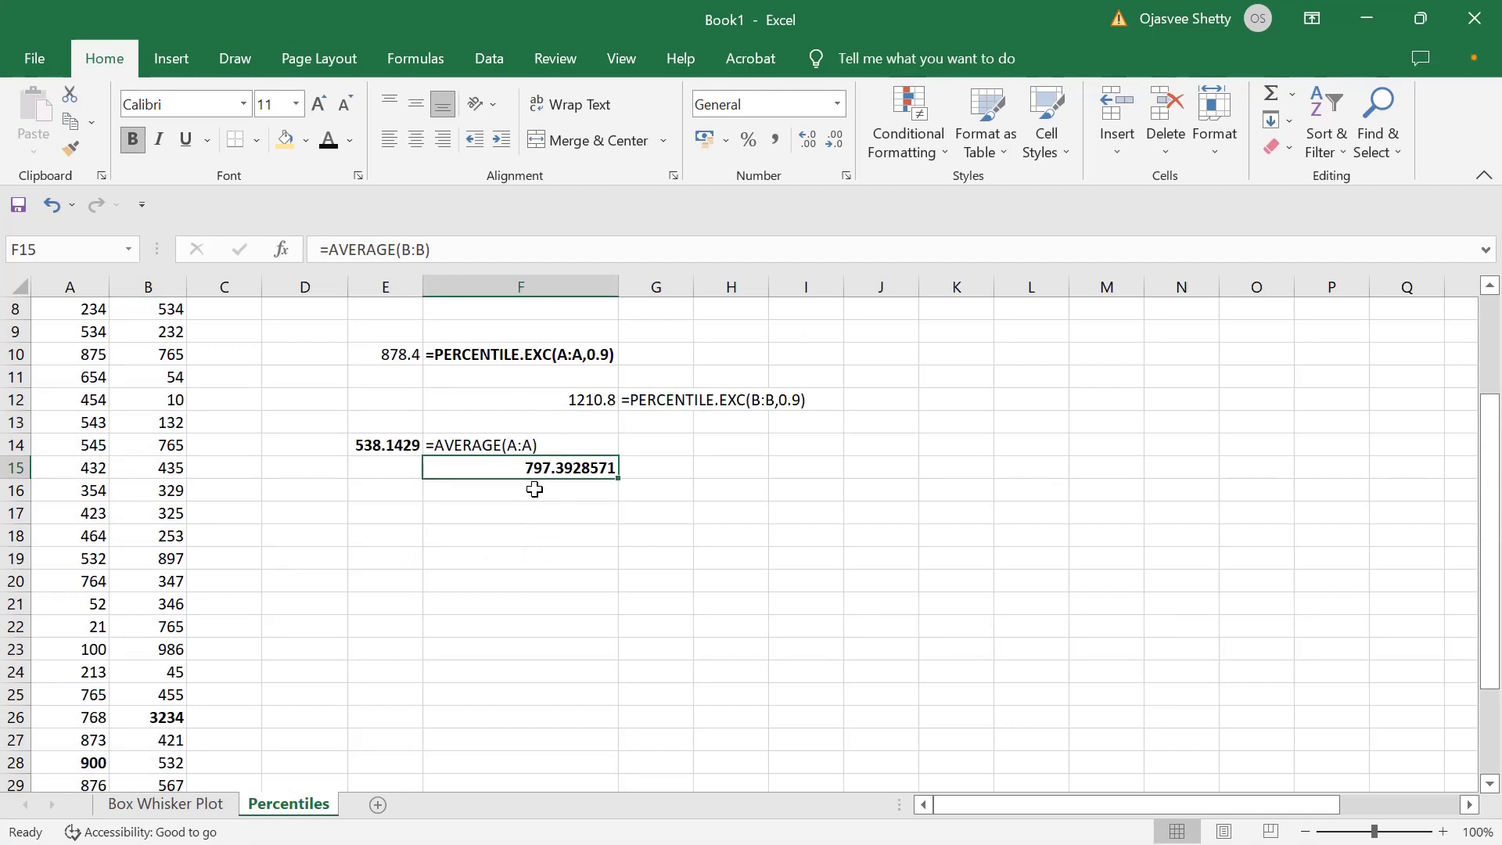
click(485, 540)
scroll(438, 547, up, 3)
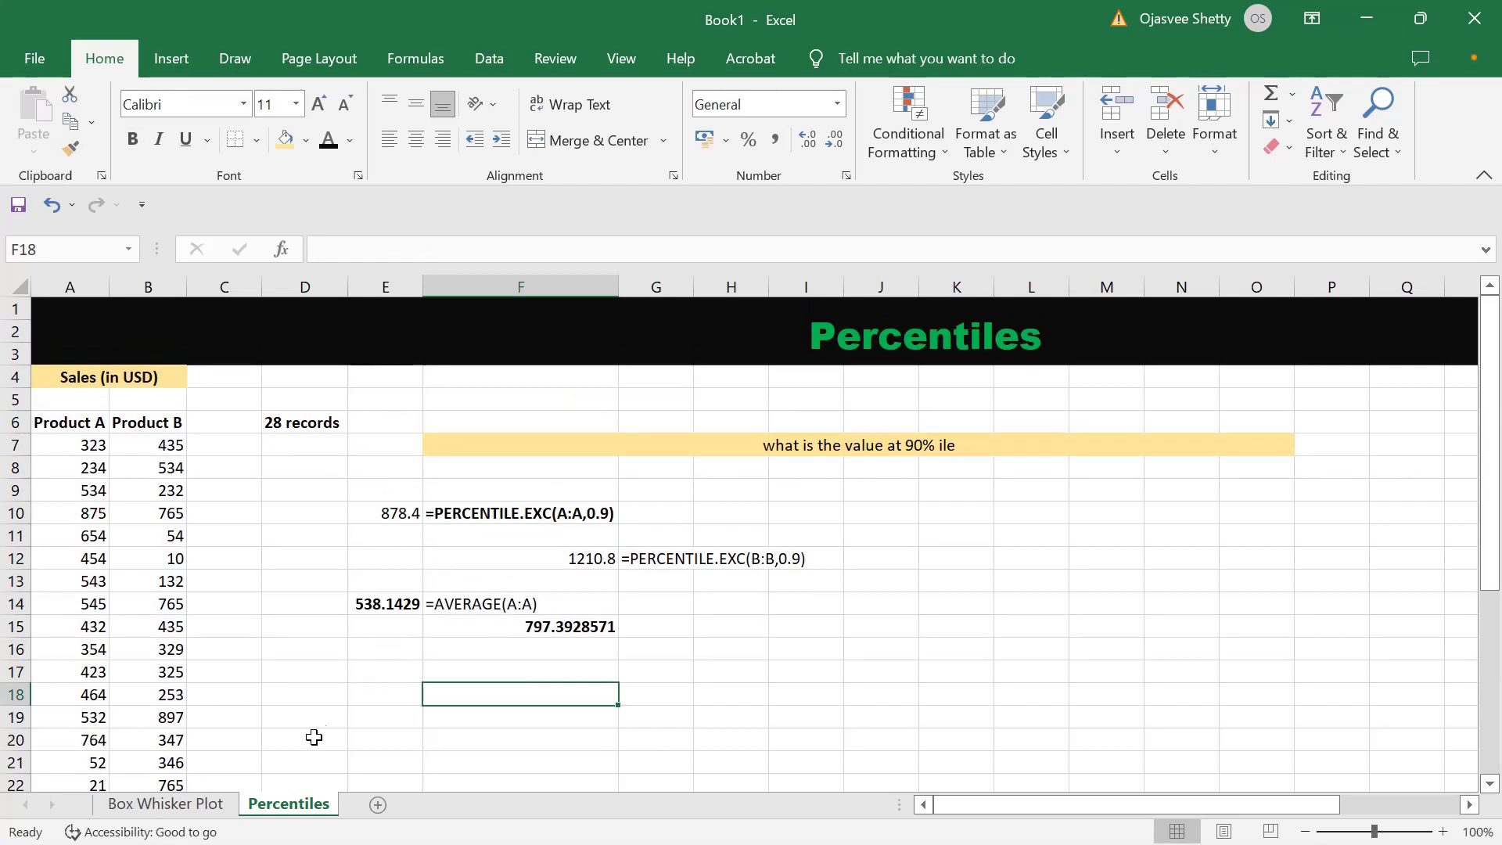
click(597, 628)
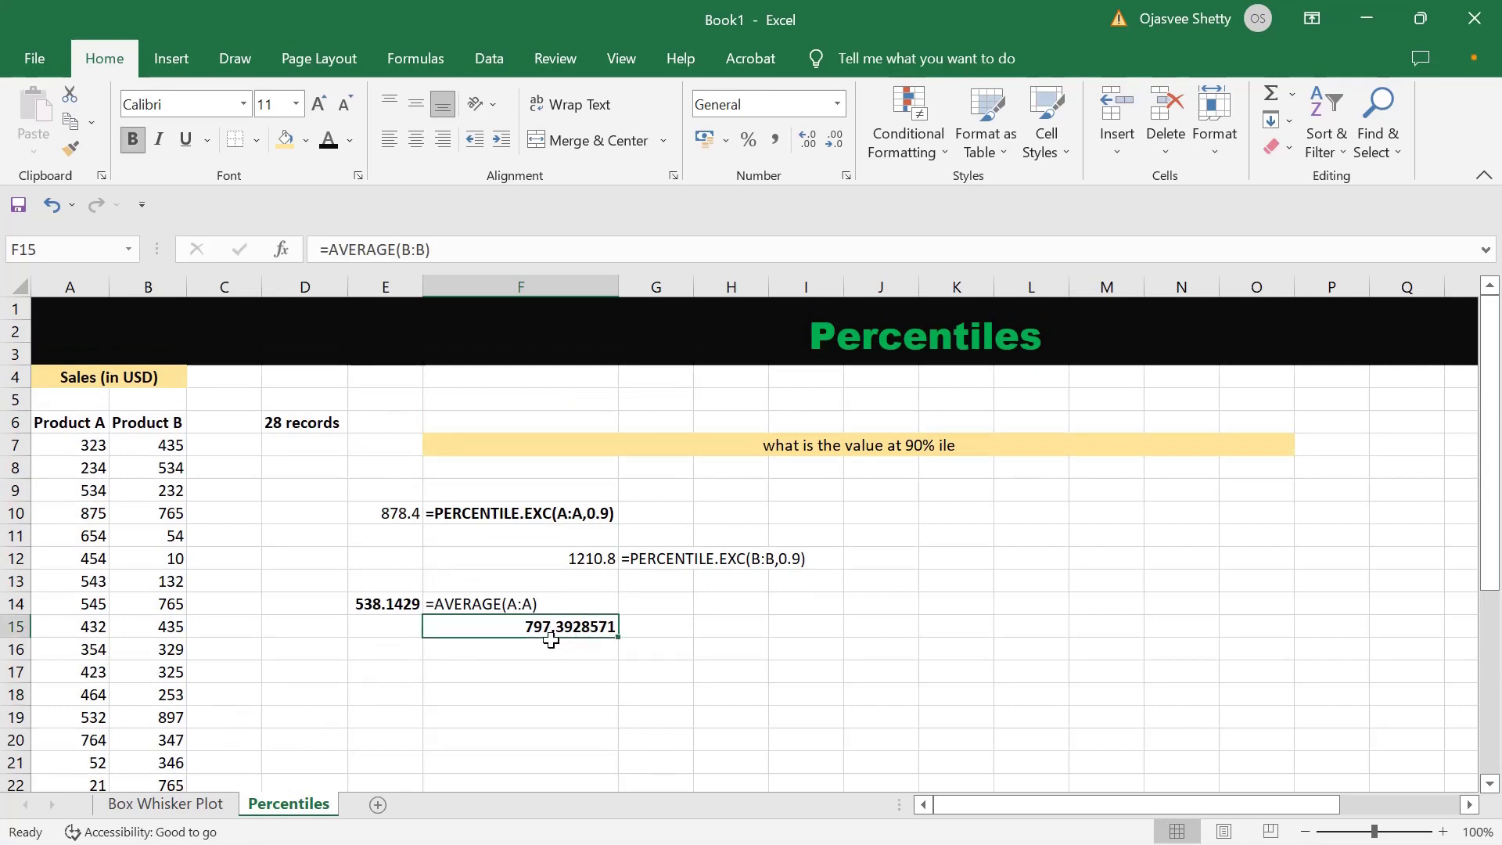
scroll(570, 536, down, 2)
Merge F17:O17 and type 'what if we want average of sales, removing top and bottom 10% ile'
drag(452, 540, 1252, 540)
click(581, 137)
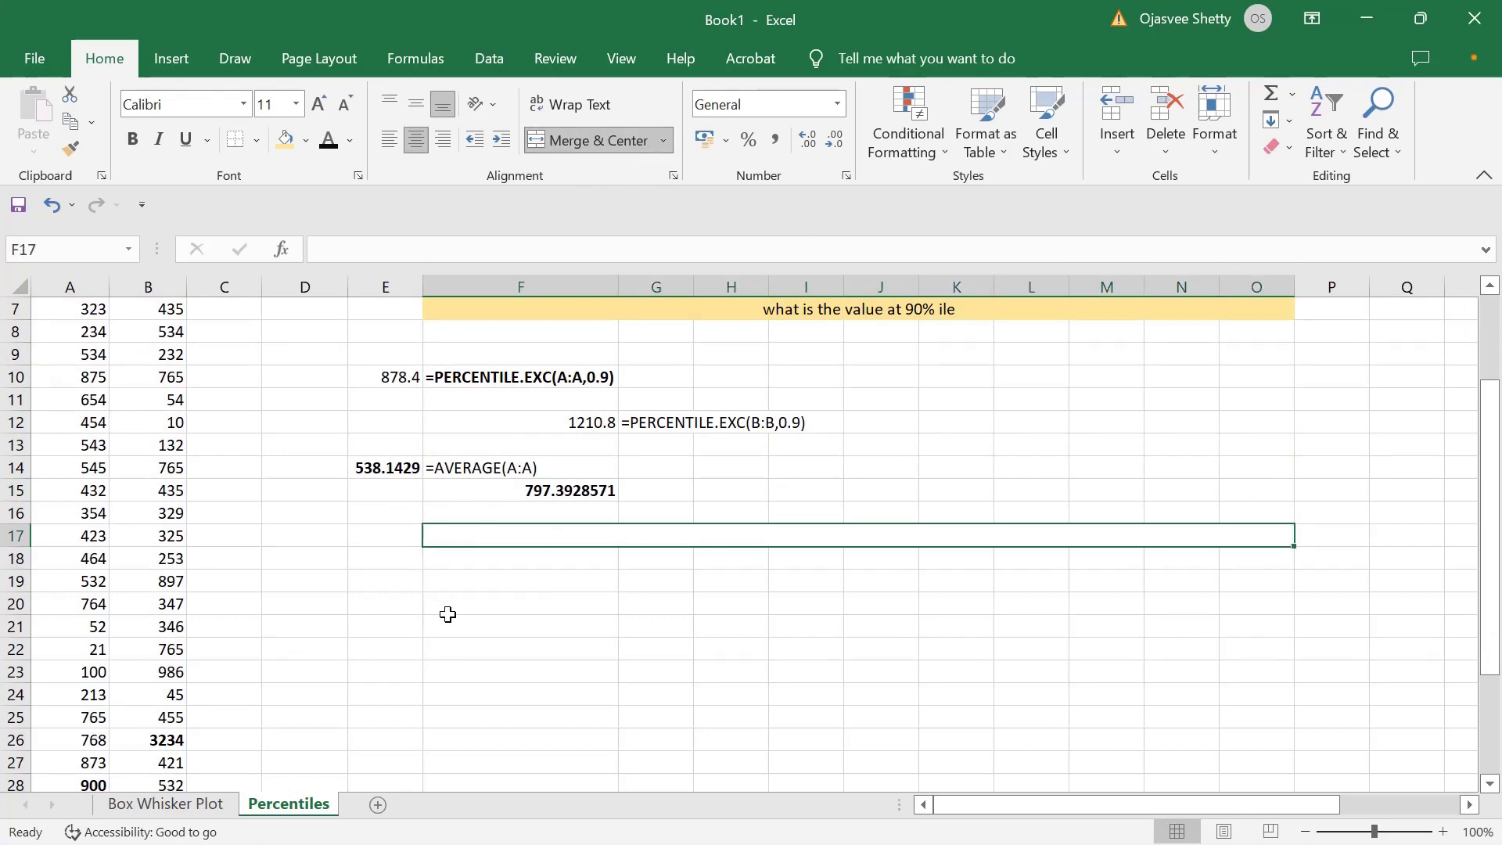
text(=)
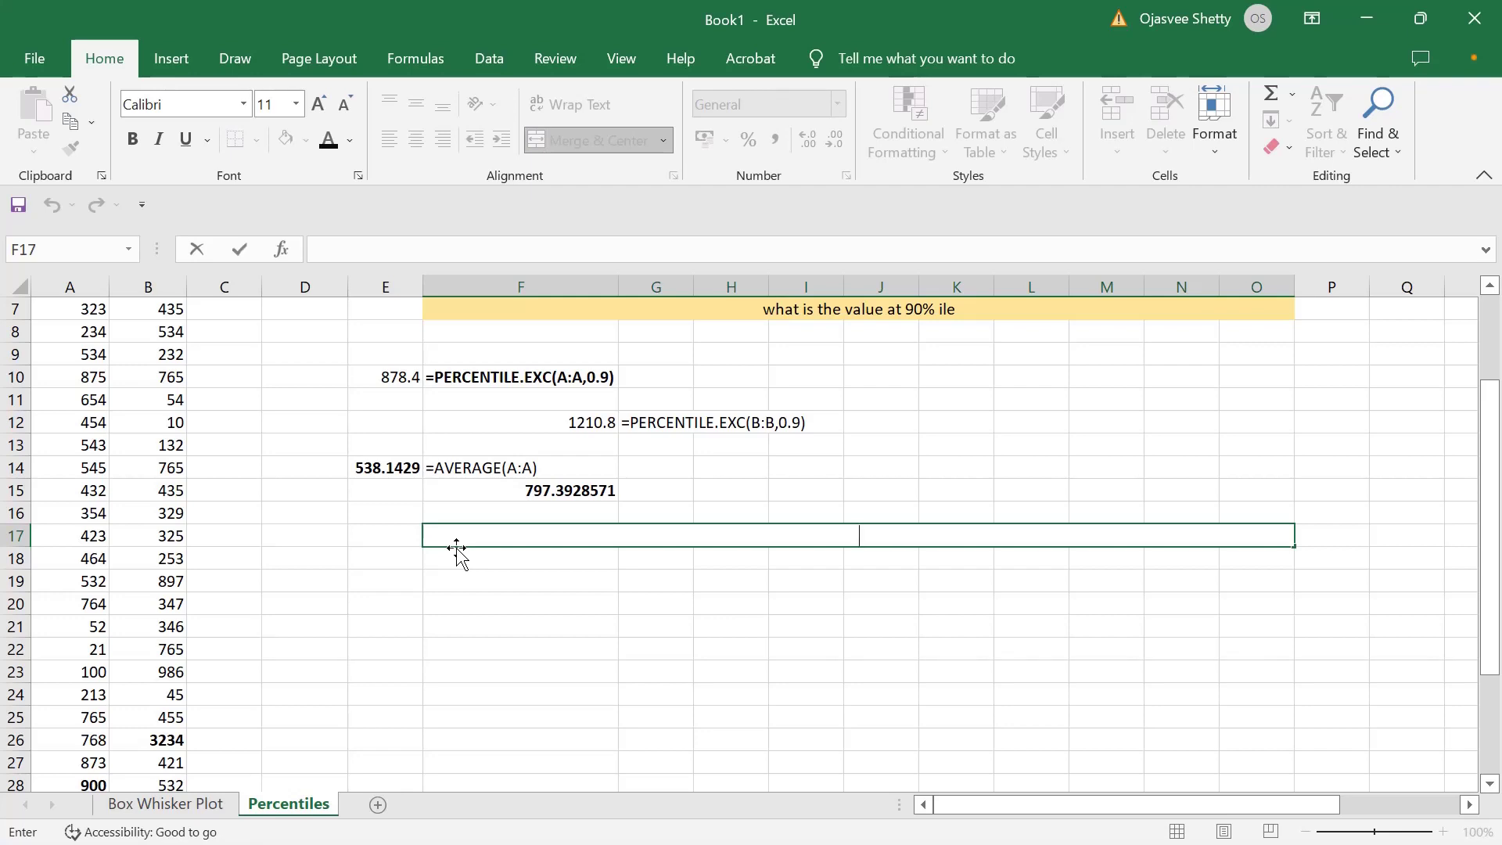
text(what if)
text(we want)
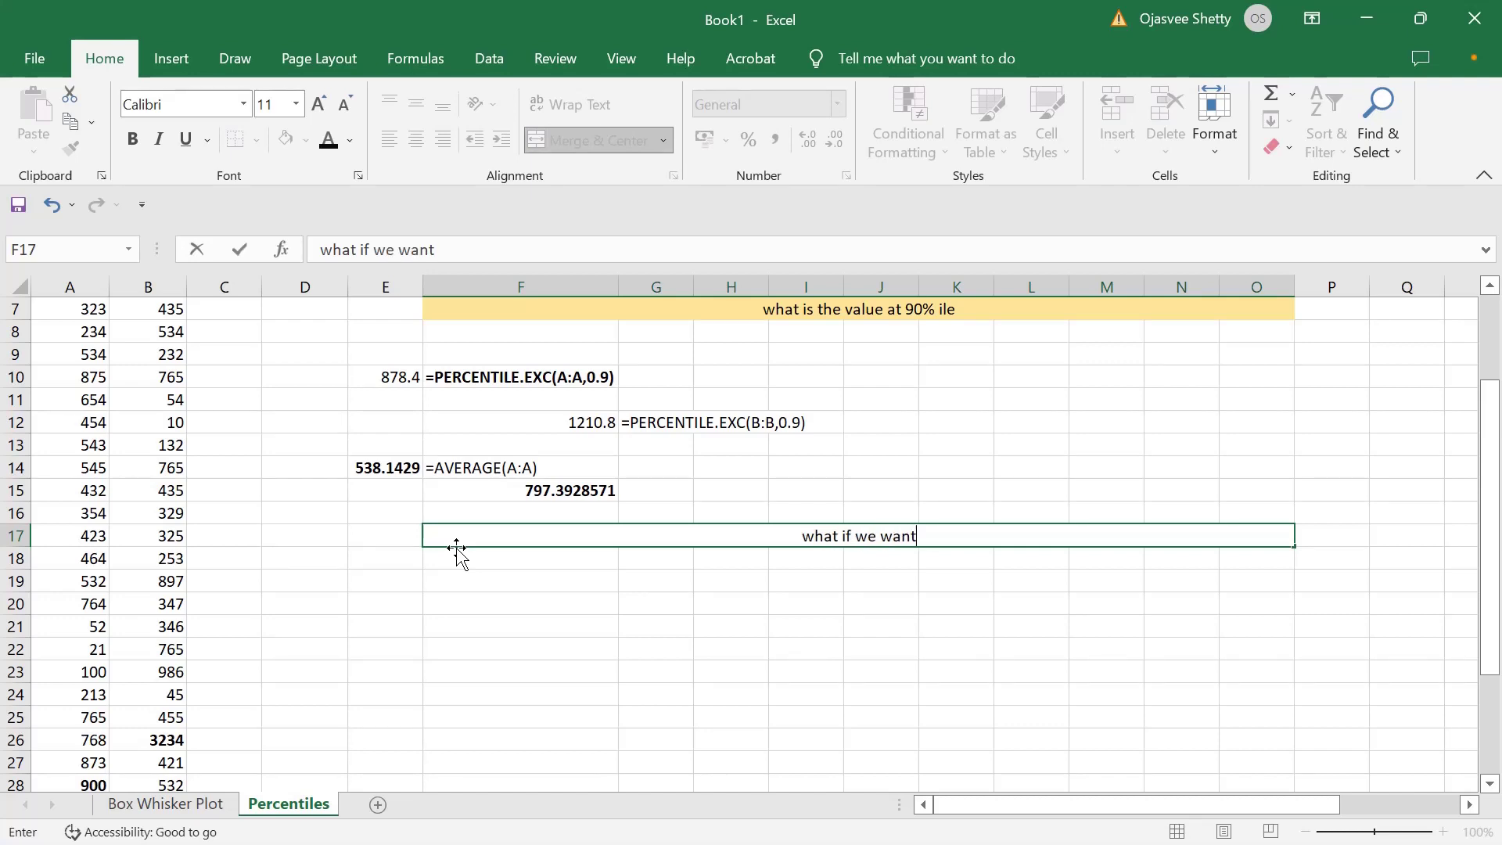
text( average of sales, removingh)
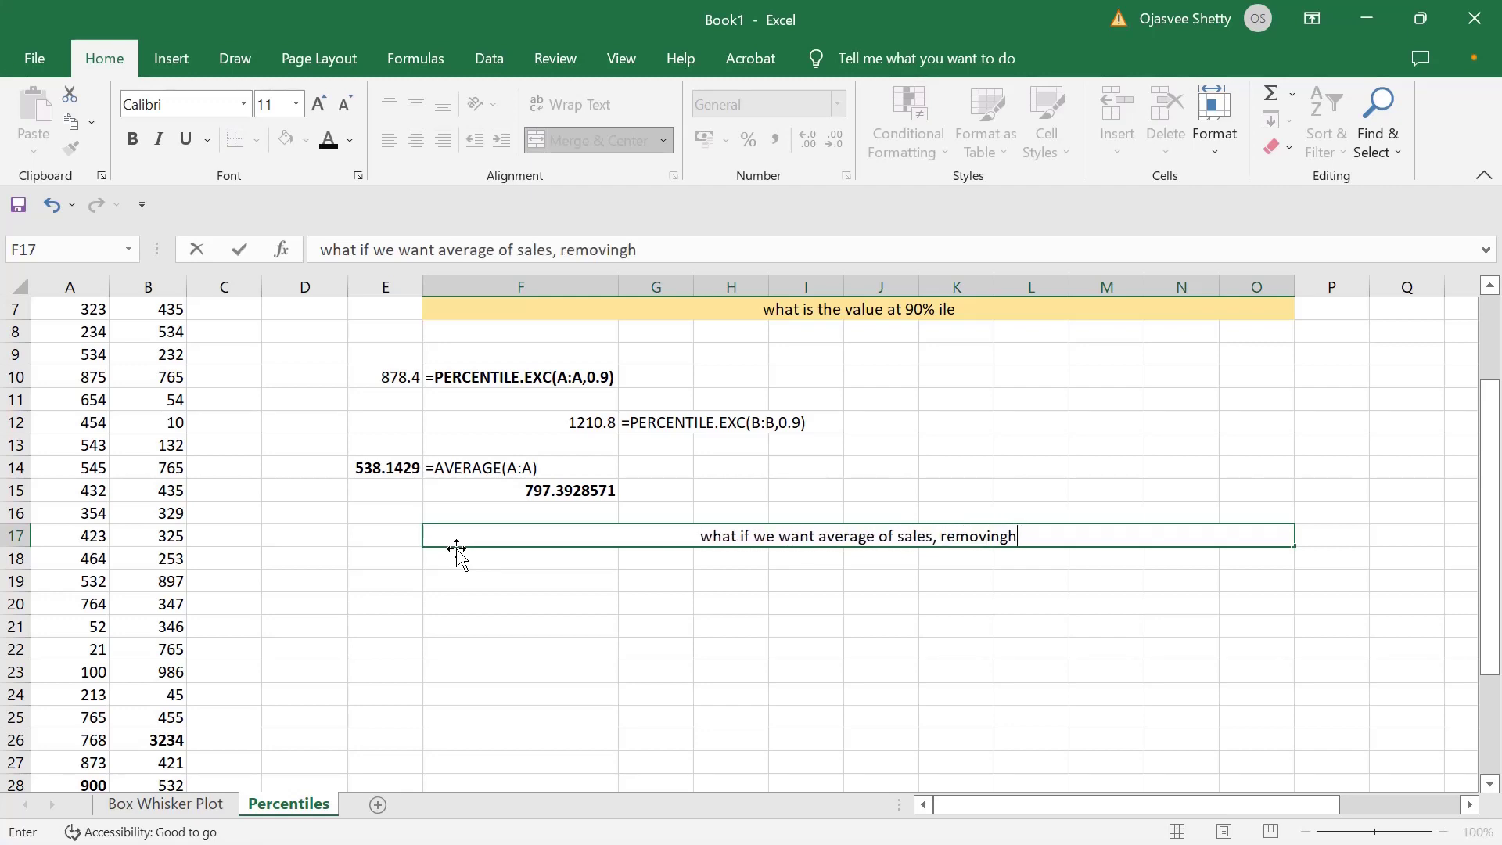
key(BackSpace)
text(top )
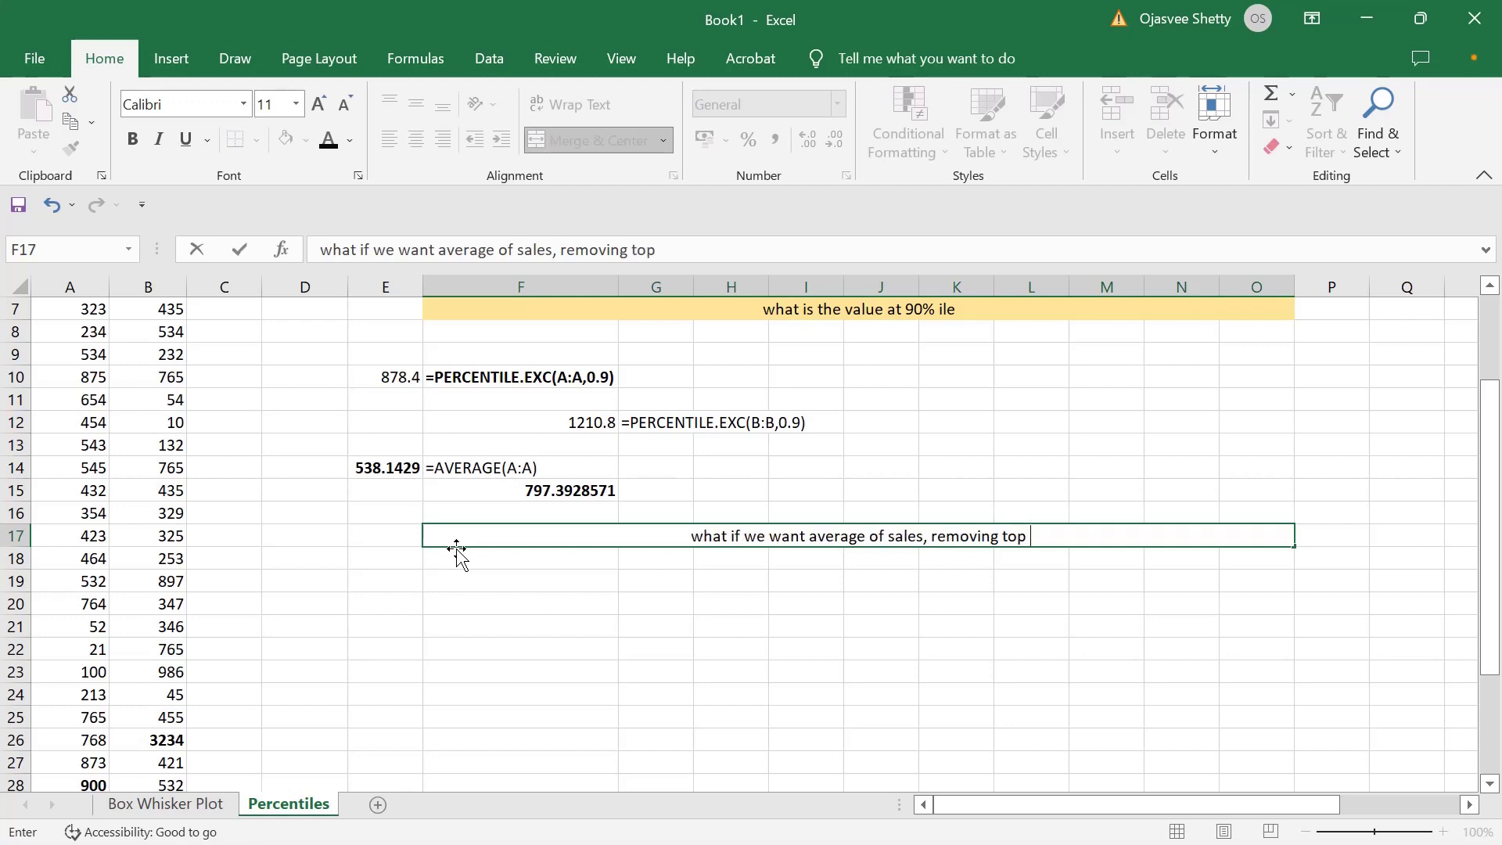
text(and bottom 10)
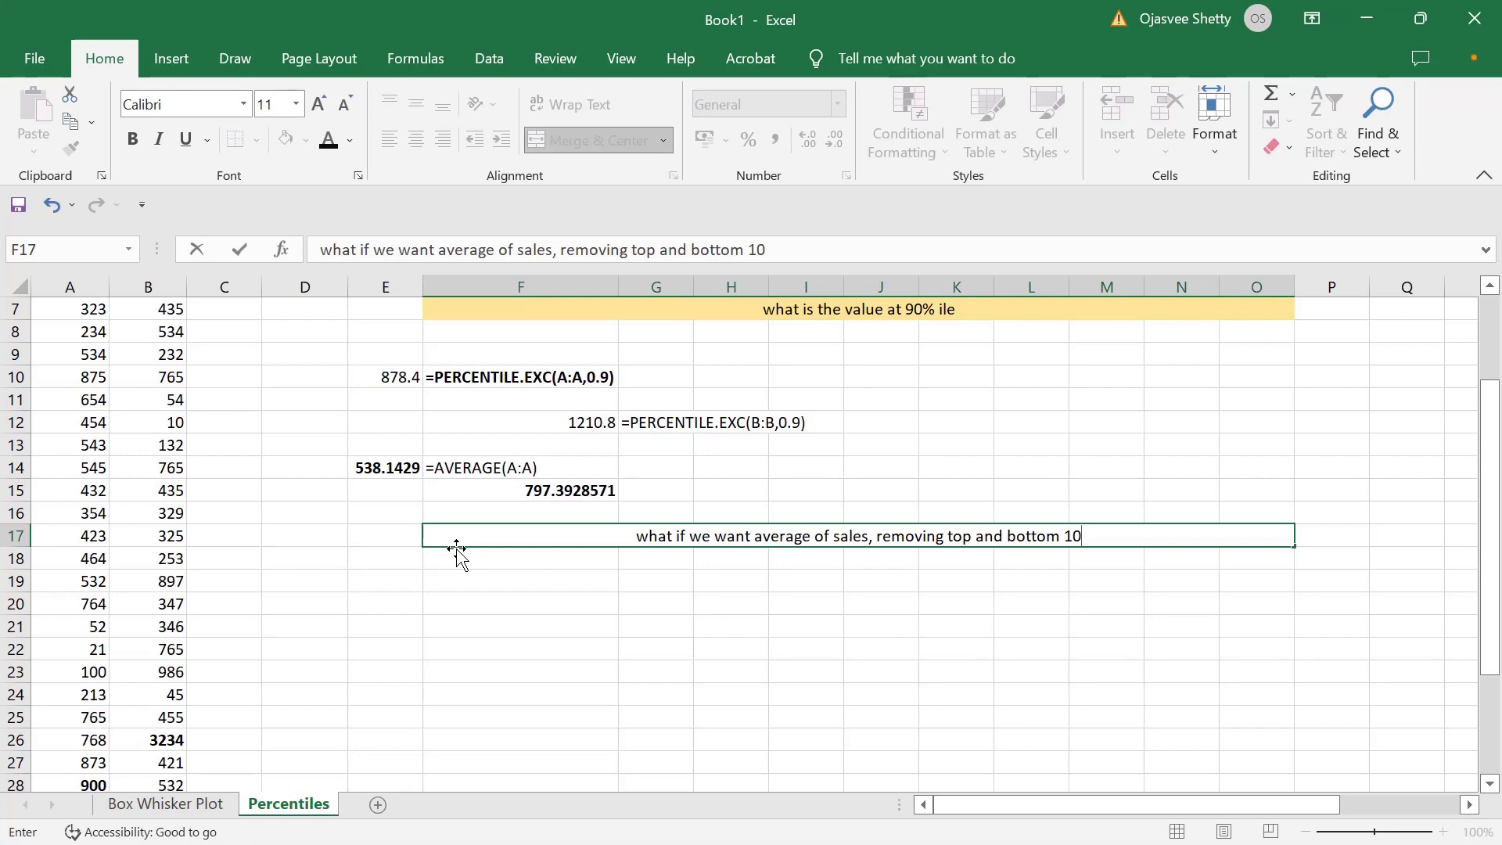
text(% ile)
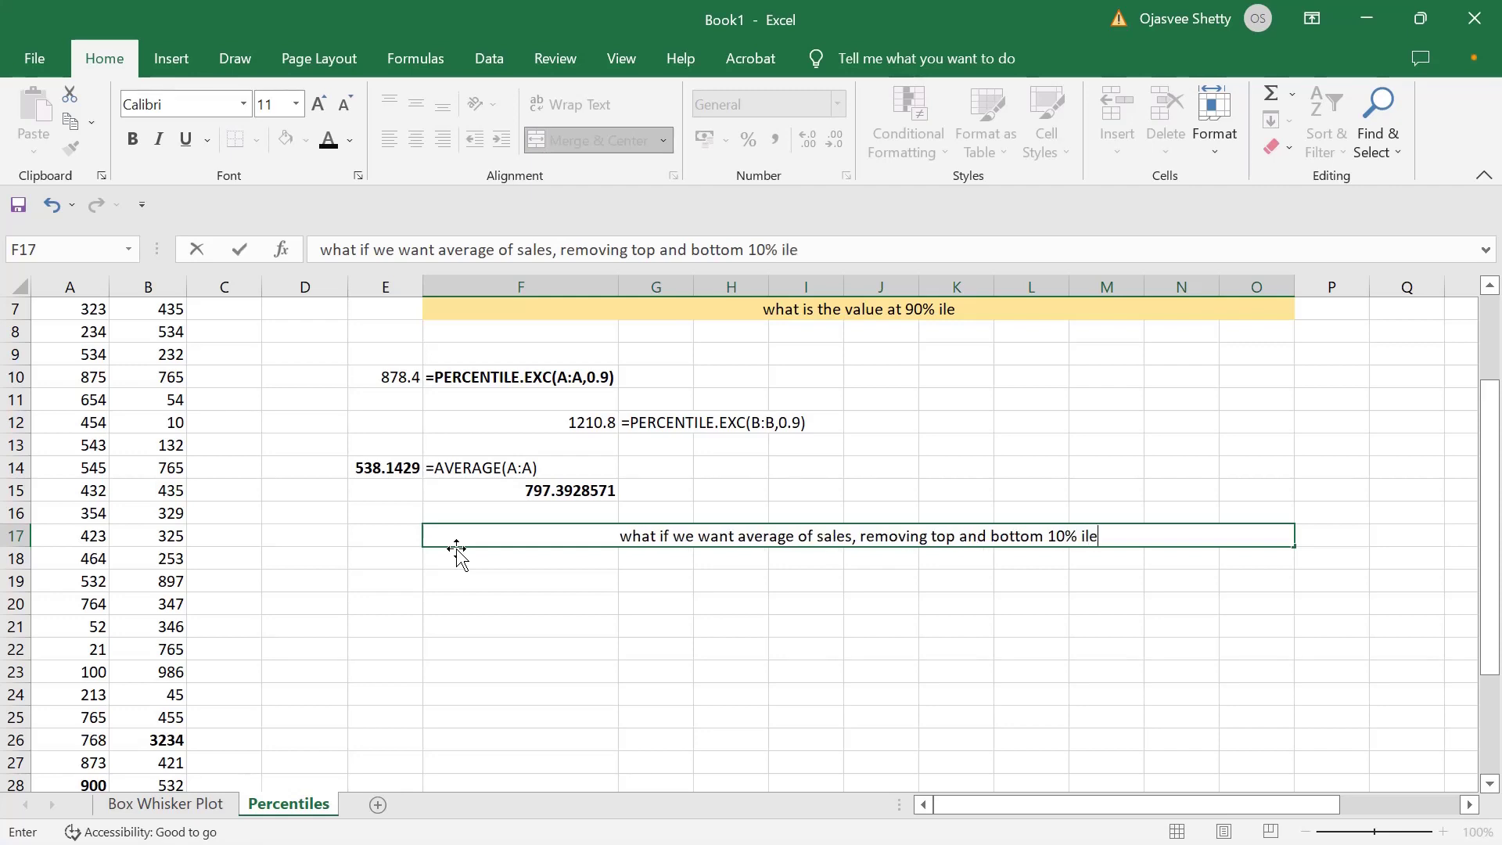
key(Return)
Make the question row bold with a yellow fill
click(496, 525)
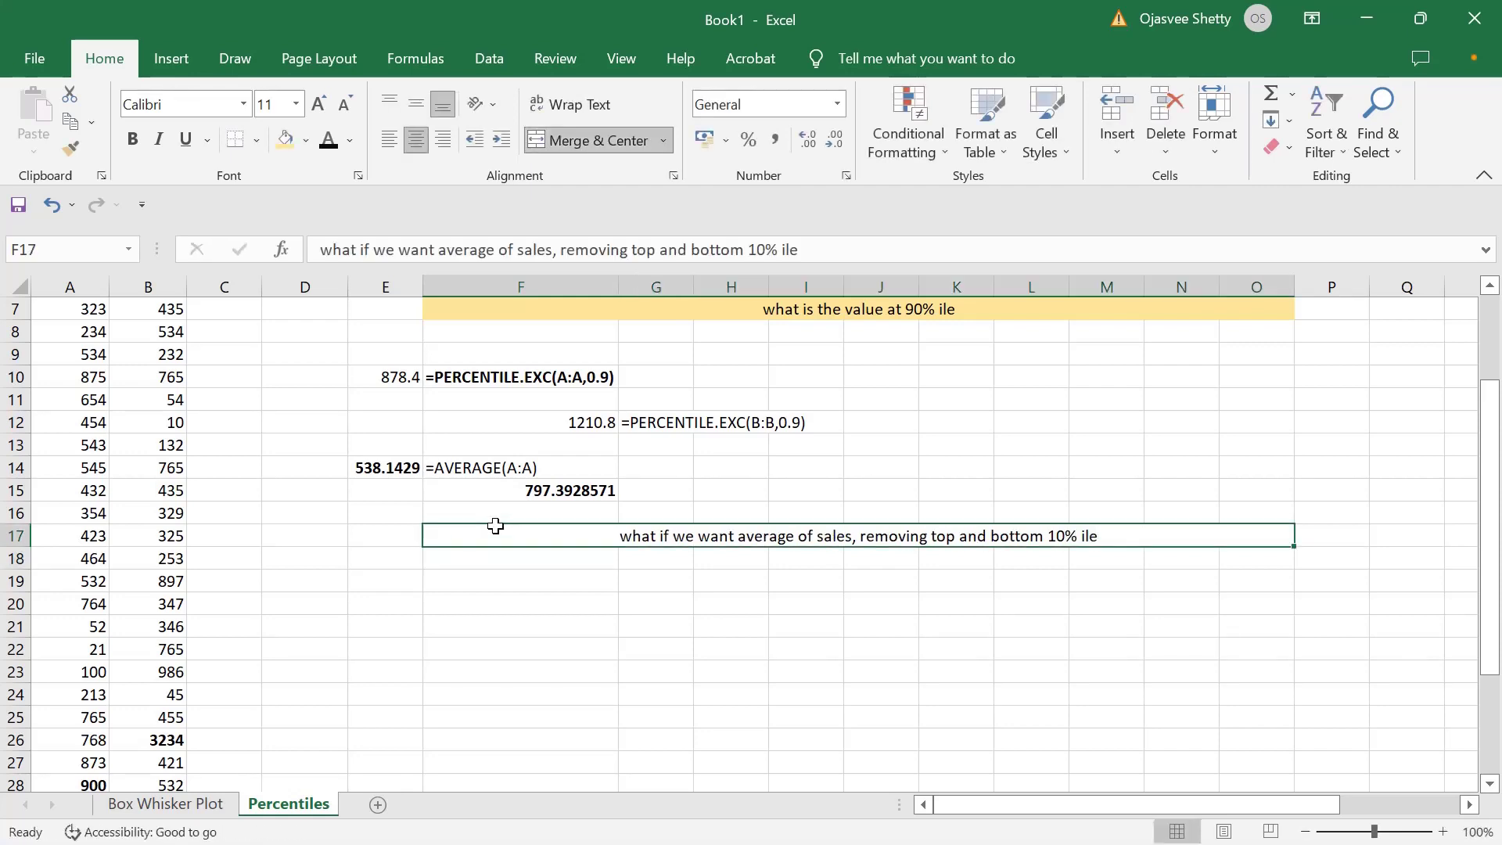
key(ctrl+b)
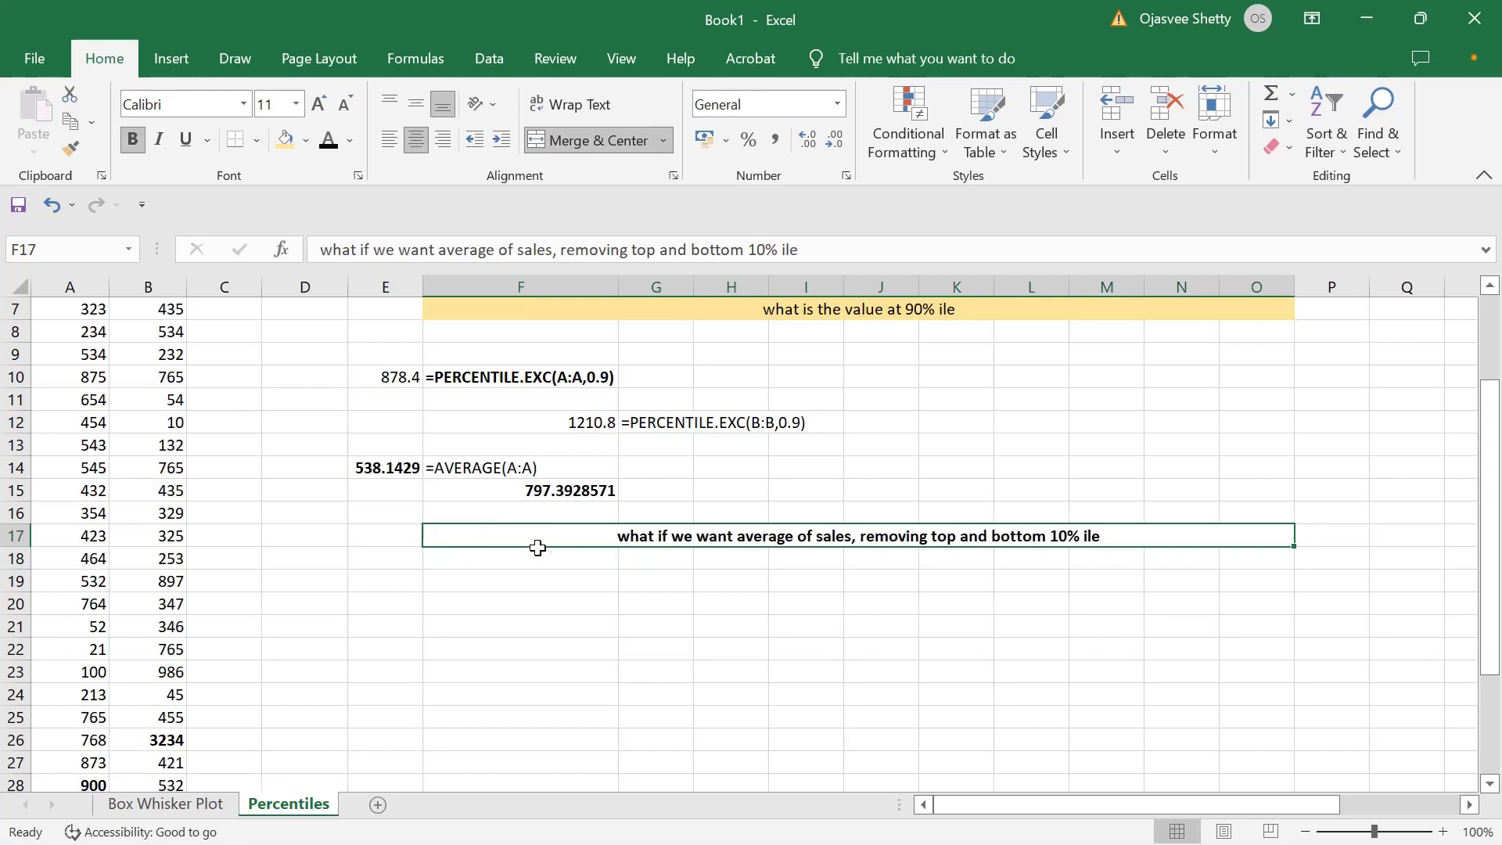
click(285, 138)
click(422, 671)
click(469, 586)
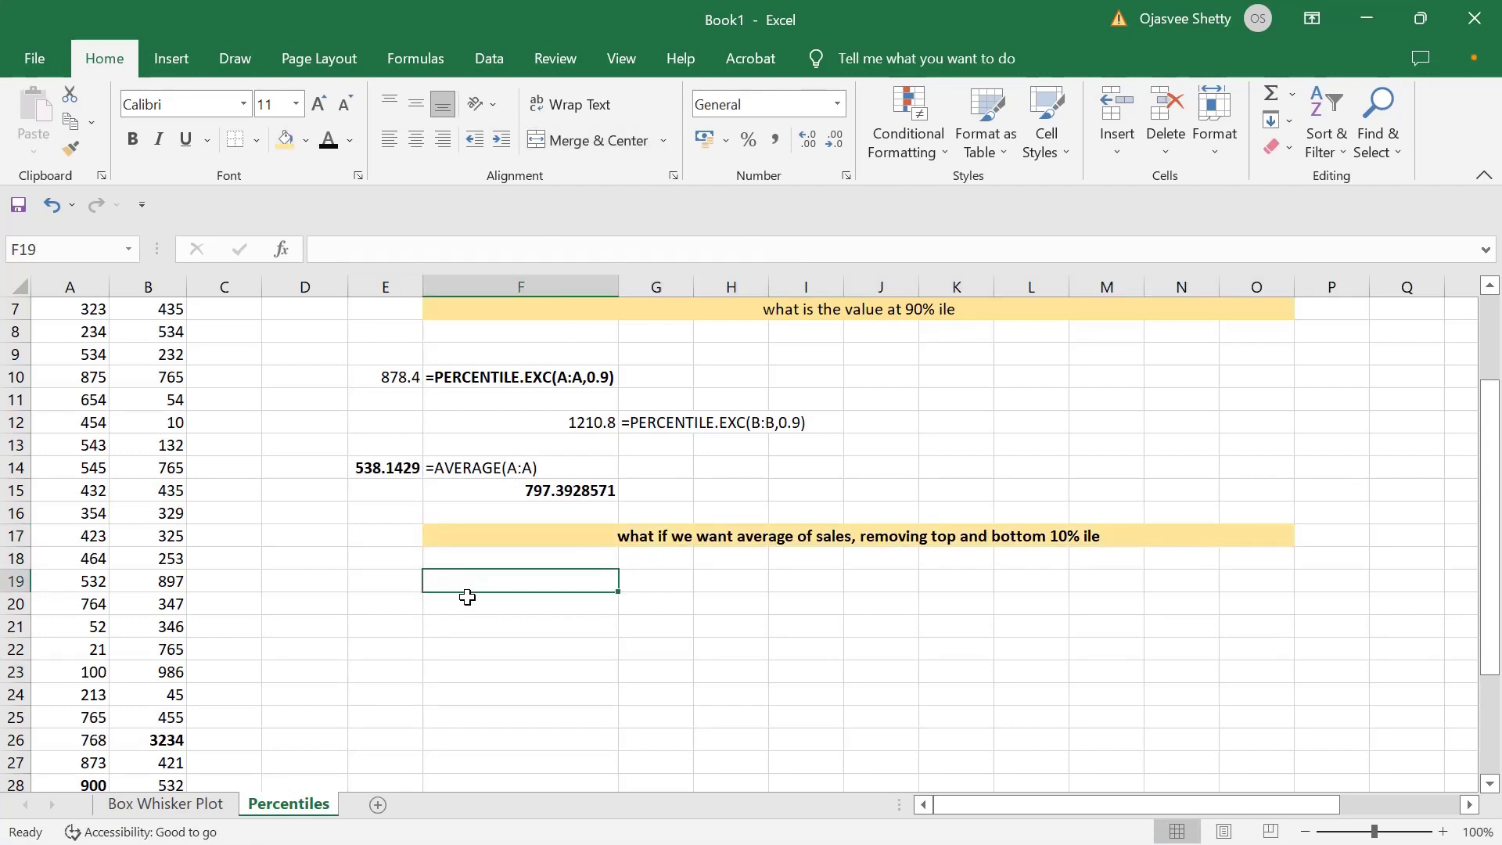
Start an =AVERAGEIFS( formula in cell F19 below the question
key(Right)
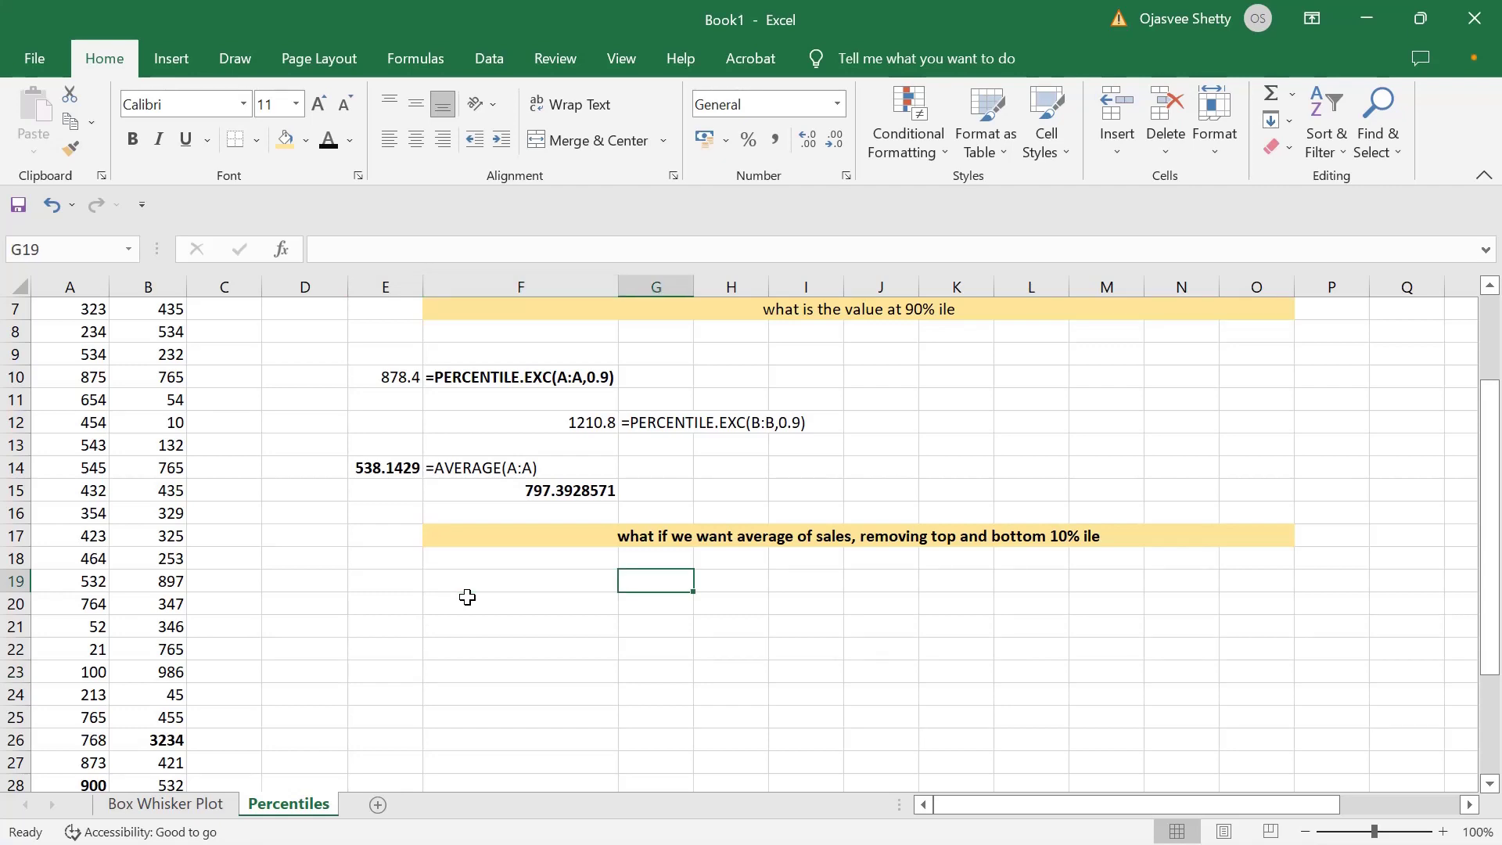
key(Down)
key(Page_Down)
key(Right)
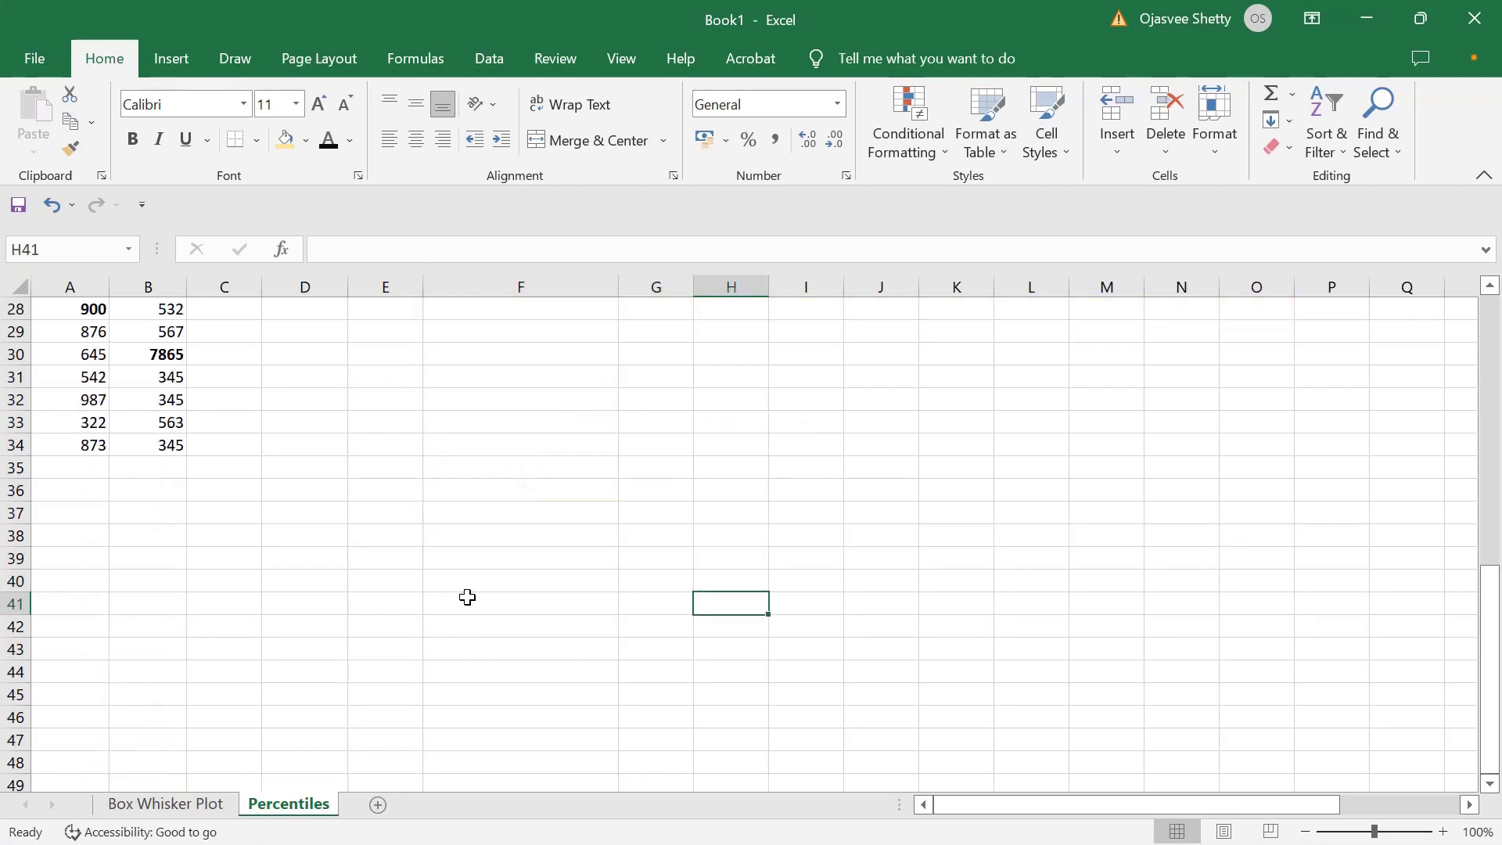
scroll(788, 736, up, 6)
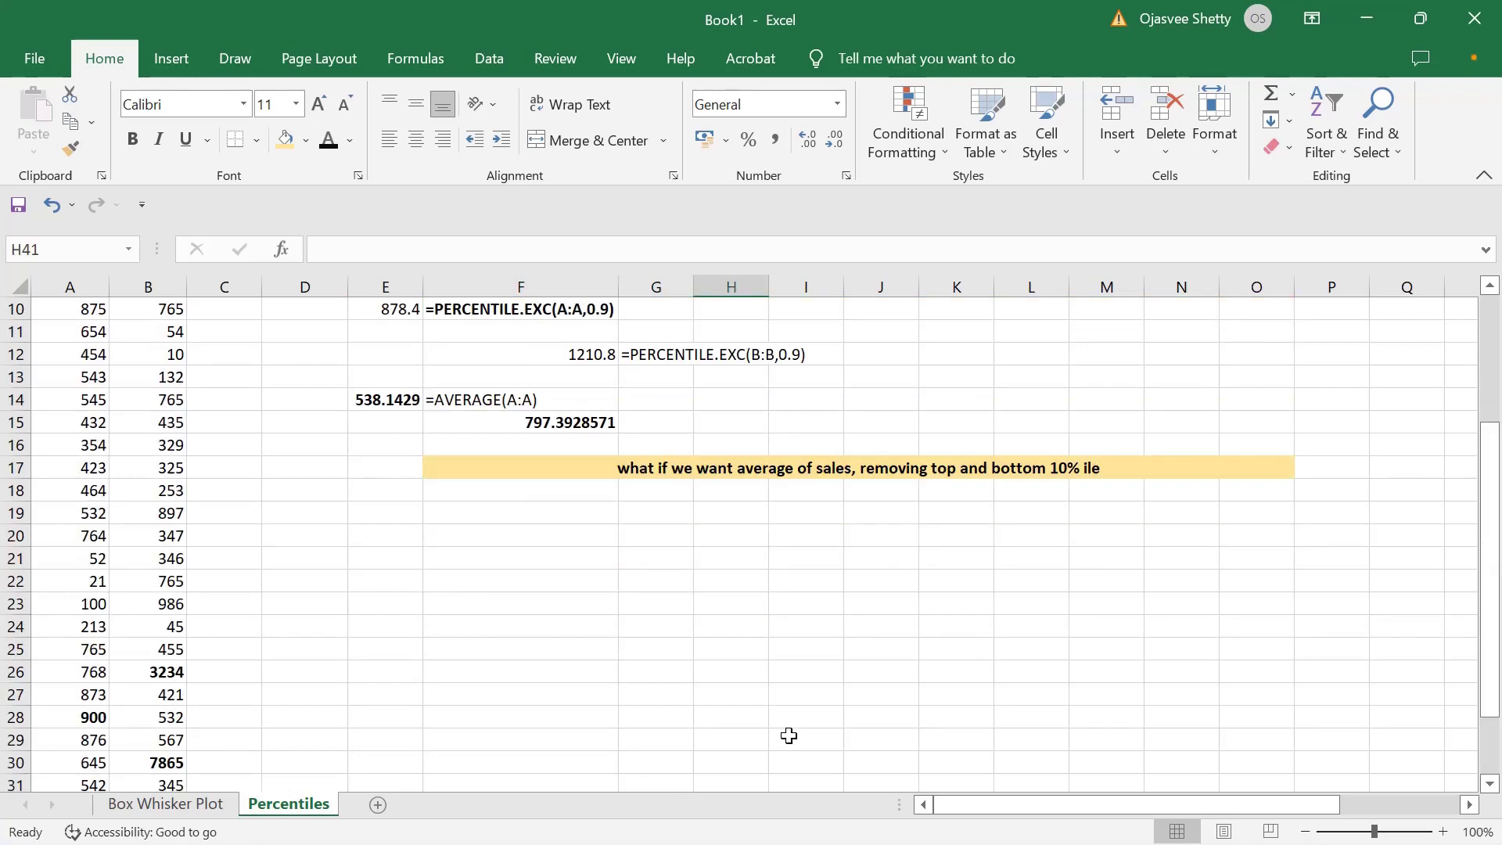
click(528, 504)
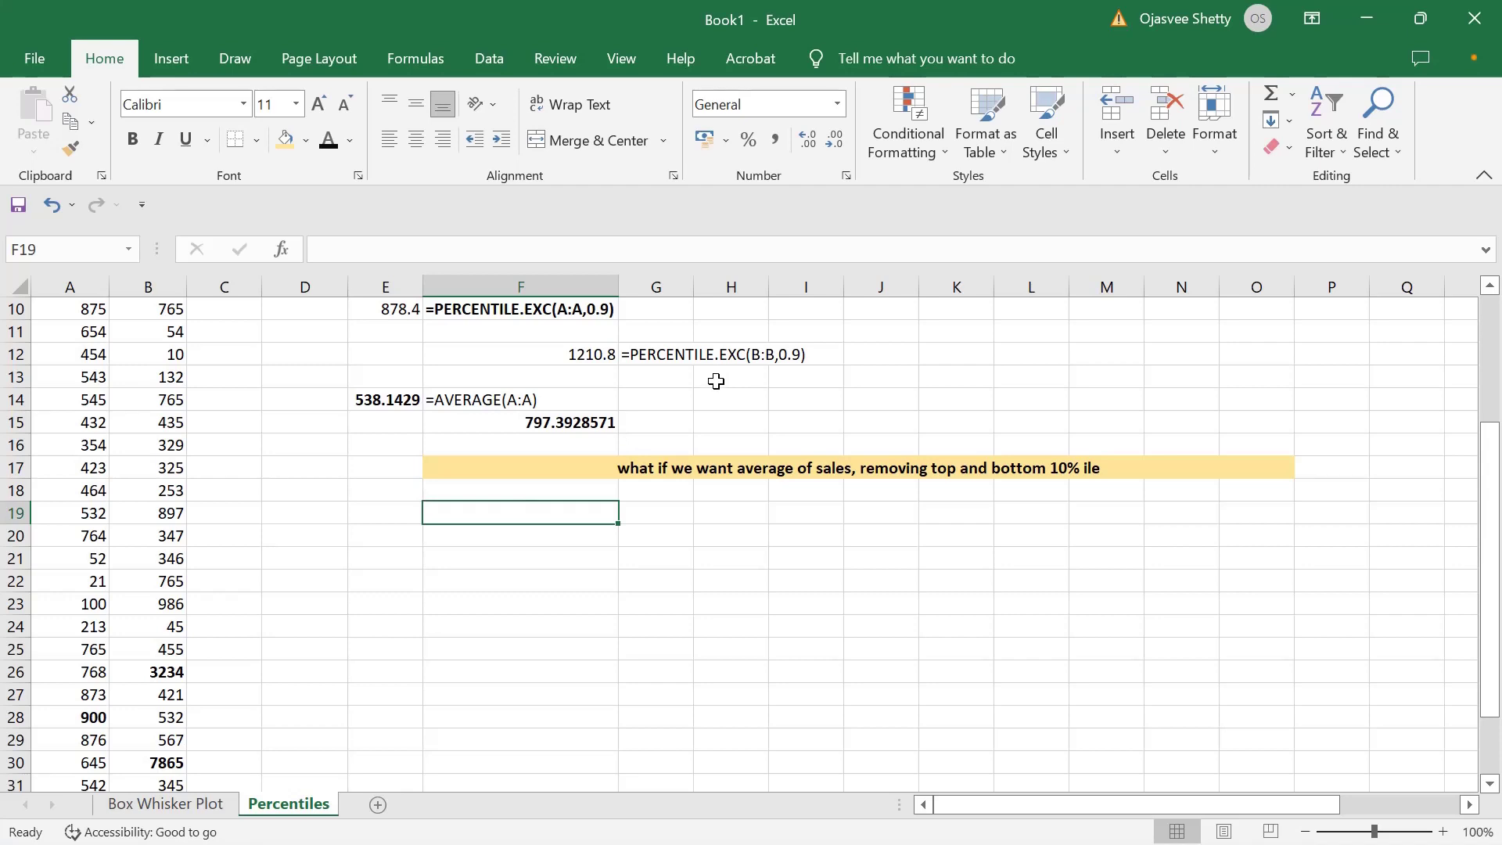
text(=a)
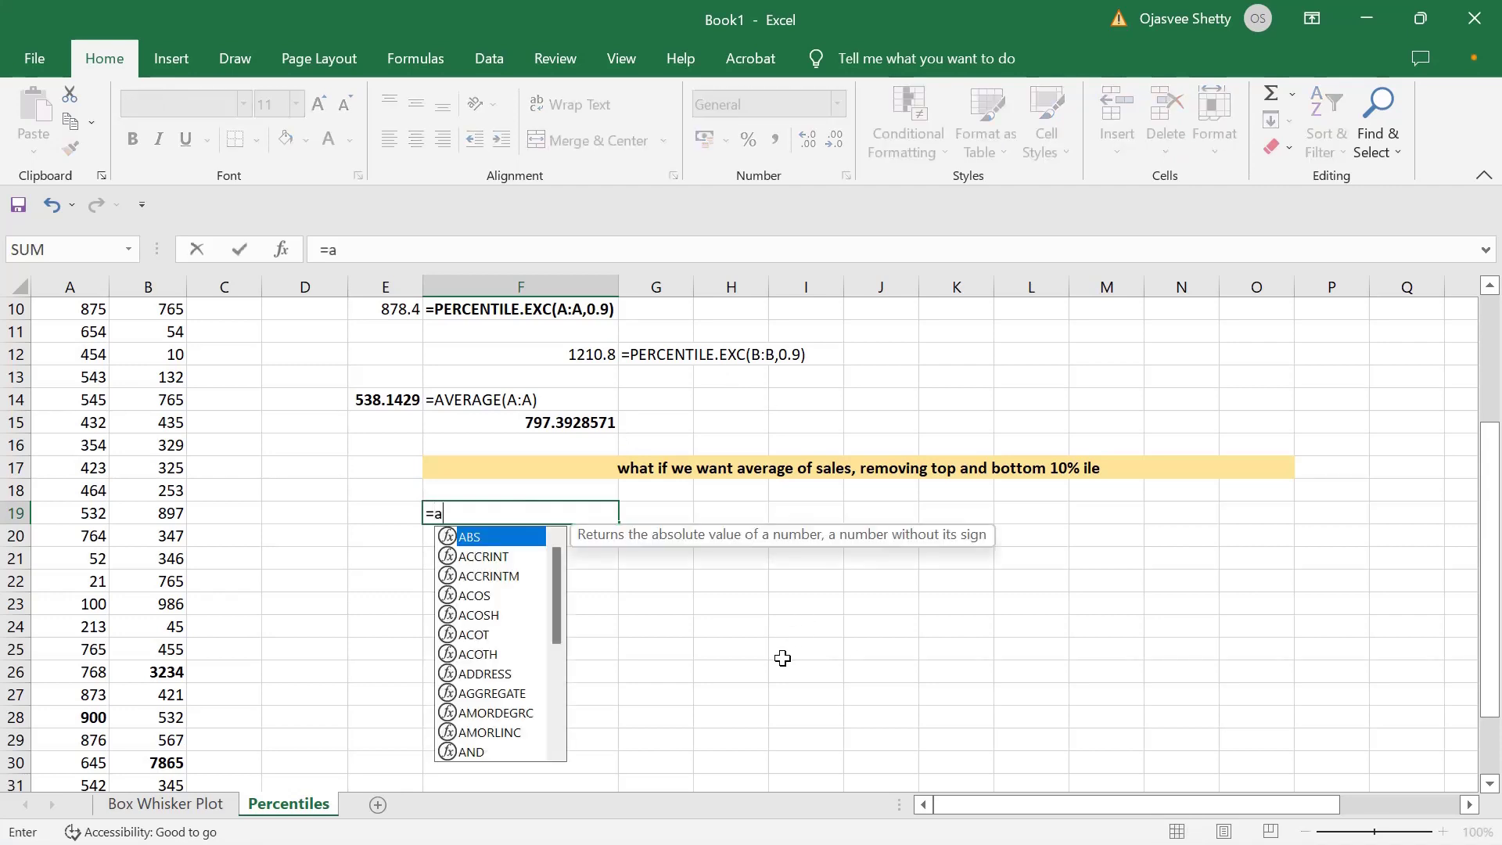
text(ver)
key(Down)
key(Down)
key(Down)
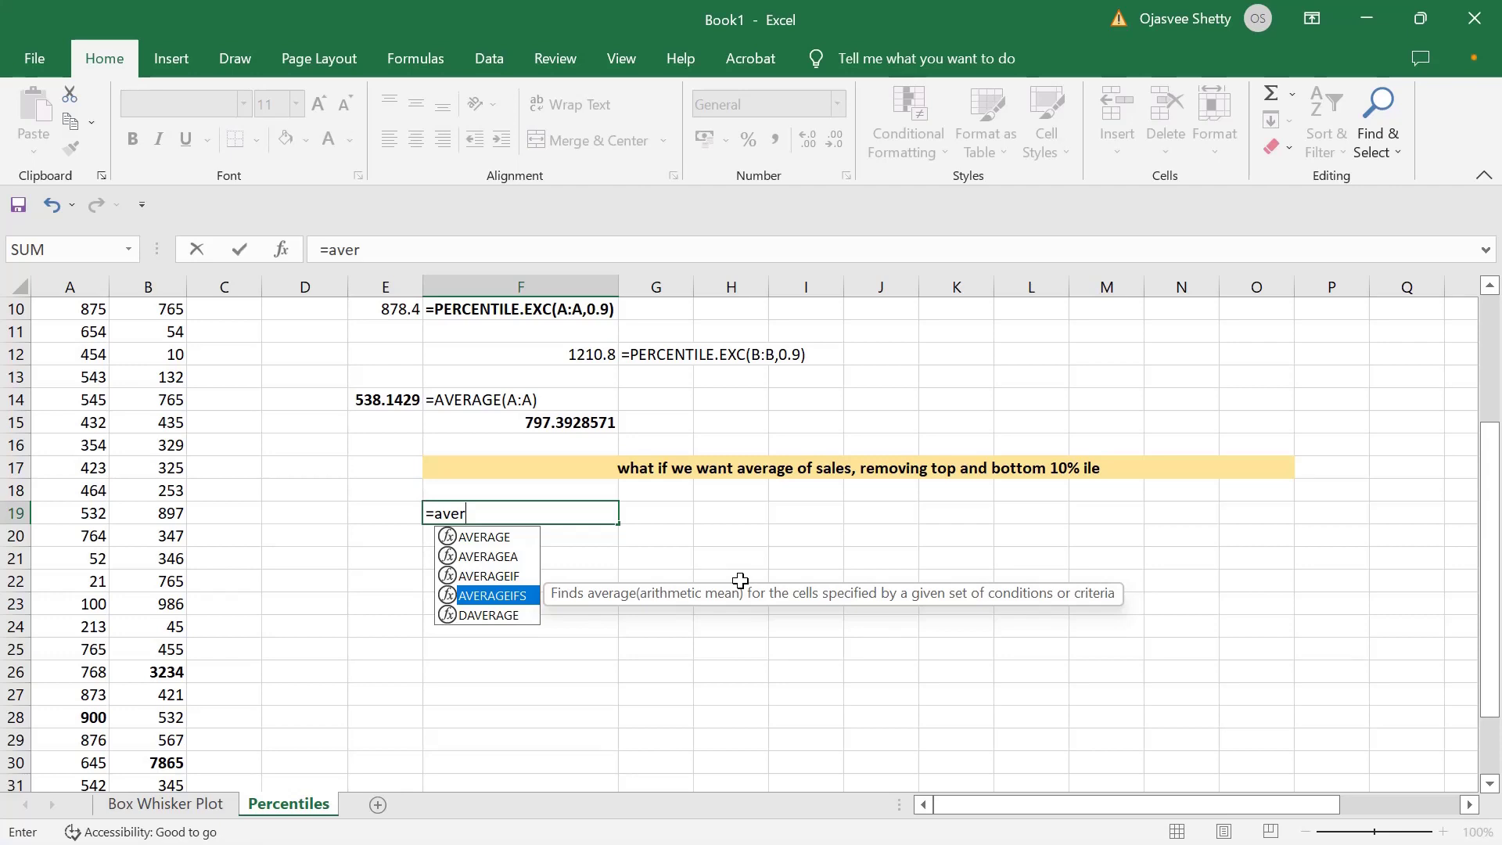
key(Tab)
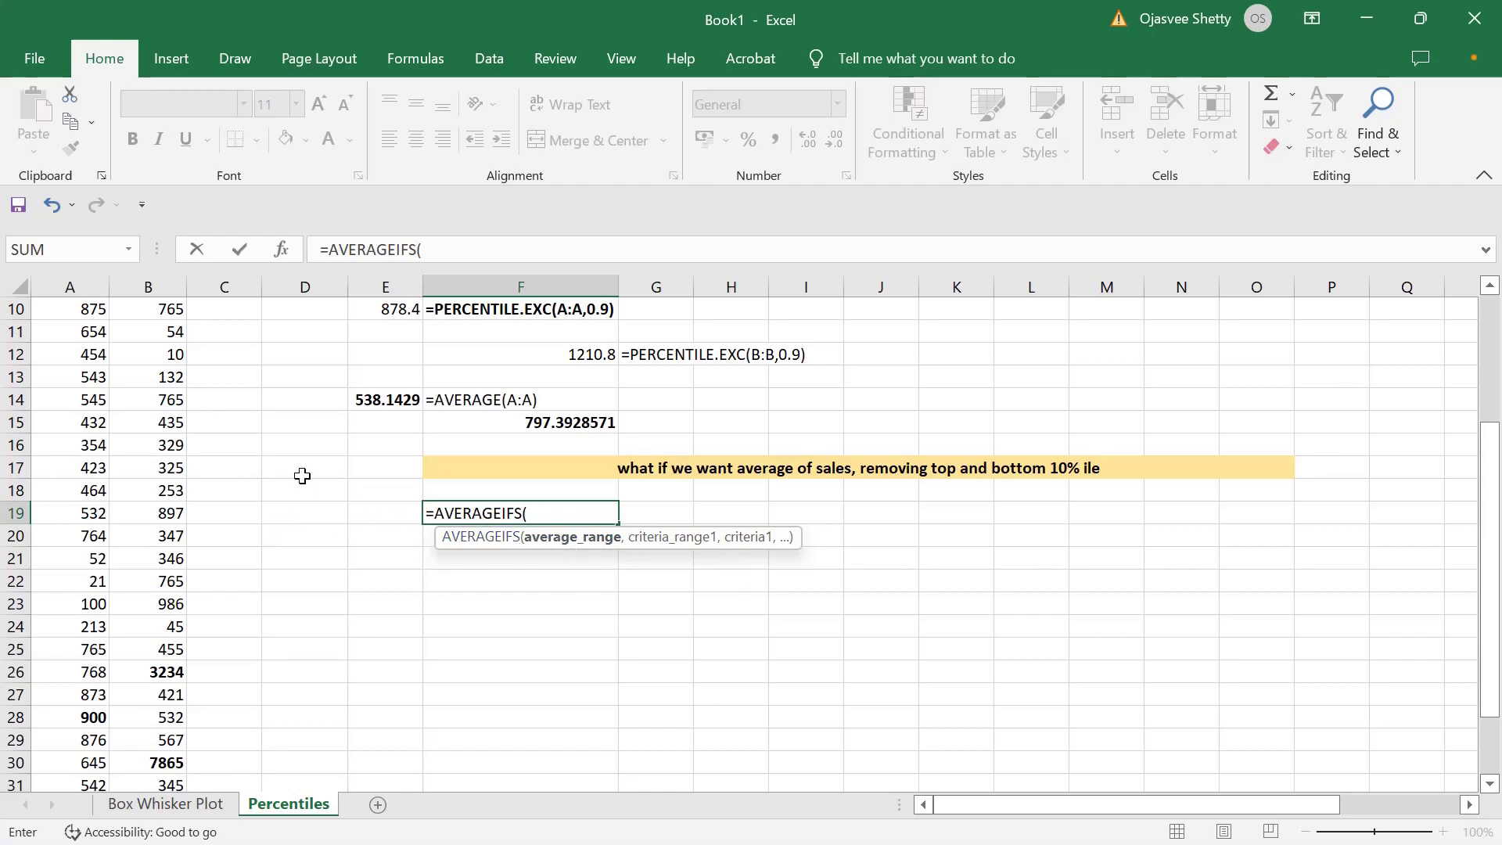
scroll(302, 477, up, 1)
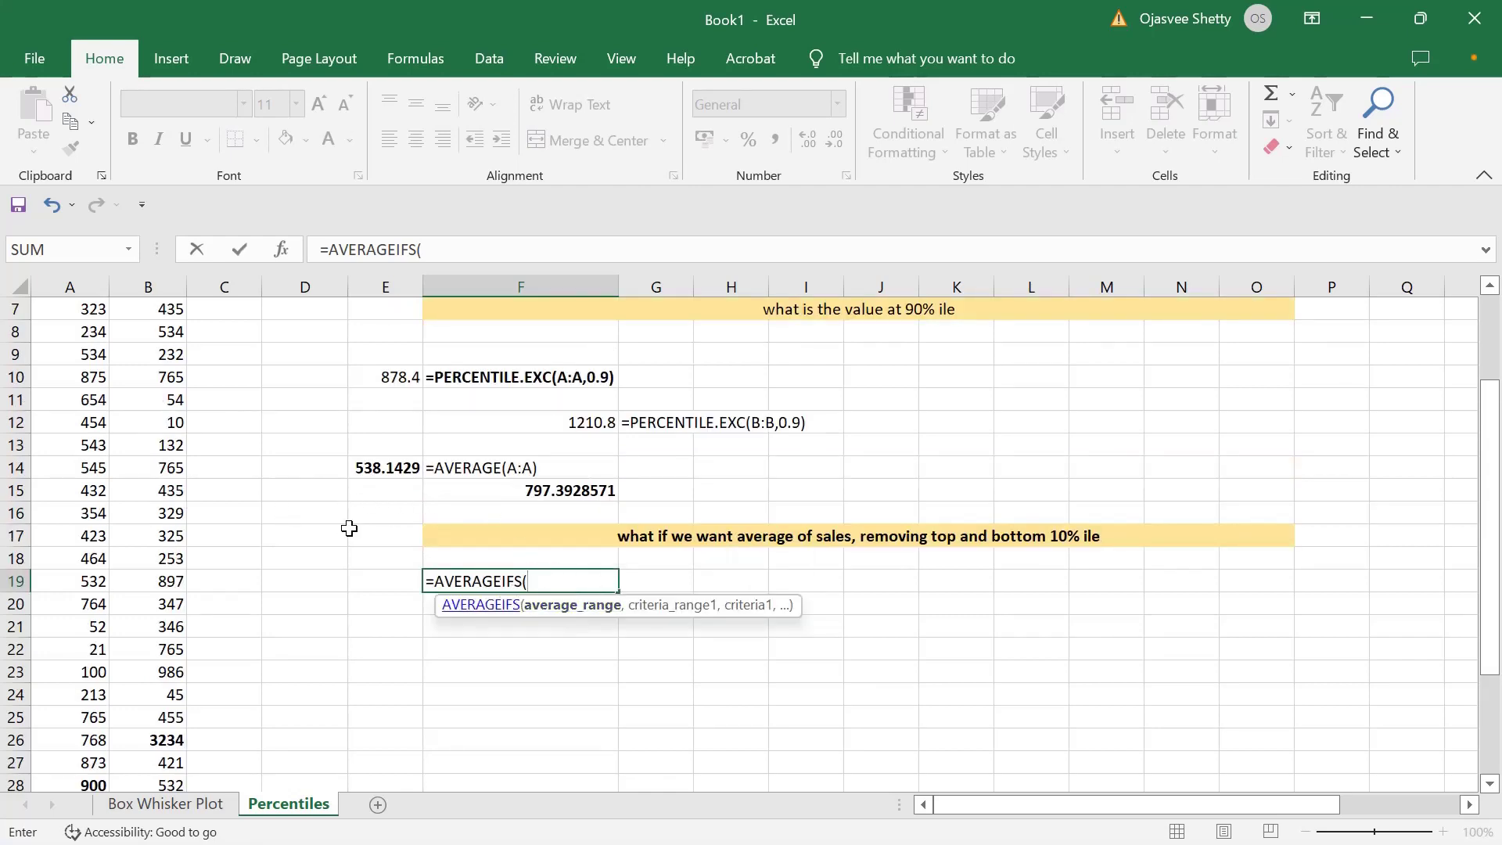
scroll(195, 410, up, 2)
scroll(375, 513, down, 3)
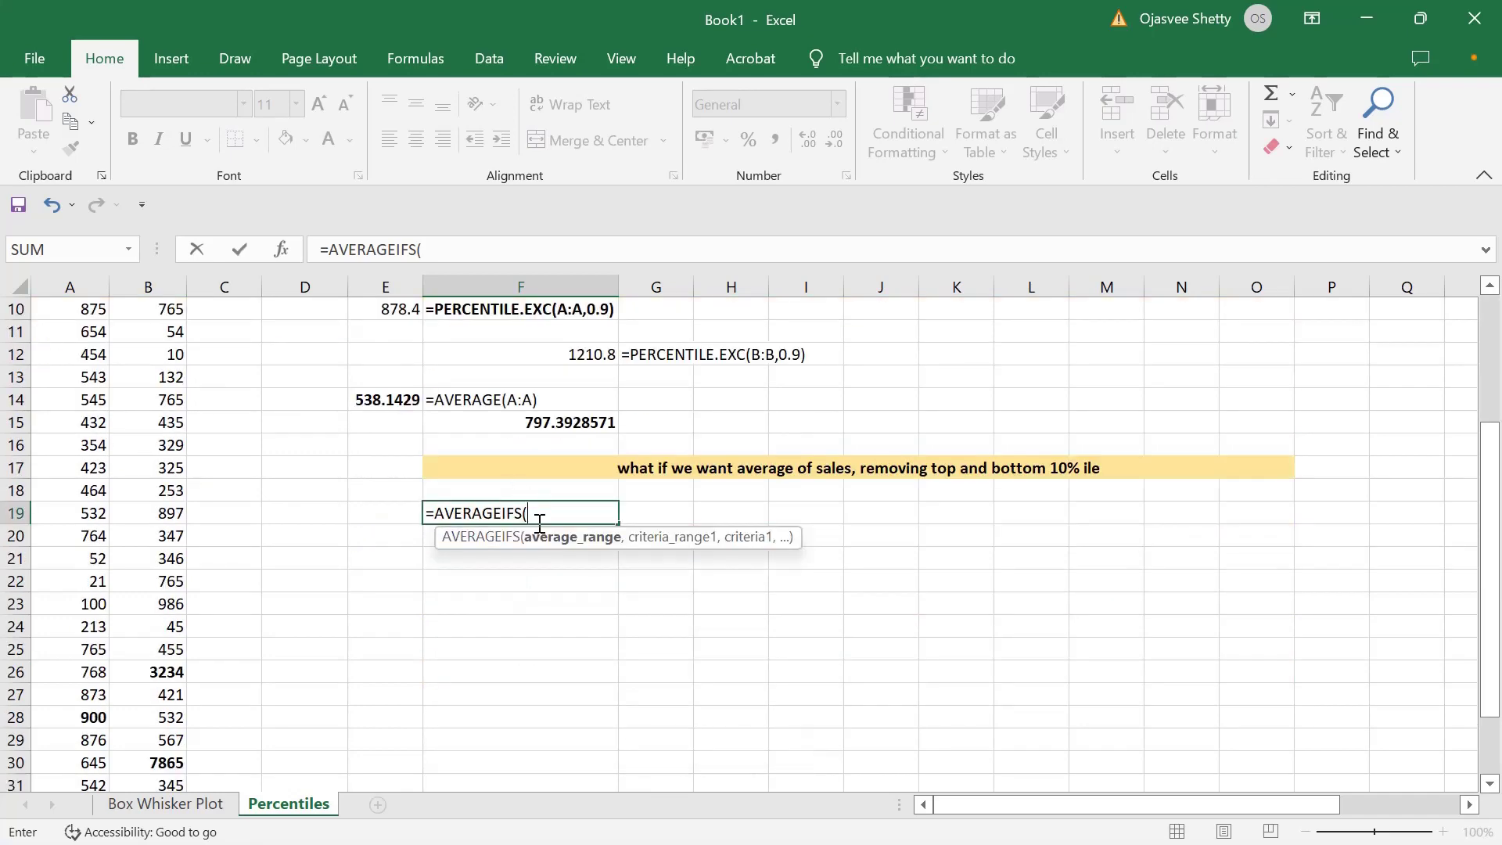
Set A7:A34 as both the average range and the first criteria range
scroll(540, 523, up, 2)
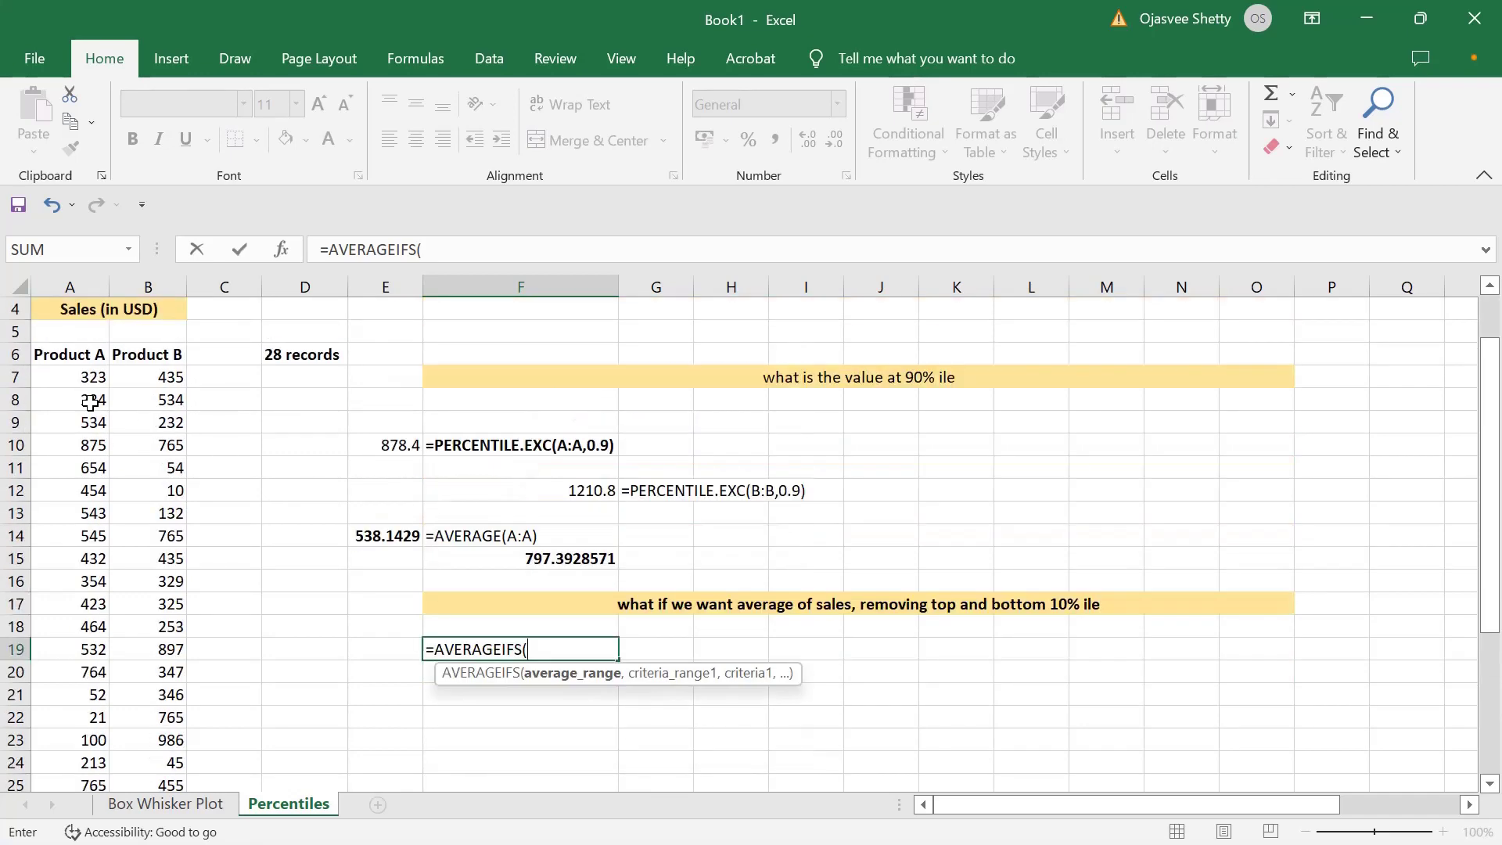
click(88, 370)
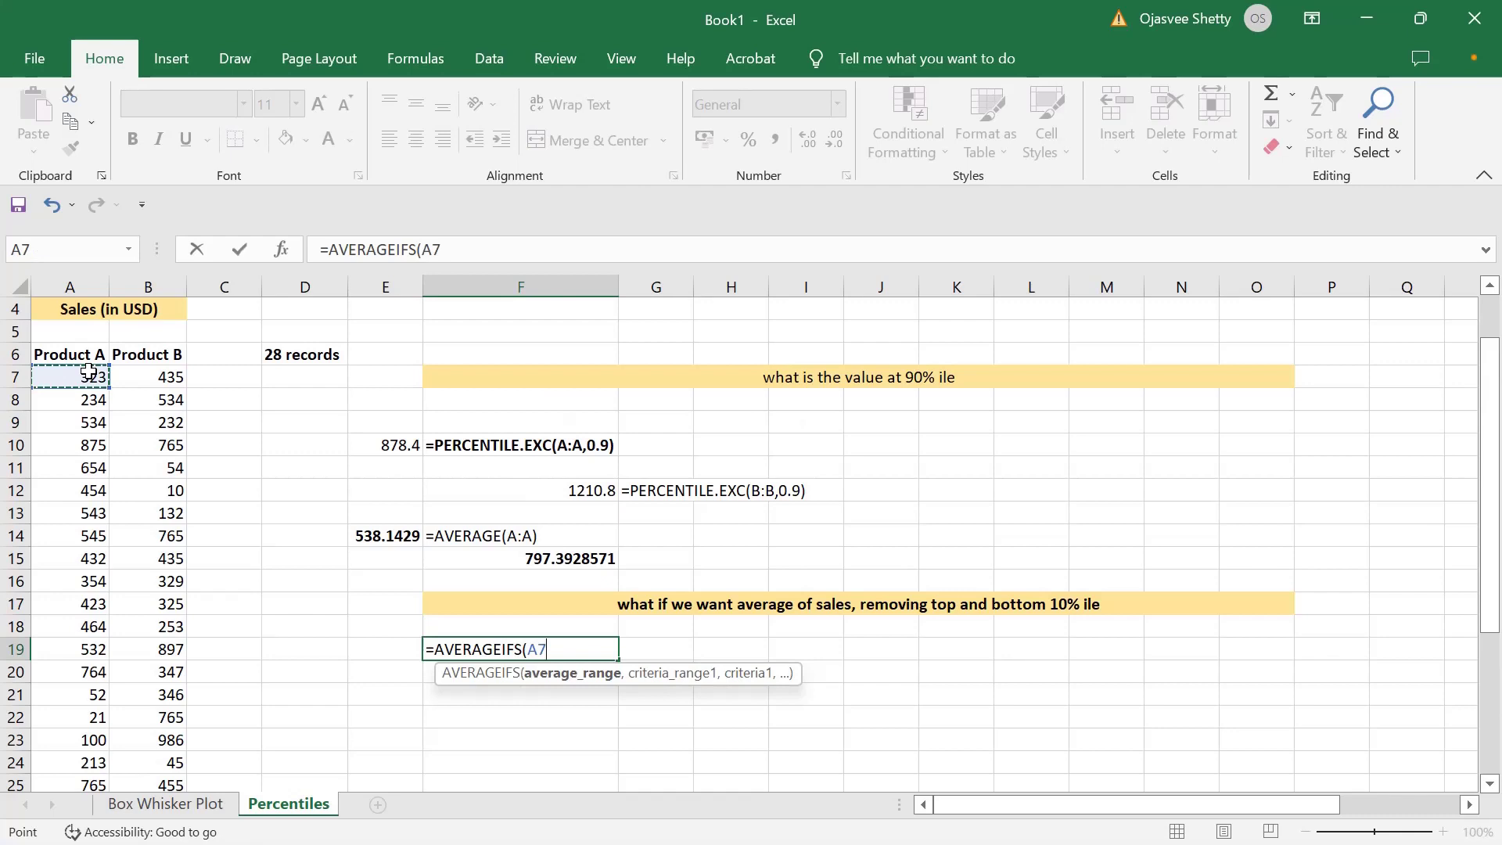
key(ctrl+shift+Down)
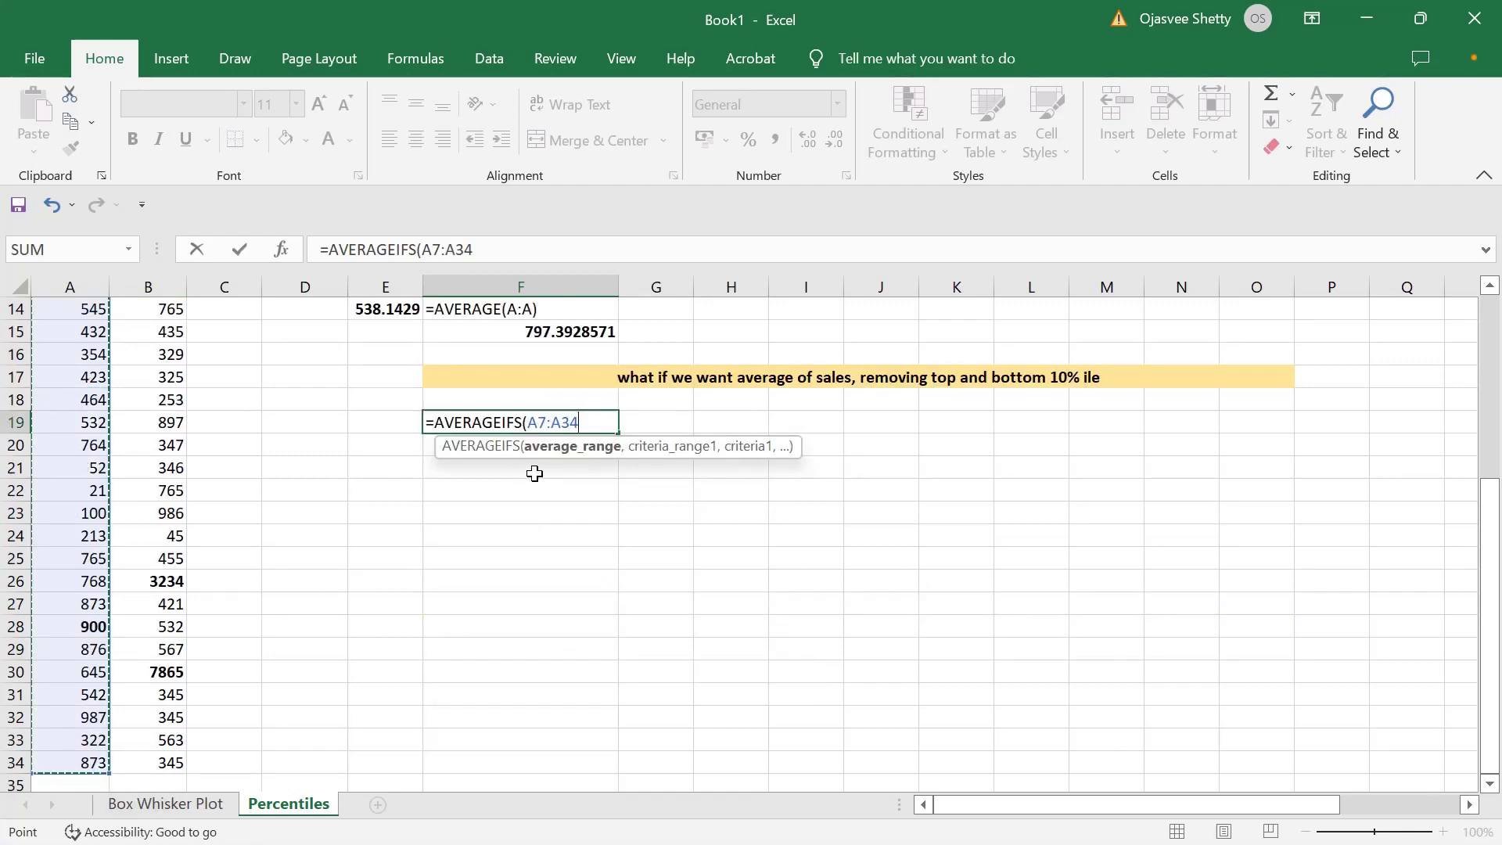
text(,)
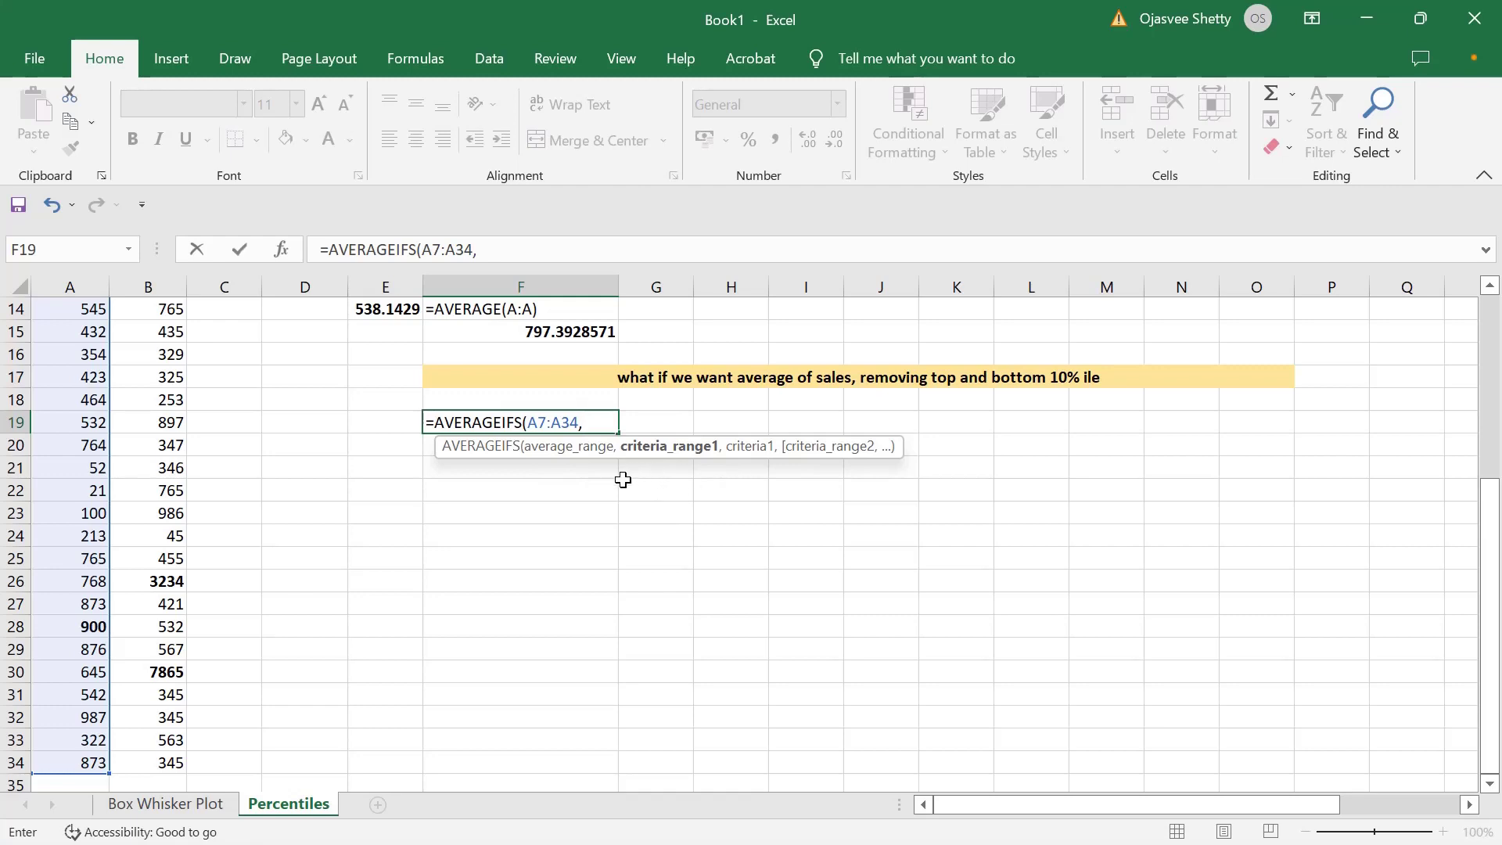
drag(578, 422, 538, 424)
click(594, 423)
drag(581, 423, 524, 420)
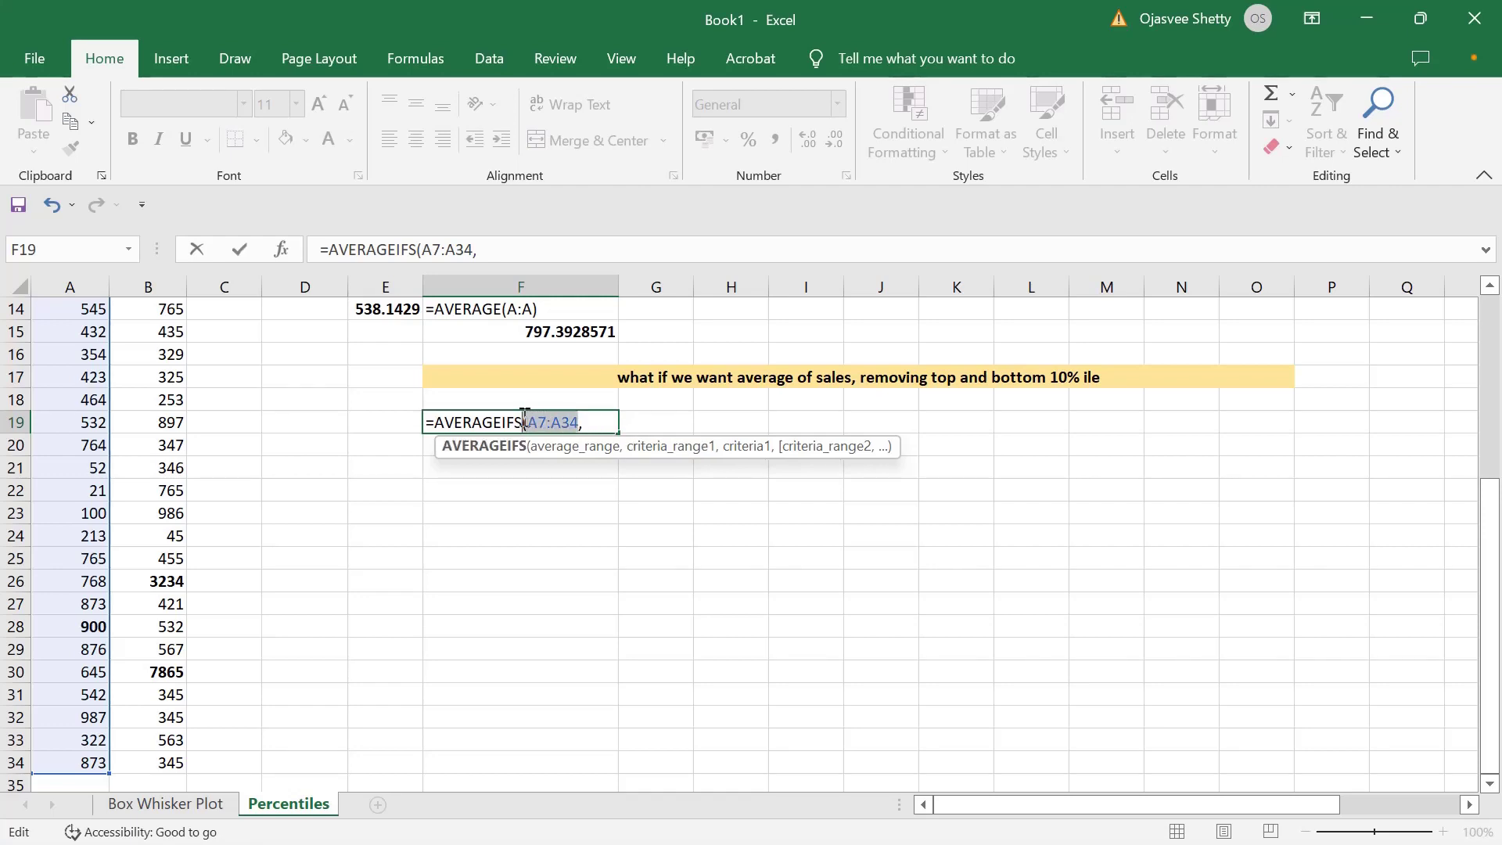
key(ctrl+c)
click(589, 423)
key(ctrl+v)
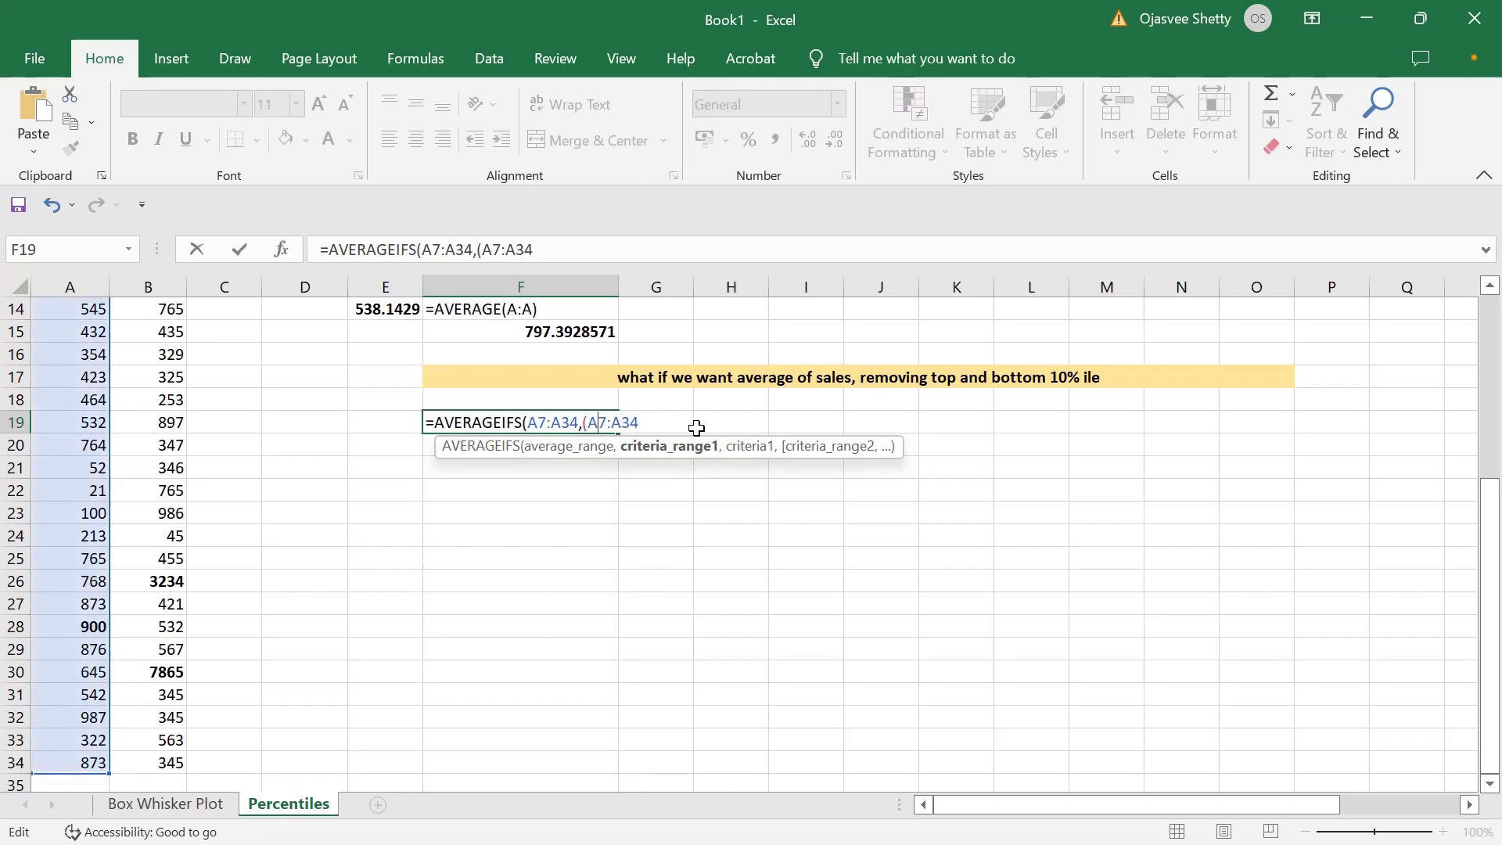
key(BackSpace)
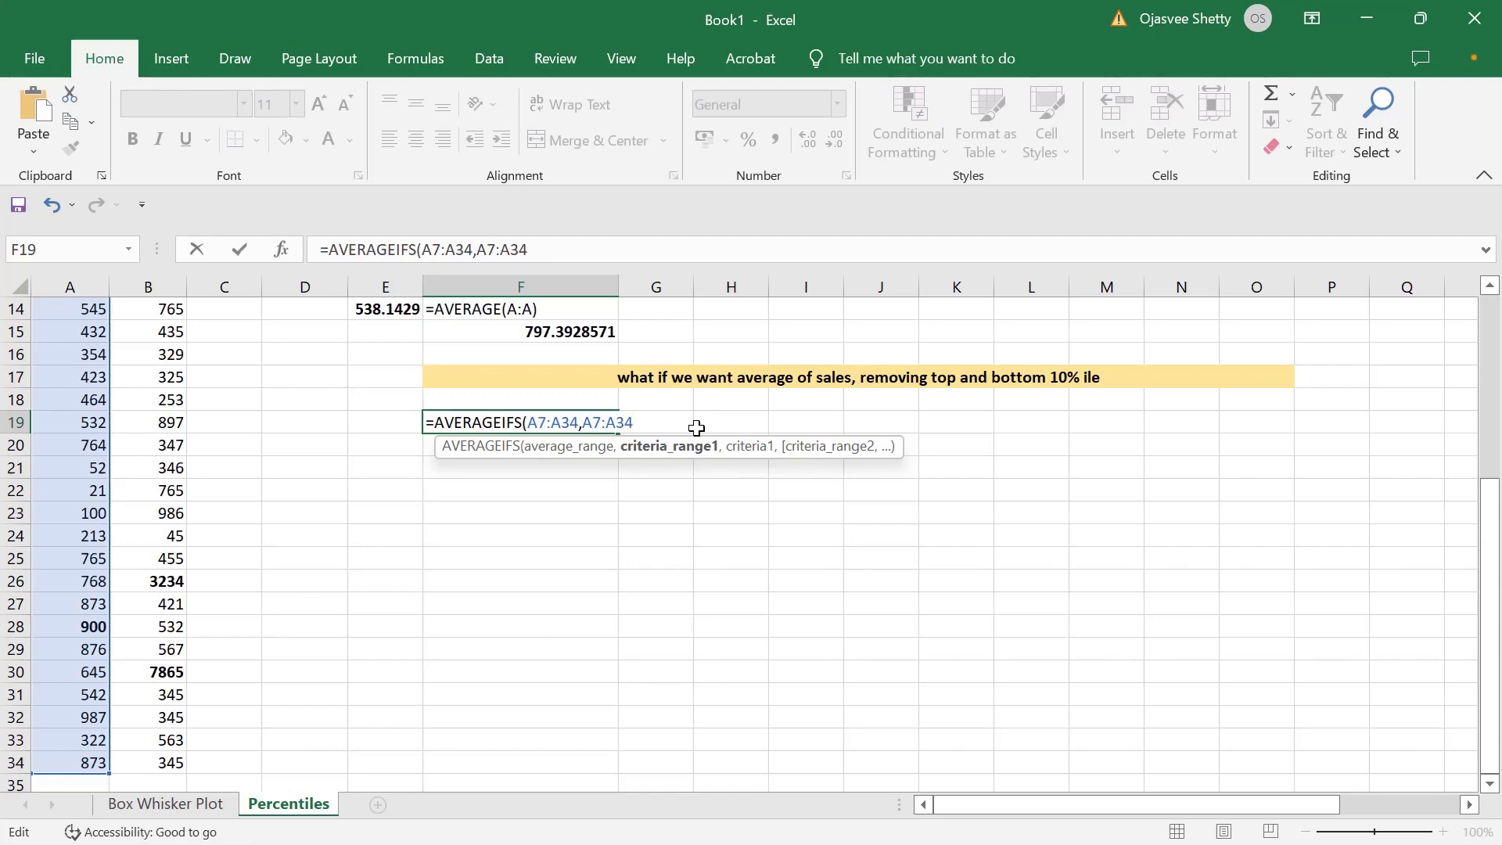
Add the lower-bound criterion ">="&PERCENTILE.EXC(A7:A34,0.1)
text(,">=")
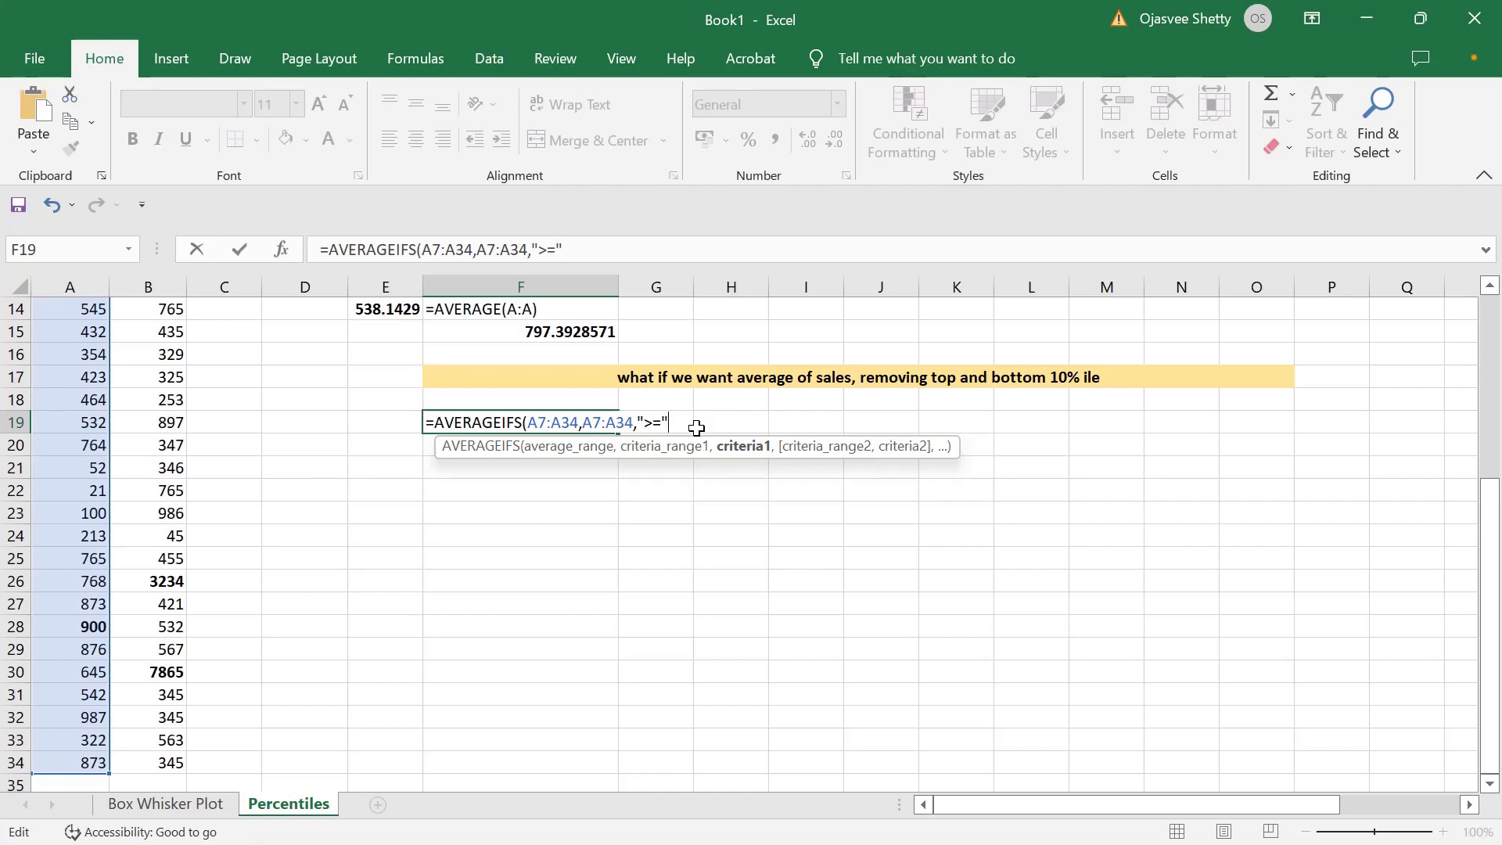
text(&per)
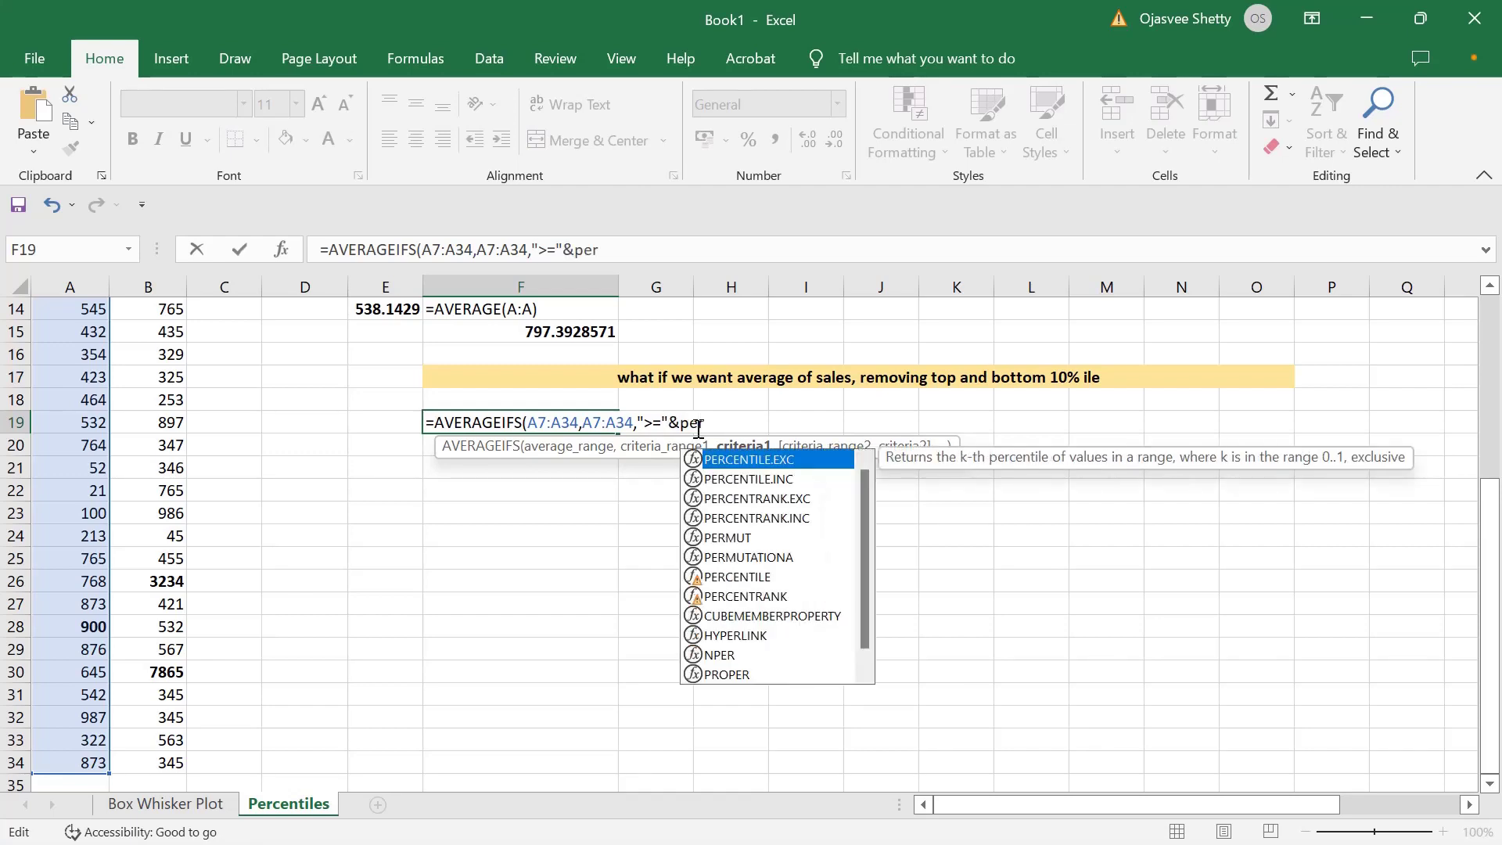
key(Tab)
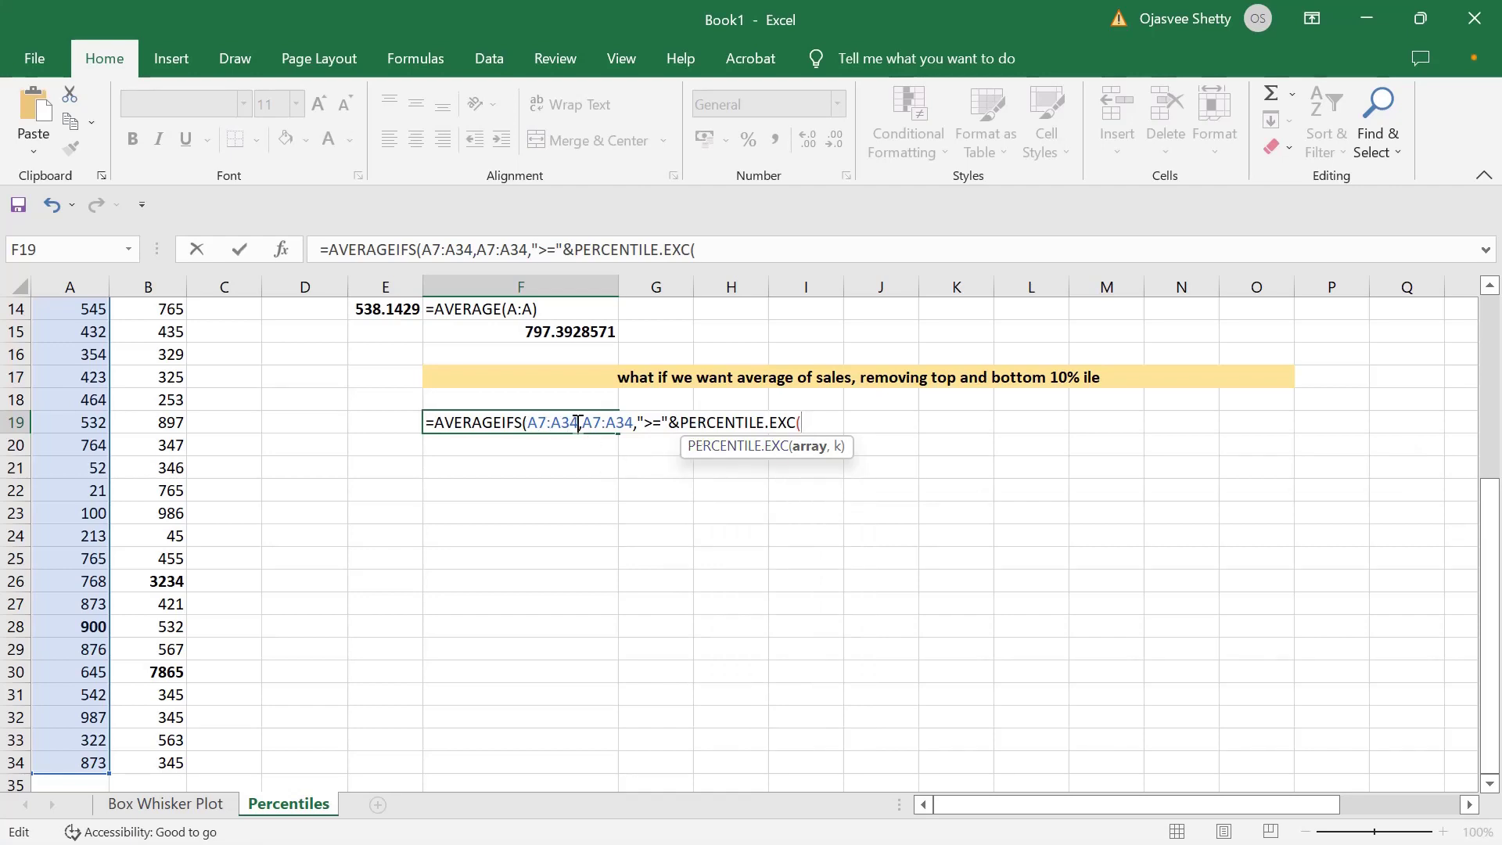
drag(579, 427, 531, 426)
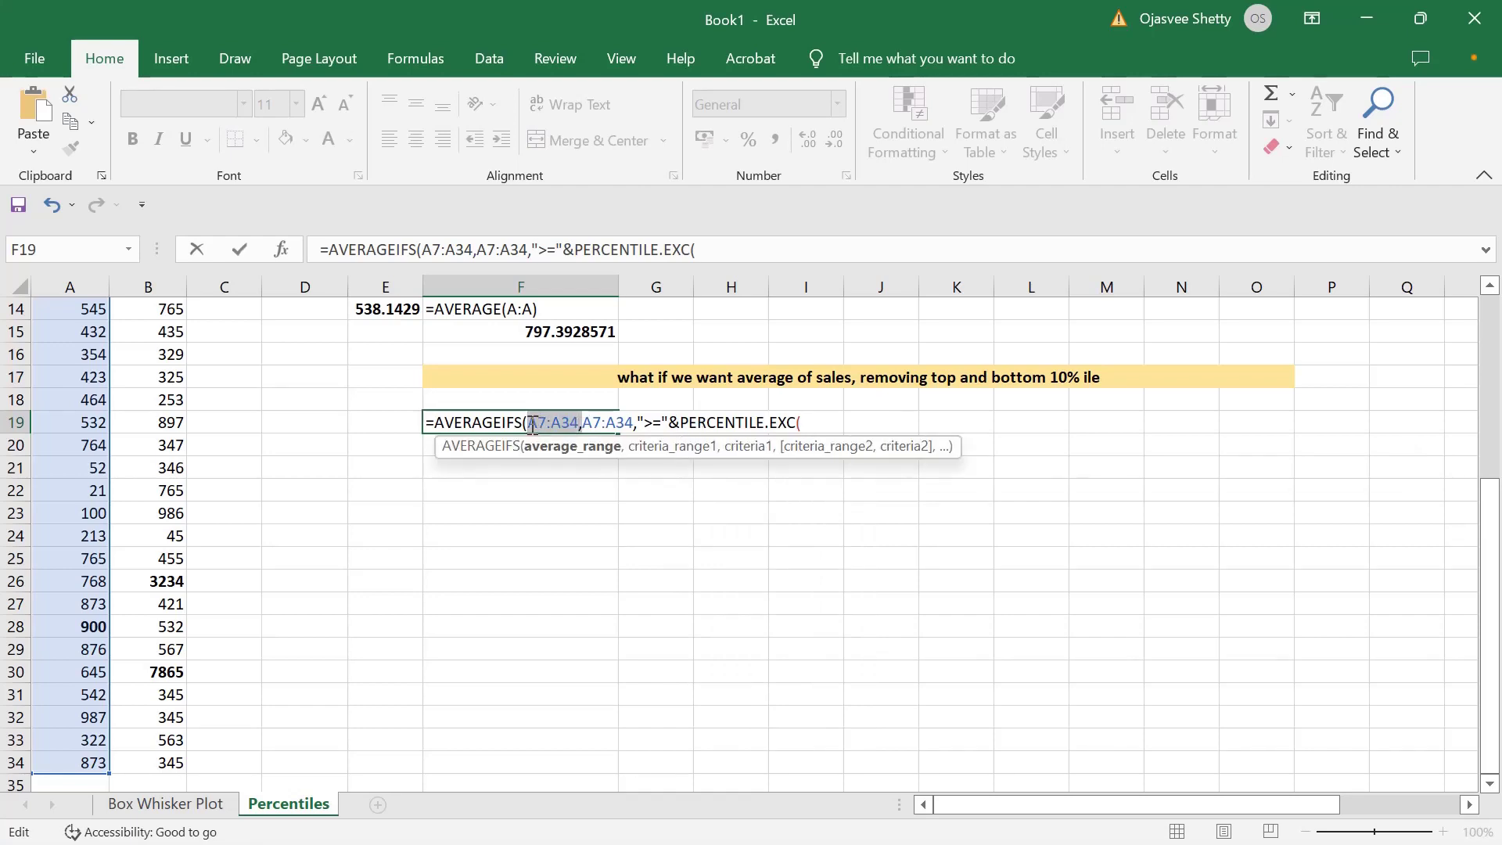
key(ctrl+c)
click(814, 423)
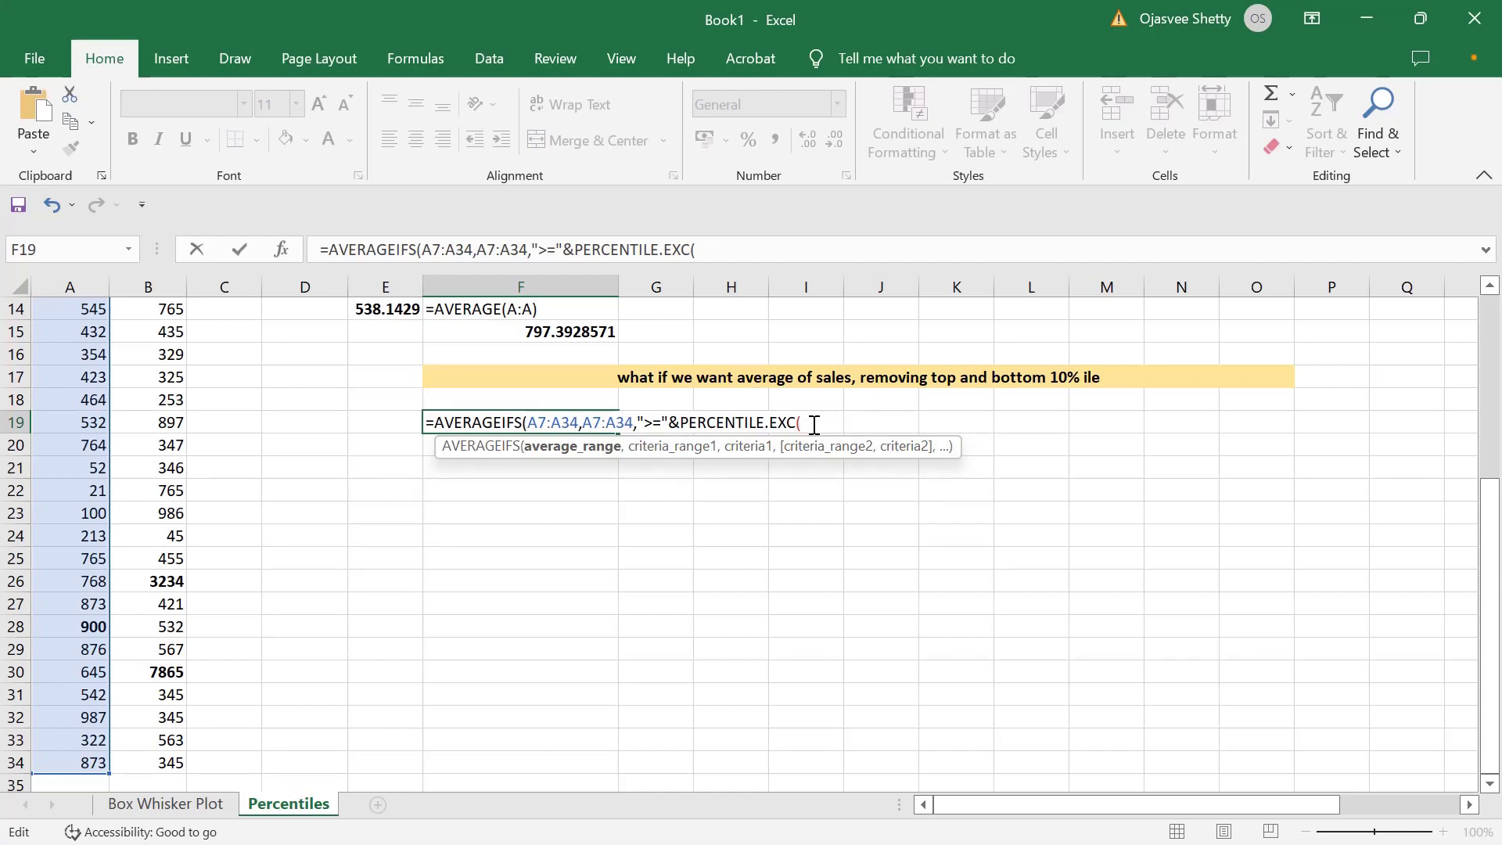
key(ctrl+v)
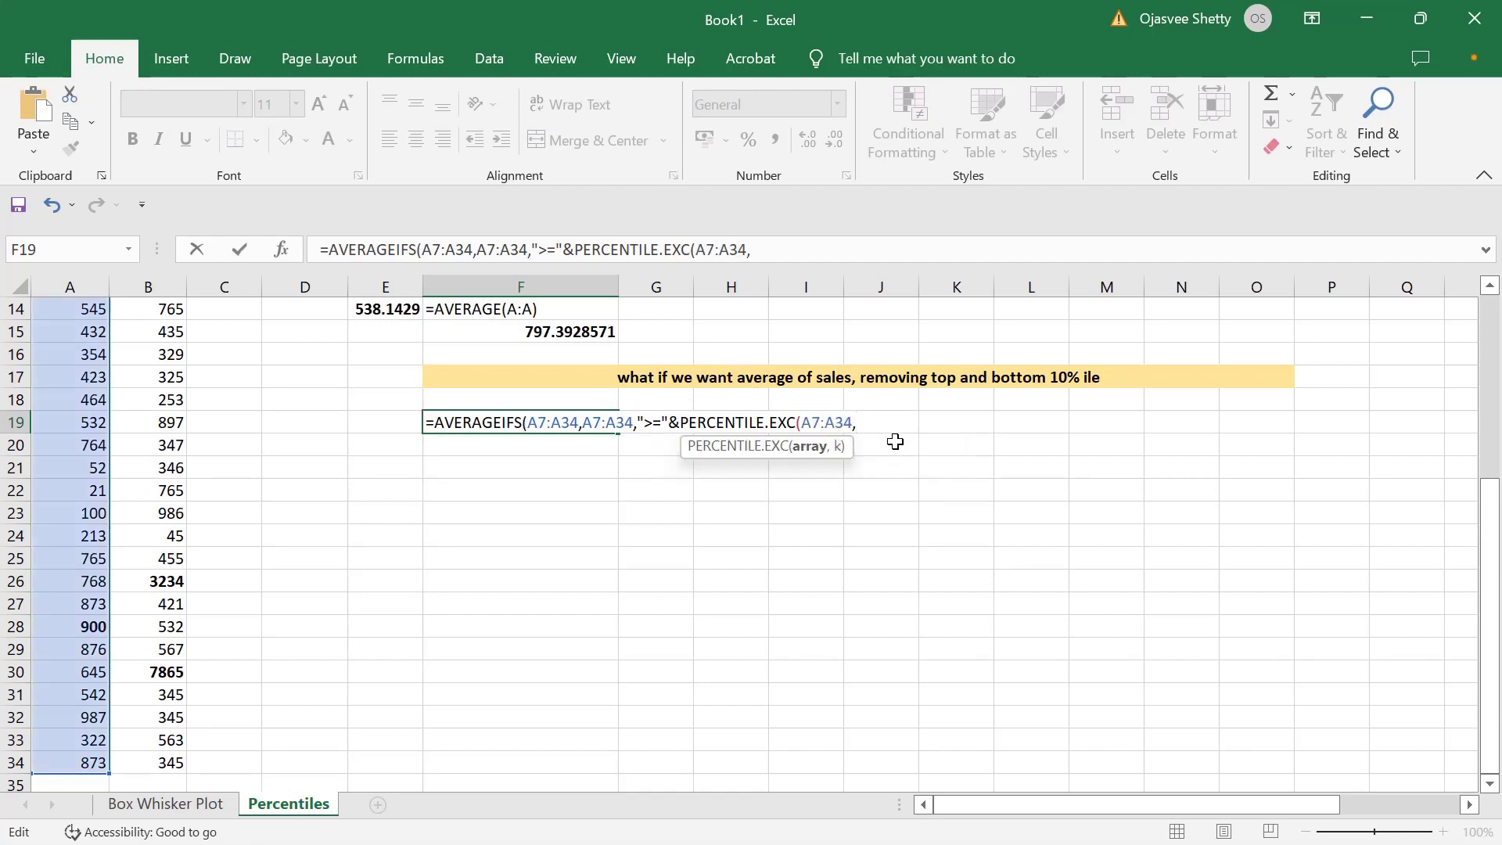
text(0.1))
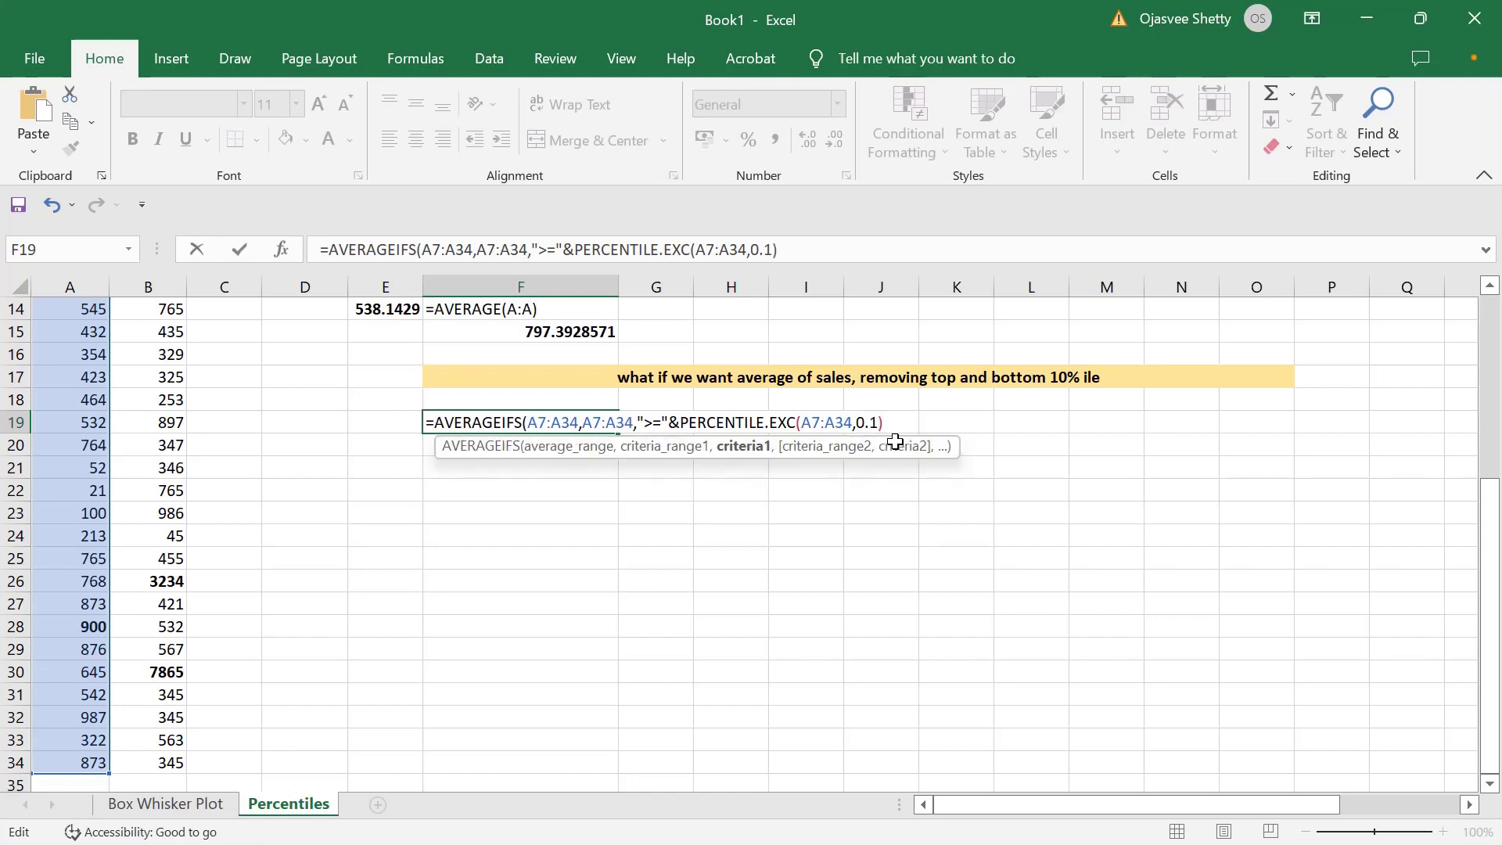
text(,)
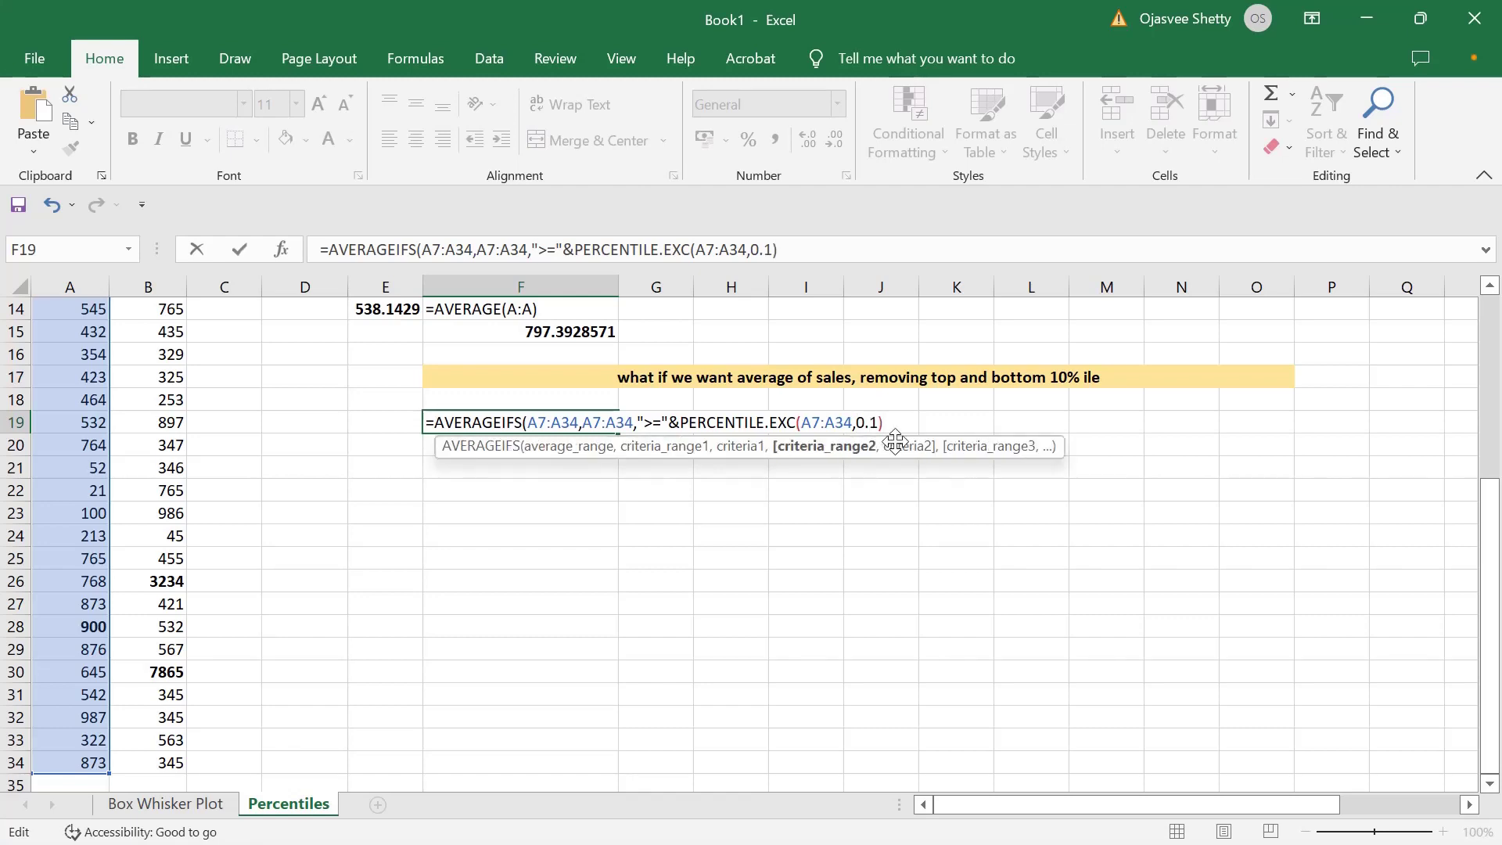
click(551, 445)
Replace the AVERAGEIFS arguments with A7:A34,A7:A34, dropping the earlier lower-bound criterion
drag(529, 423, 885, 422)
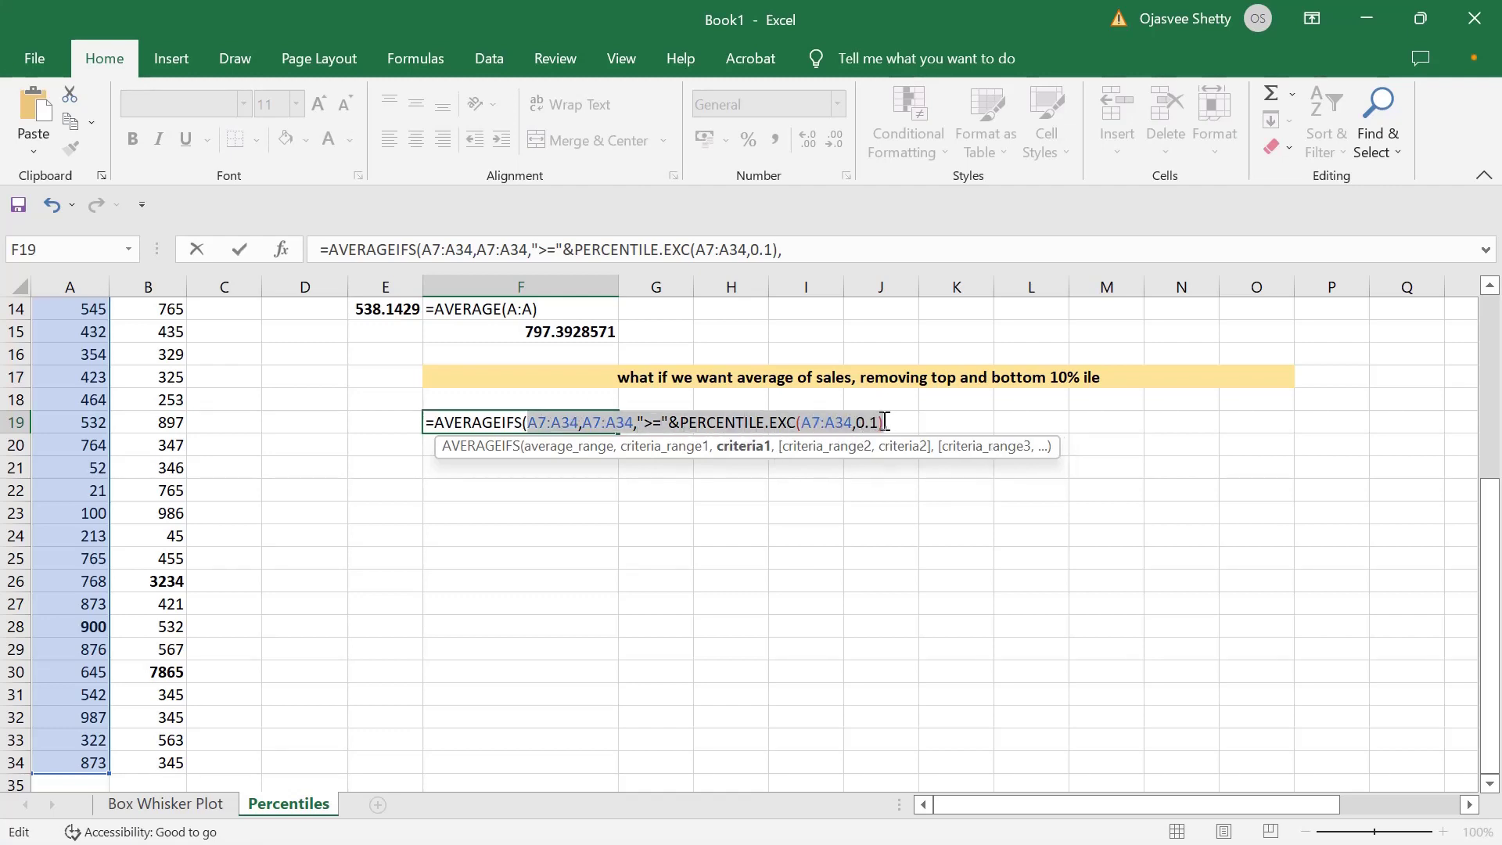
text(A7:A34,,)
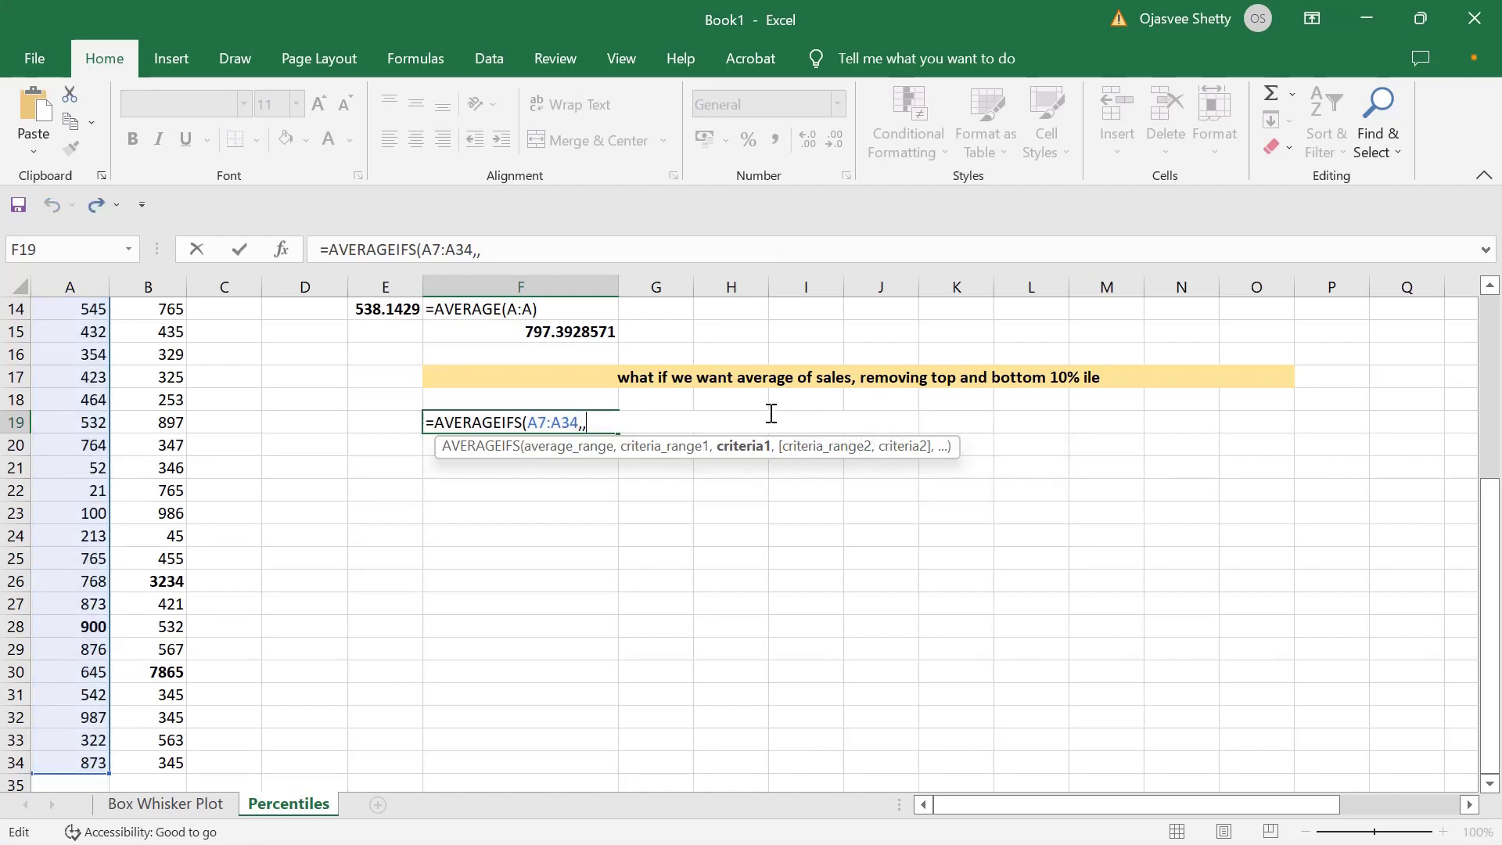
key(BackSpace)
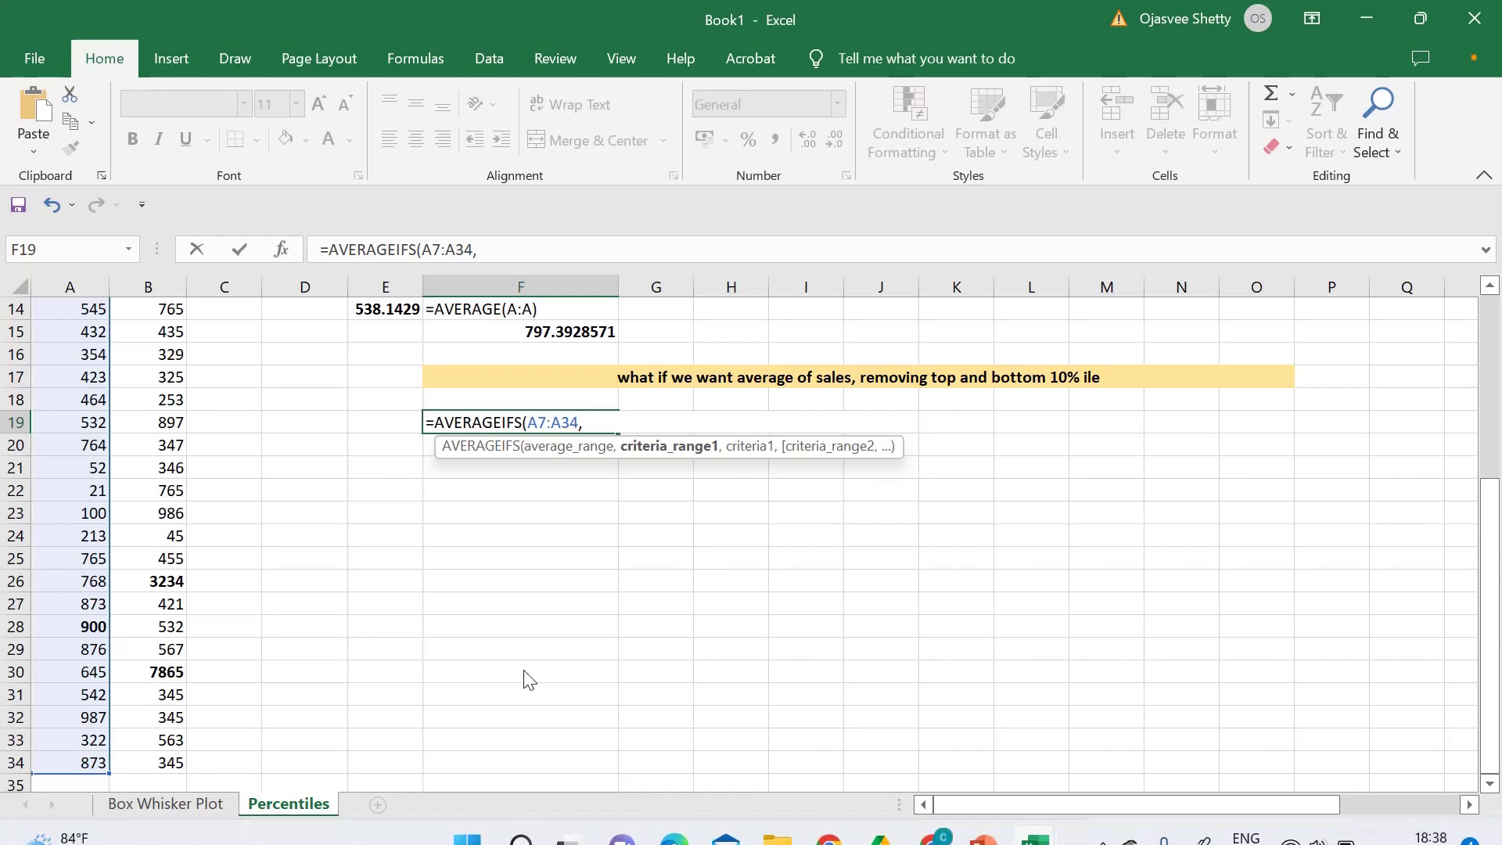
drag(580, 423, 526, 423)
Add a ">="&PERCENTILE.EXC criterion after the A7:A34 criteria range
key(ctrl+c)
click(615, 422)
key(ctrl+v)
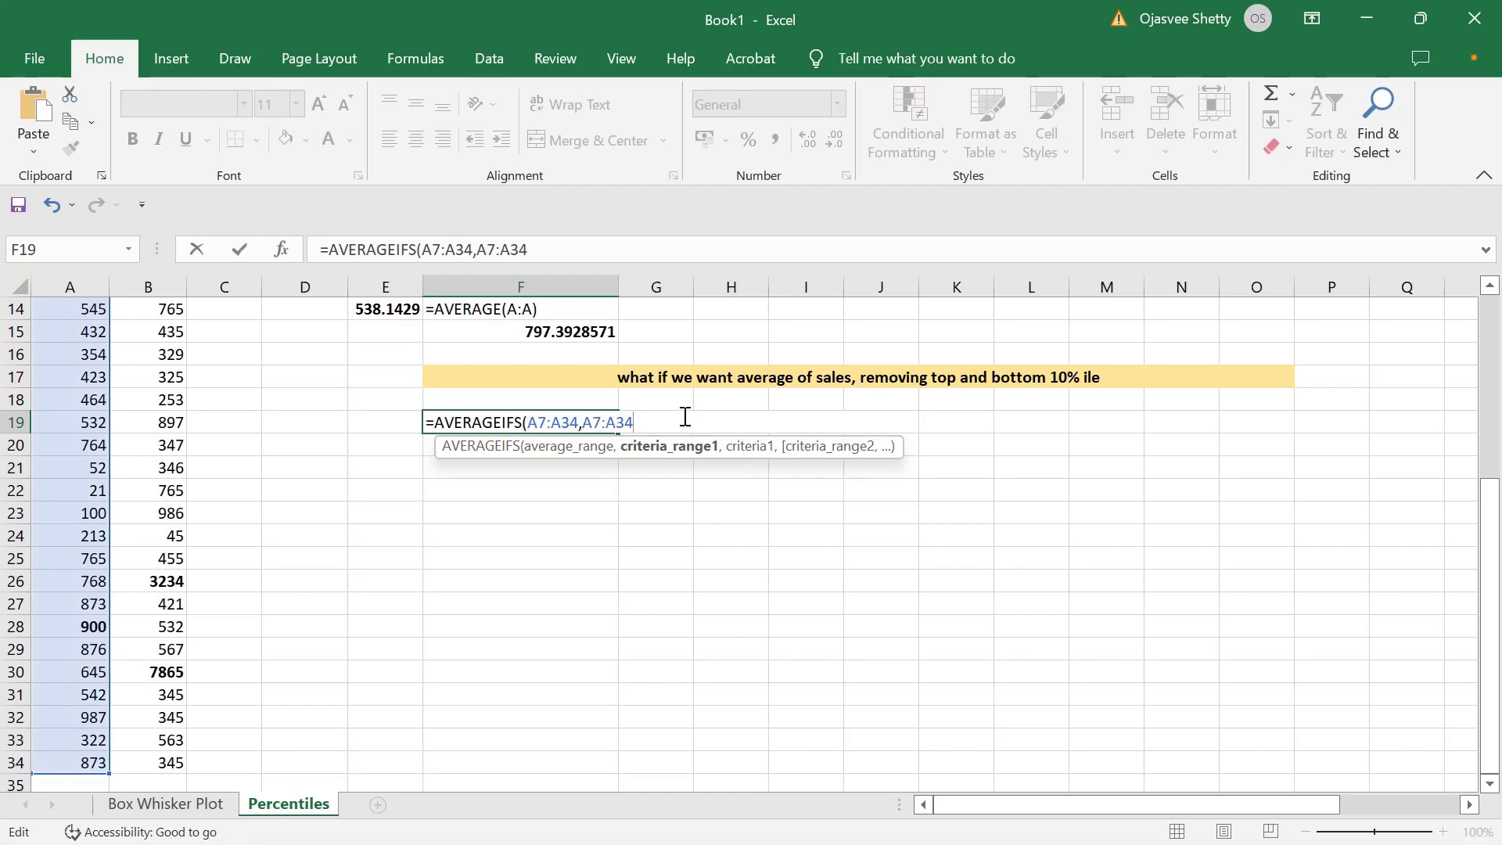
text(,">)
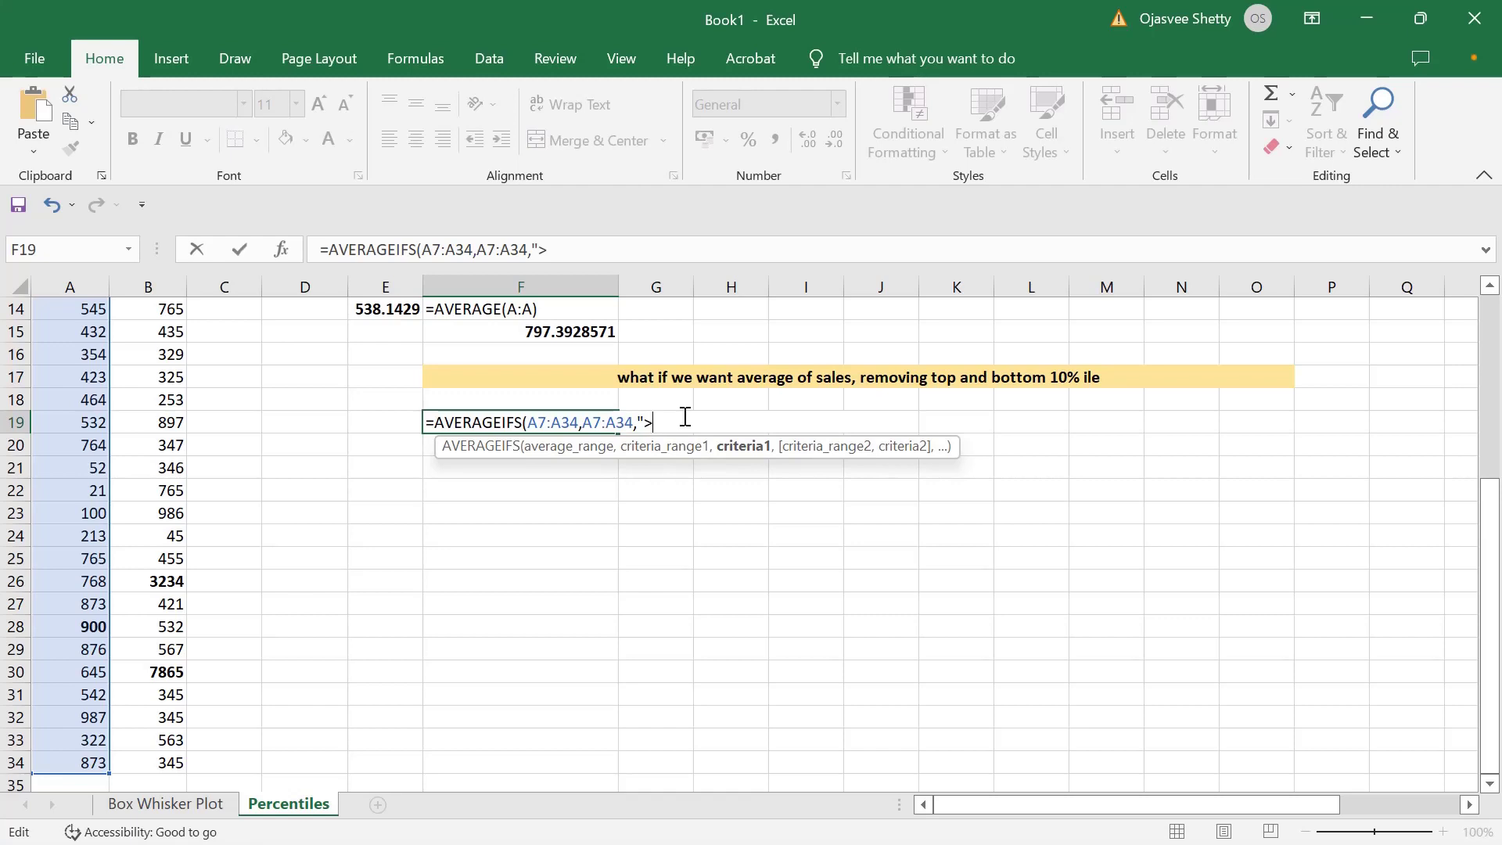
text(+")
key(BackSpace)
key(BackSpace)
text(=&per)
key(Tab)
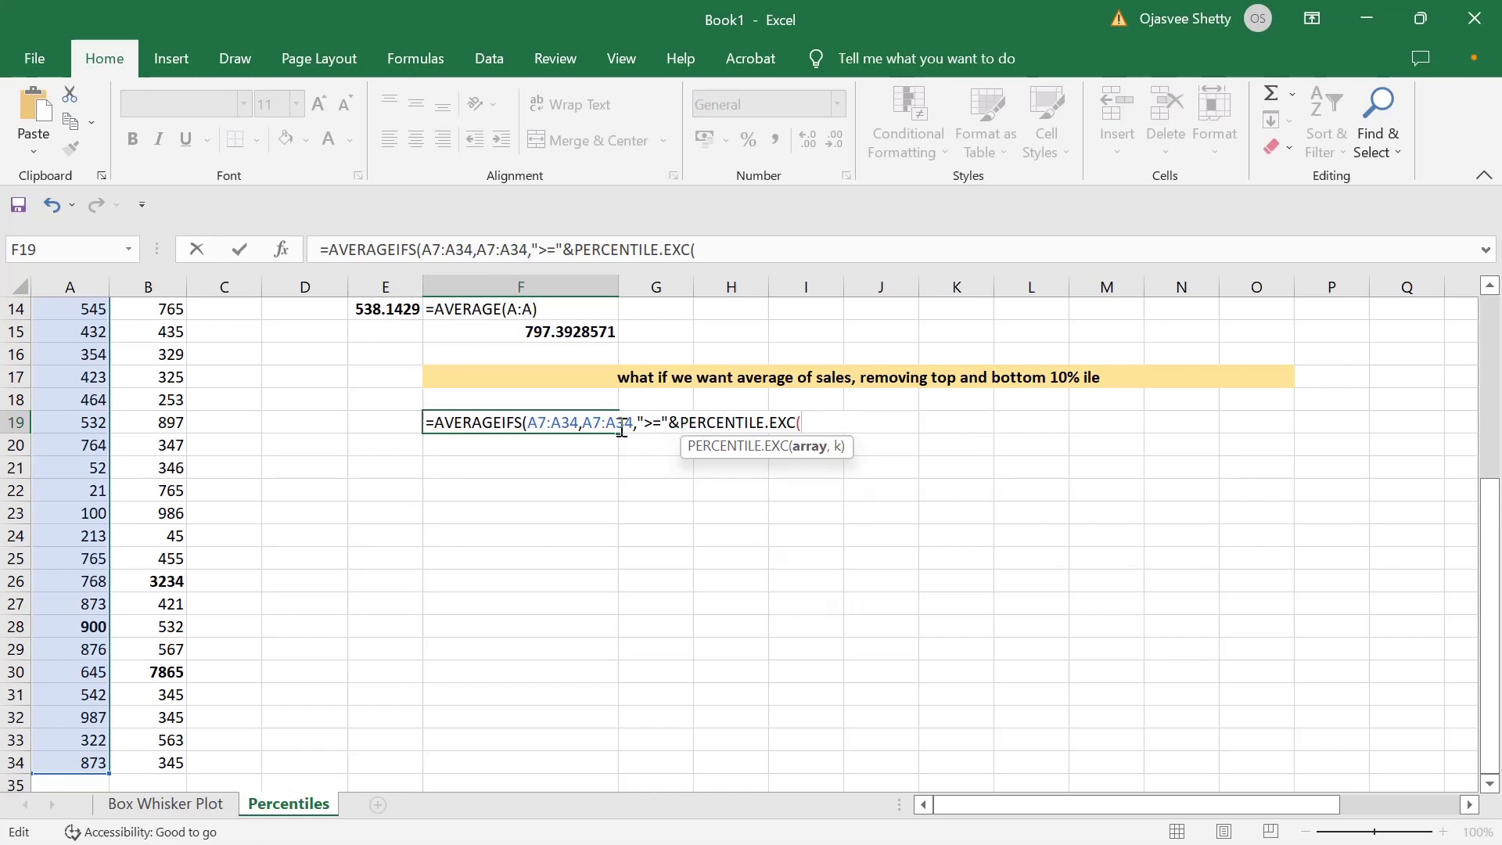
Complete the lower bound as PERCENTILE.EXC(A7:A34,0.10), removing the doubled parenthesis
drag(579, 429, 522, 428)
key(ctrl+c)
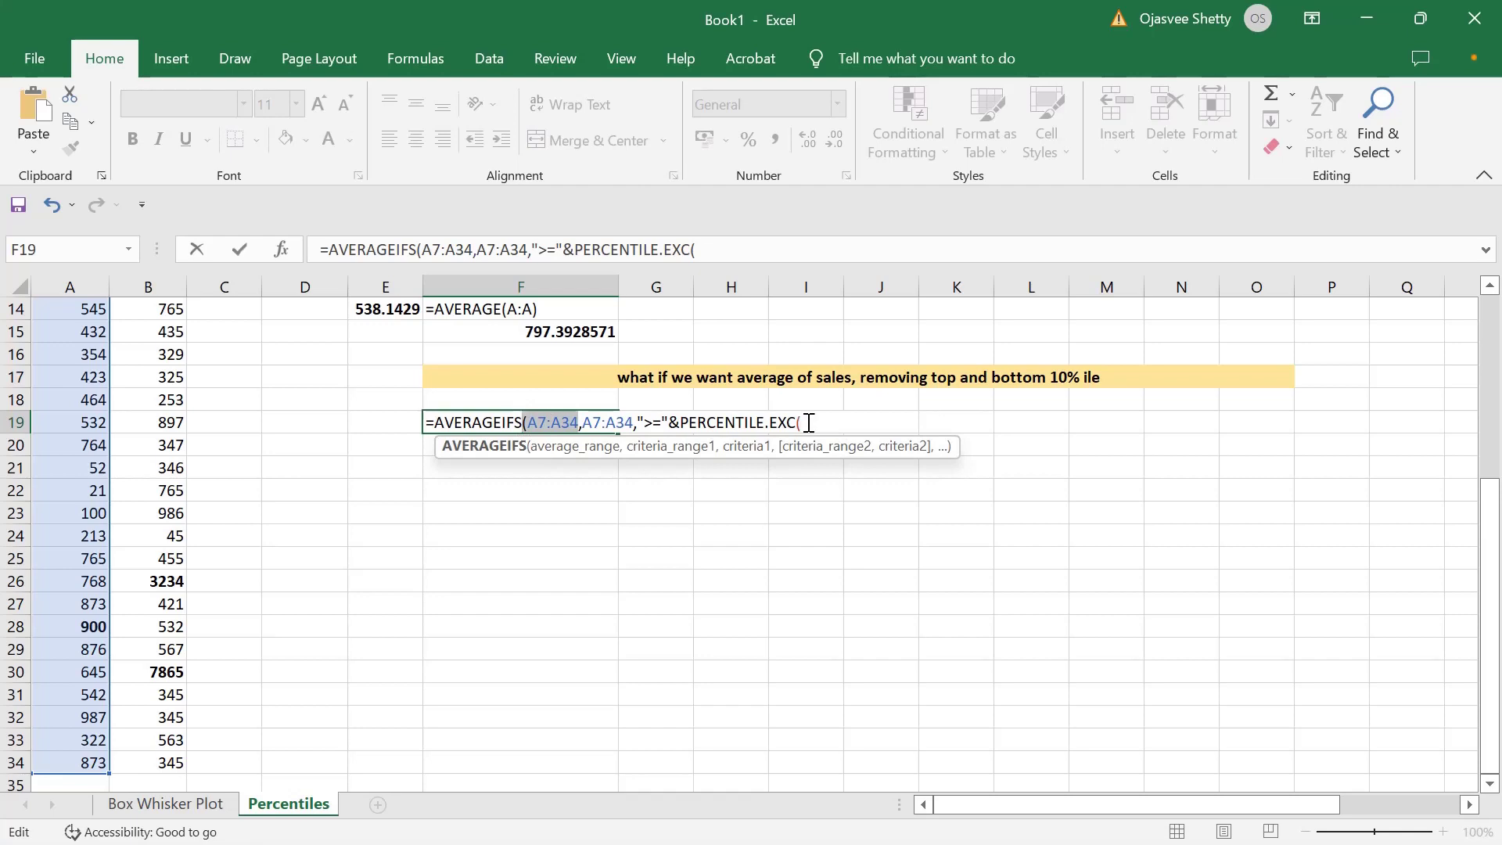
click(806, 423)
key(ctrl+v)
text(,)
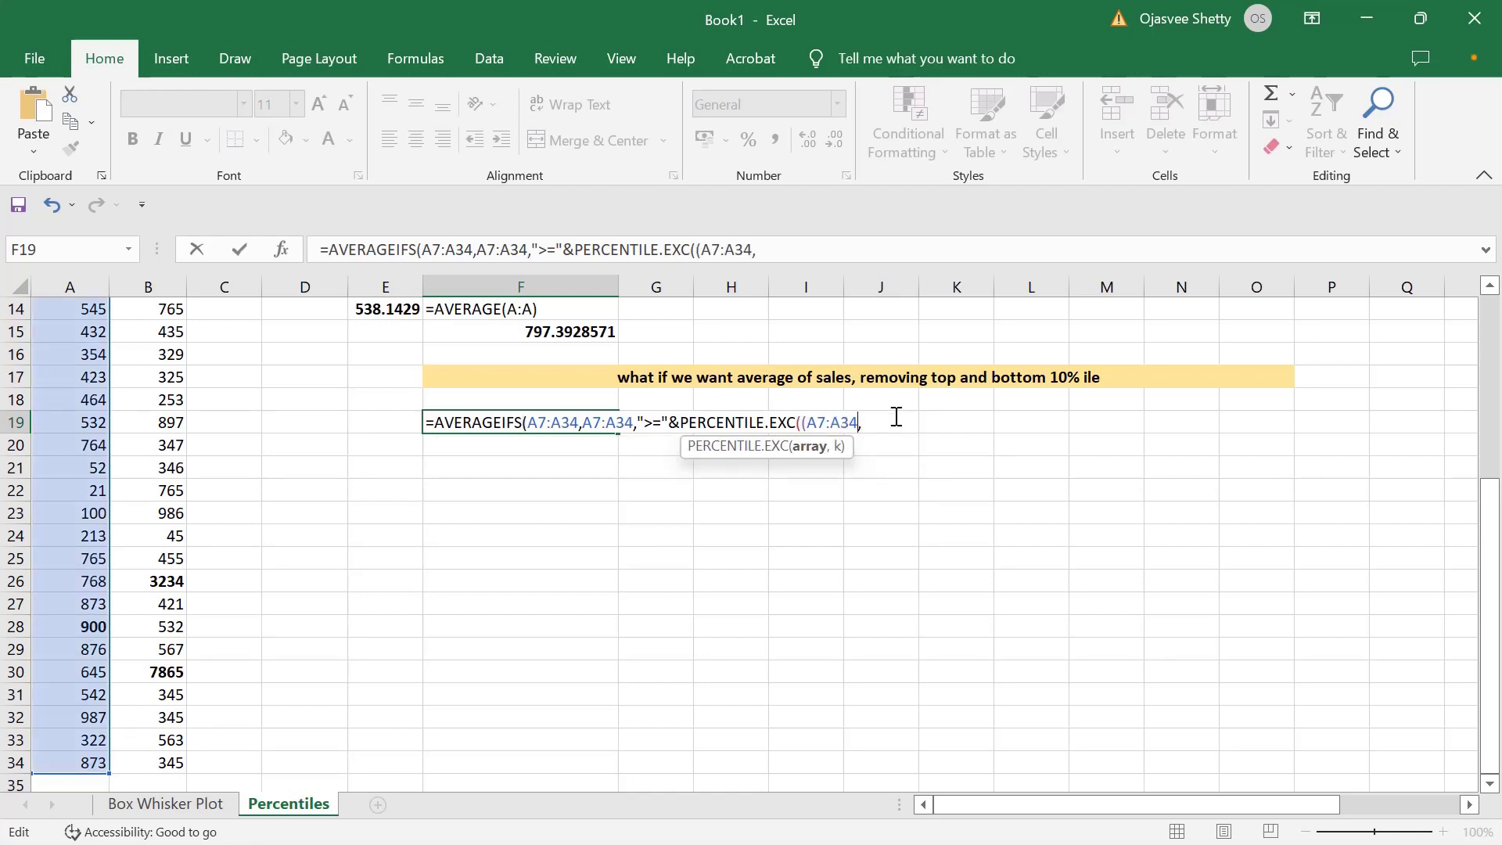
key(Left)
key(Left)
key(Left)
key(Left)
key(Left)
key(Left)
key(Left)
key(BackSpace)
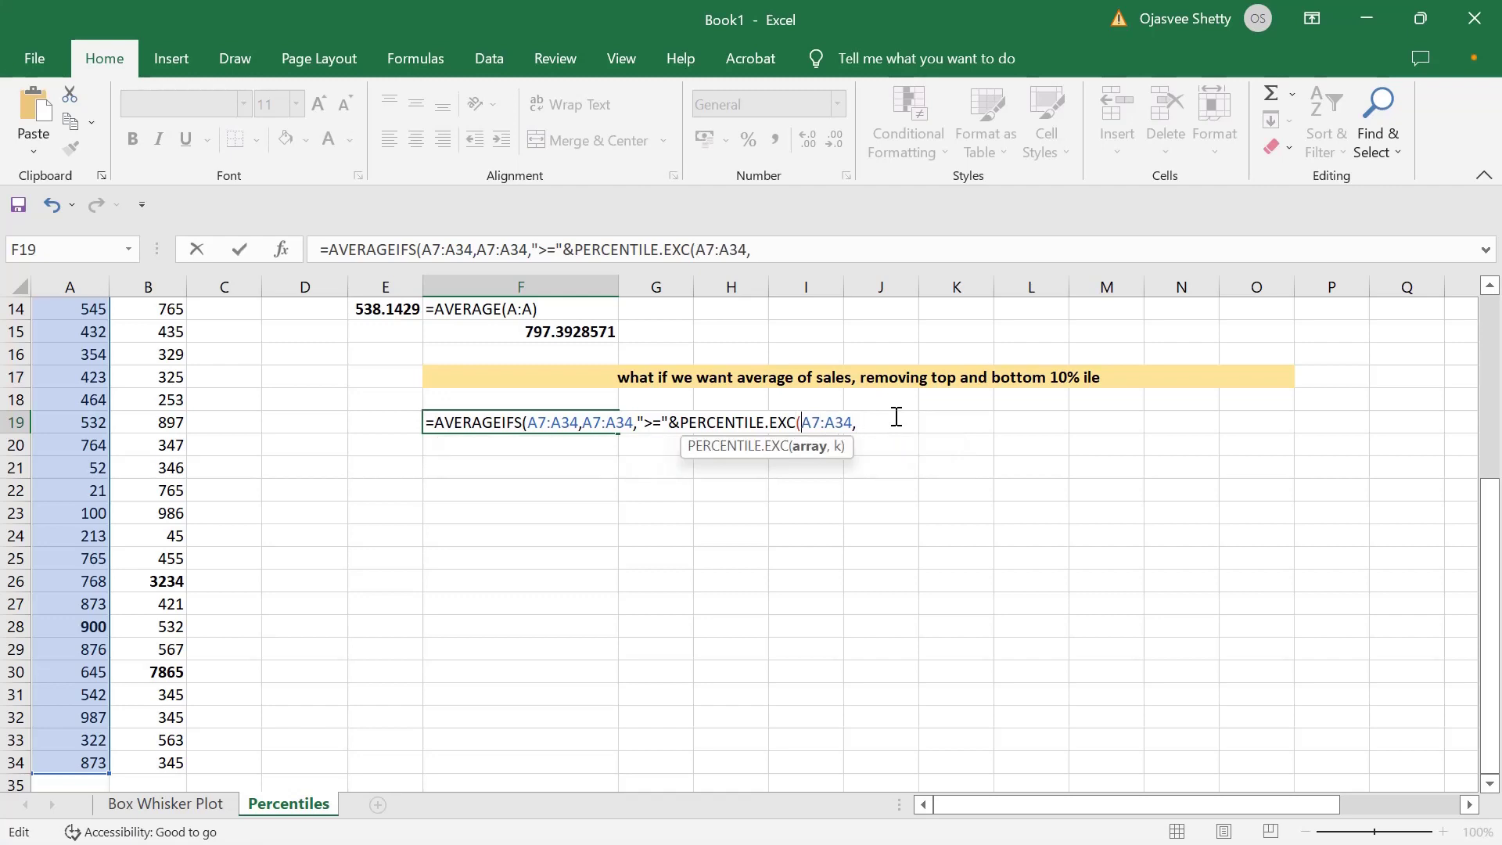
key(End)
text(0.10))
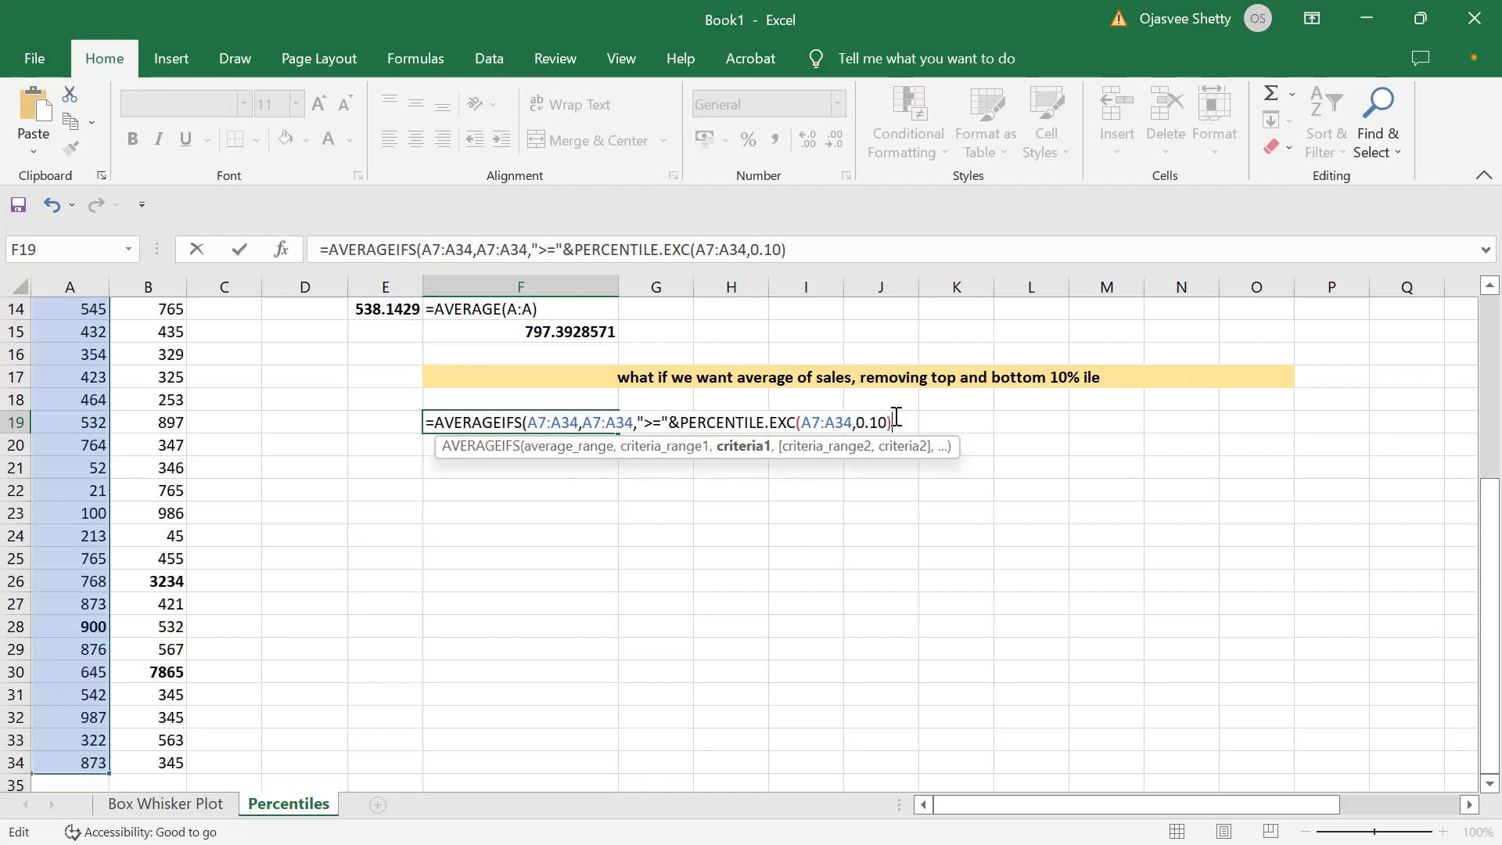
text(,)
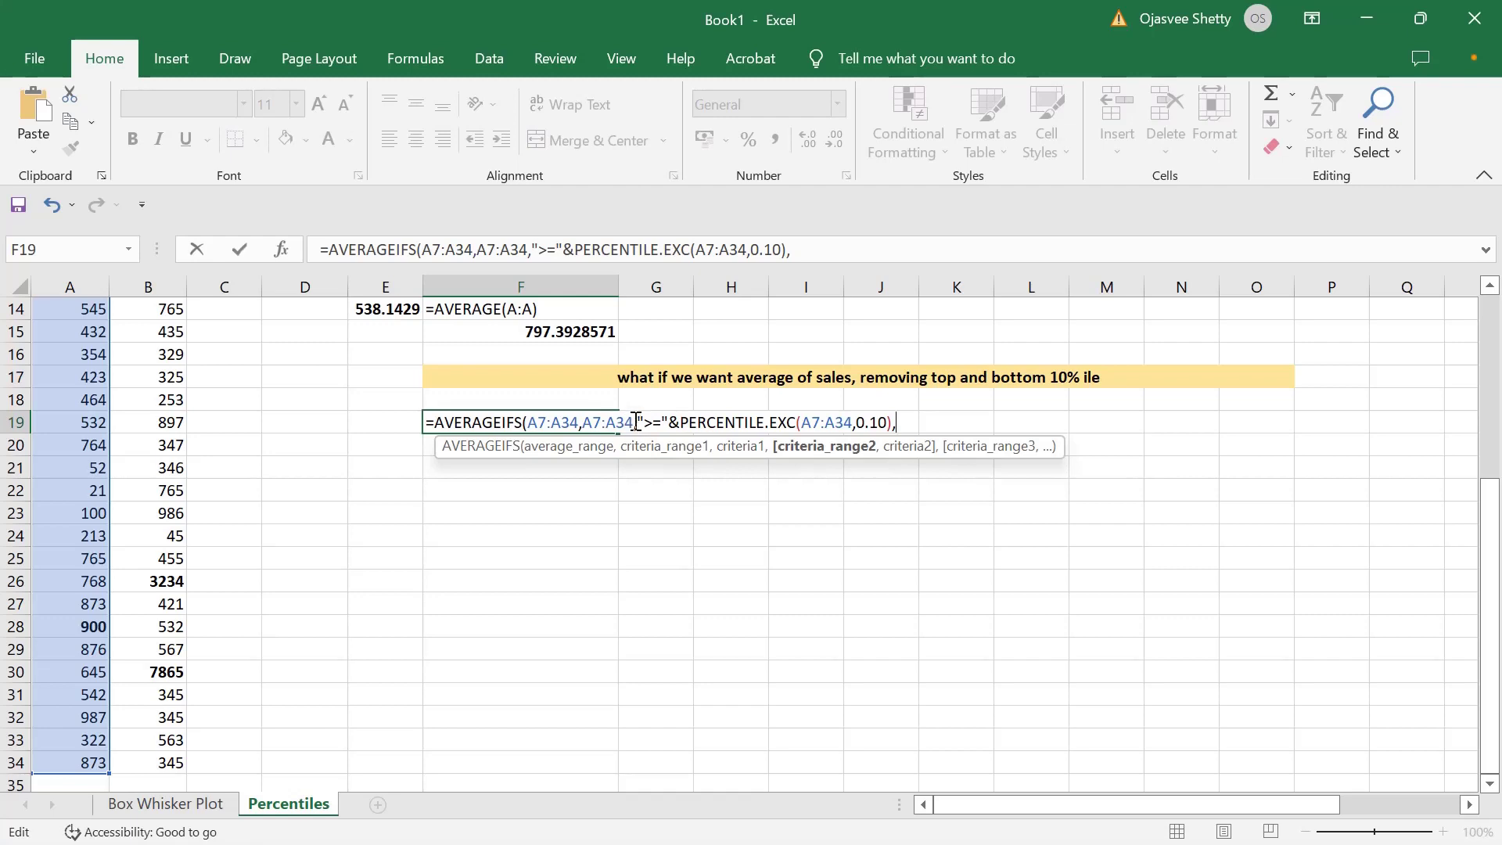
Add the upper bound A7:A34 "<="&PERCENTILE.EXC(A7:A34,0.90) and commit, giving 546.1666667
drag(580, 422, 528, 423)
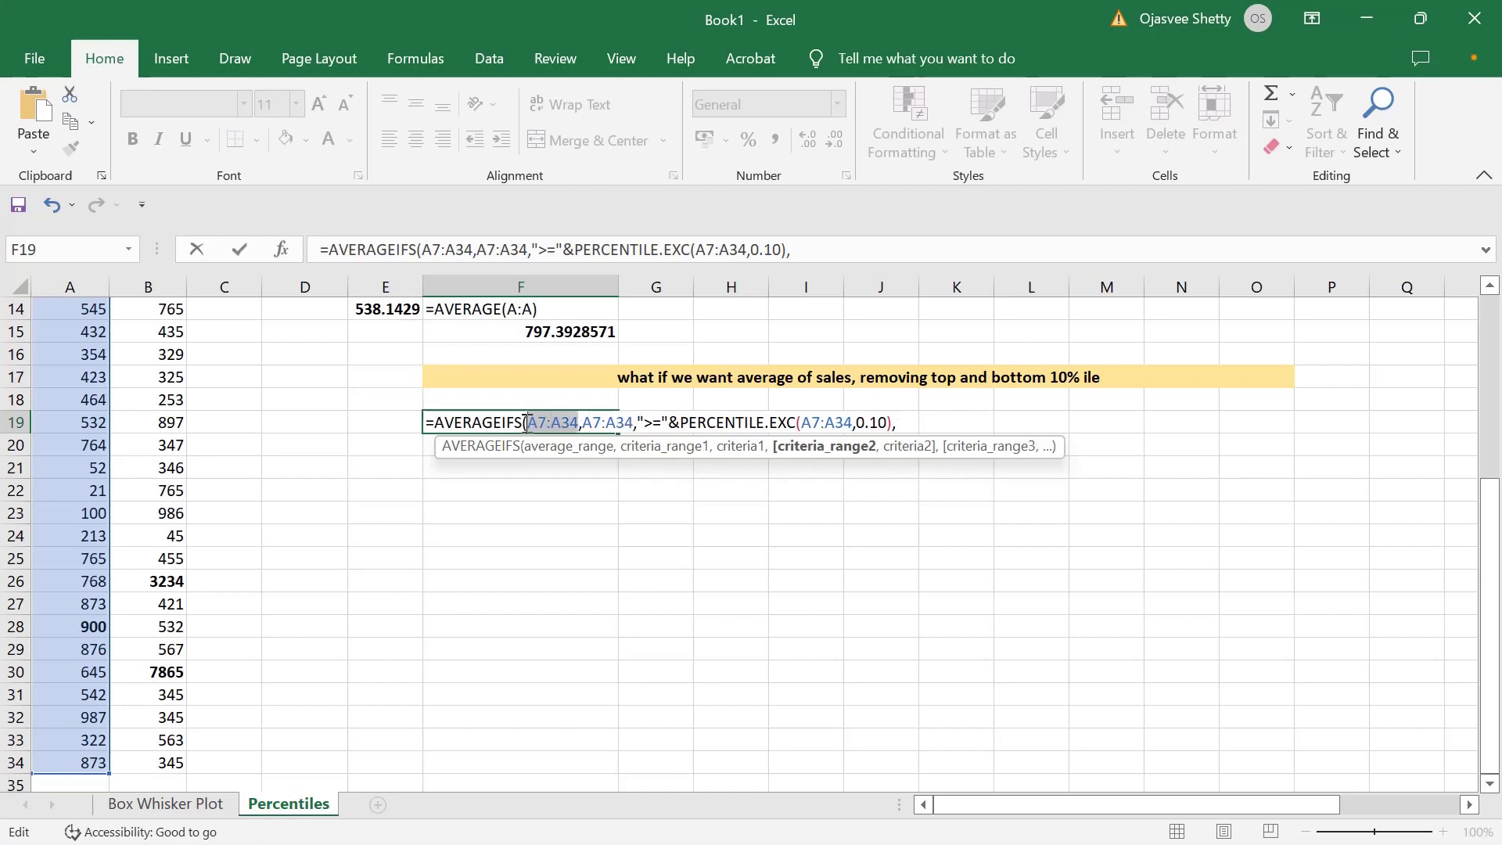
key(ctrl+c)
click(905, 423)
key(ctrl+v)
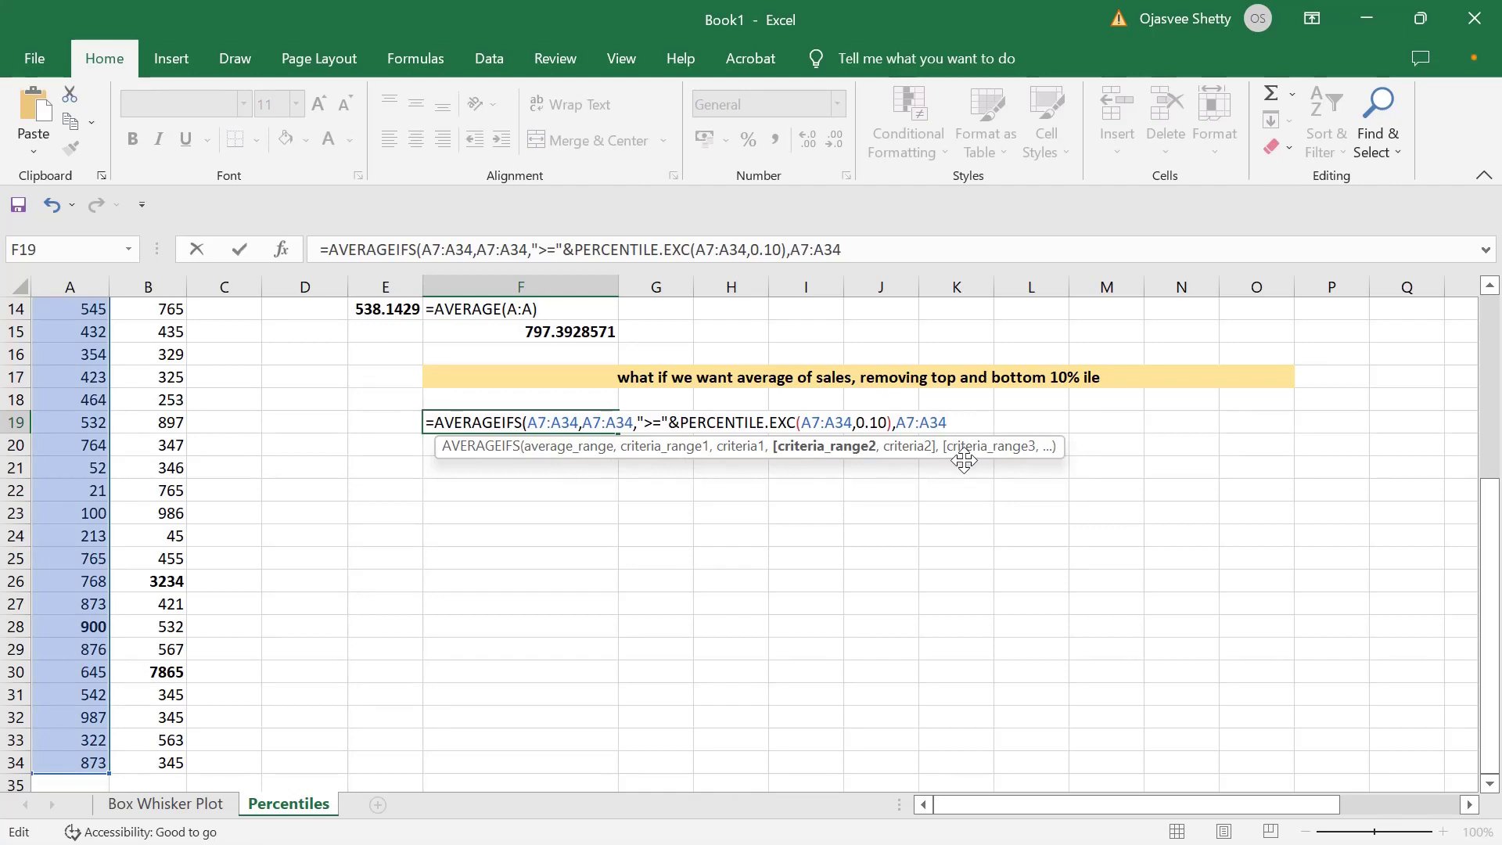
text(,"")
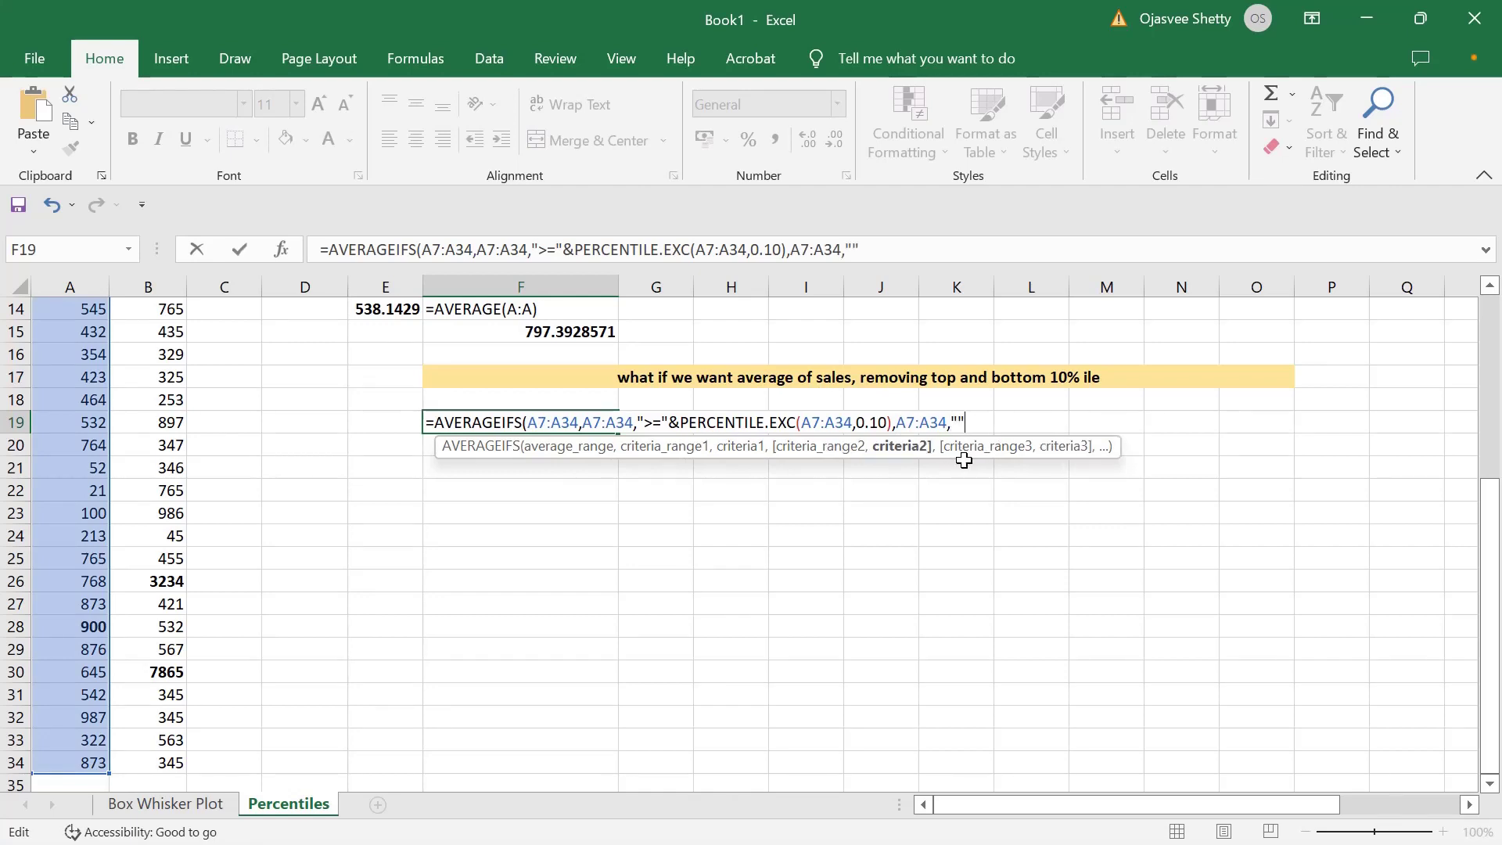
text(<=)
text(&per)
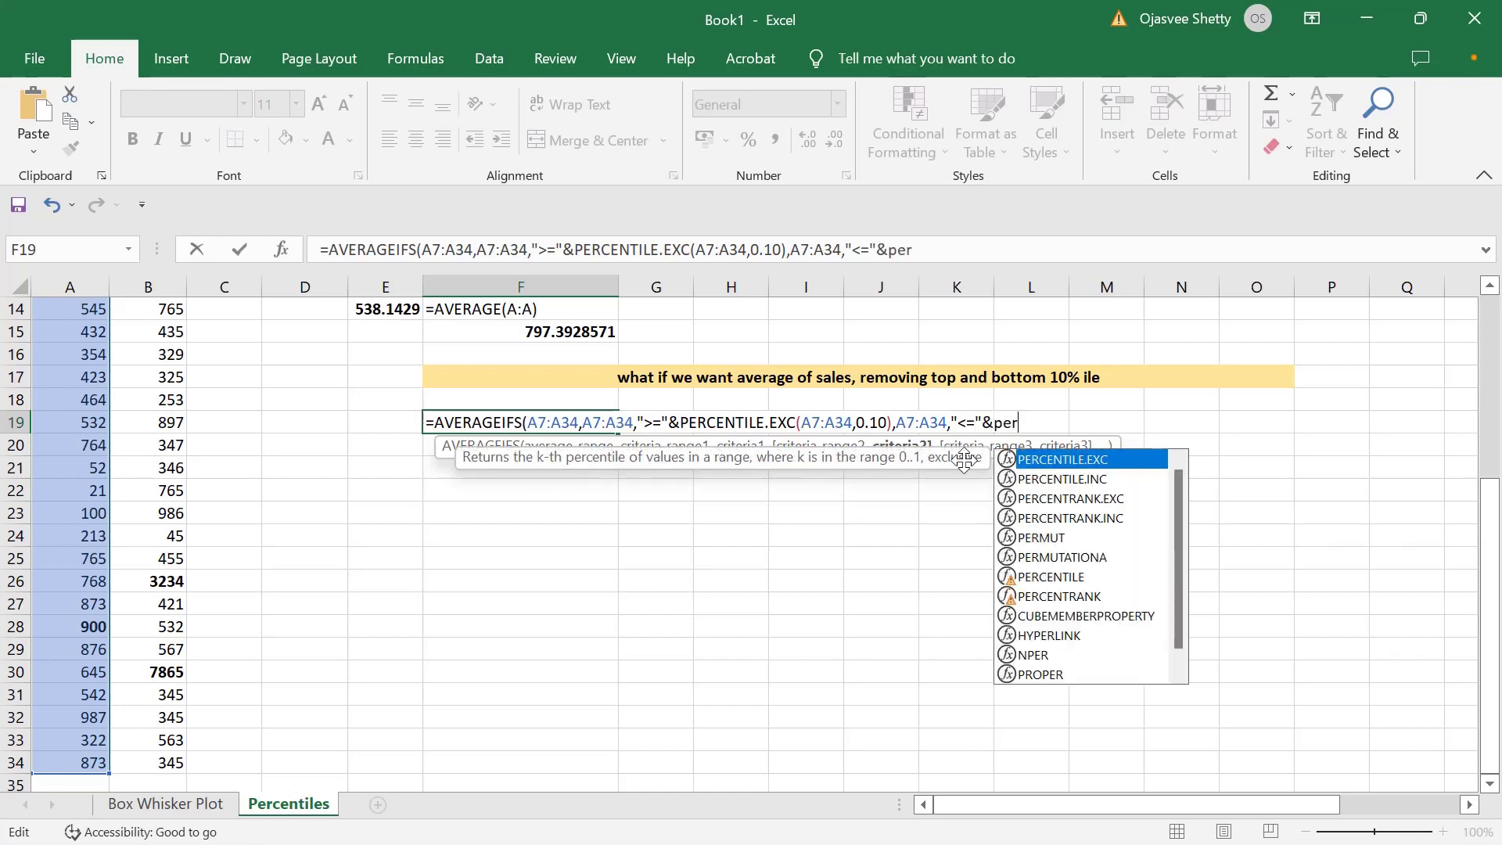
key(Tab)
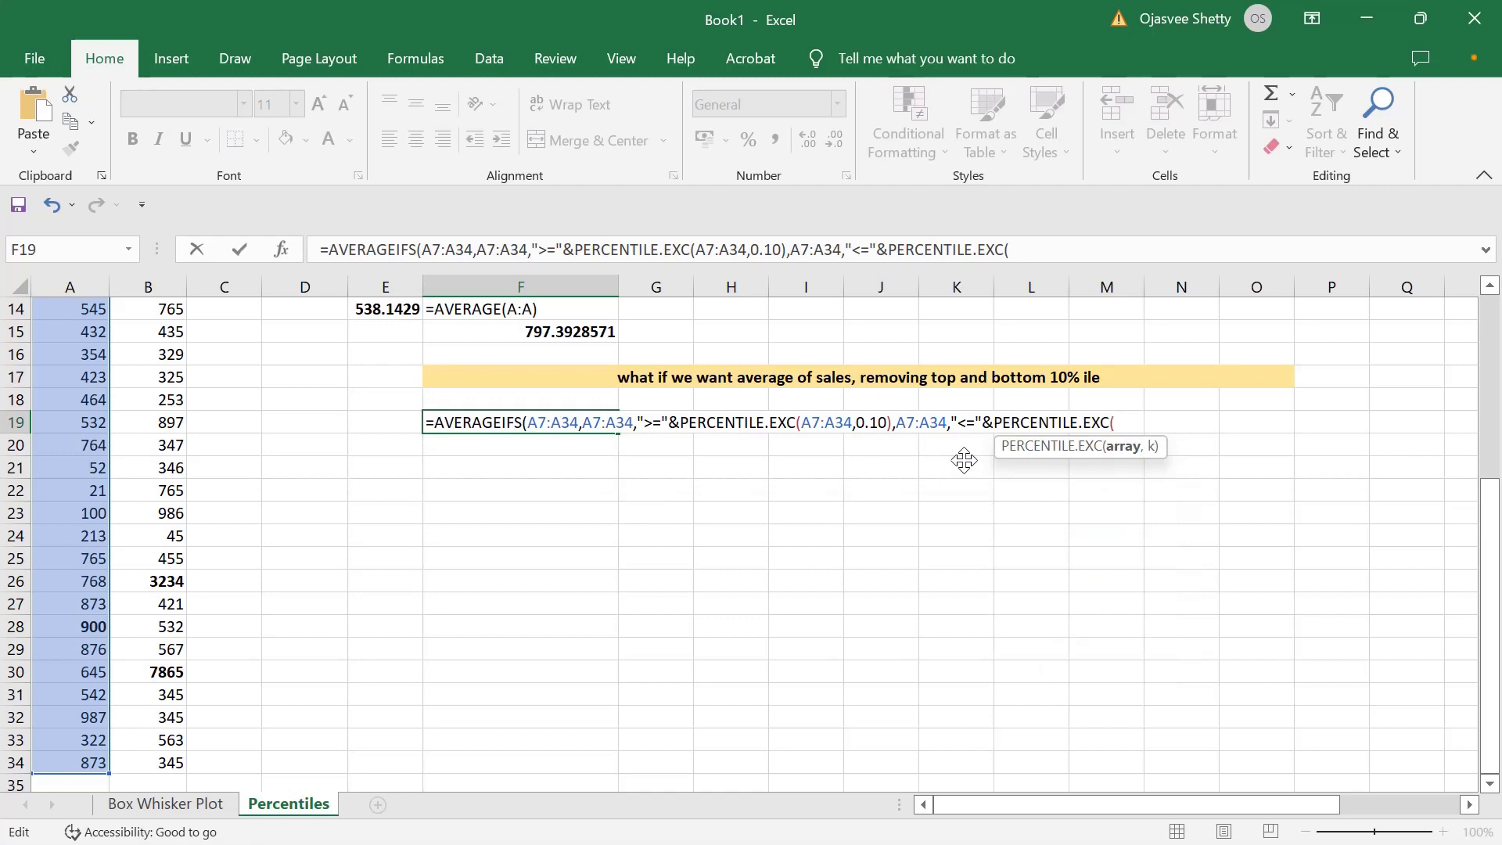
double_click(823, 423)
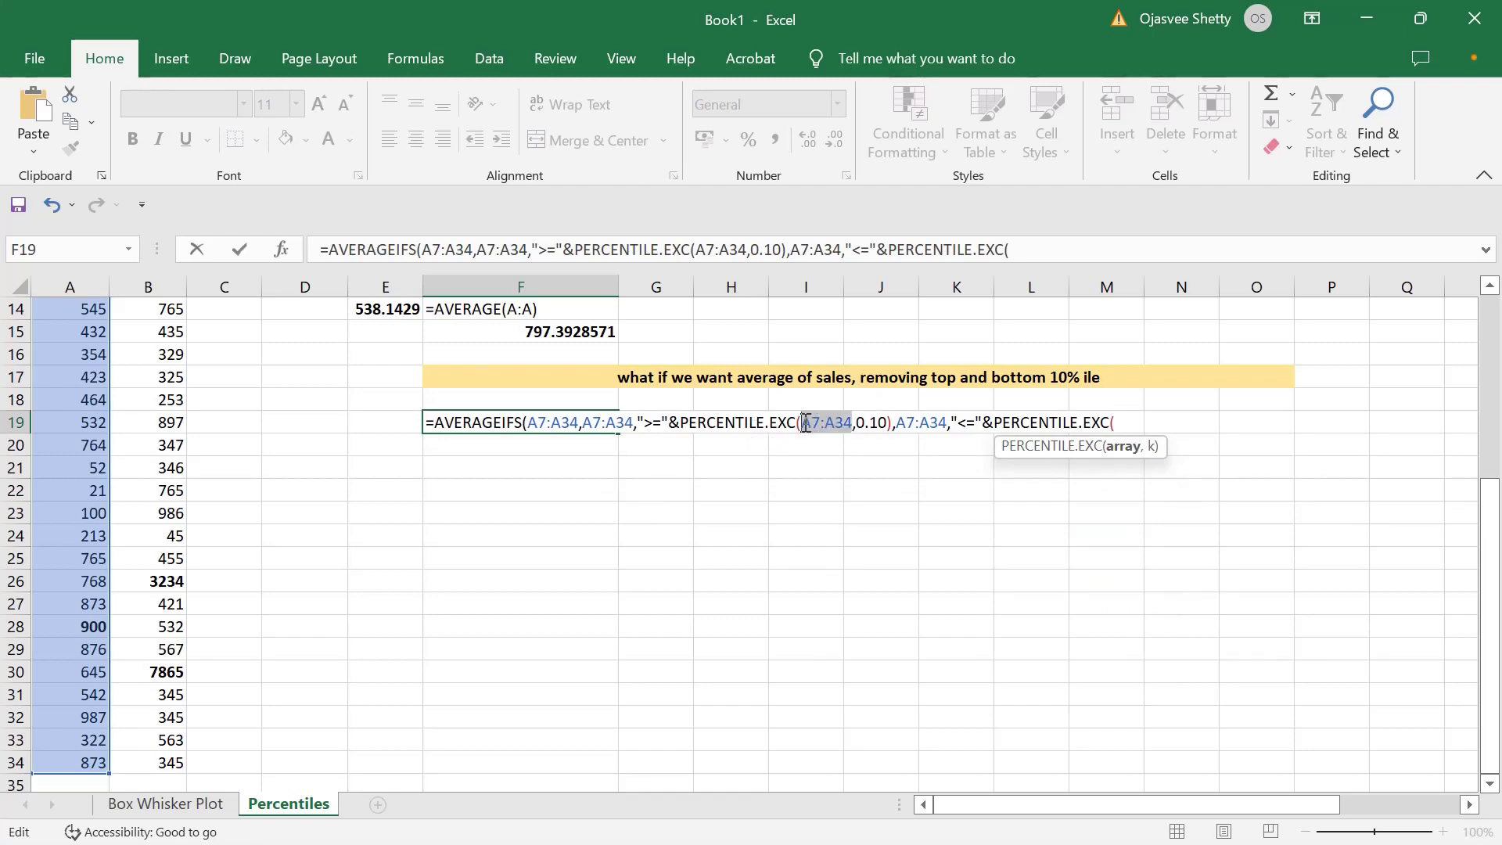
click(1118, 422)
key(ctrl+v)
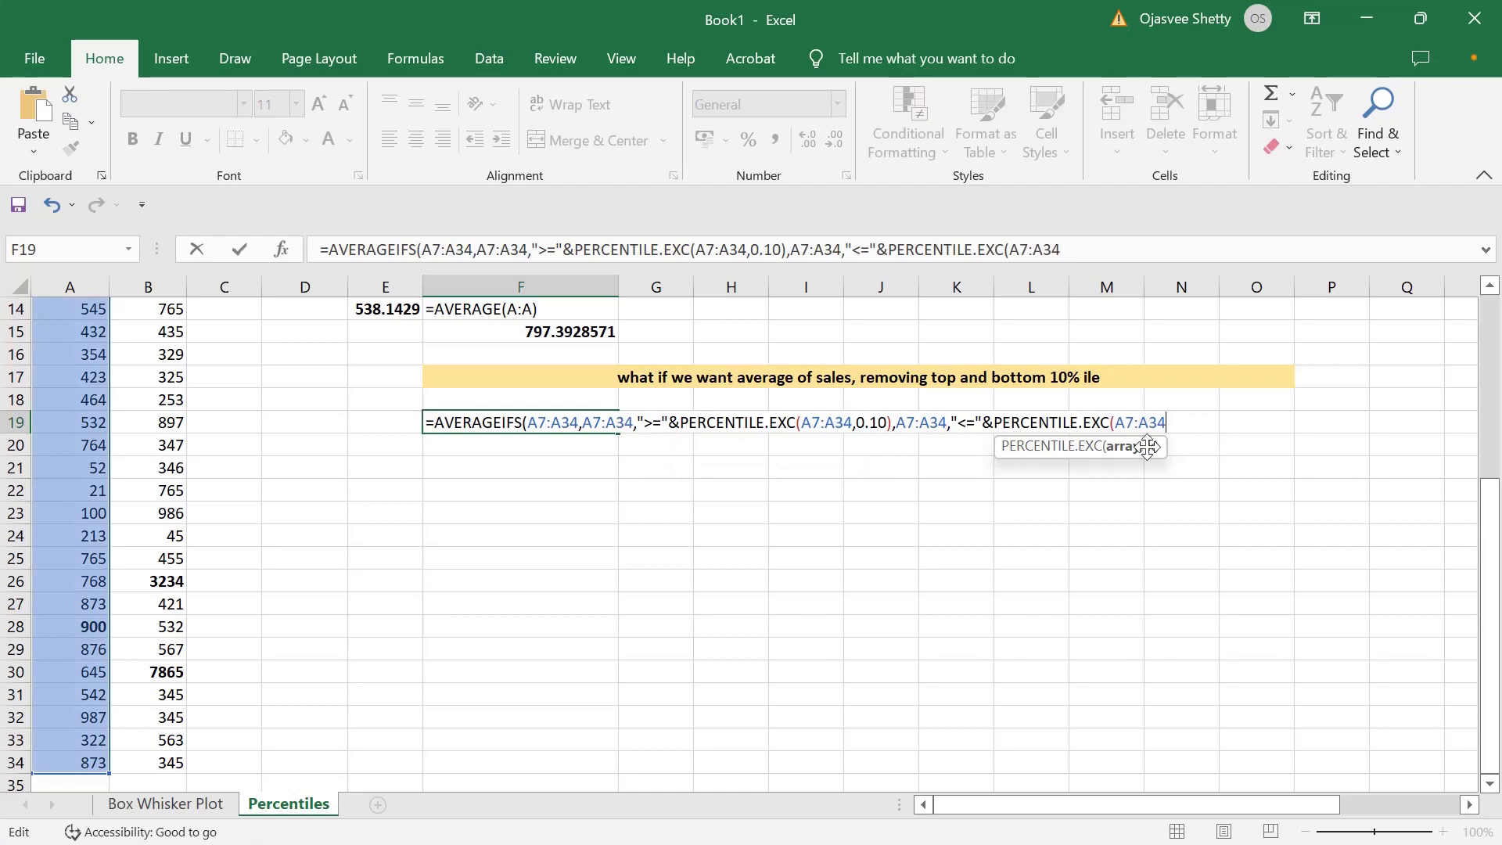
text(,0.90)
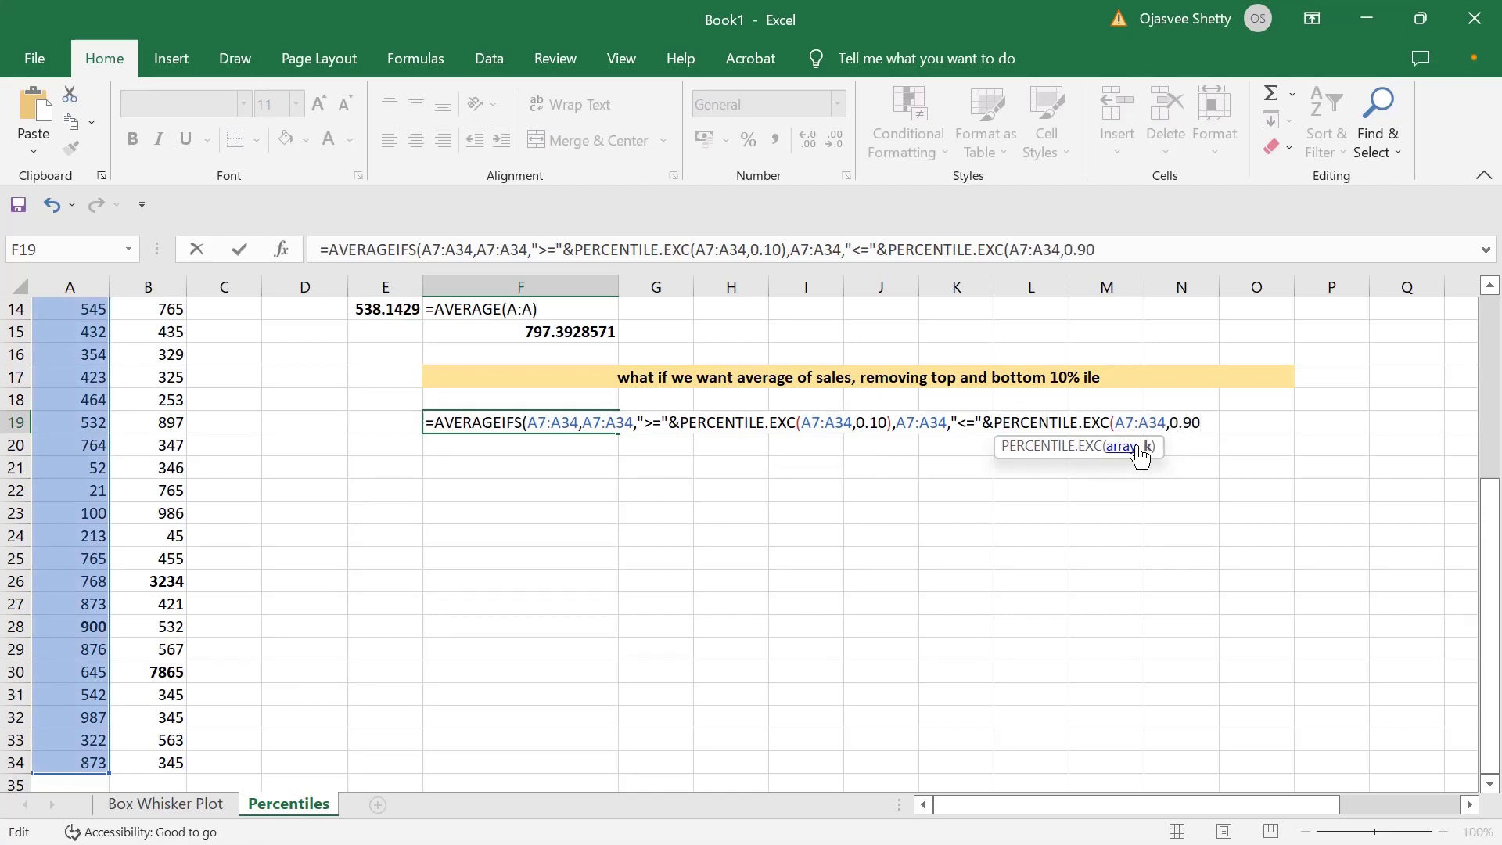
text()))
key(Return)
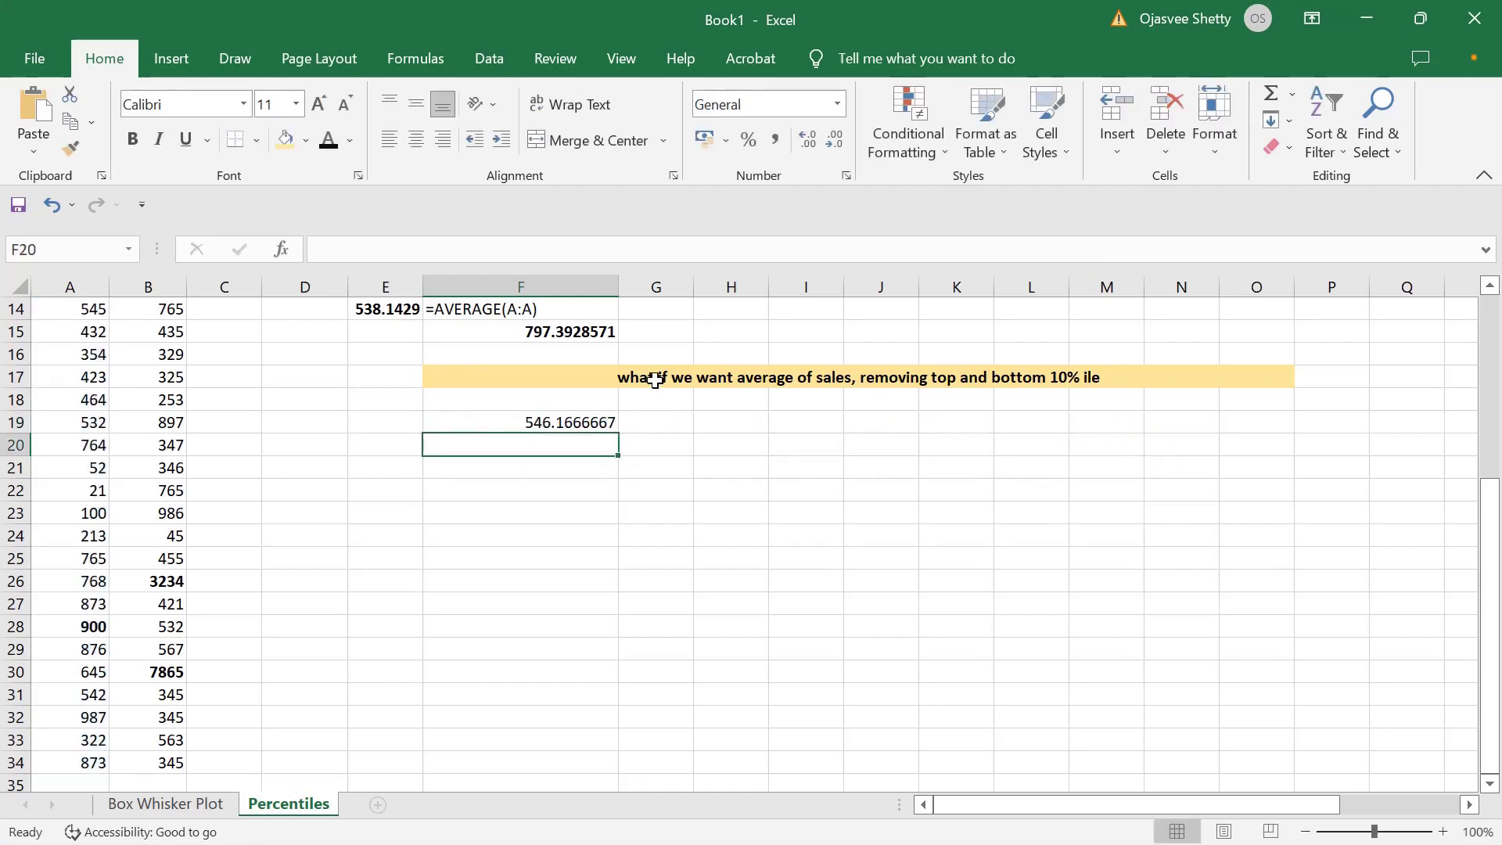
Show F19's formula with =FORMULATEXT(F19) in G19, merged across G19:Q19 and bold
click(668, 420)
text(=form)
key(Tab)
click(548, 423)
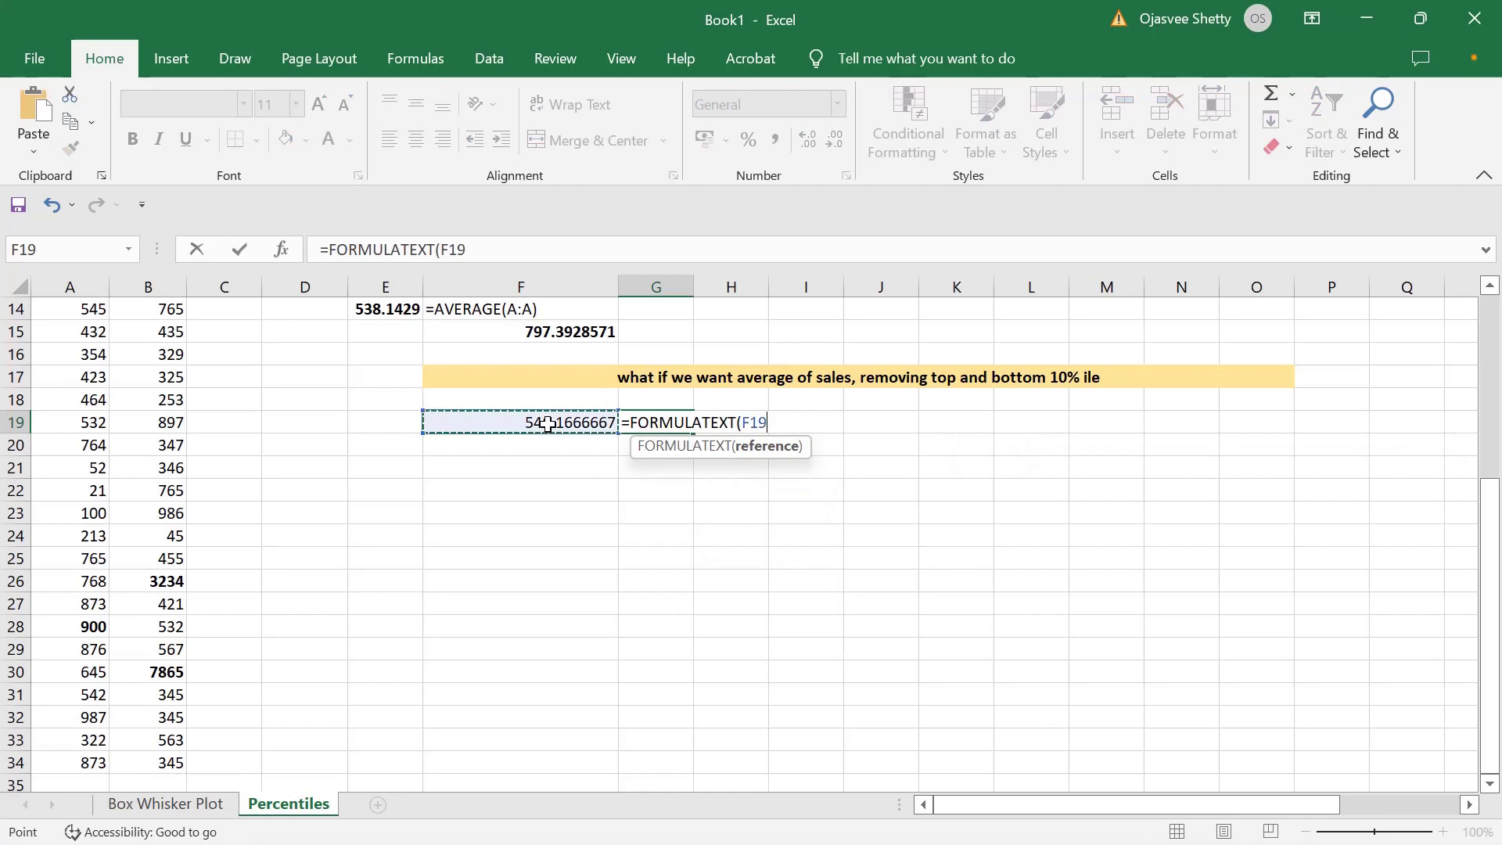
text())
key(Return)
click(763, 466)
drag(660, 429, 1399, 423)
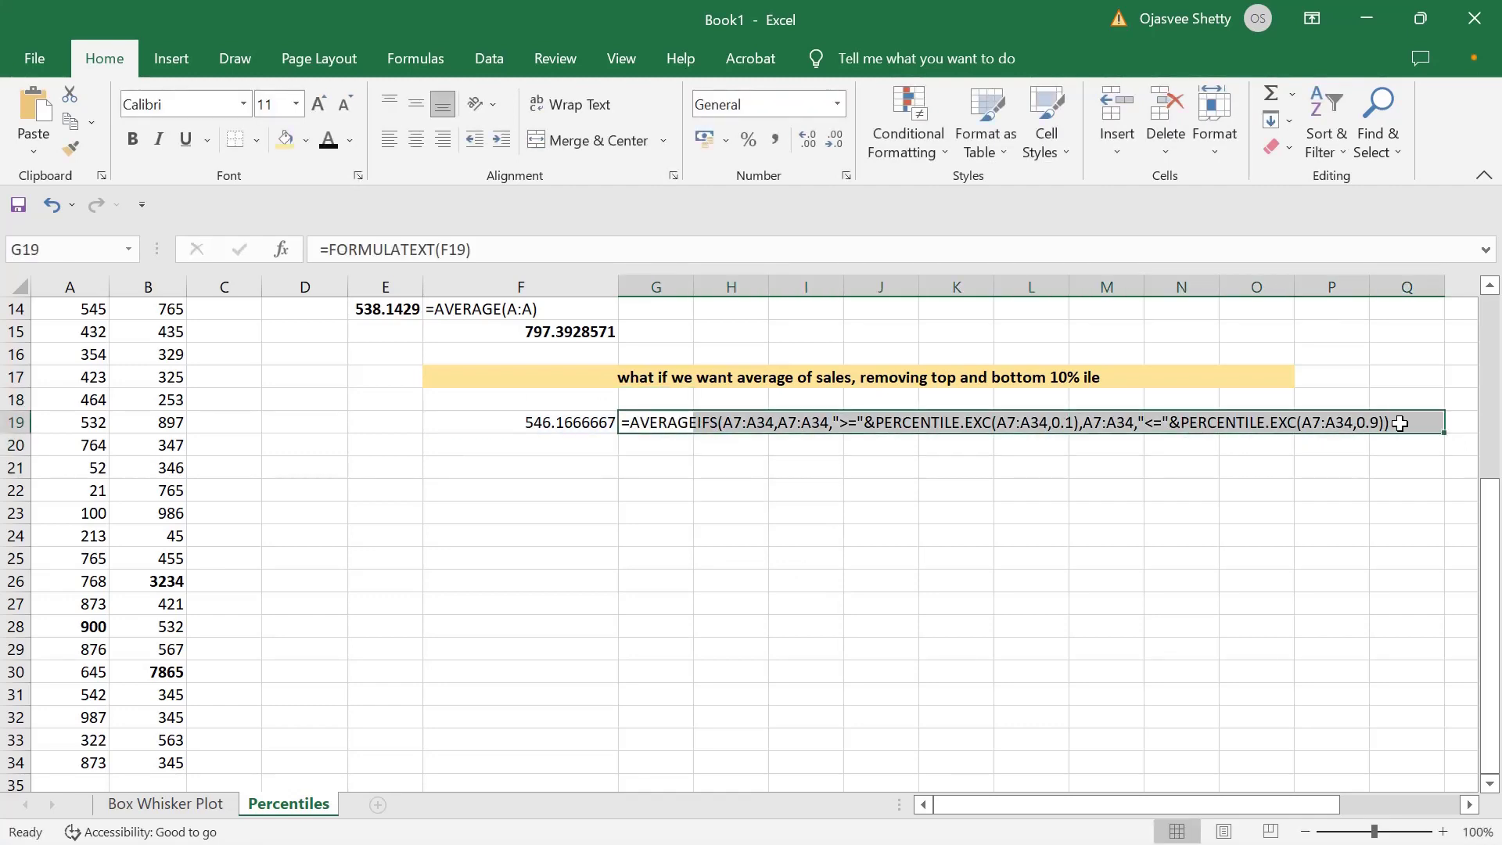
click(571, 143)
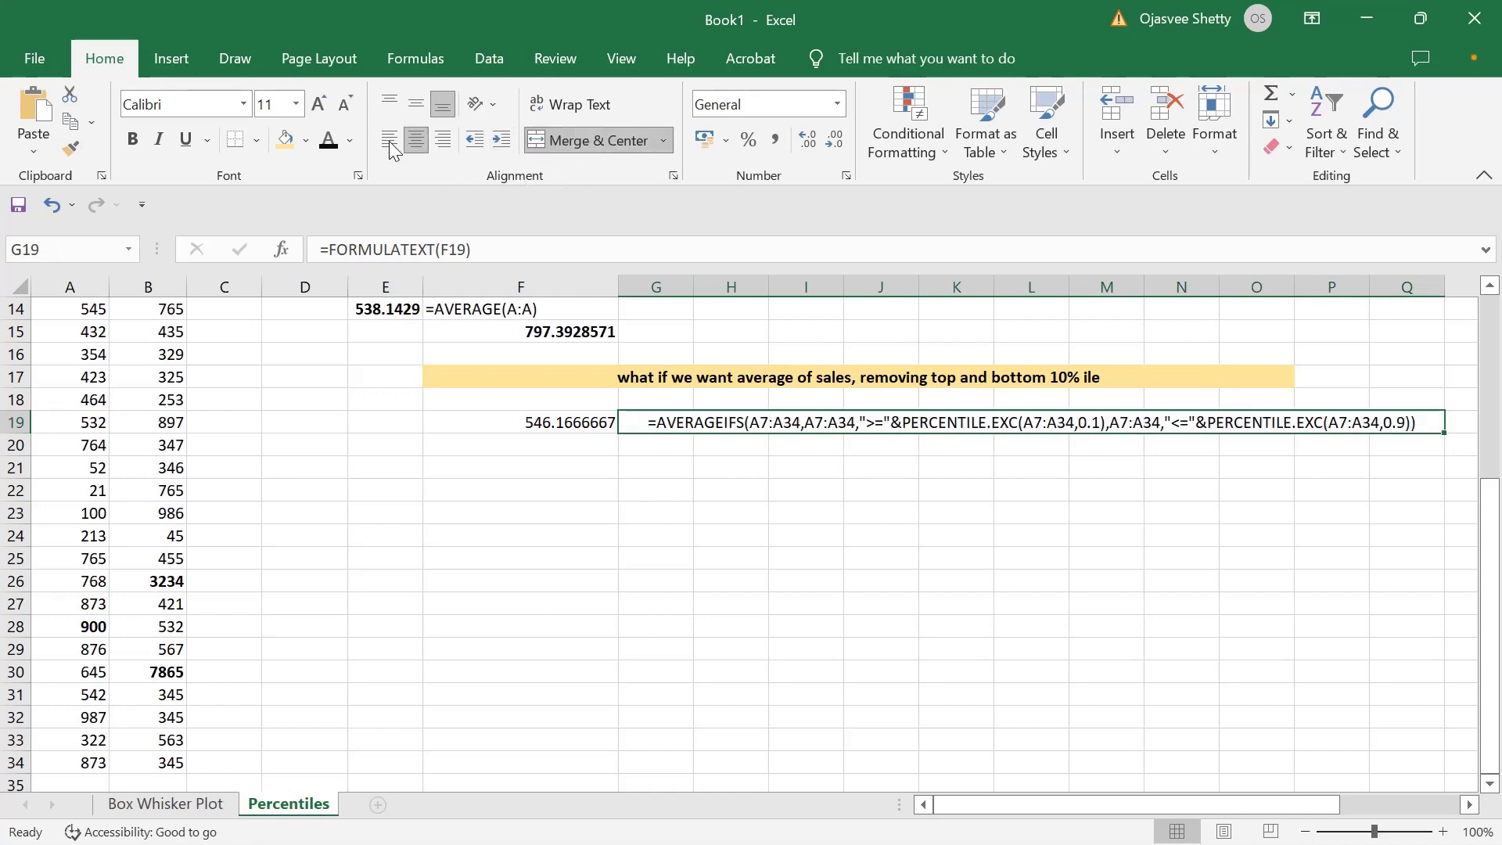
click(134, 140)
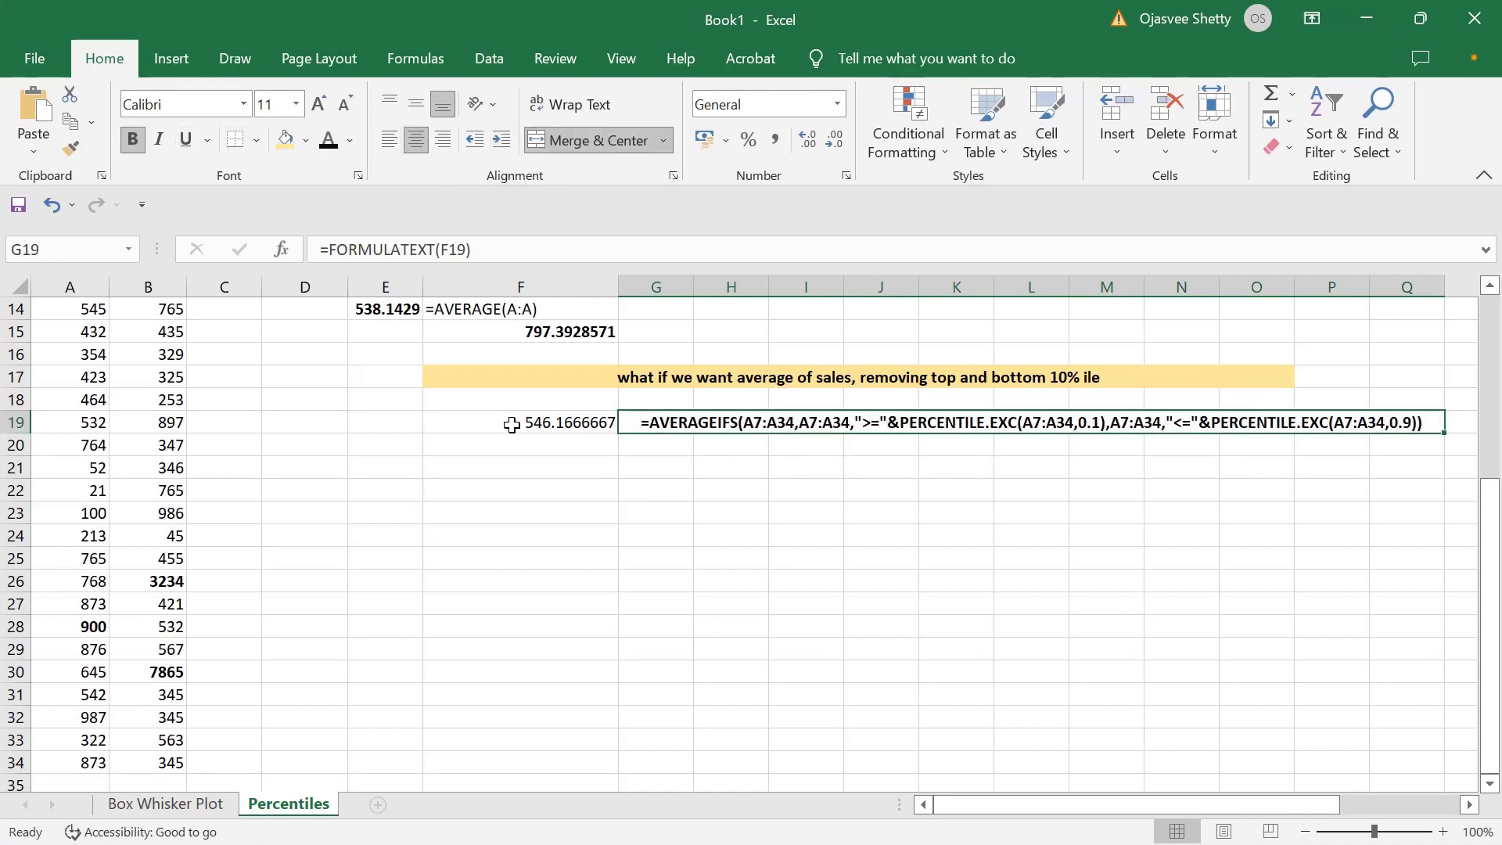
Bold the 546.1666667 trimmed-average result in F19, then go to the Box Whisker Plot sheet
click(577, 416)
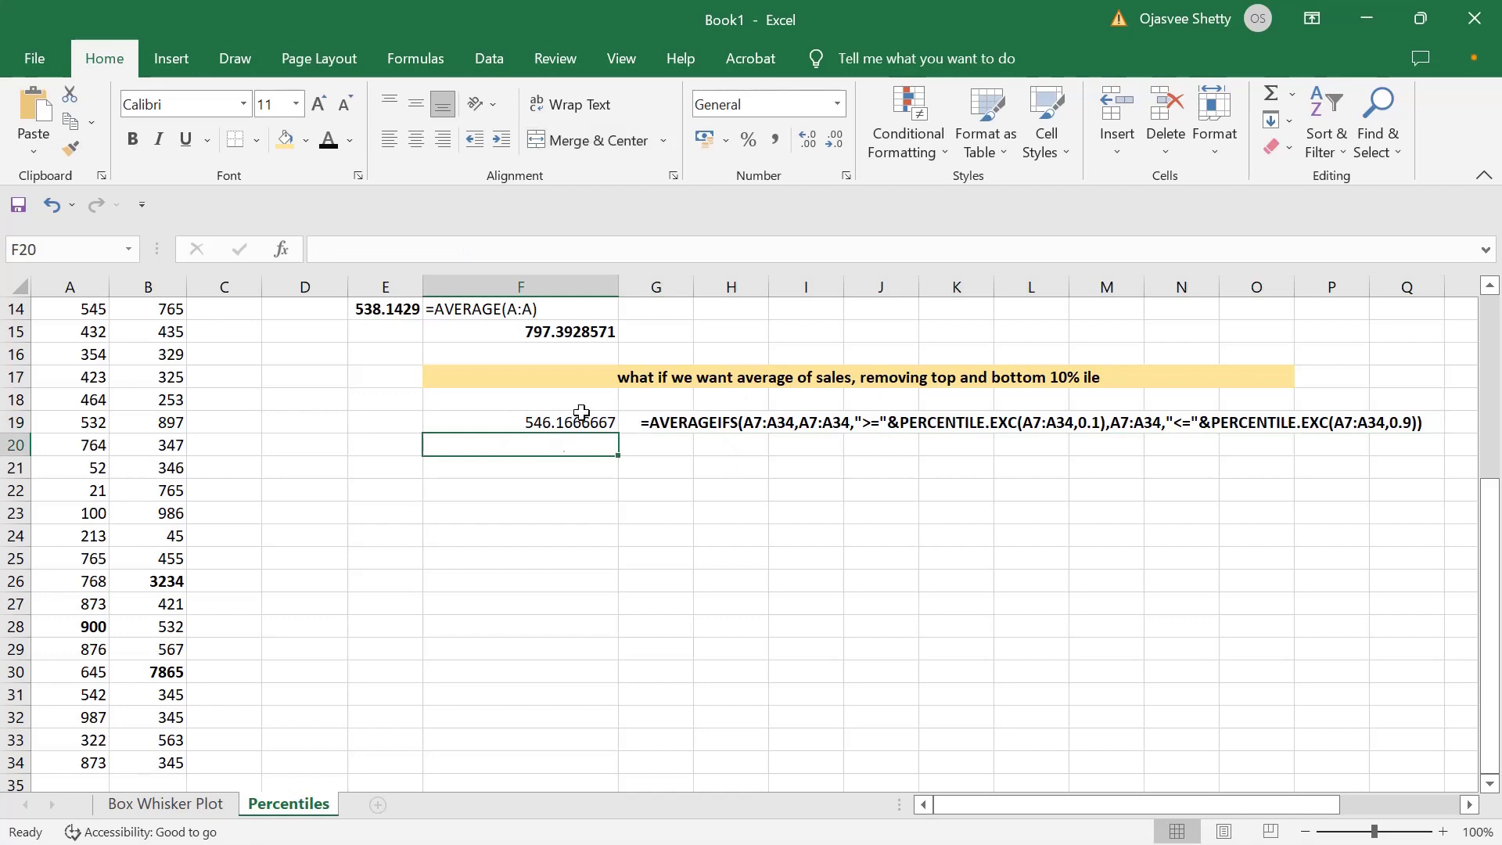
click(683, 378)
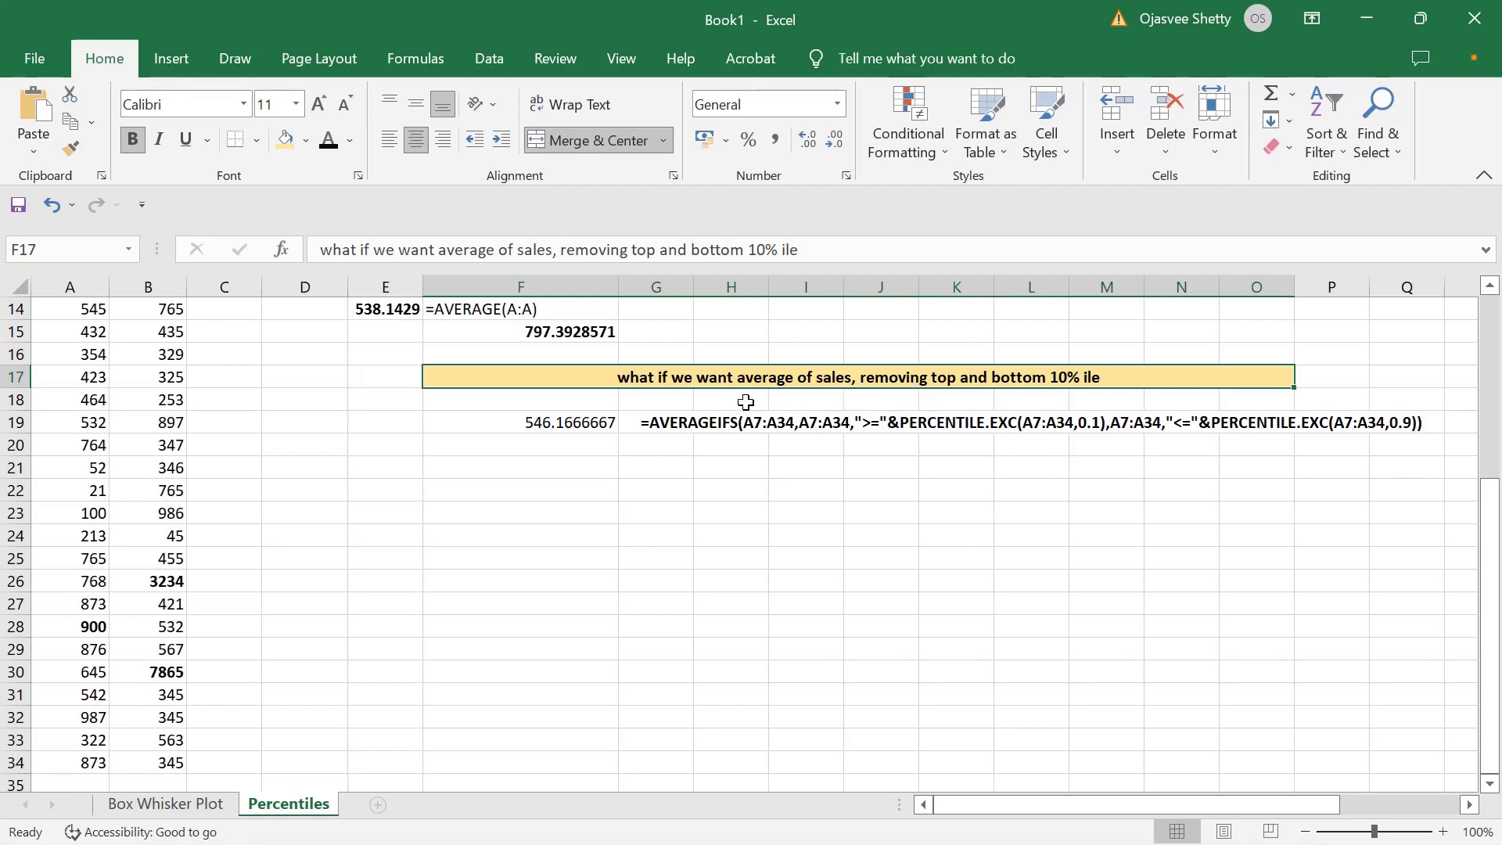
click(706, 430)
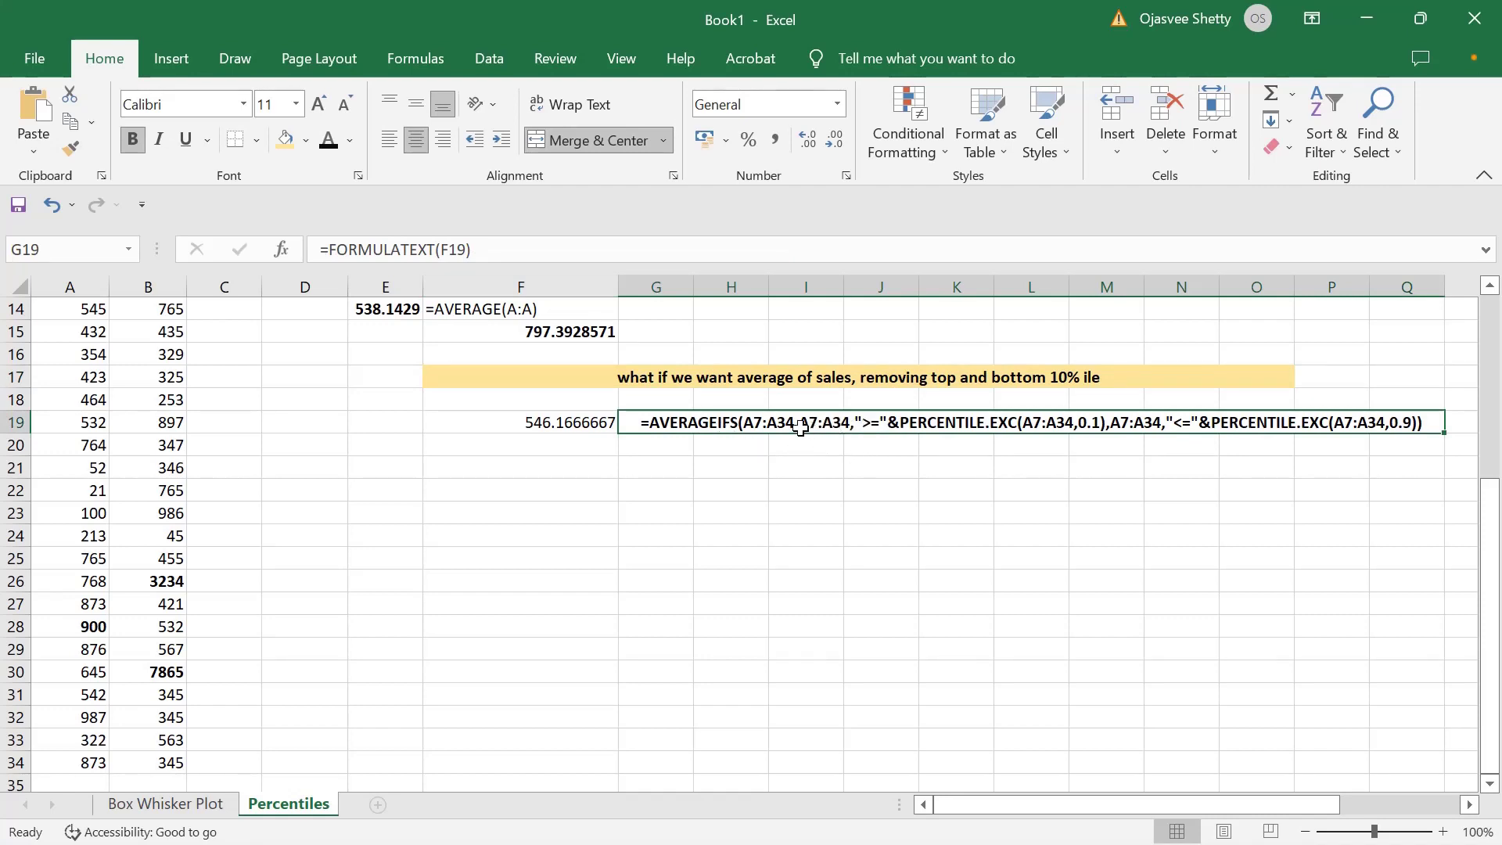
scroll(292, 429, up, 4)
scroll(456, 449, down, 2)
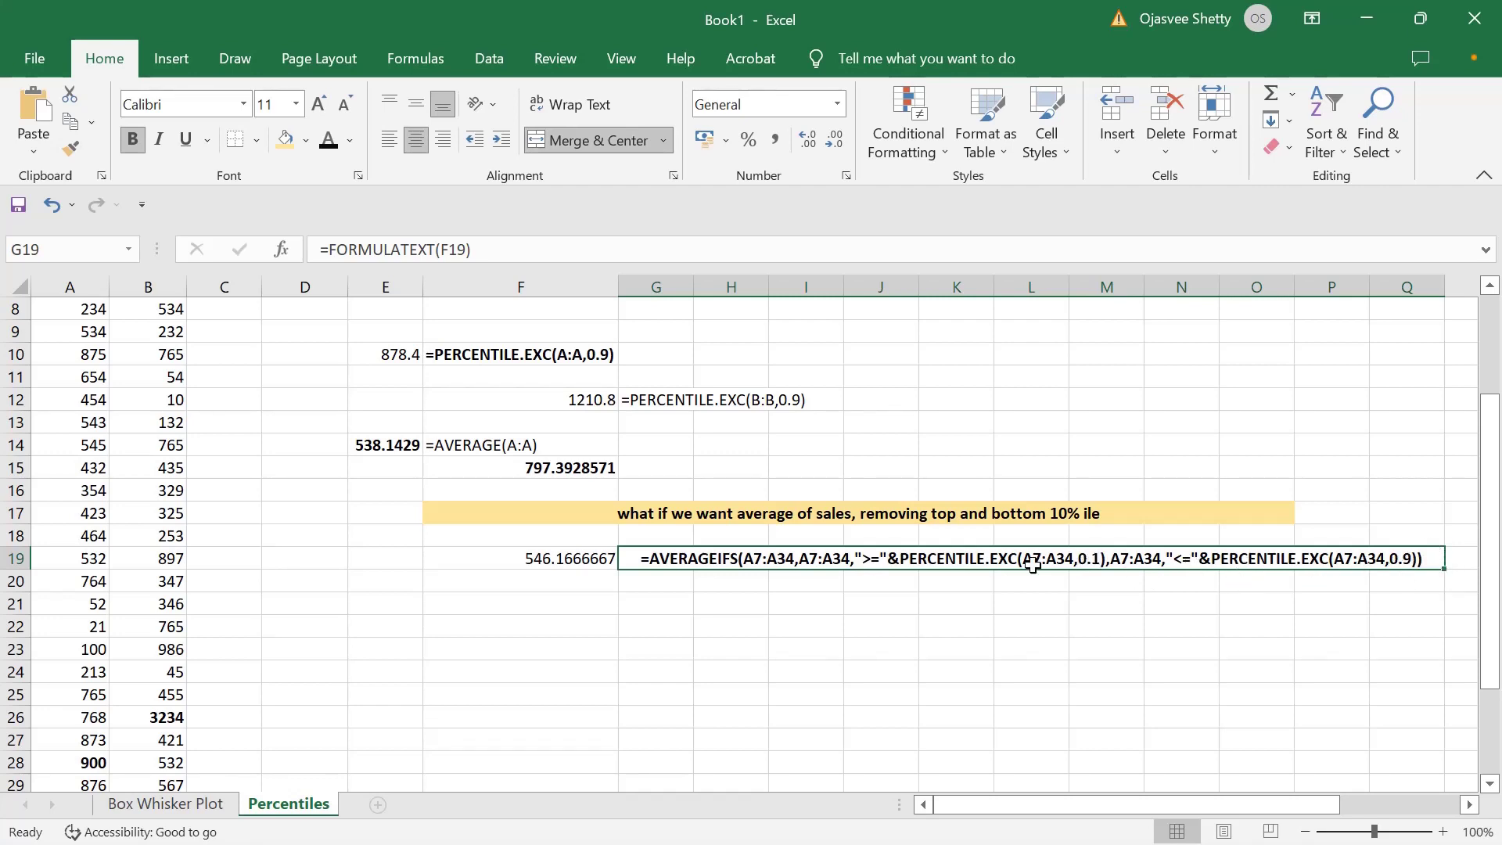
click(571, 565)
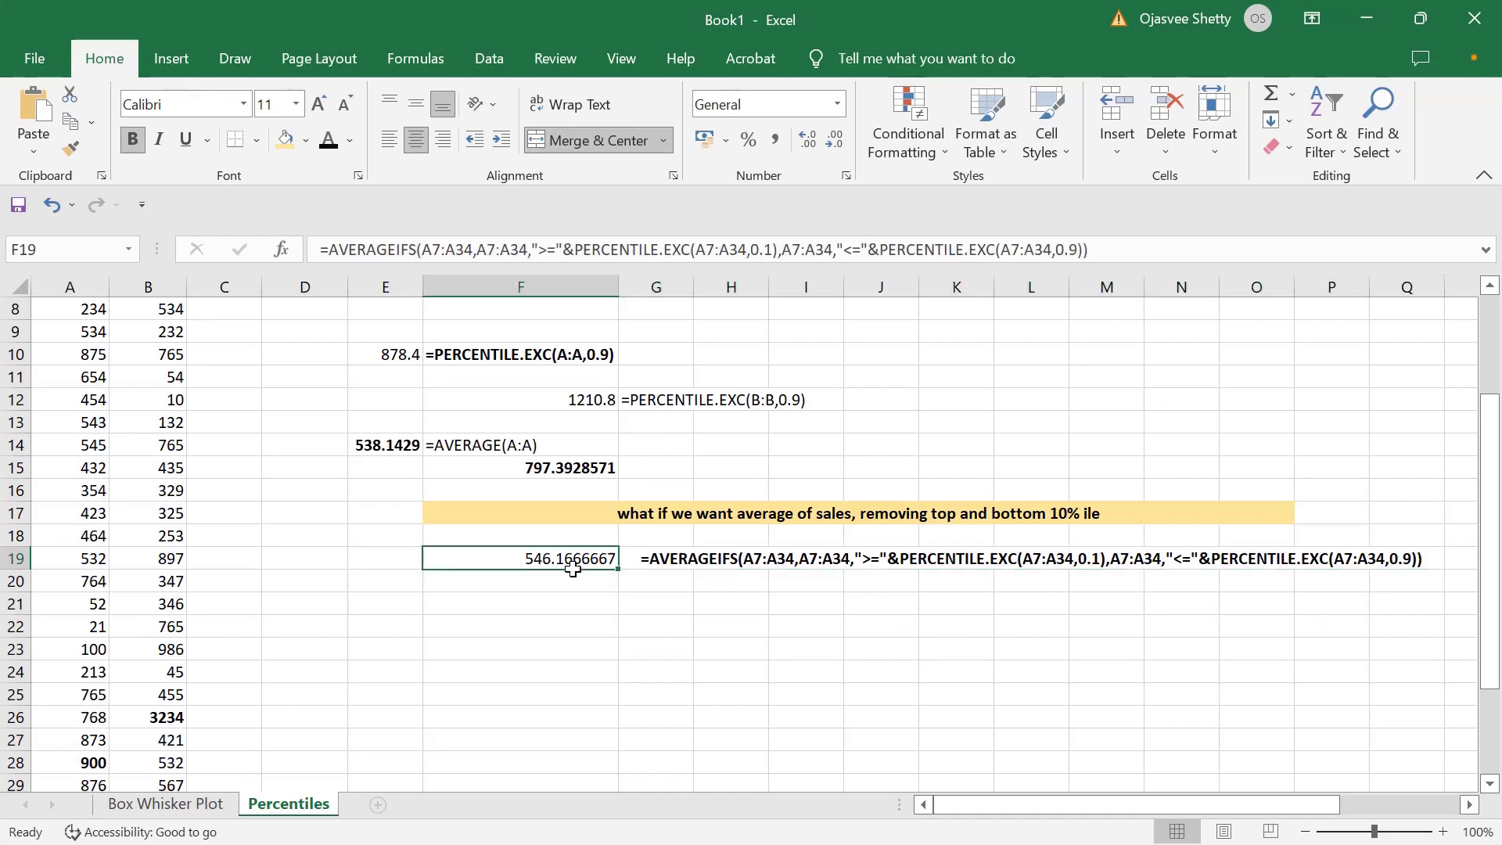
scroll(560, 579, up, 2)
click(588, 740)
click(528, 693)
click(132, 141)
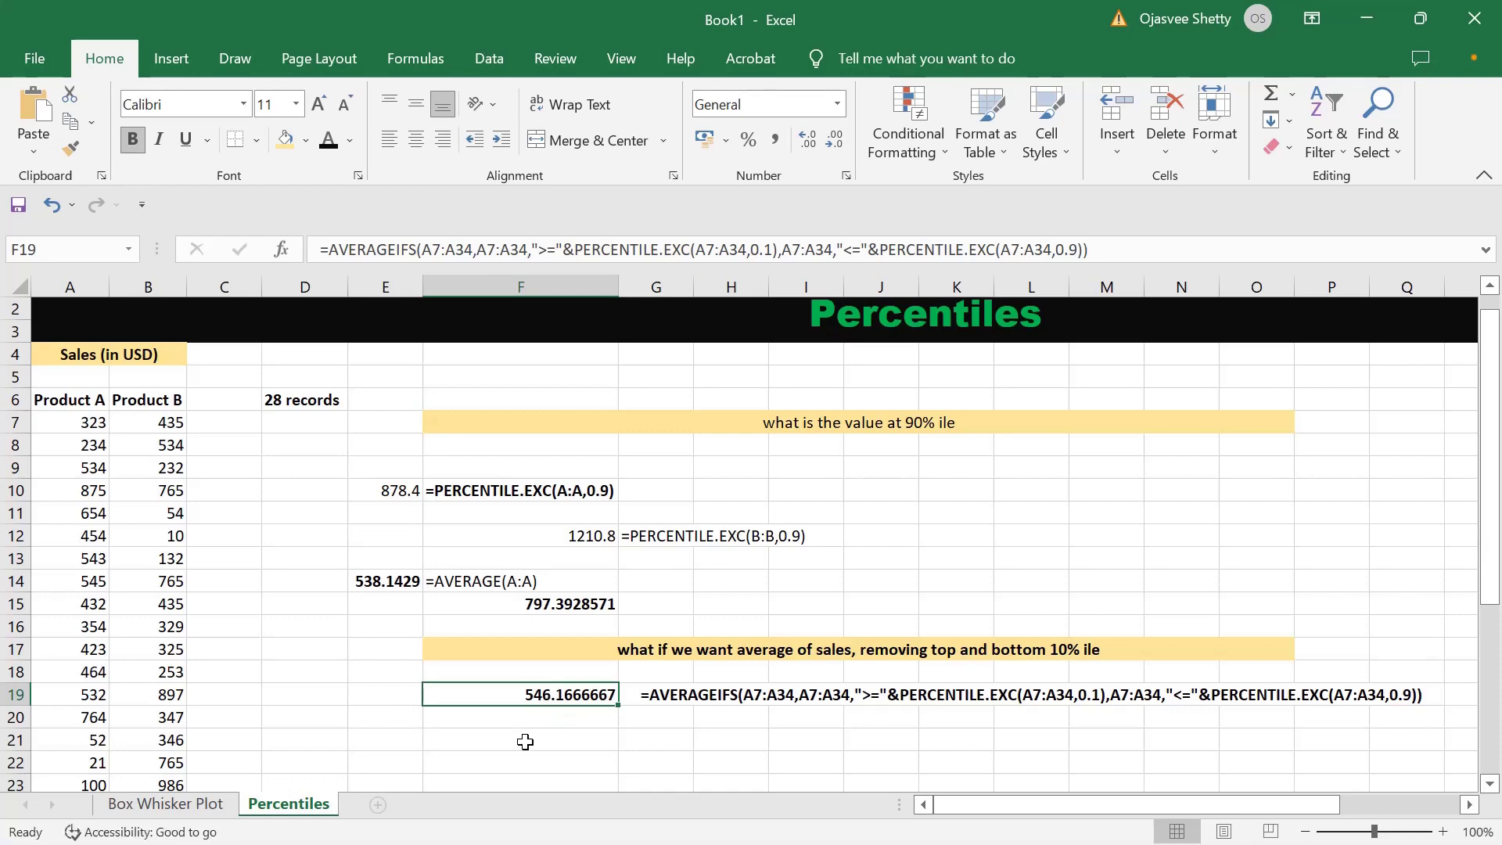
scroll(536, 769, down, 1)
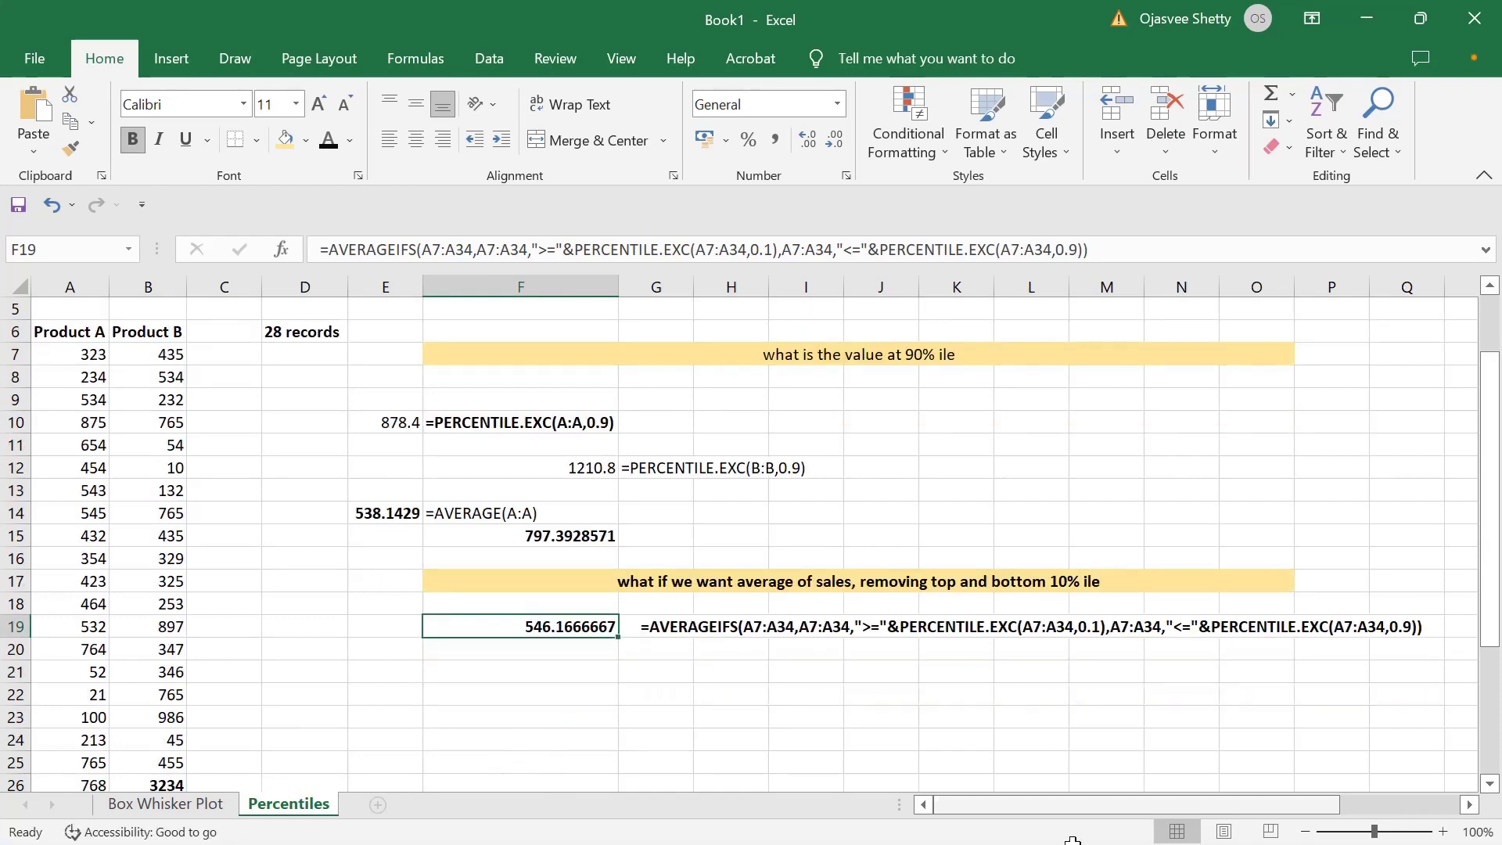
scroll(811, 546, up, 1)
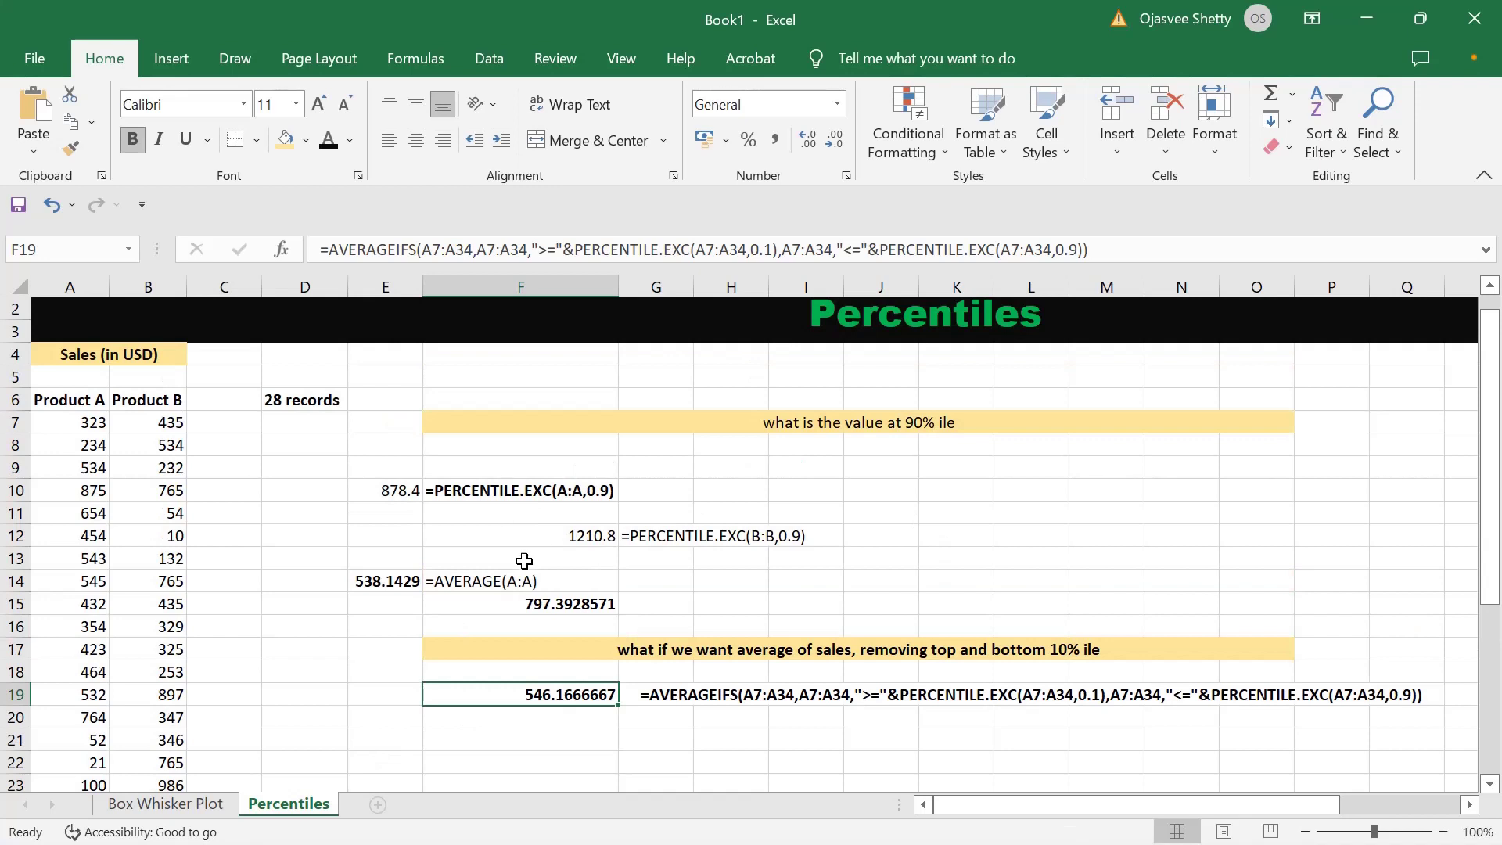
click(202, 806)
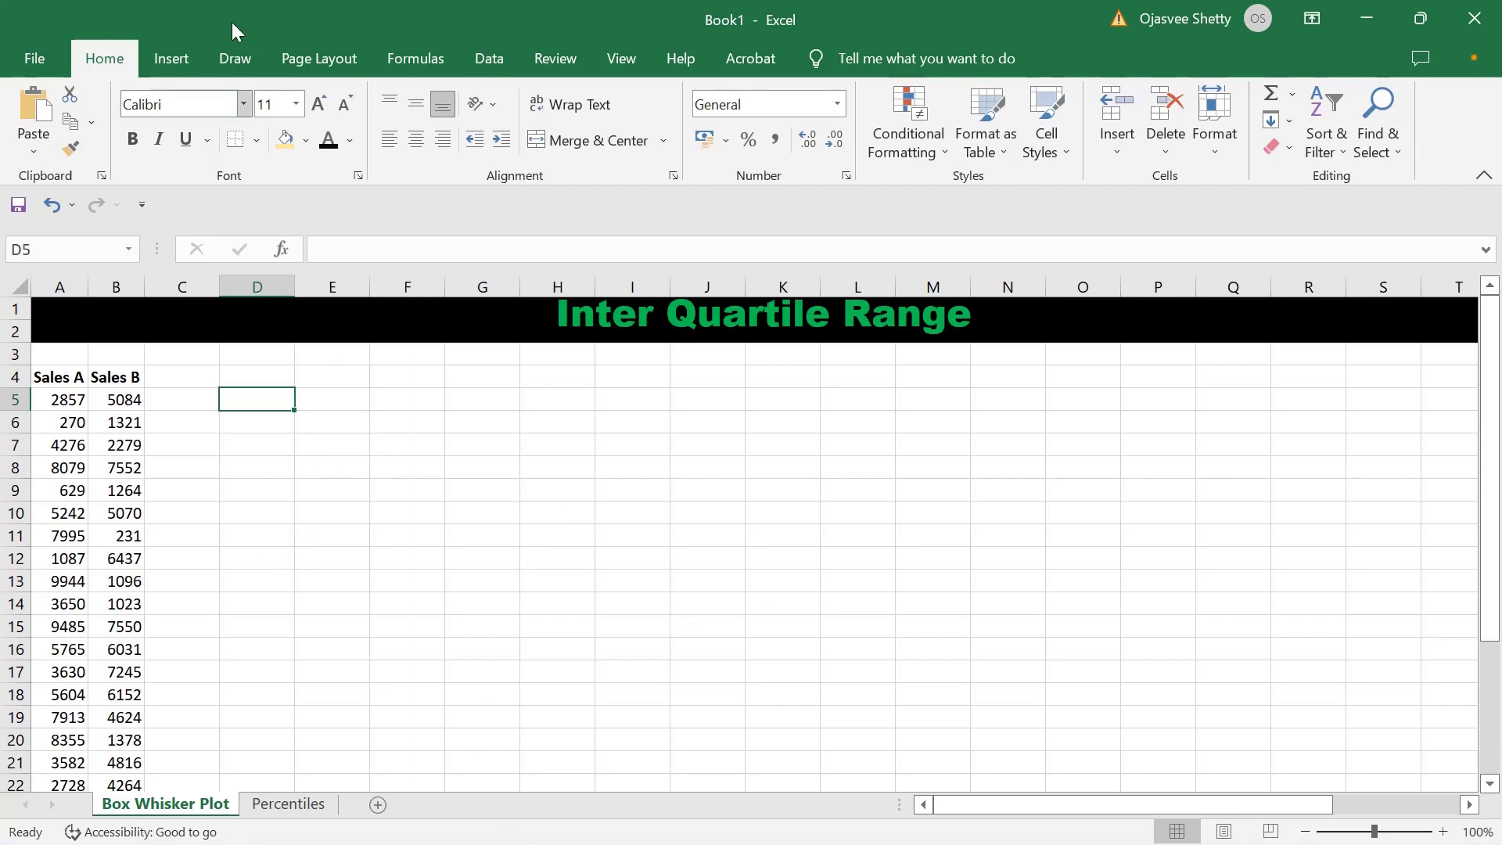
Merge D4:I4 and enter the heading '5 - point summary'
drag(266, 374, 641, 378)
click(335, 393)
double_click(339, 378)
text(5 - point wsummary)
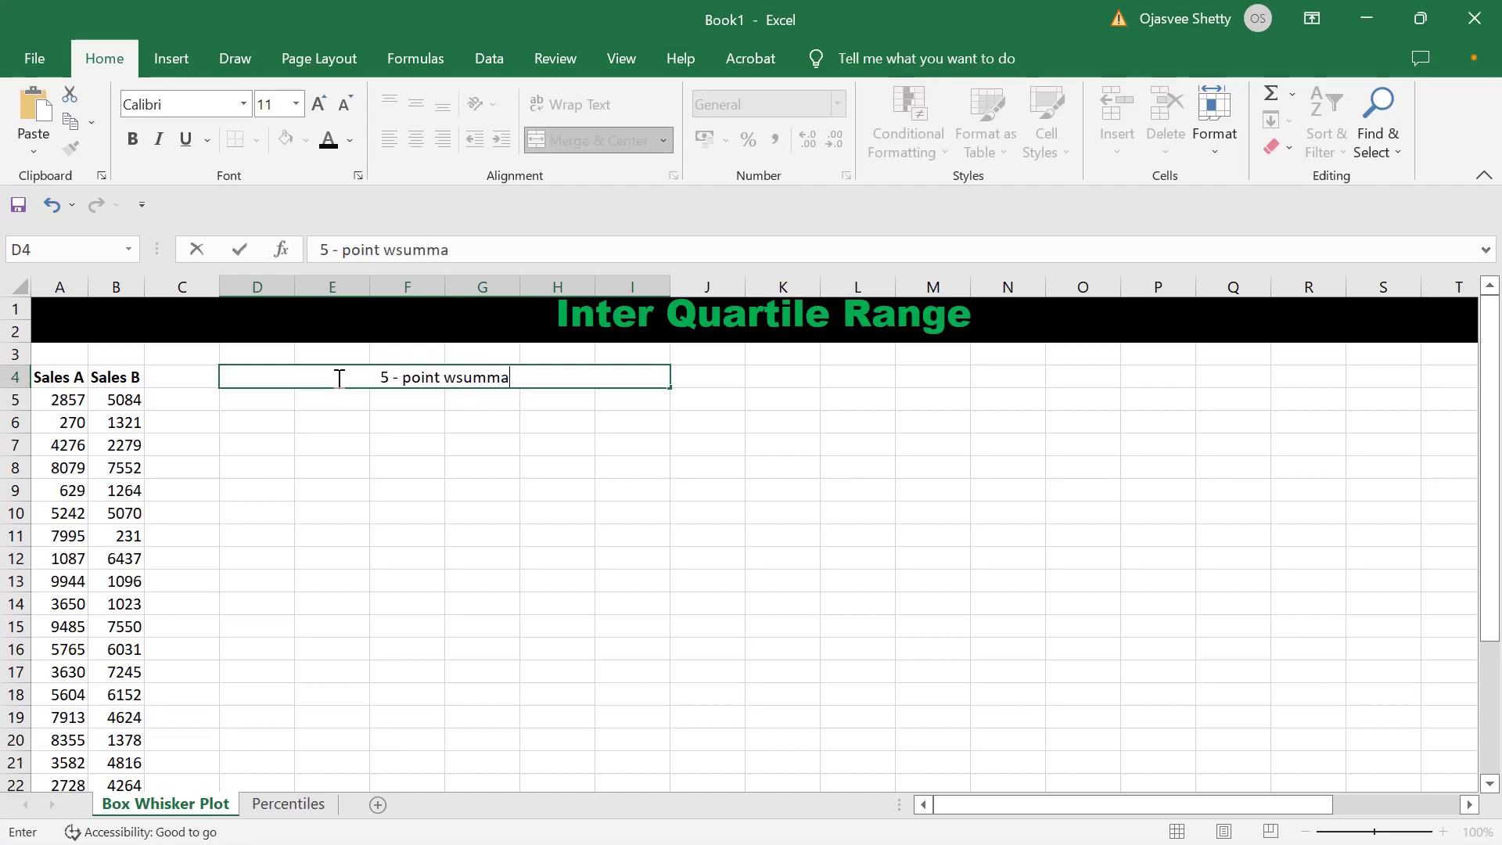
key(BackSpace)
key(BackSpace)
key(BackSpace)
key(BackSpace)
key(BackSpace)
key(BackSpace)
key(BackSpace)
key(BackSpace)
key(BackSpace)
text(s)
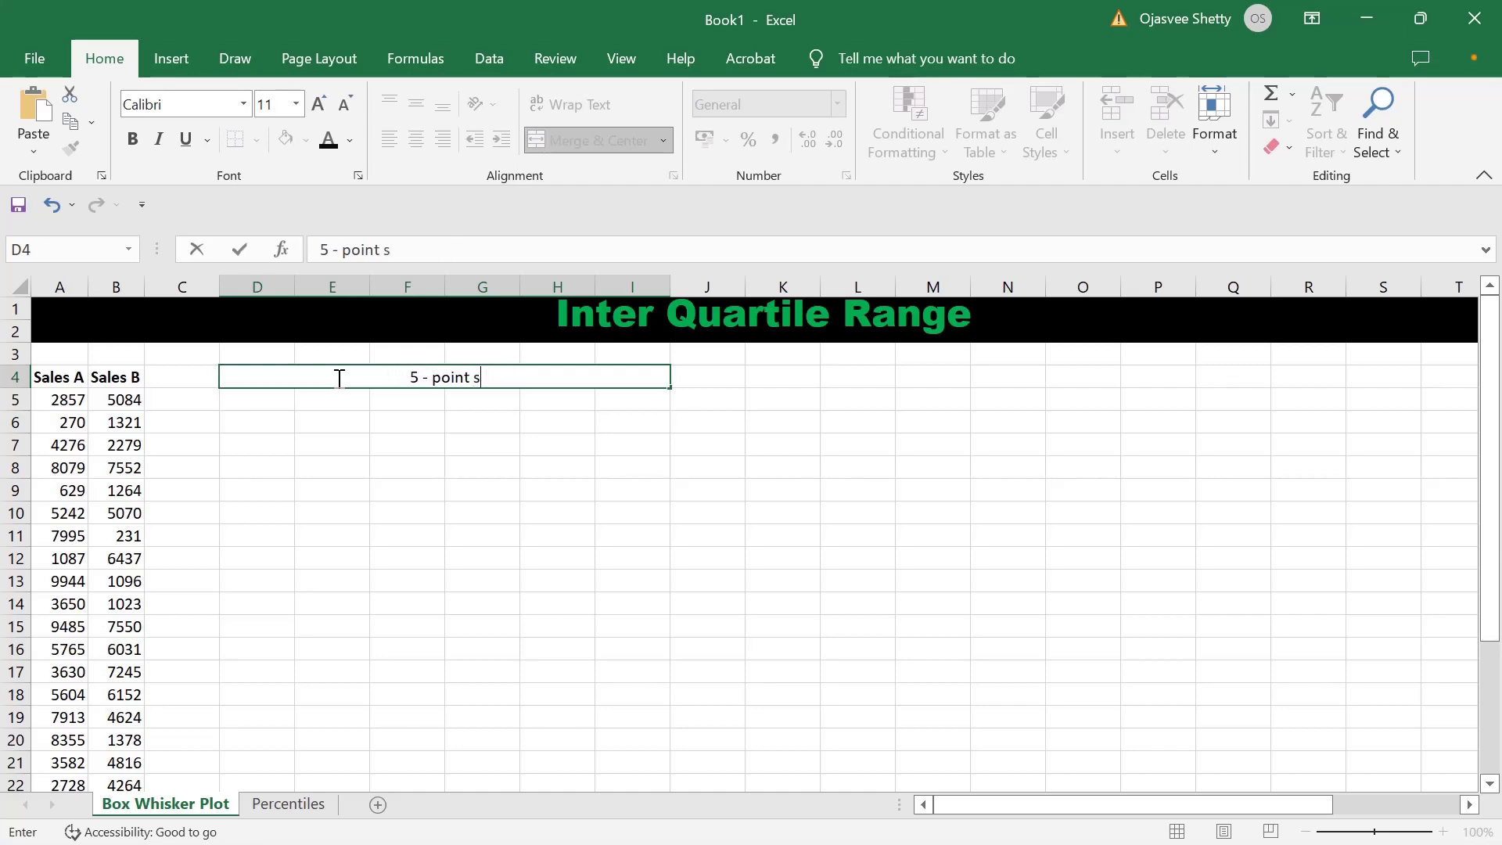
text(ummary)
key(Return)
key(Return)
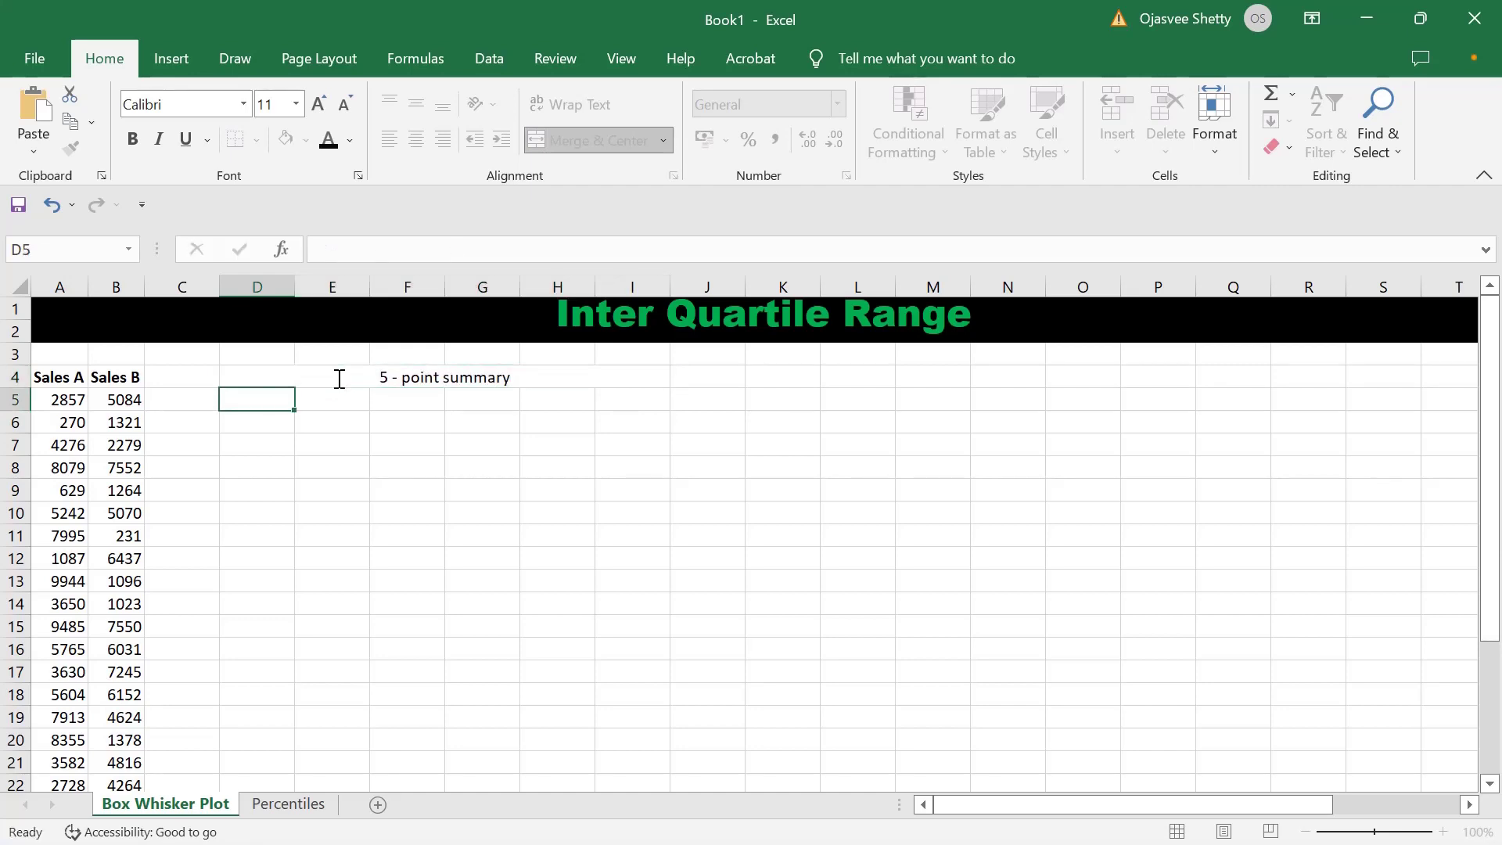
List the labels Min, Q1, Max, Median and Q3 down D6:D10
text(Min)
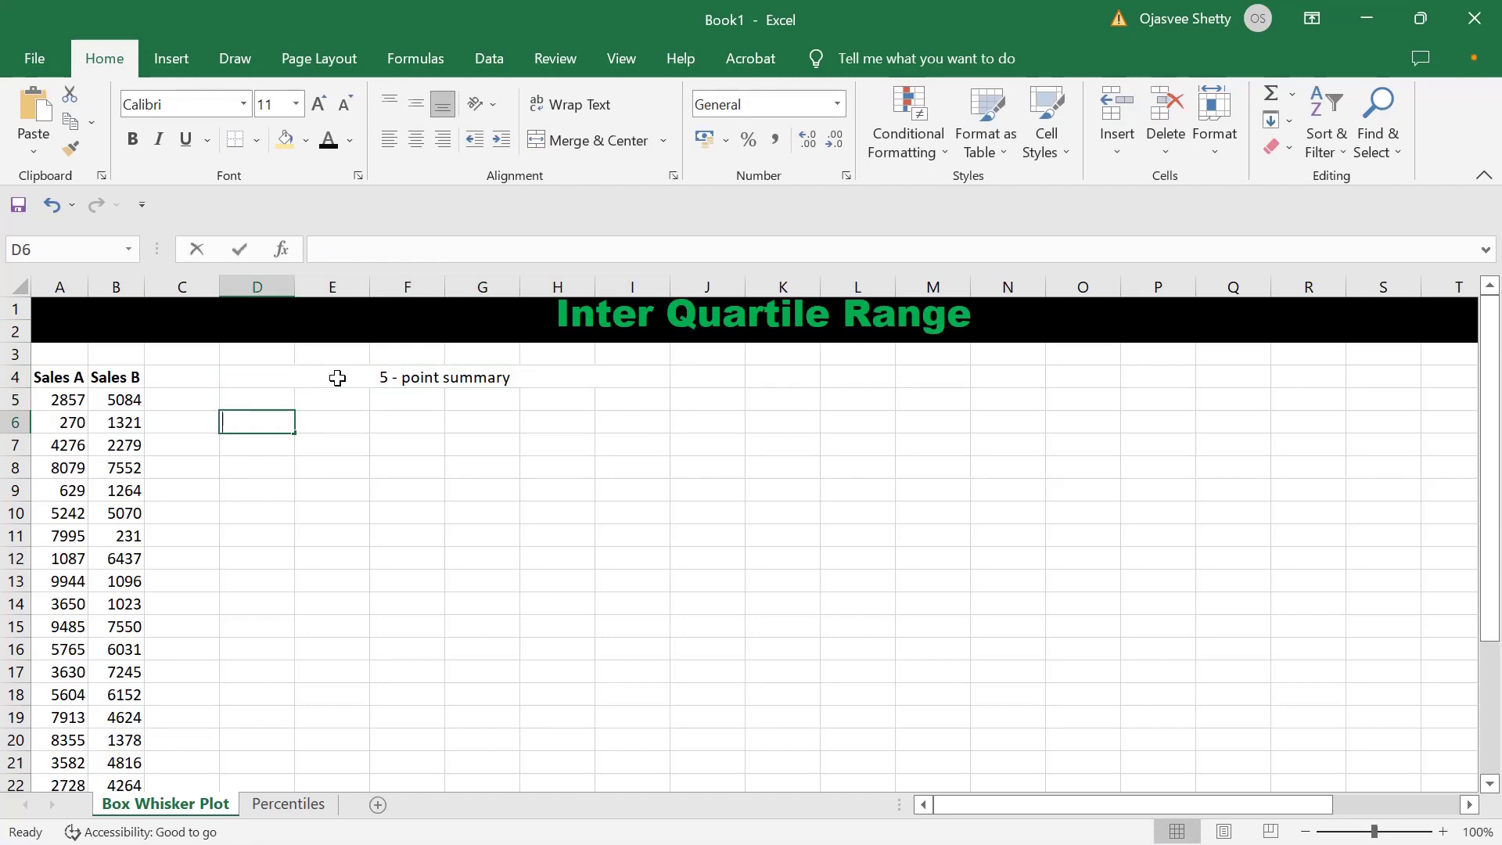
key(Return)
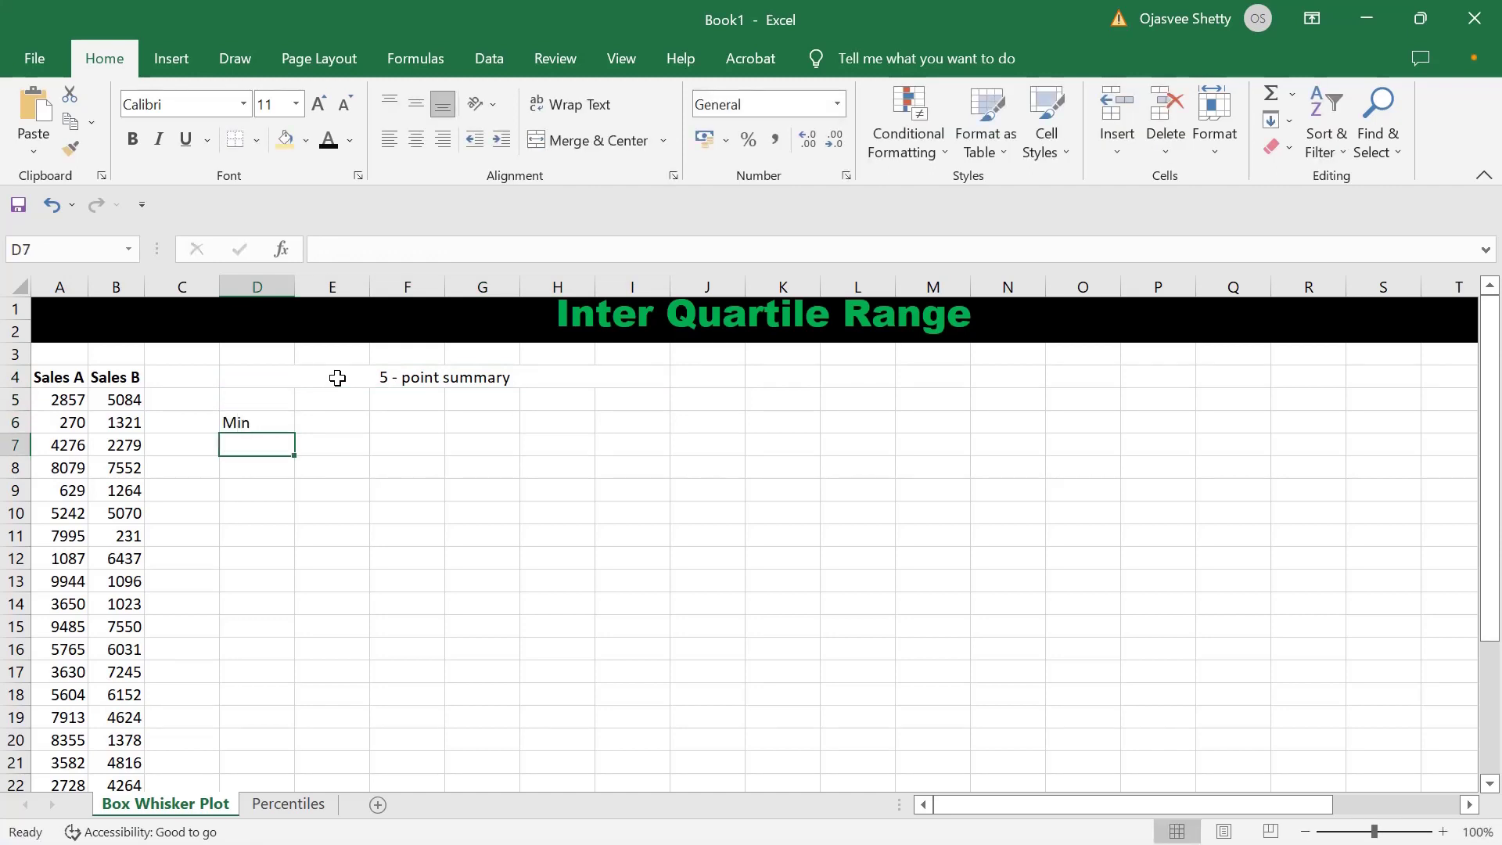
text(Q!)
key(Return)
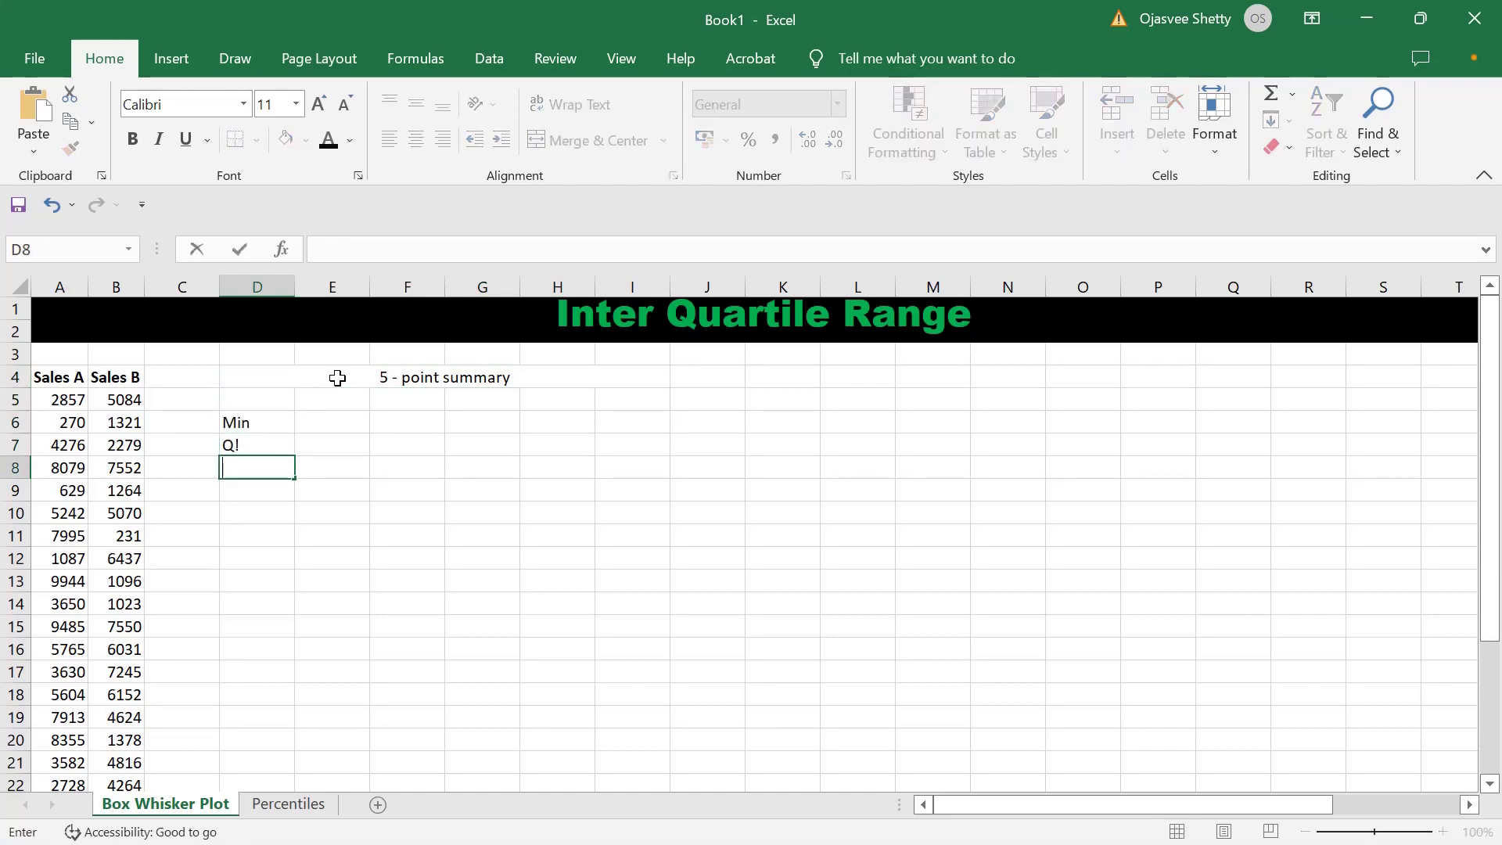
key(Up)
text(1)
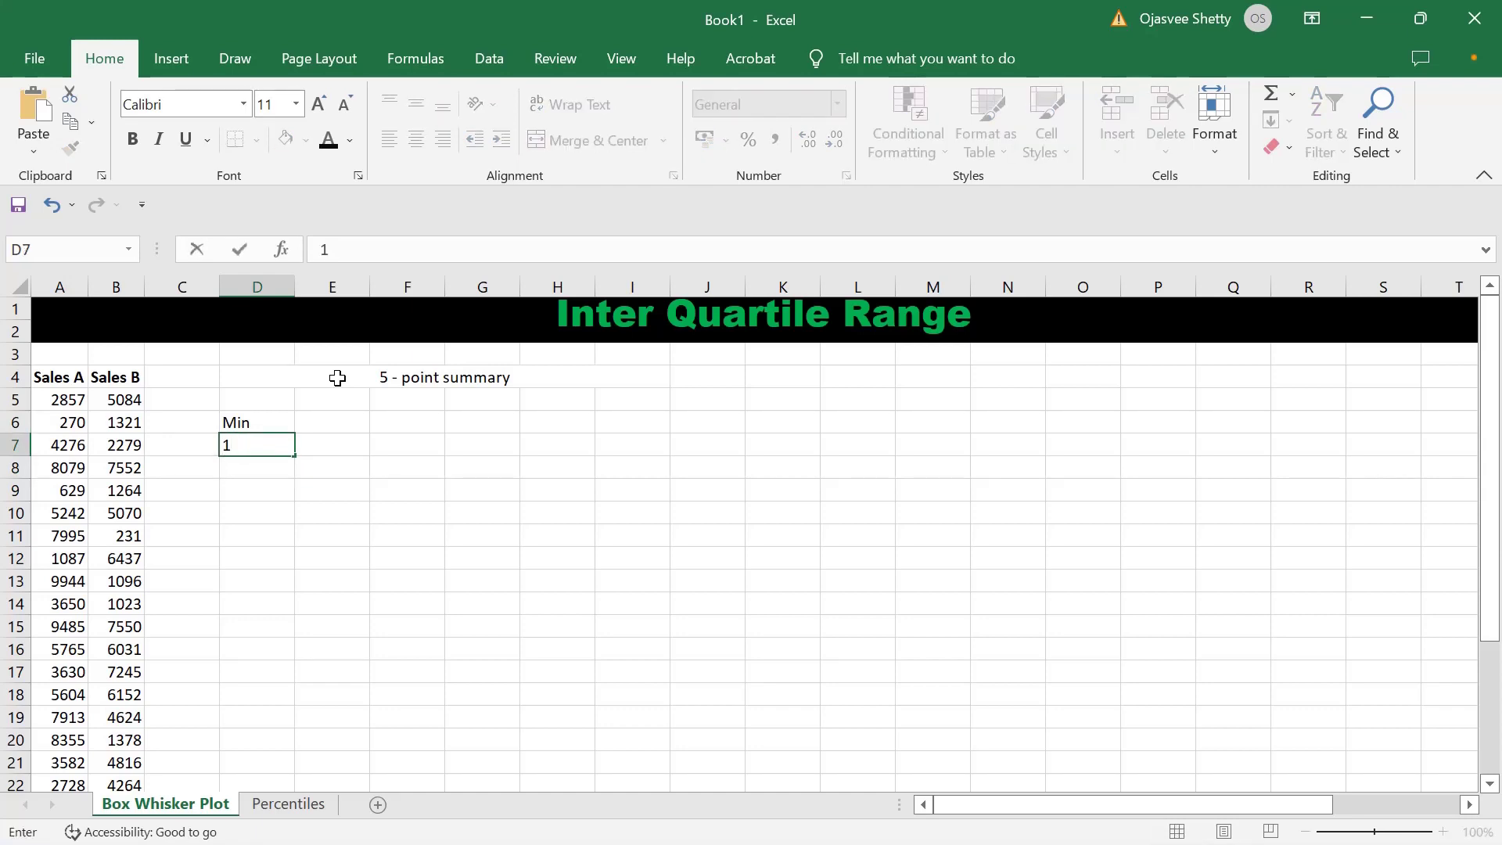
text(1)
key(Return)
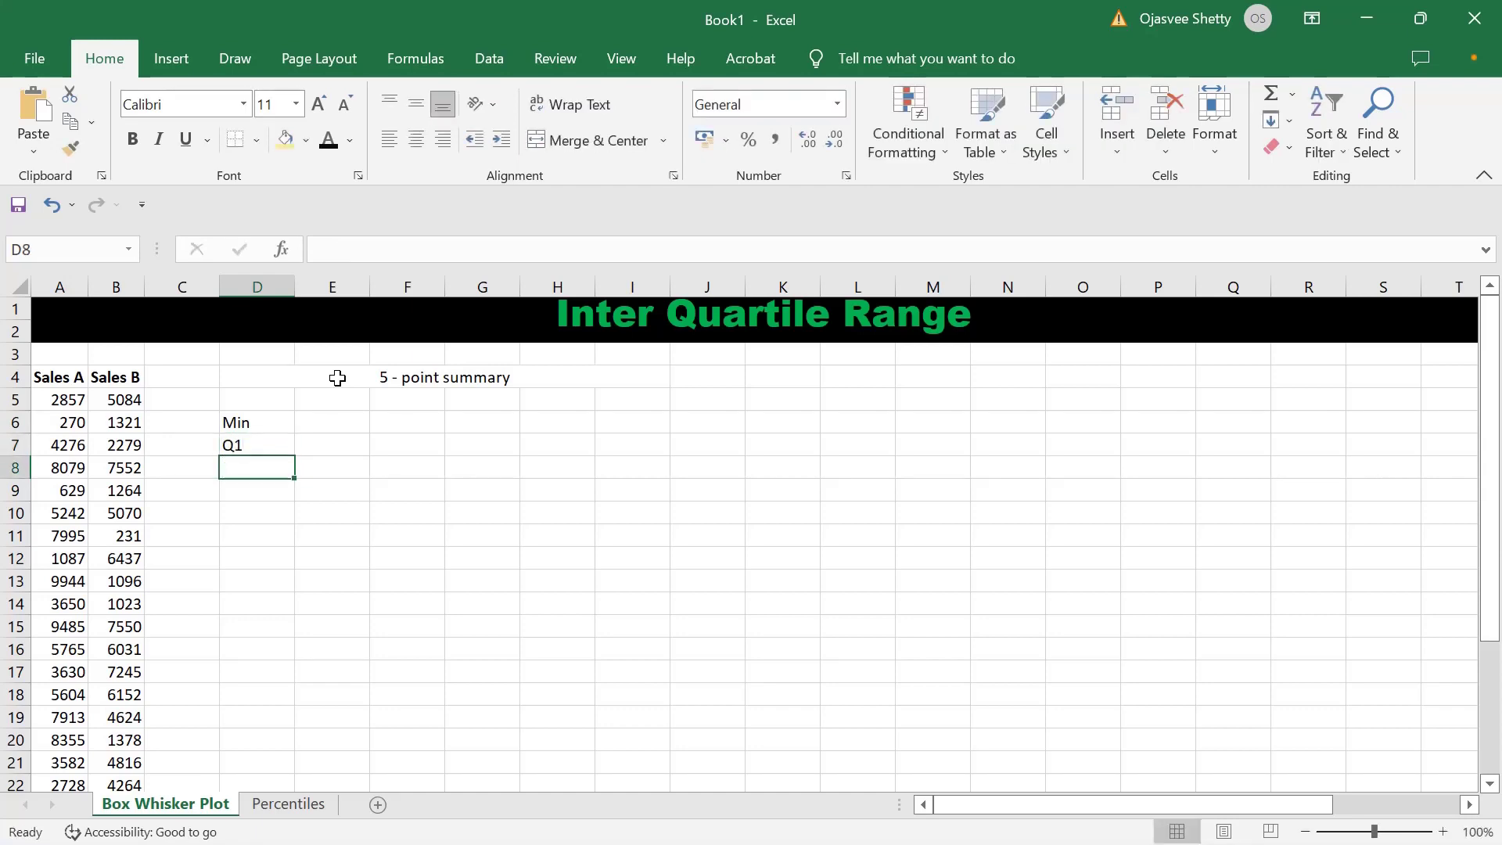
text(Max)
key(Return)
text(Median)
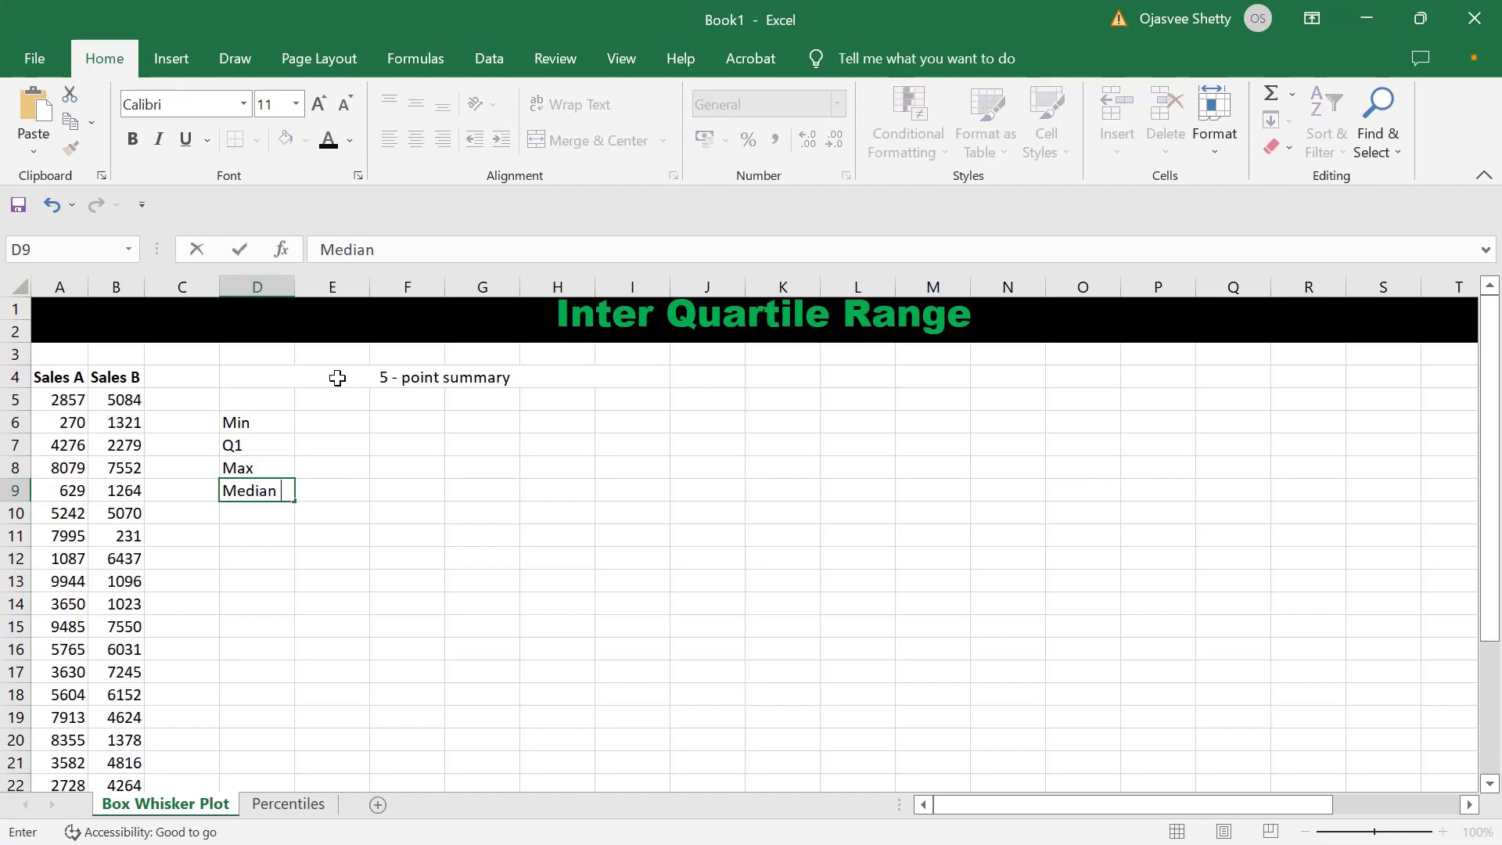
key(Return)
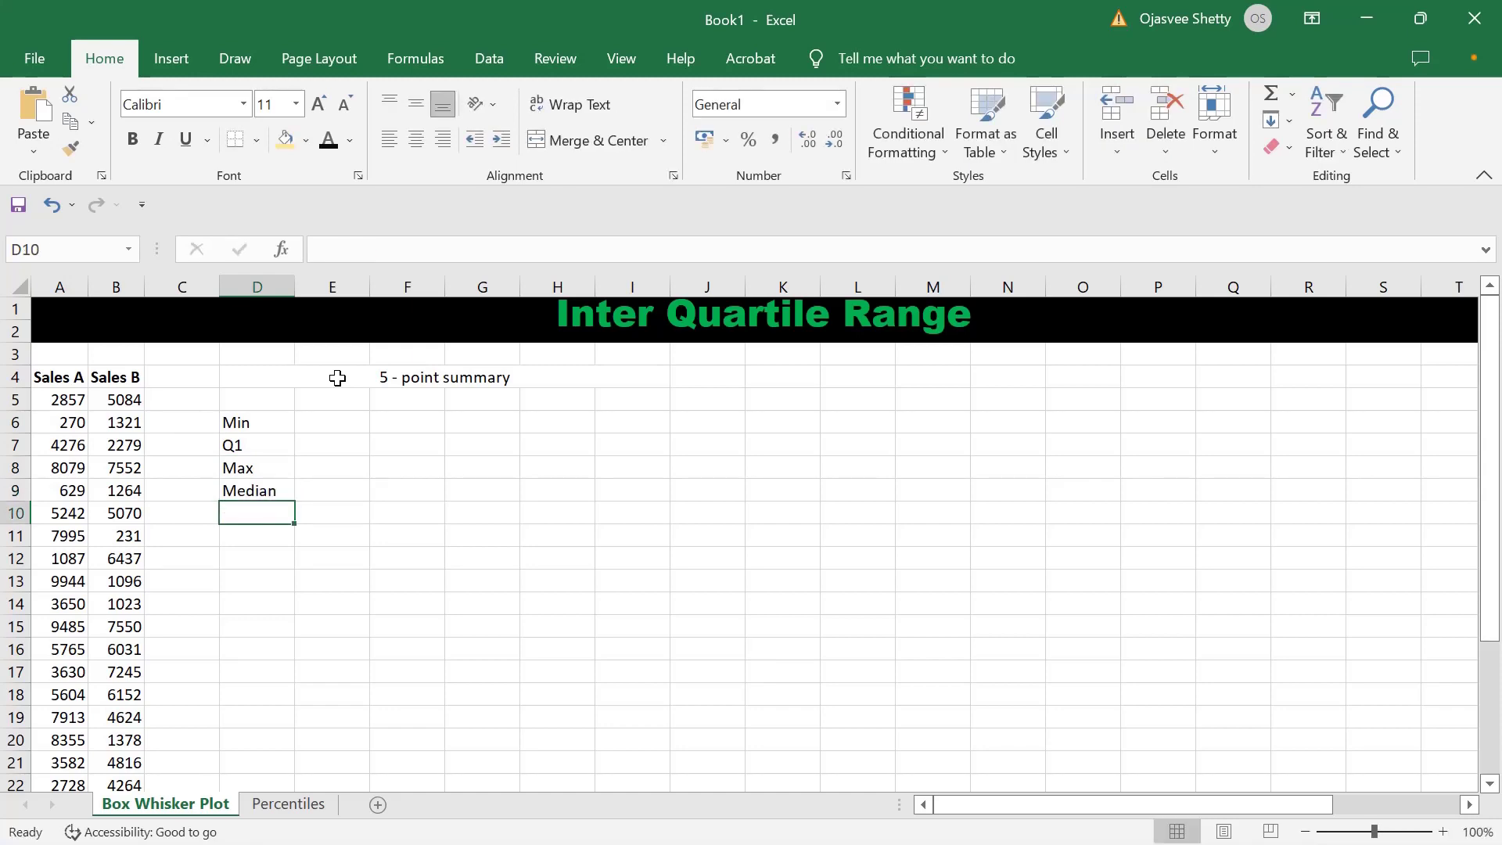
text(Q)
key(Up)
key(Up)
key(Up)
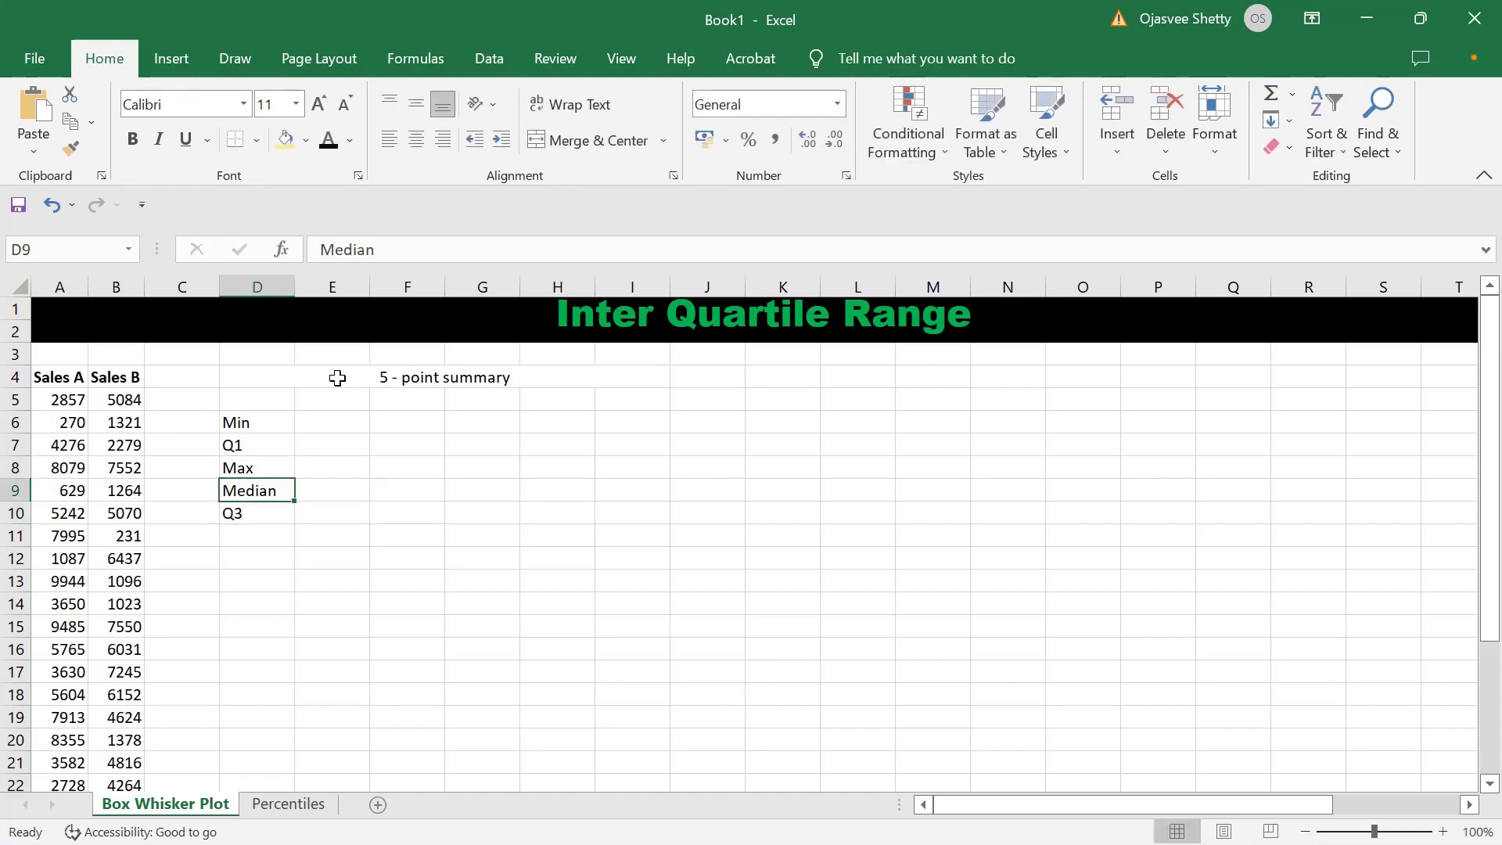
key(Up)
key(Right)
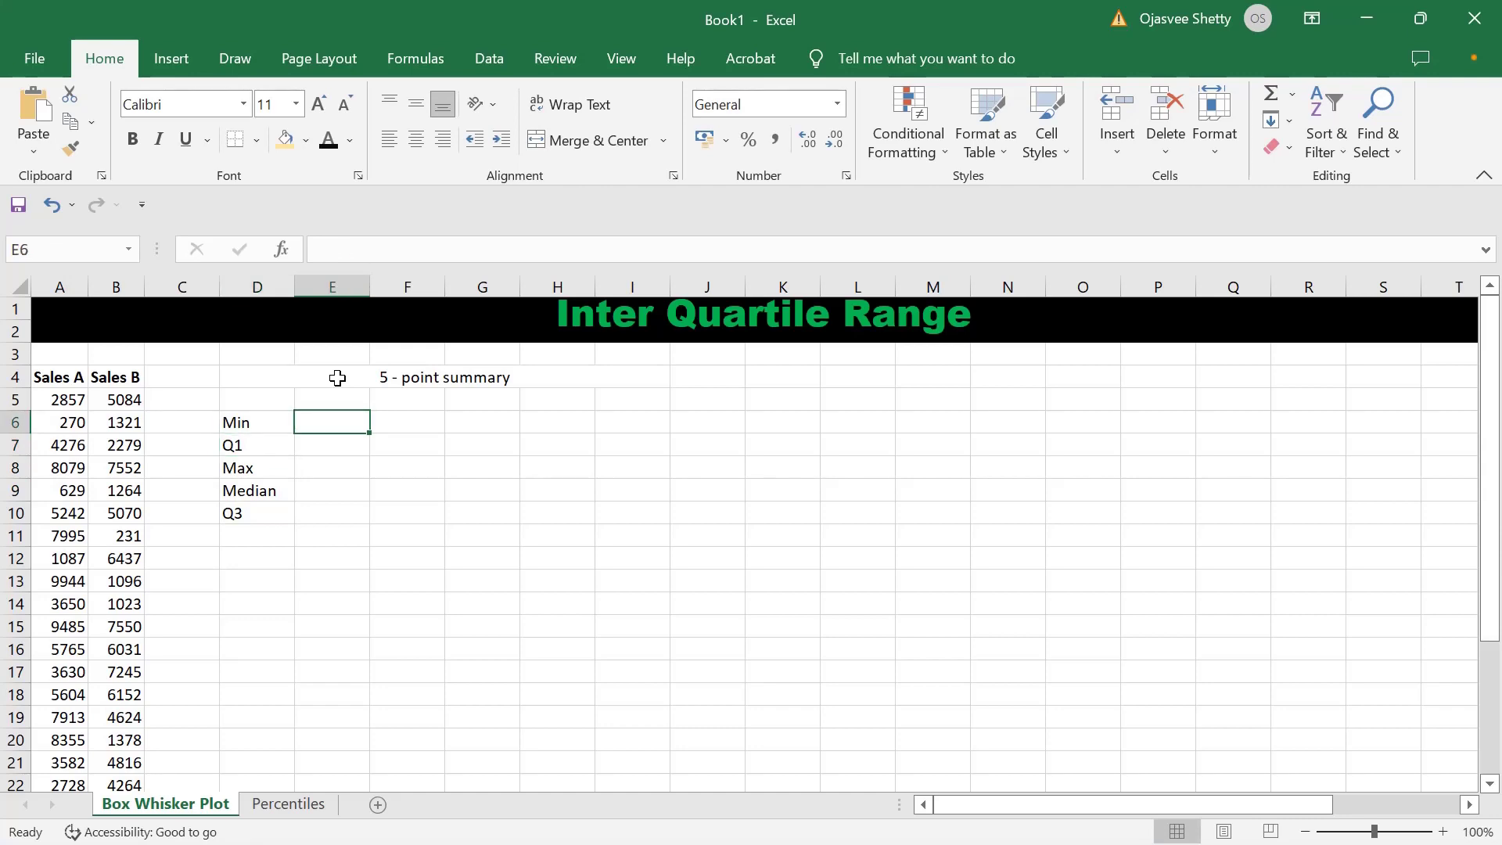
Compute Min (270) and Q1 (3582) of column A with QUARTILE formulas in E6 and E7
text(=)
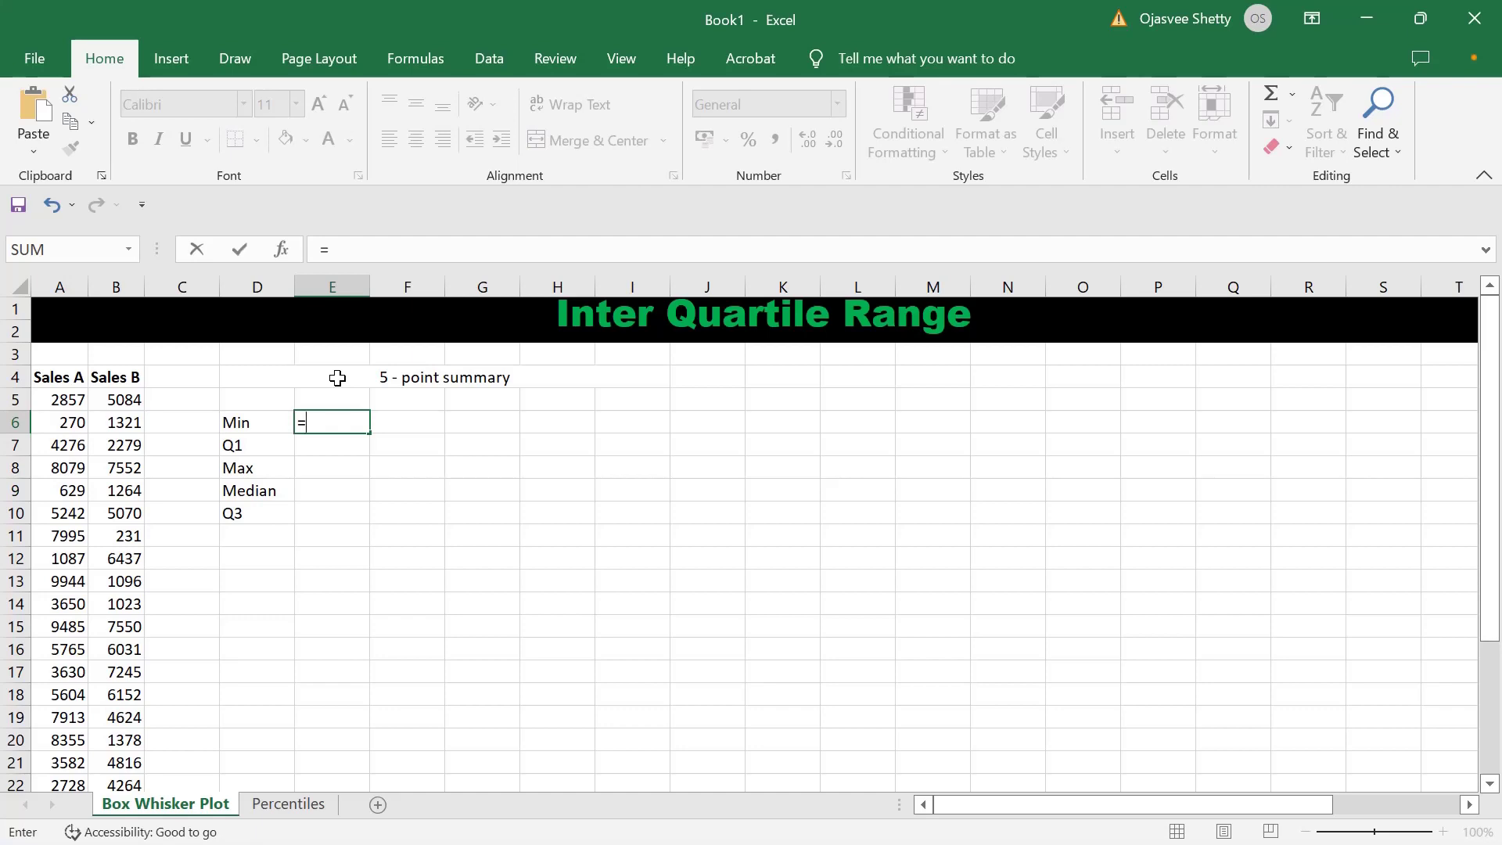
text(qu)
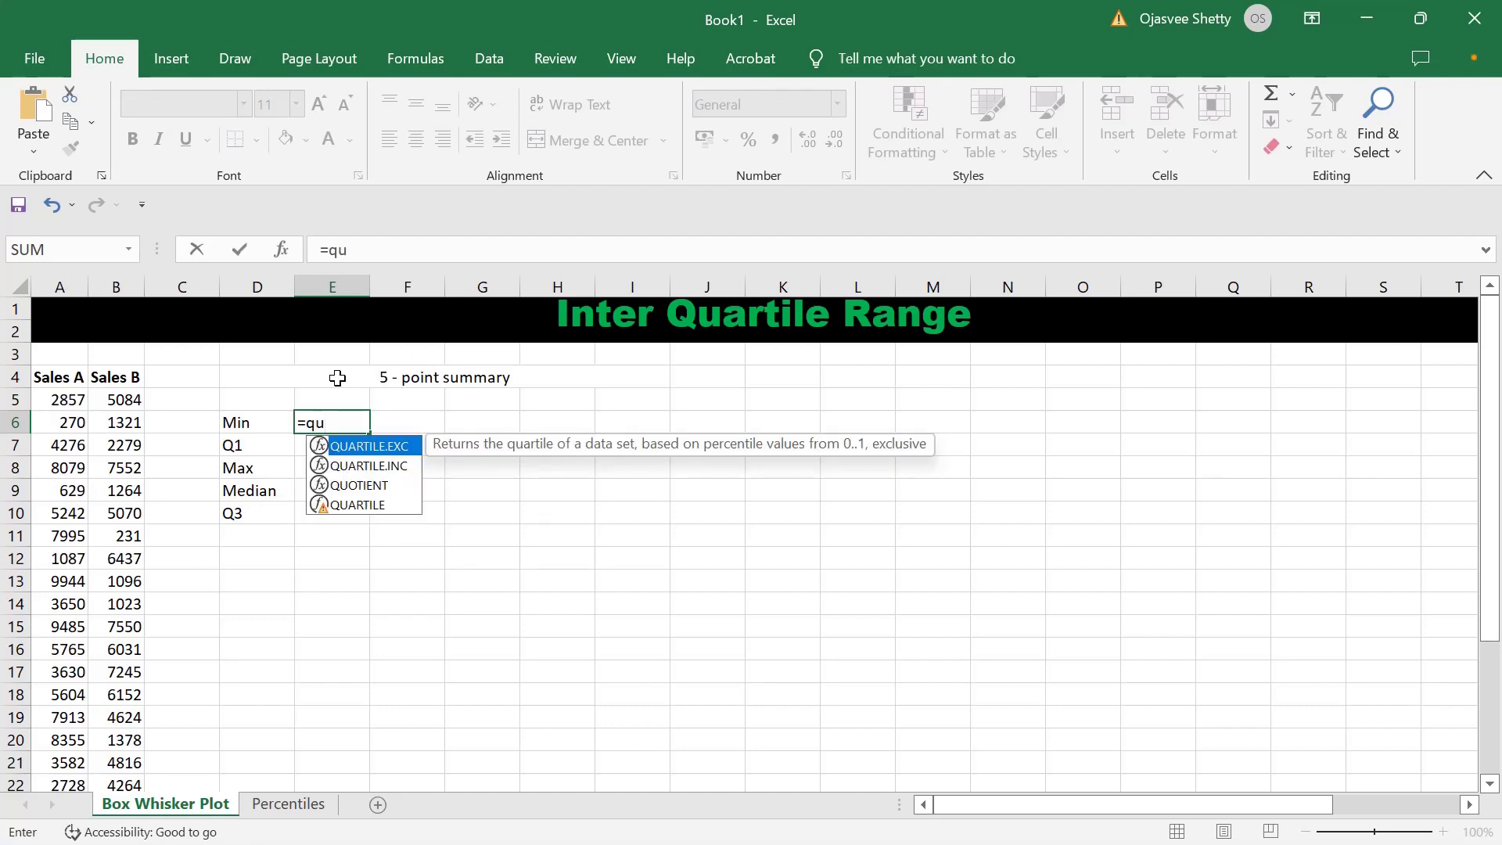
key(Down)
key(Down)
key(Down)
key(Tab)
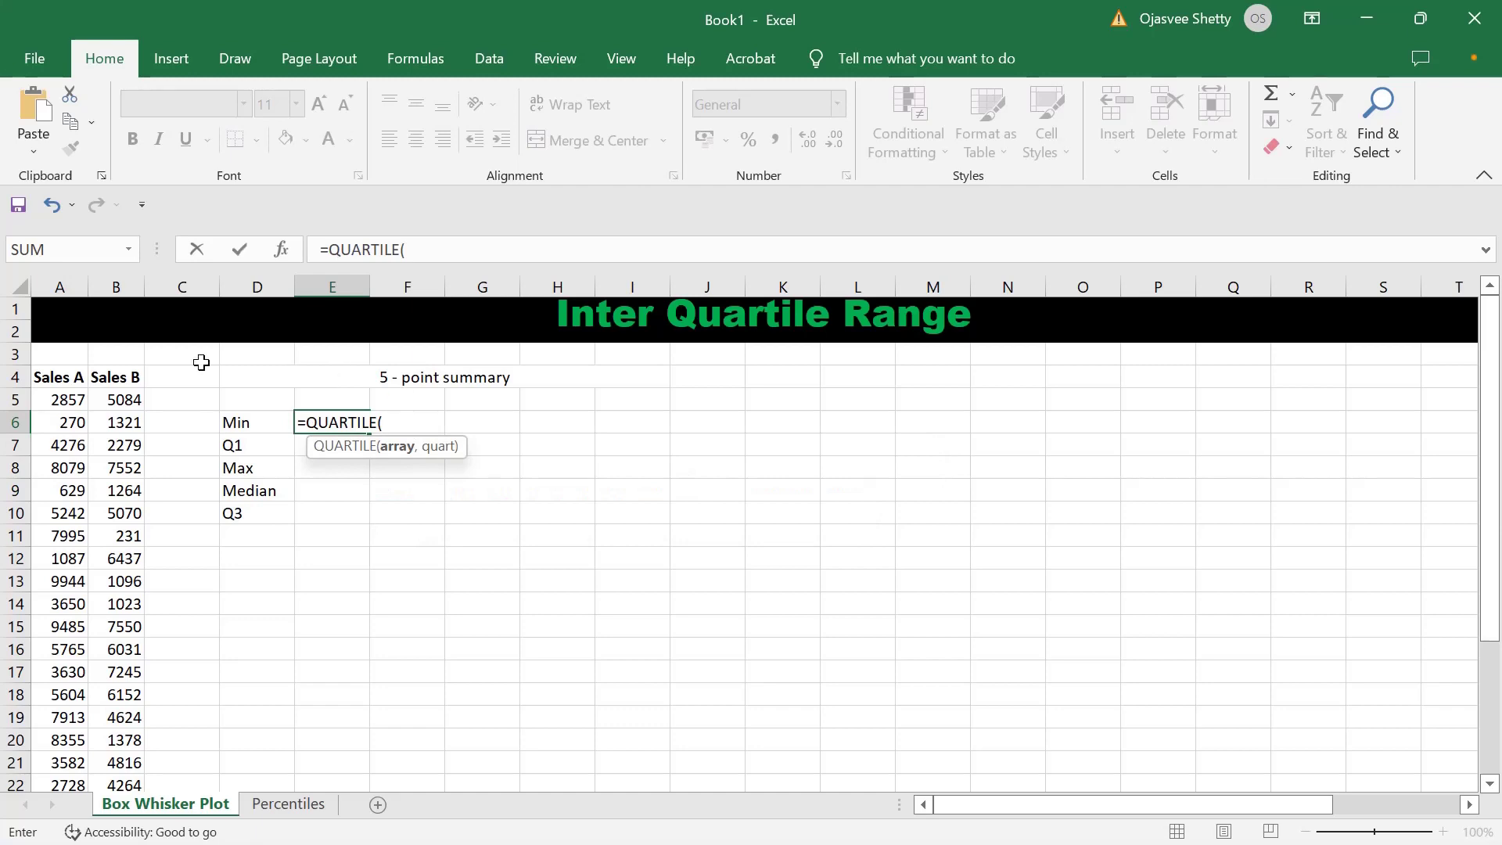
text(A)
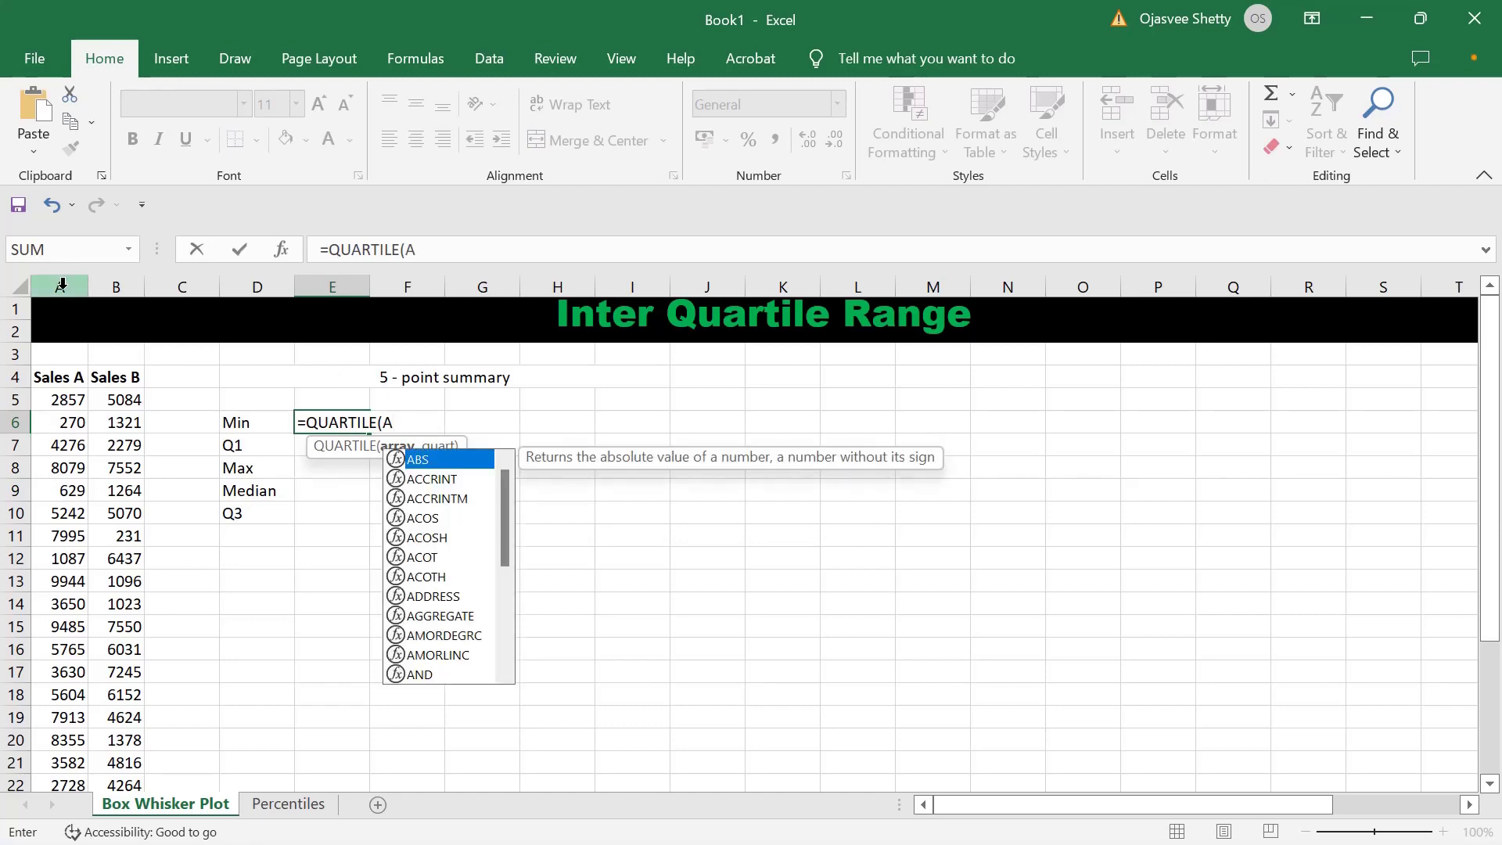
click(61, 286)
text(,)
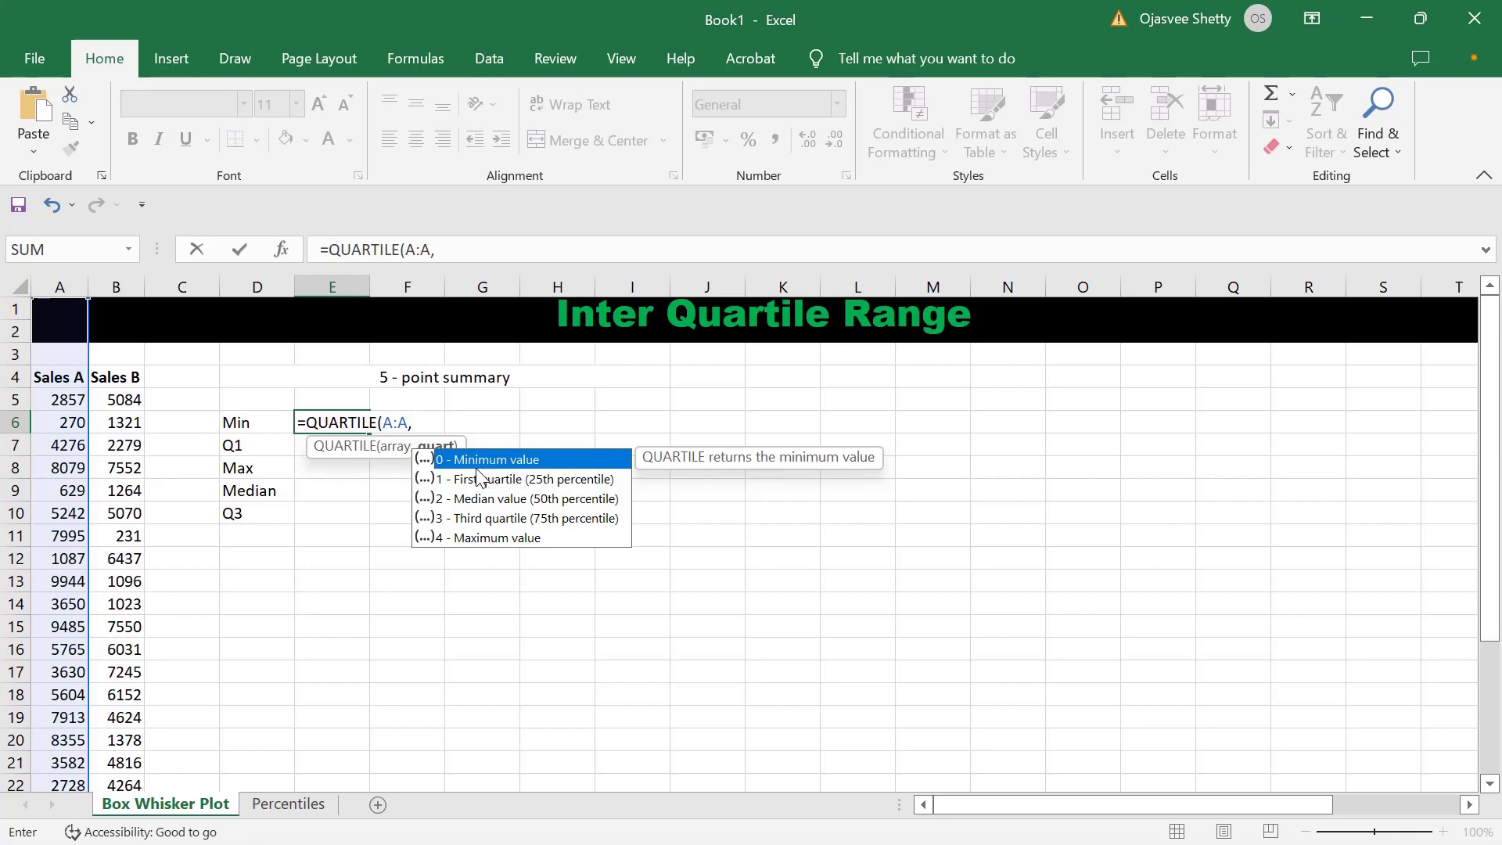
text())
key(Return)
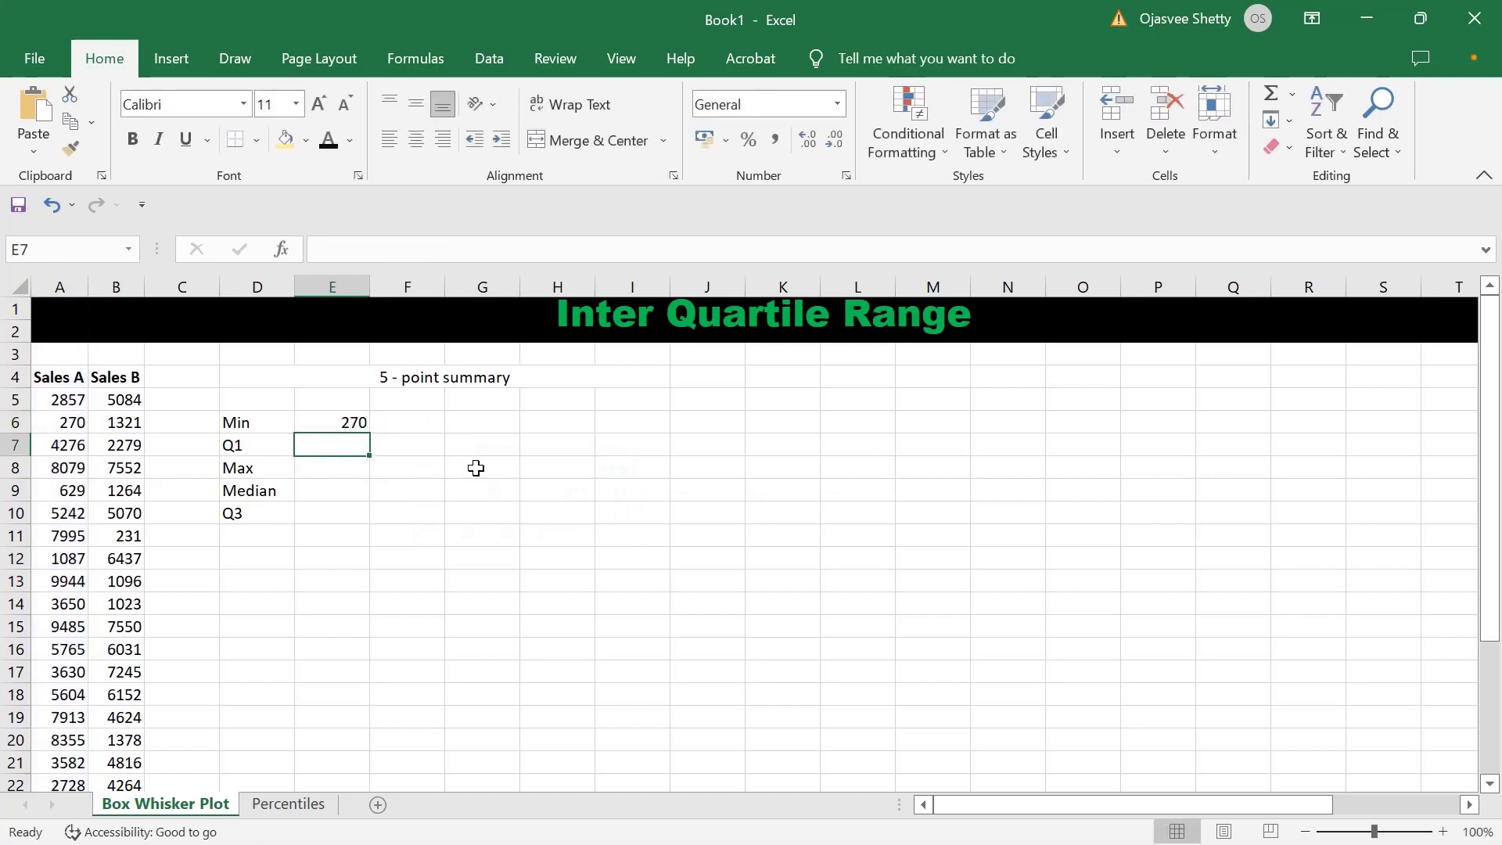
text(=)
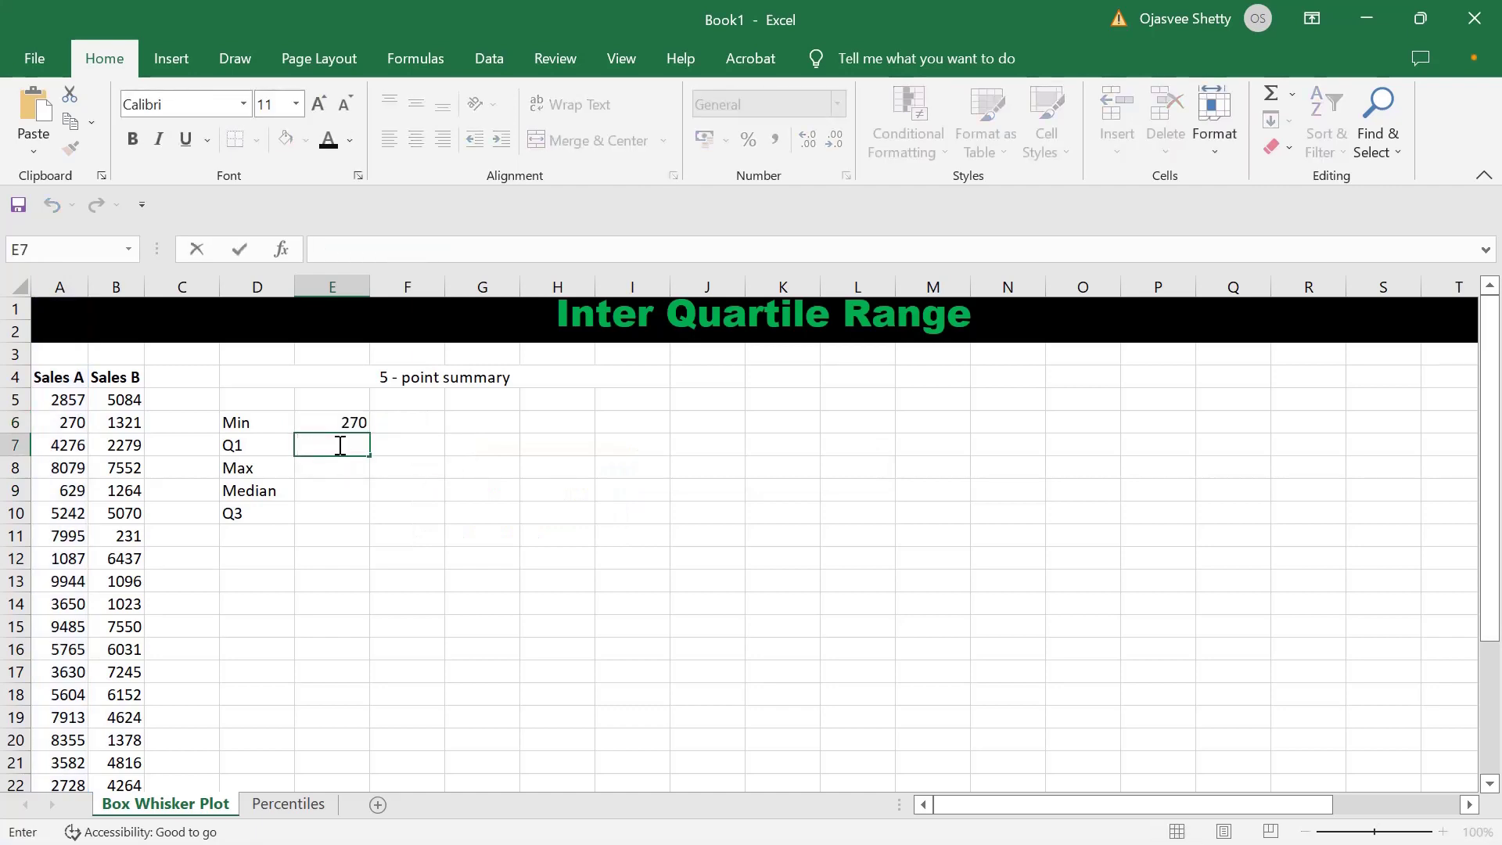
text(quar)
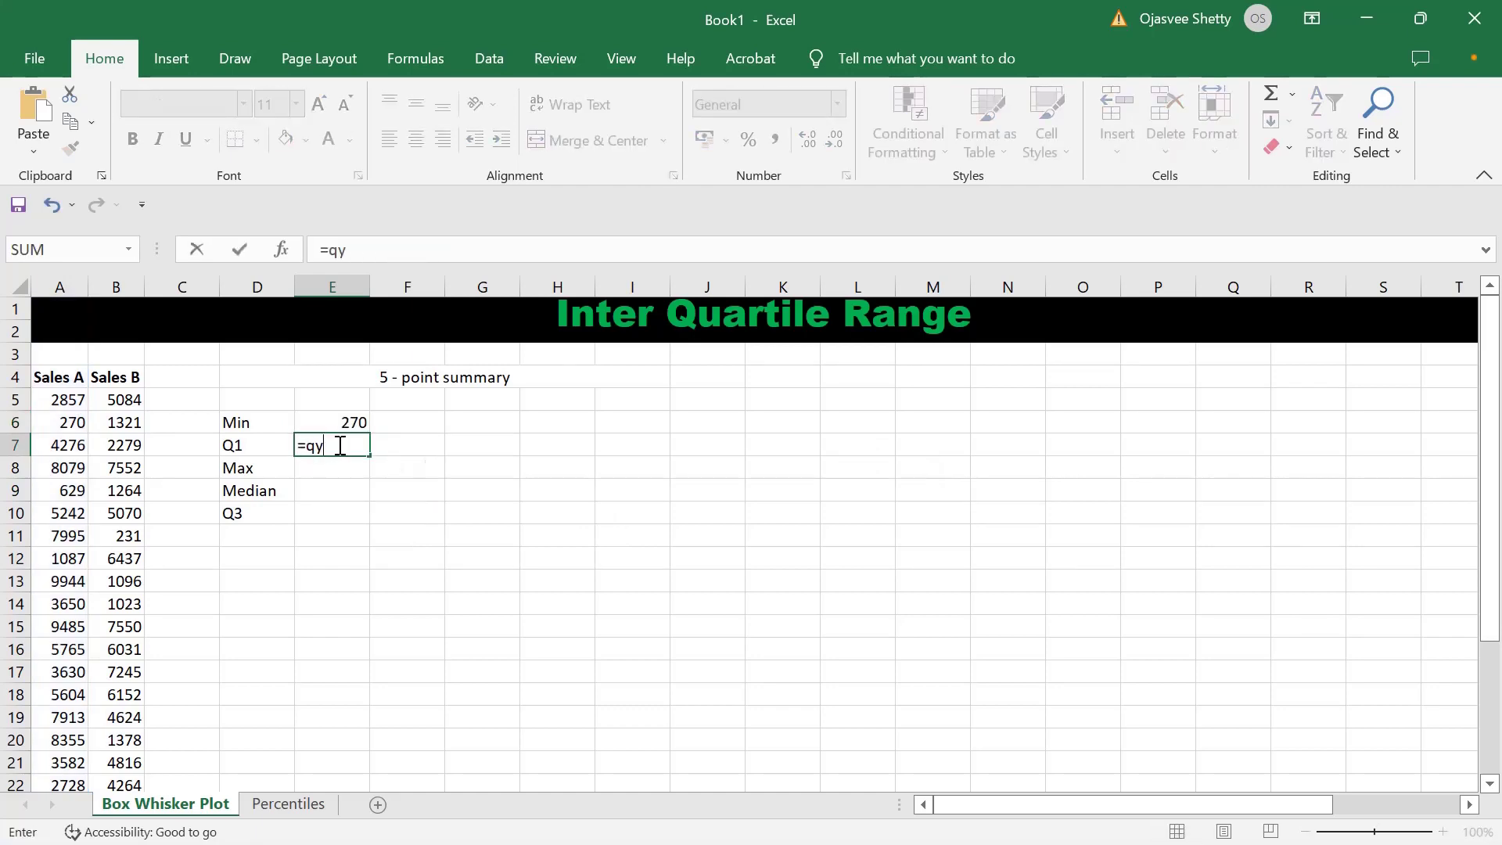
text(t)
key(Down)
key(Down)
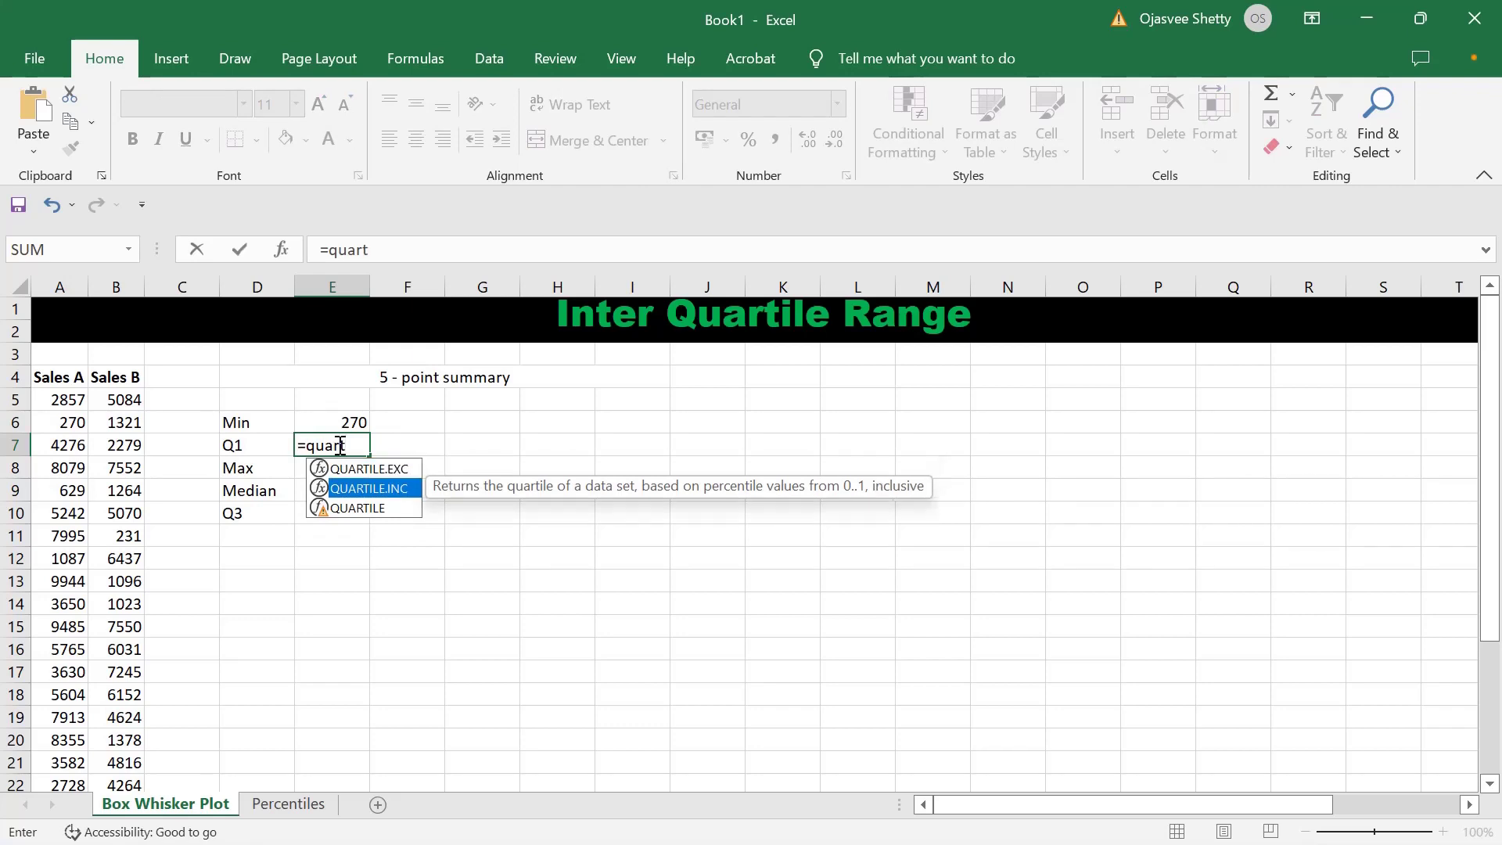
key(Tab)
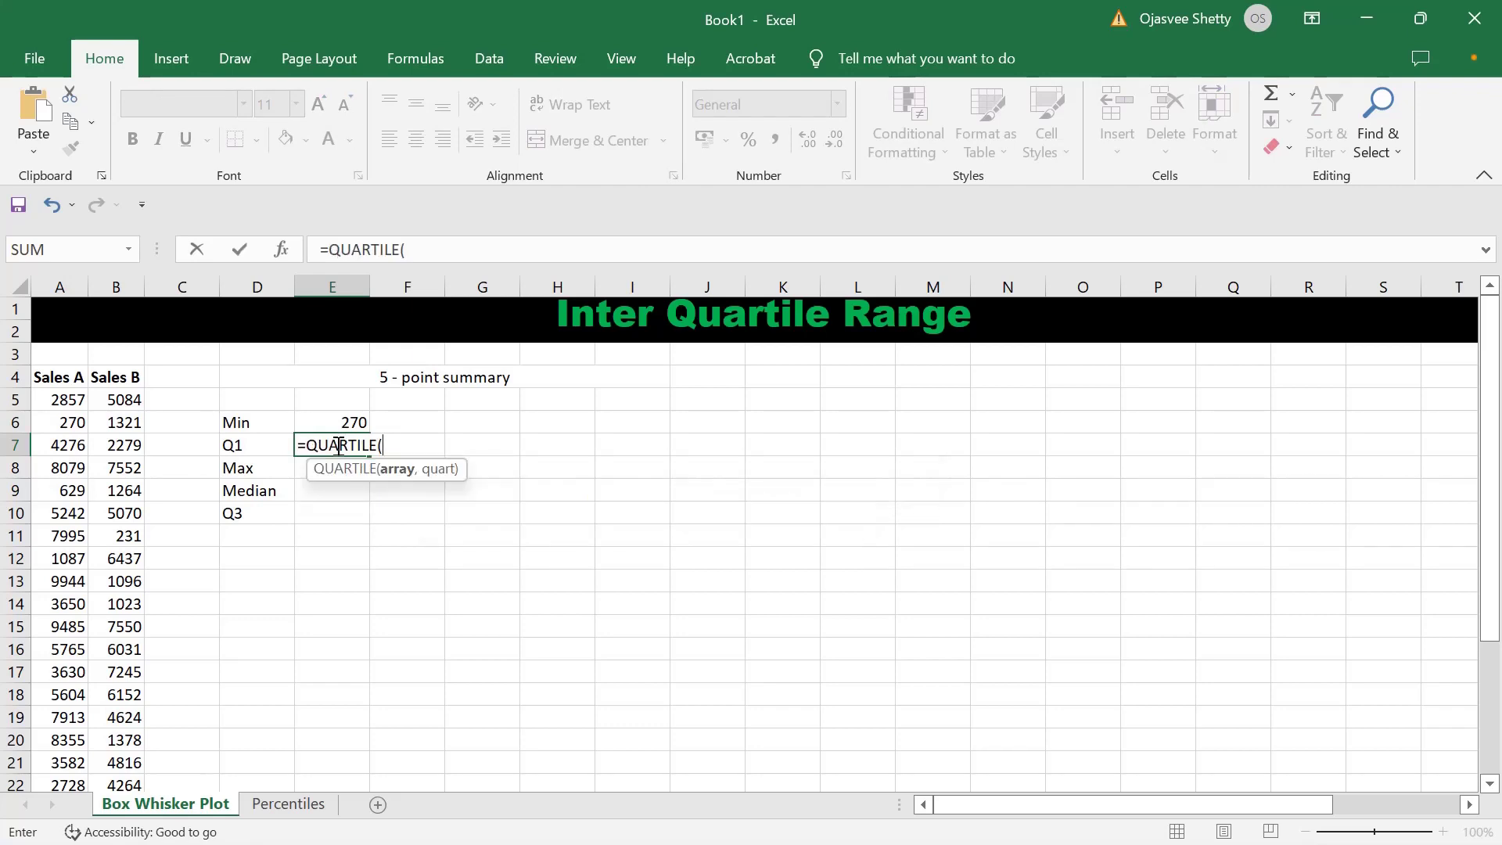
text(A:A,)
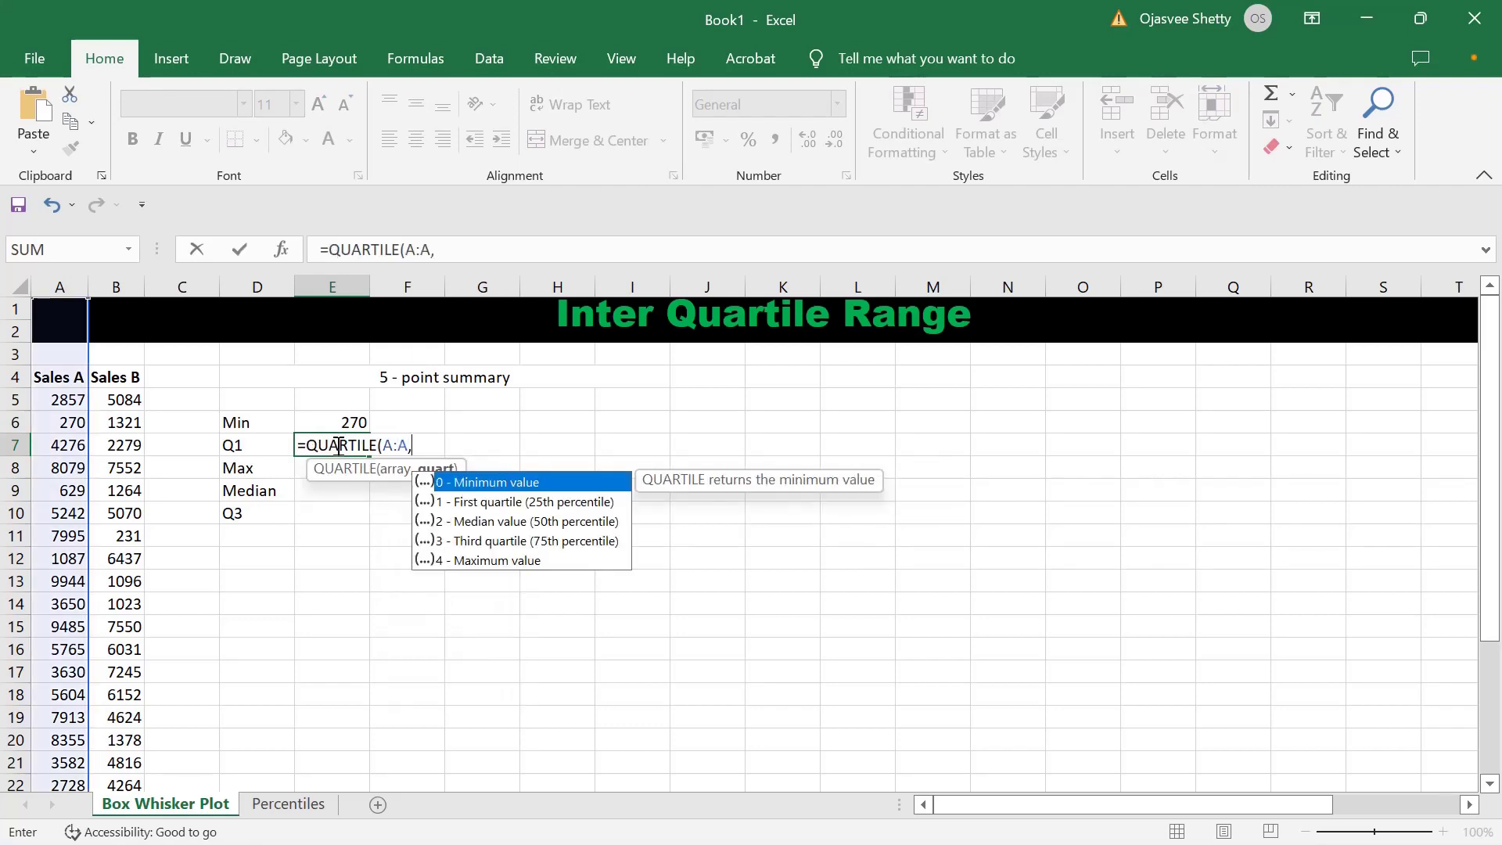
key(Down)
text(1)
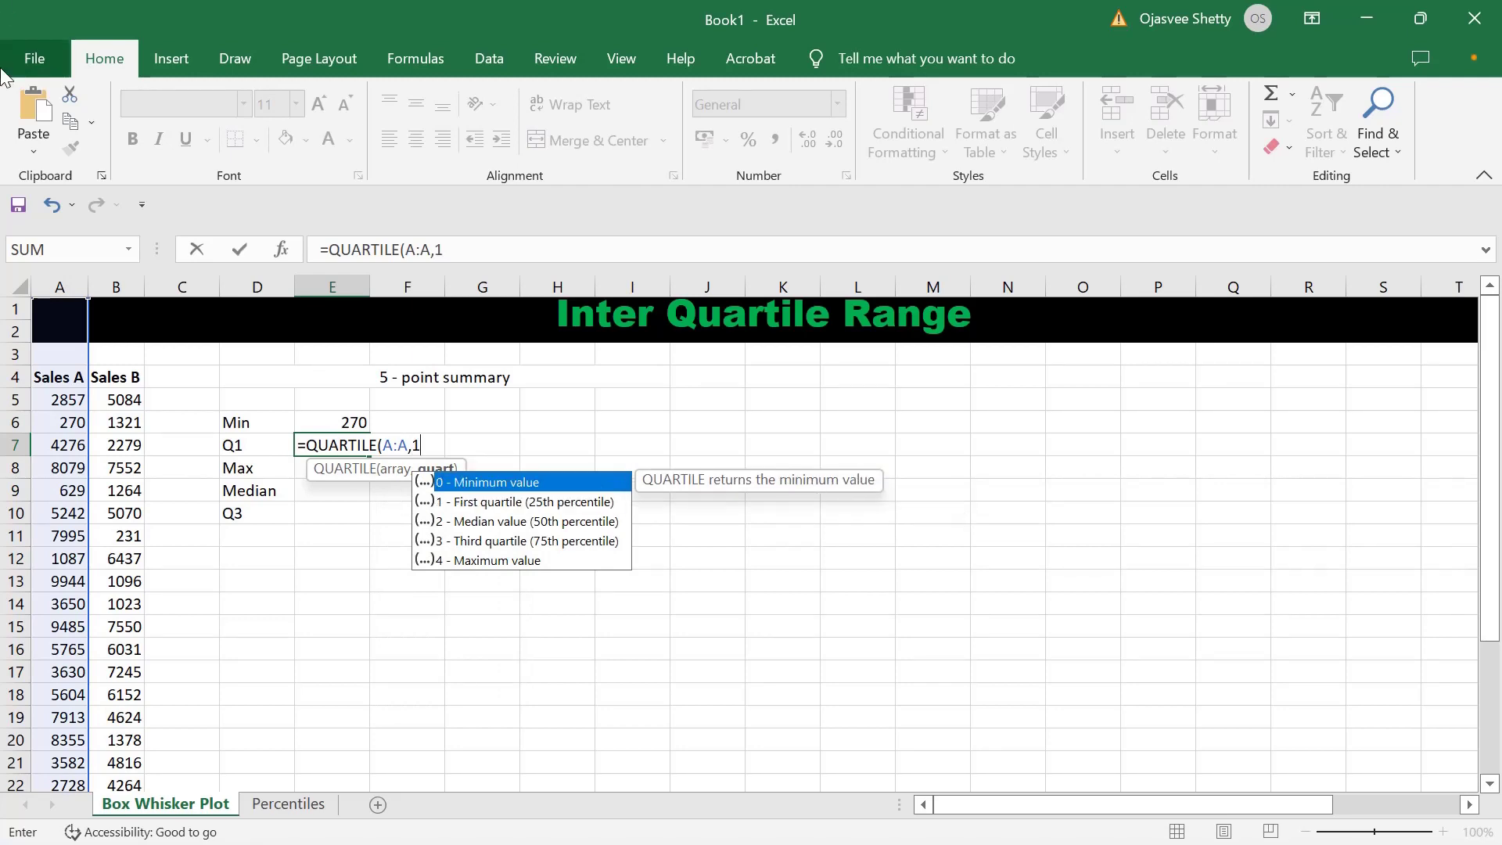
key(Return)
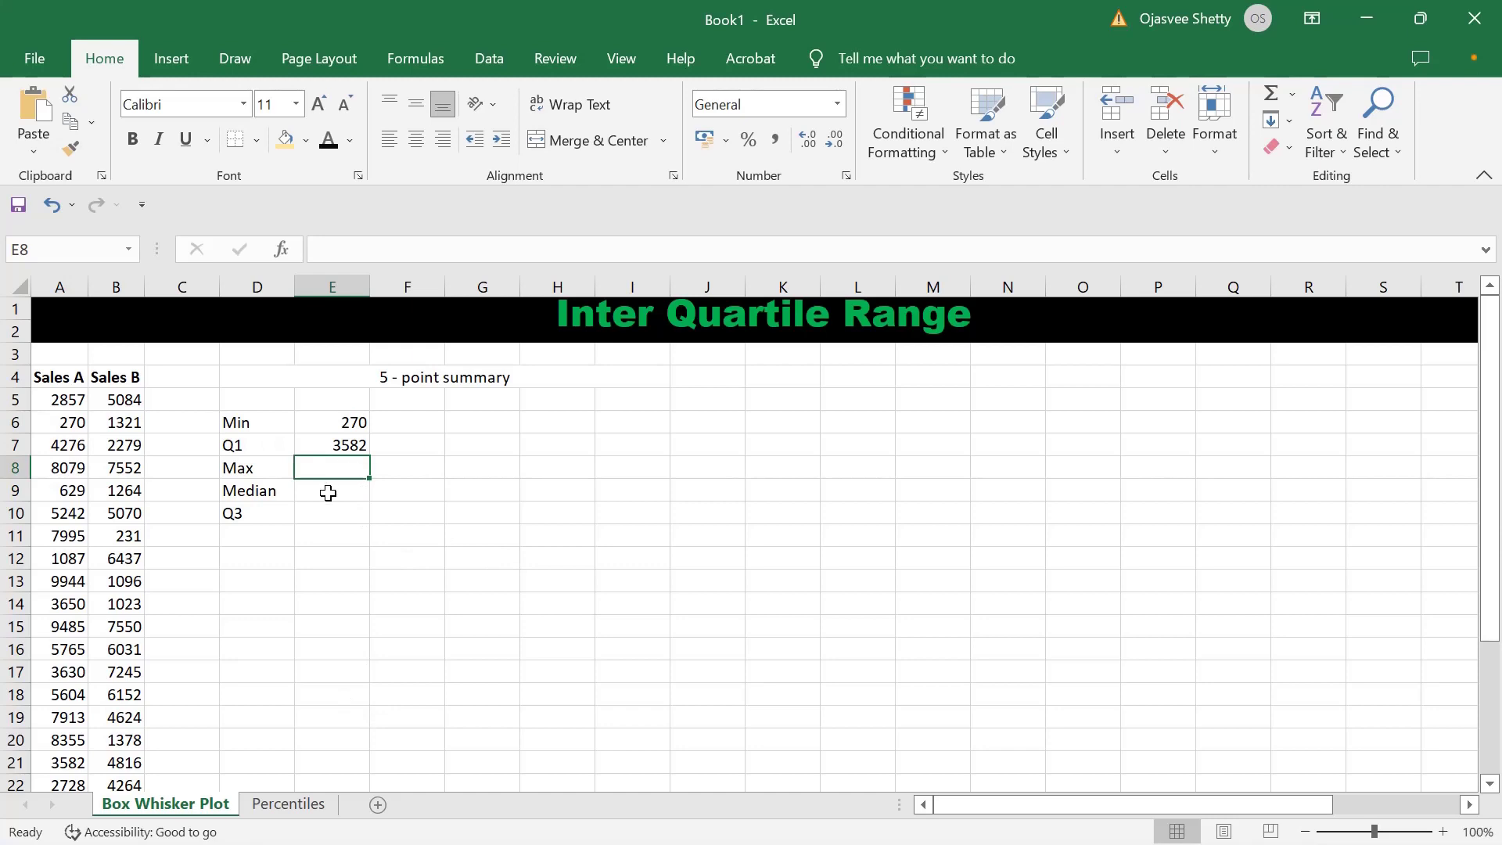
Enter =QUARTILE(A:A,4) in E8 for the Max value, 9944
text(=qua)
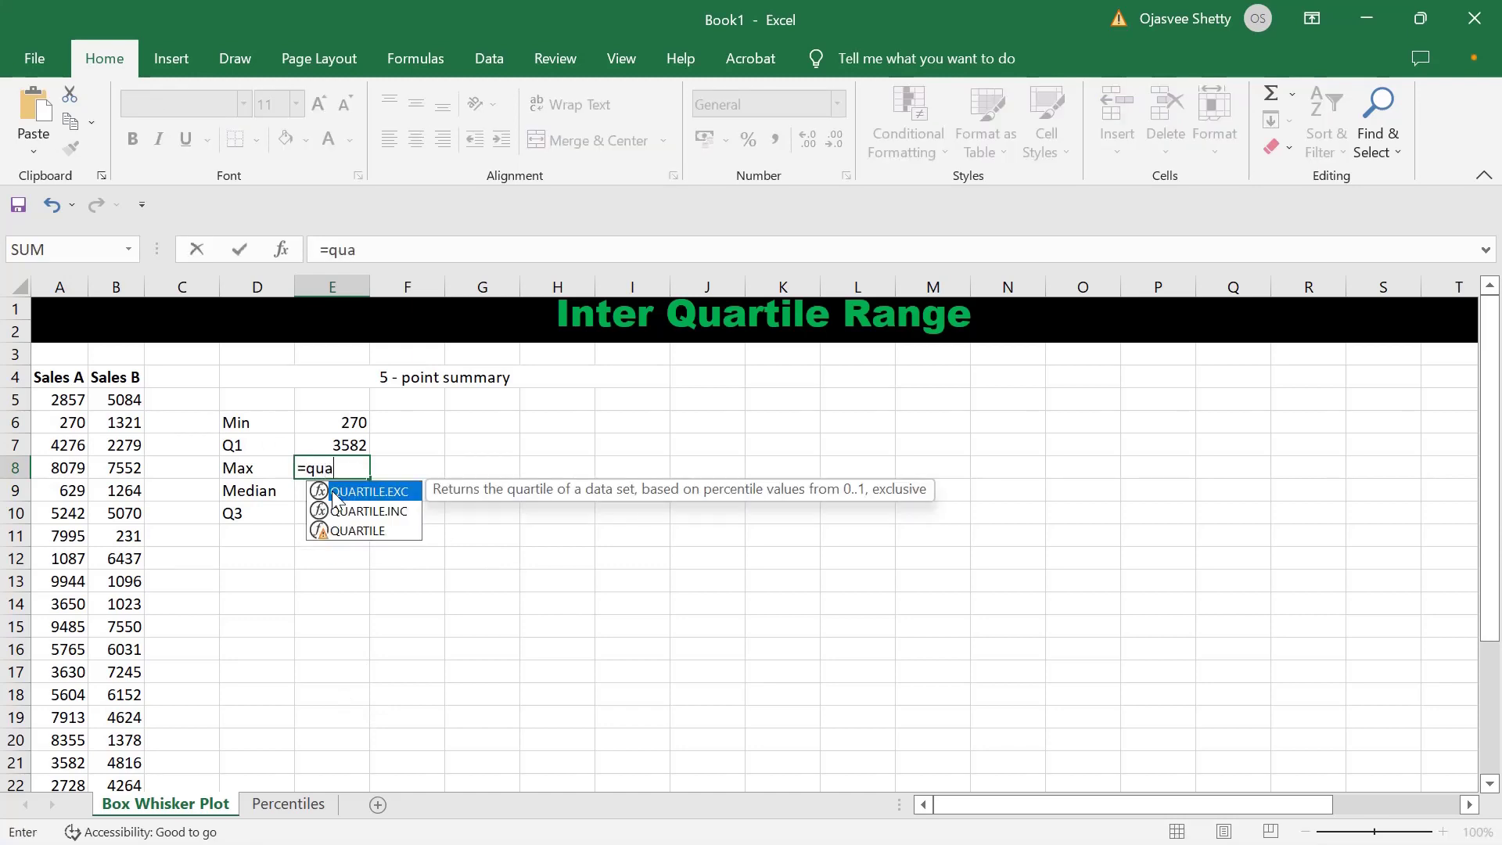
text(rt)
key(Down)
key(Down)
key(Tab)
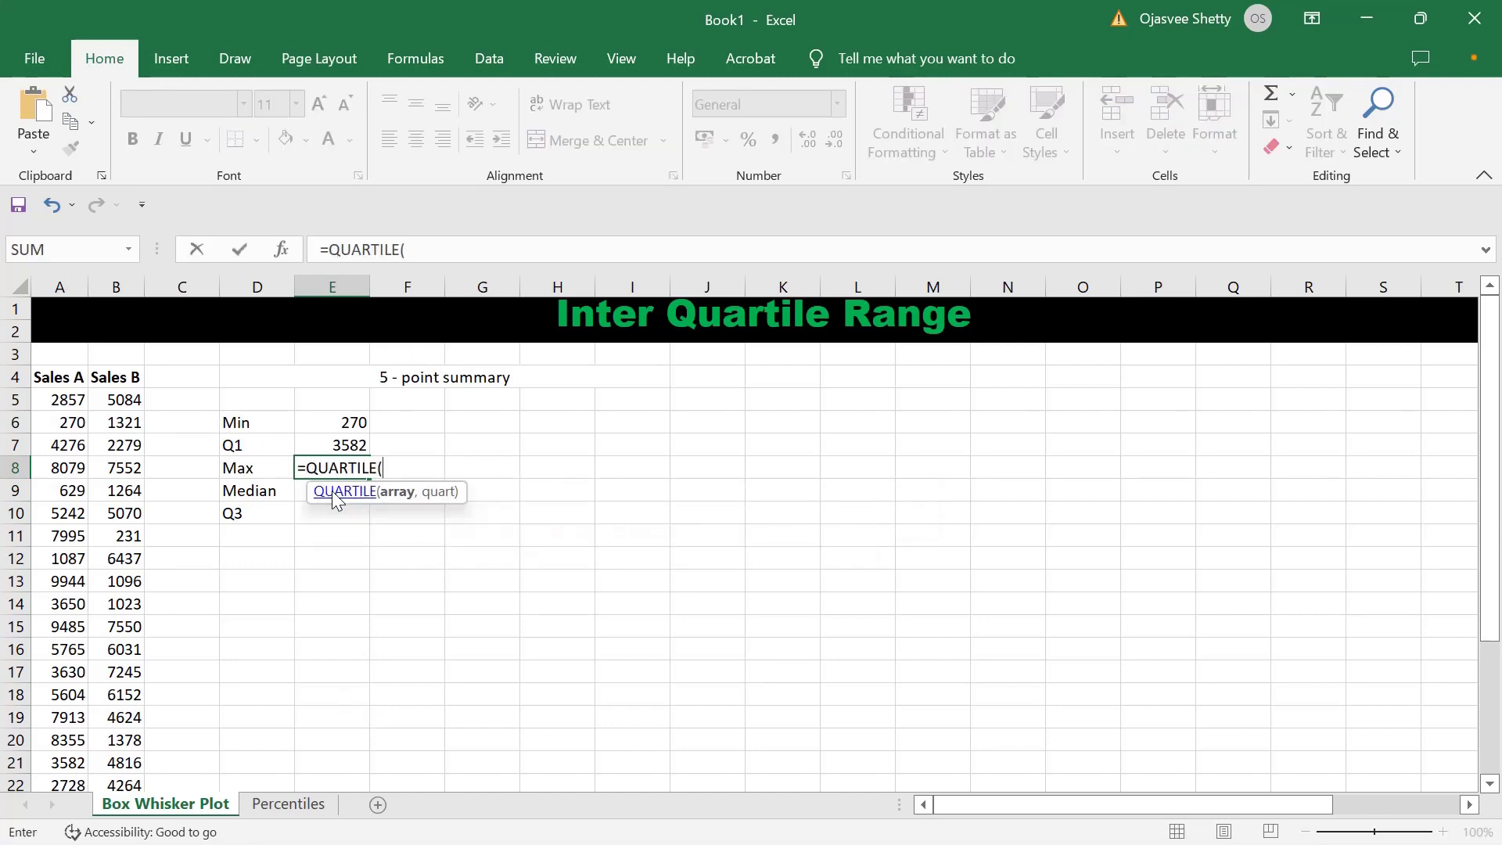
text(A:A,)
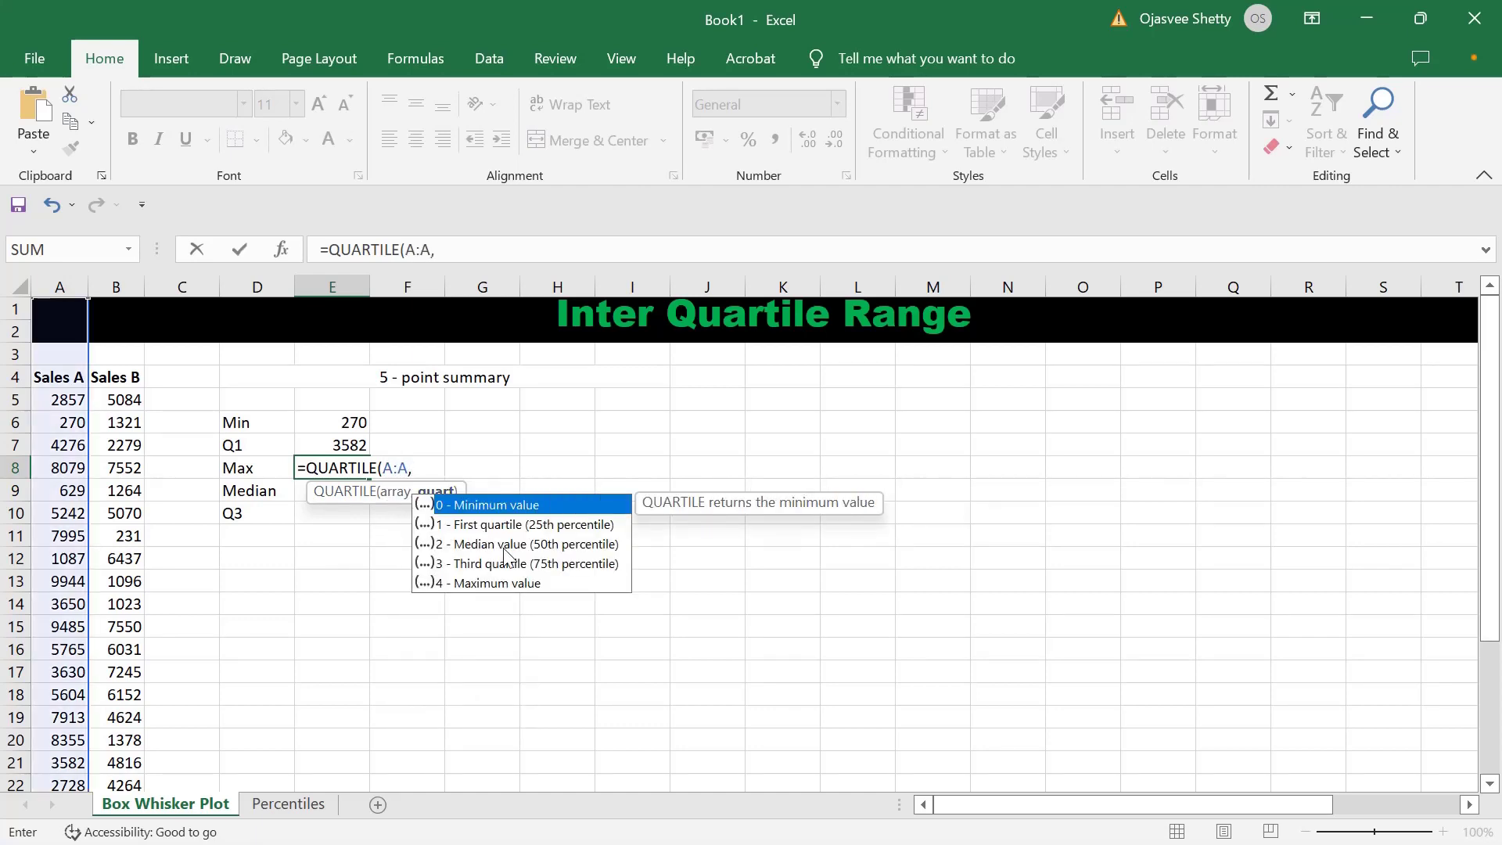
key(Down)
key(Down)
key(Down)
key(Down)
key(Tab)
text())
key(Return)
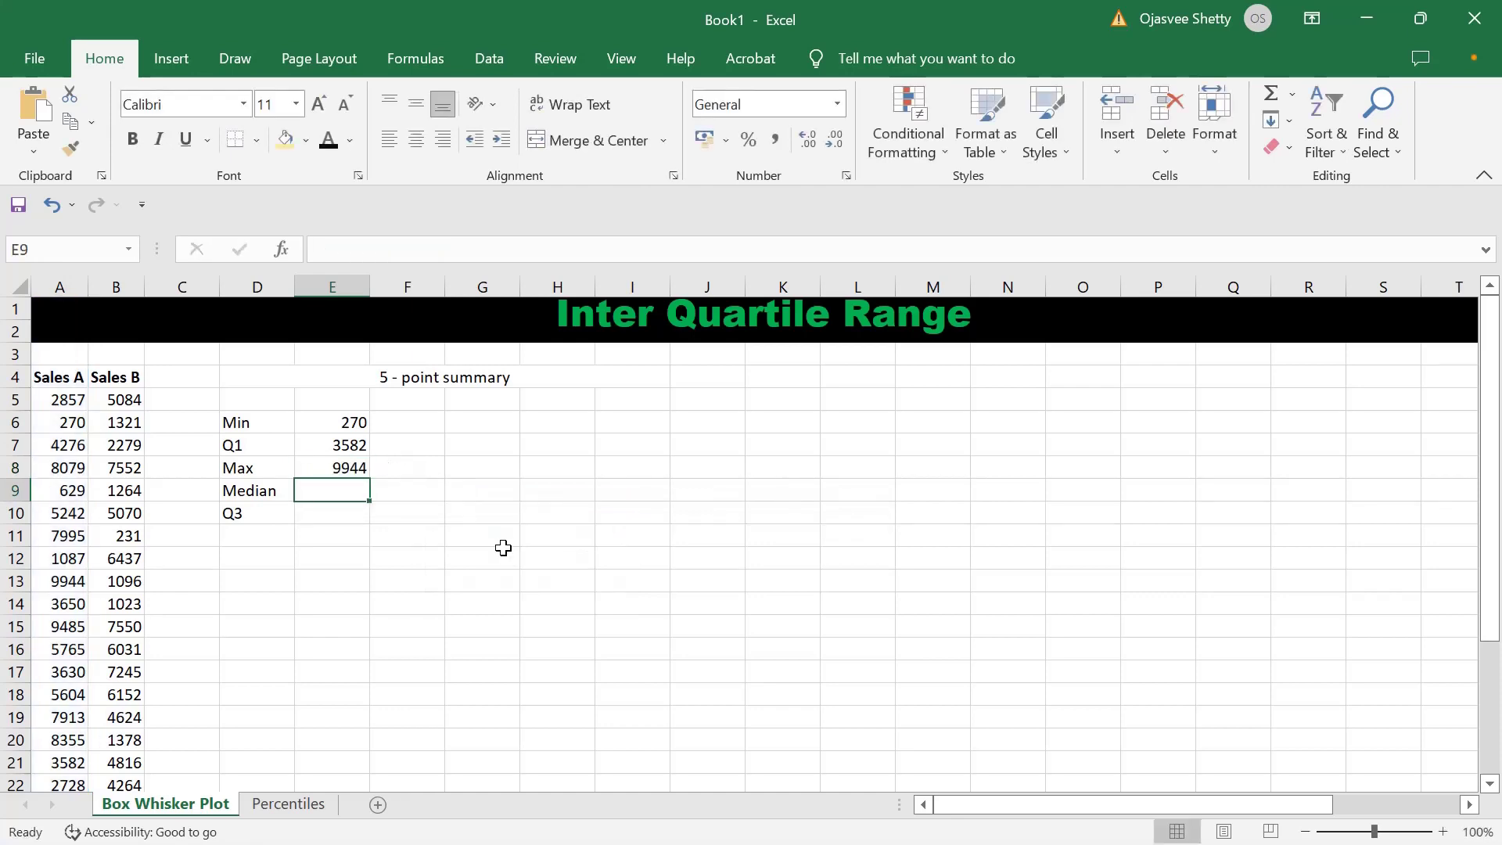
Enter =QUARTILE(A:A,2) for Median in E9 and =QUARTILE(A:A,3) for Q3 in E10
text(=quar)
key(Tab)
key(BackSpace)
key(BackSpace)
key(BackSpace)
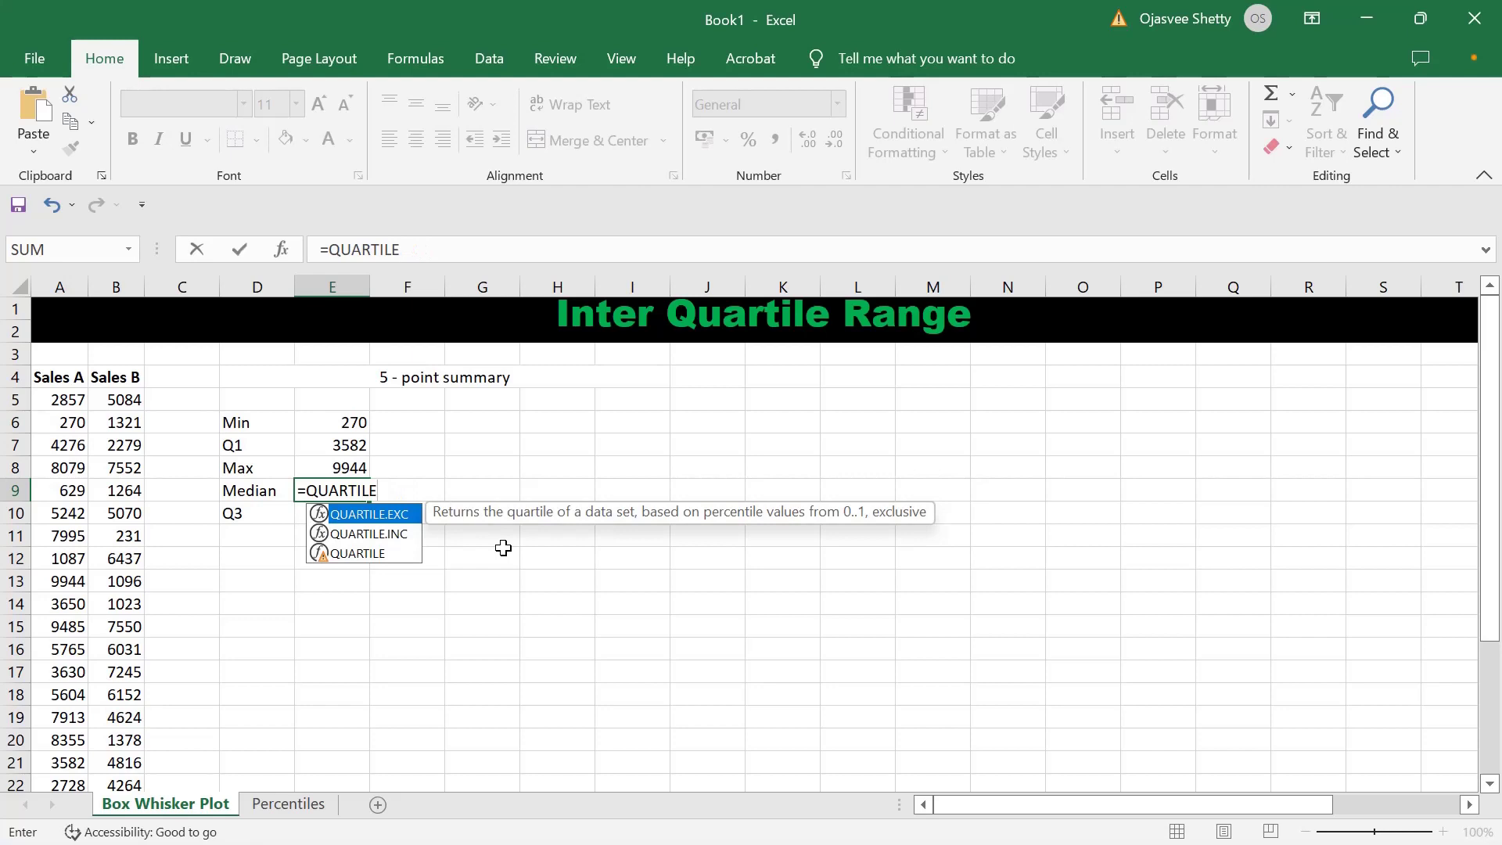
key(Tab)
key(BackSpace)
key(BackSpace)
key(BackSpace)
key(BackSpace)
key(BackSpace)
text((A:A,2)
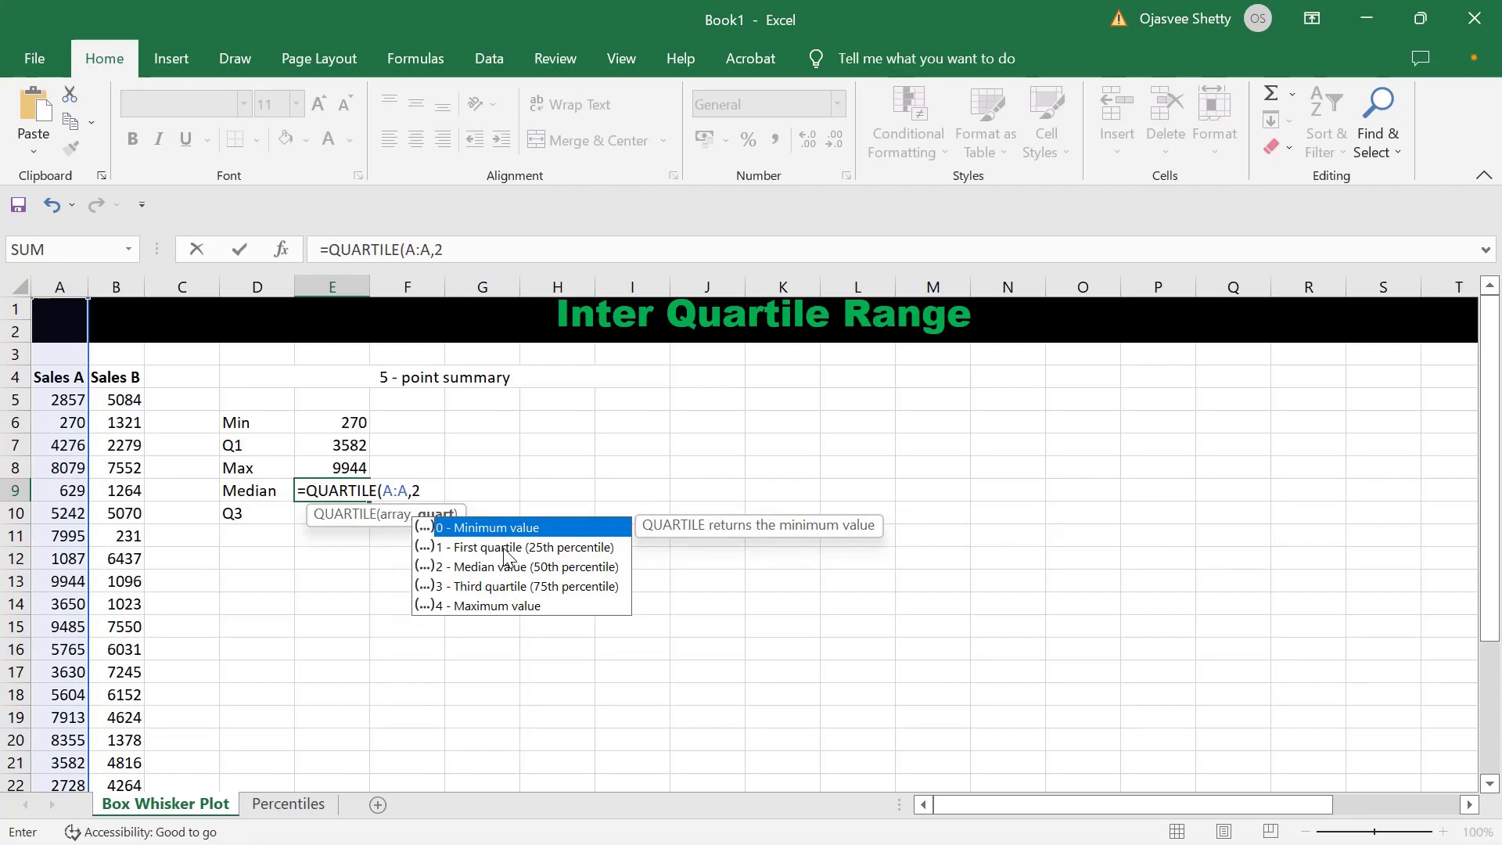
key(Return)
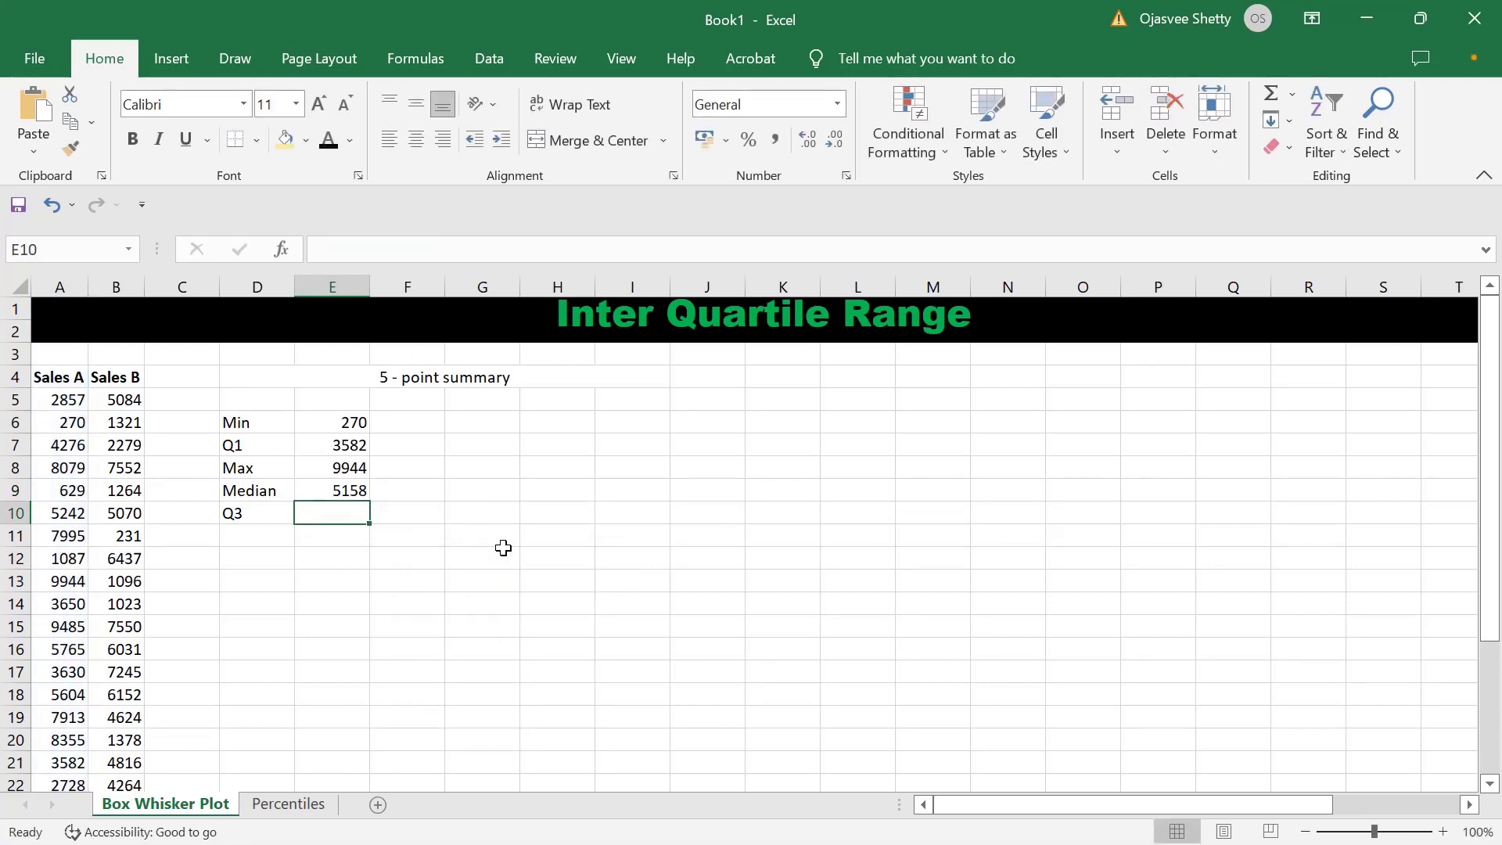
text(=quar)
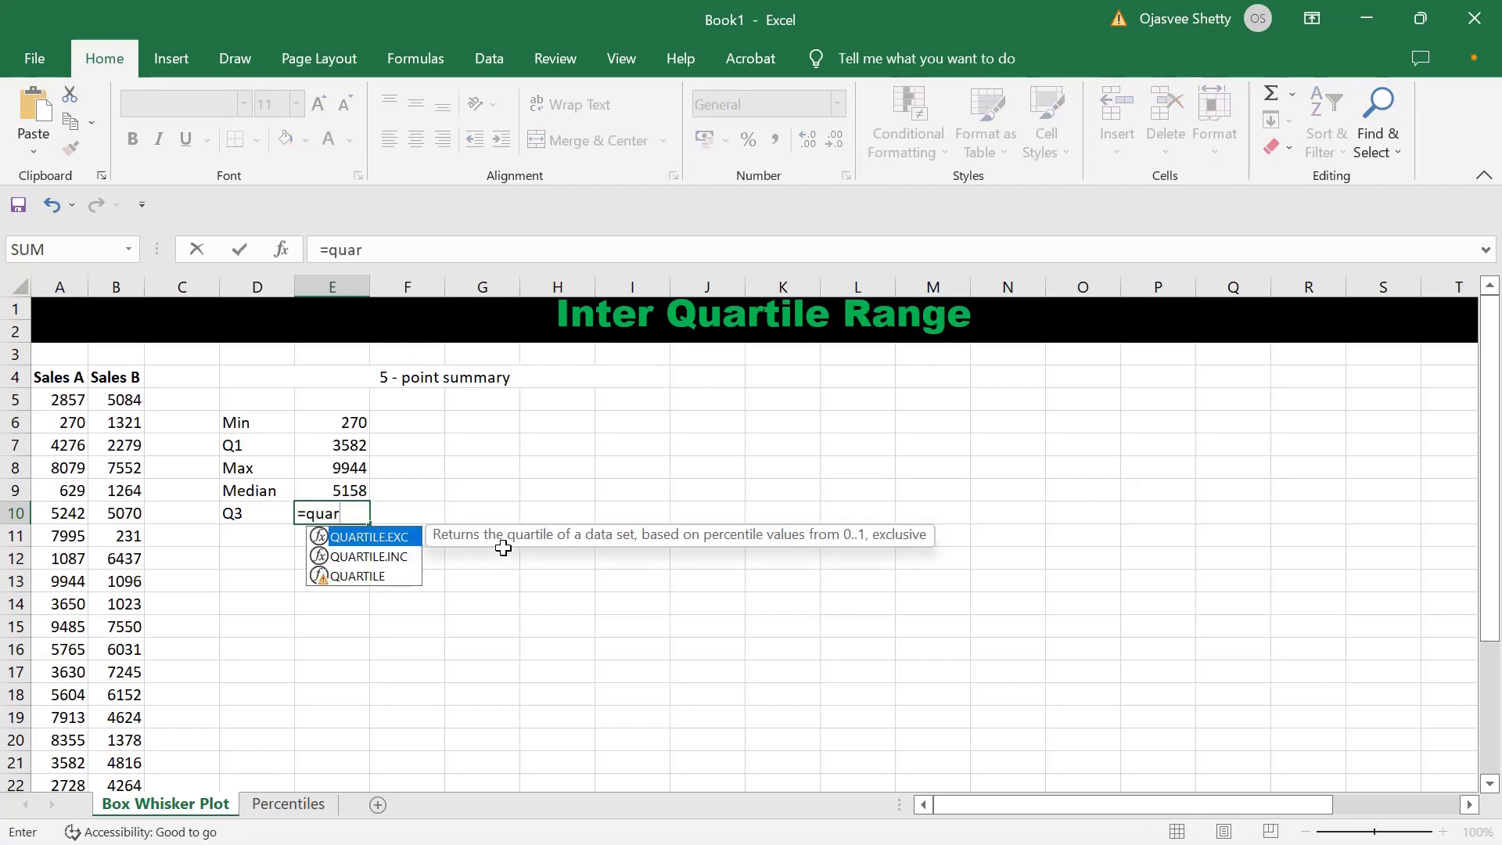
key(Down)
key(Down)
key(Tab)
text(A:A,)
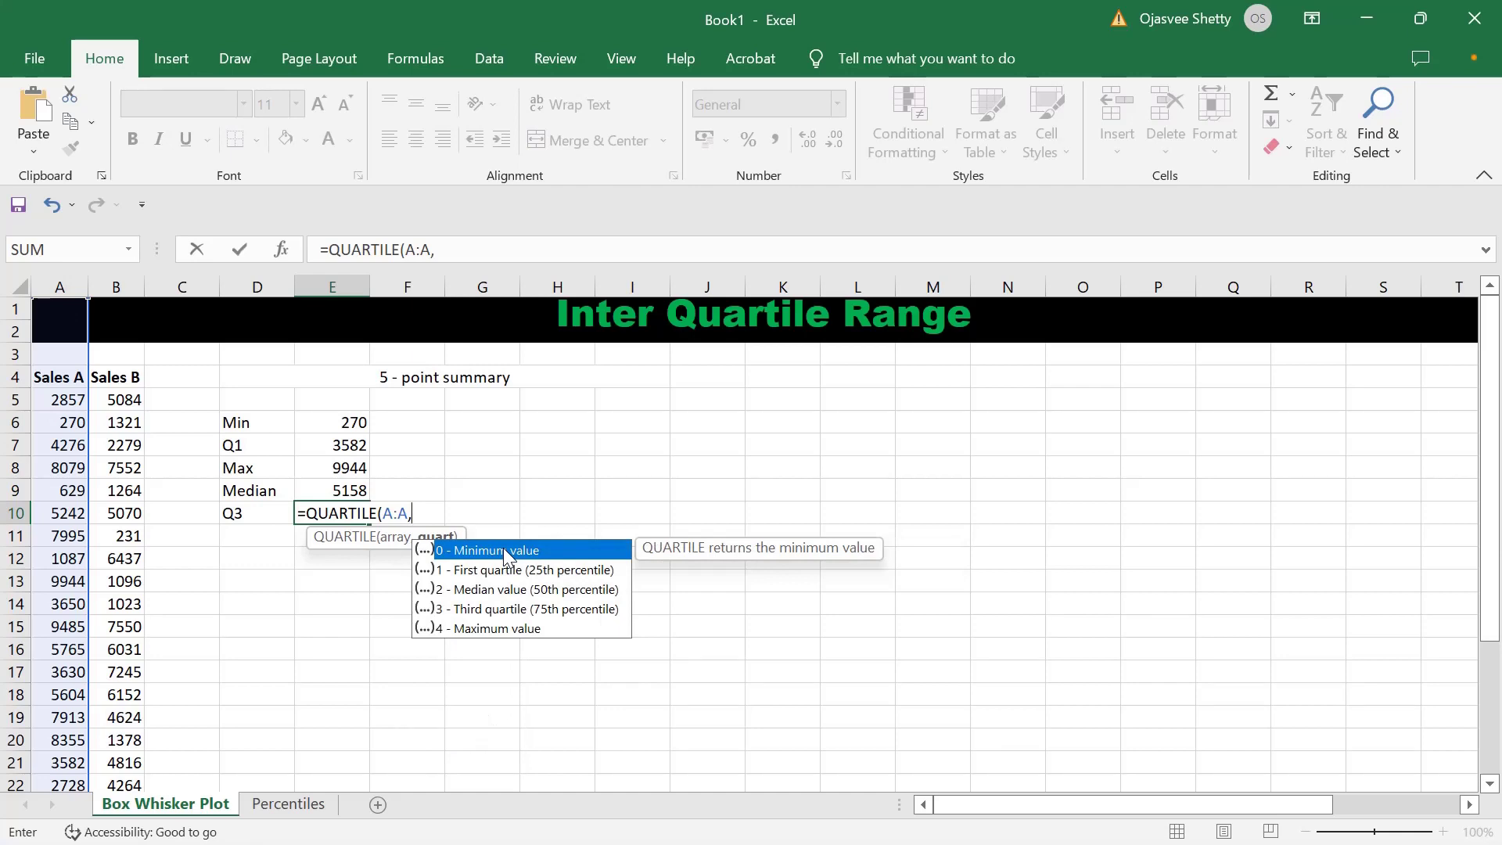
text(3))
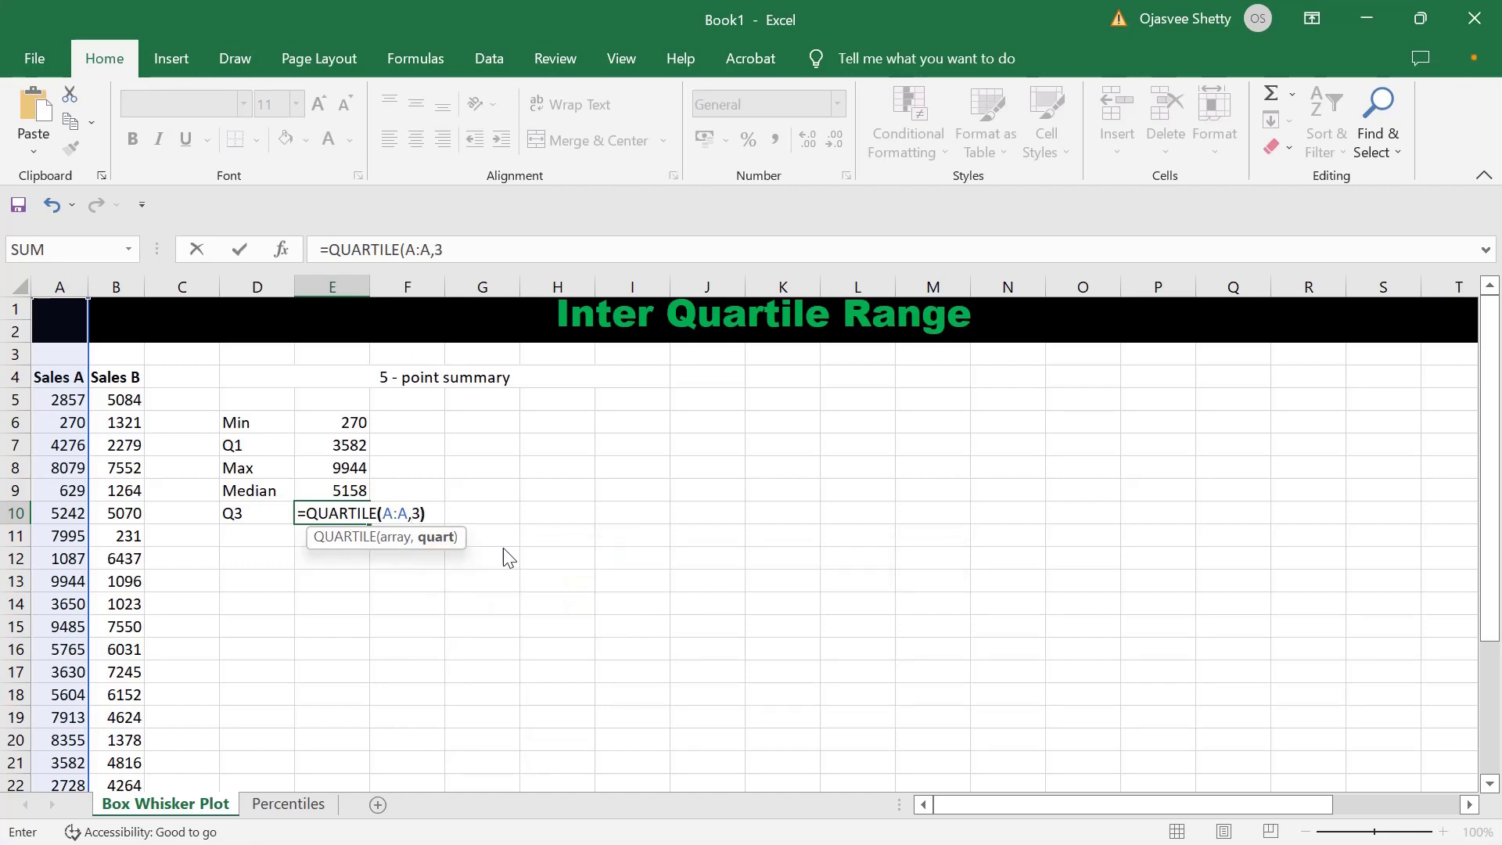
key(Return)
Give the D6:E10 summary table all borders and a light orange fill
drag(255, 423, 362, 513)
click(255, 139)
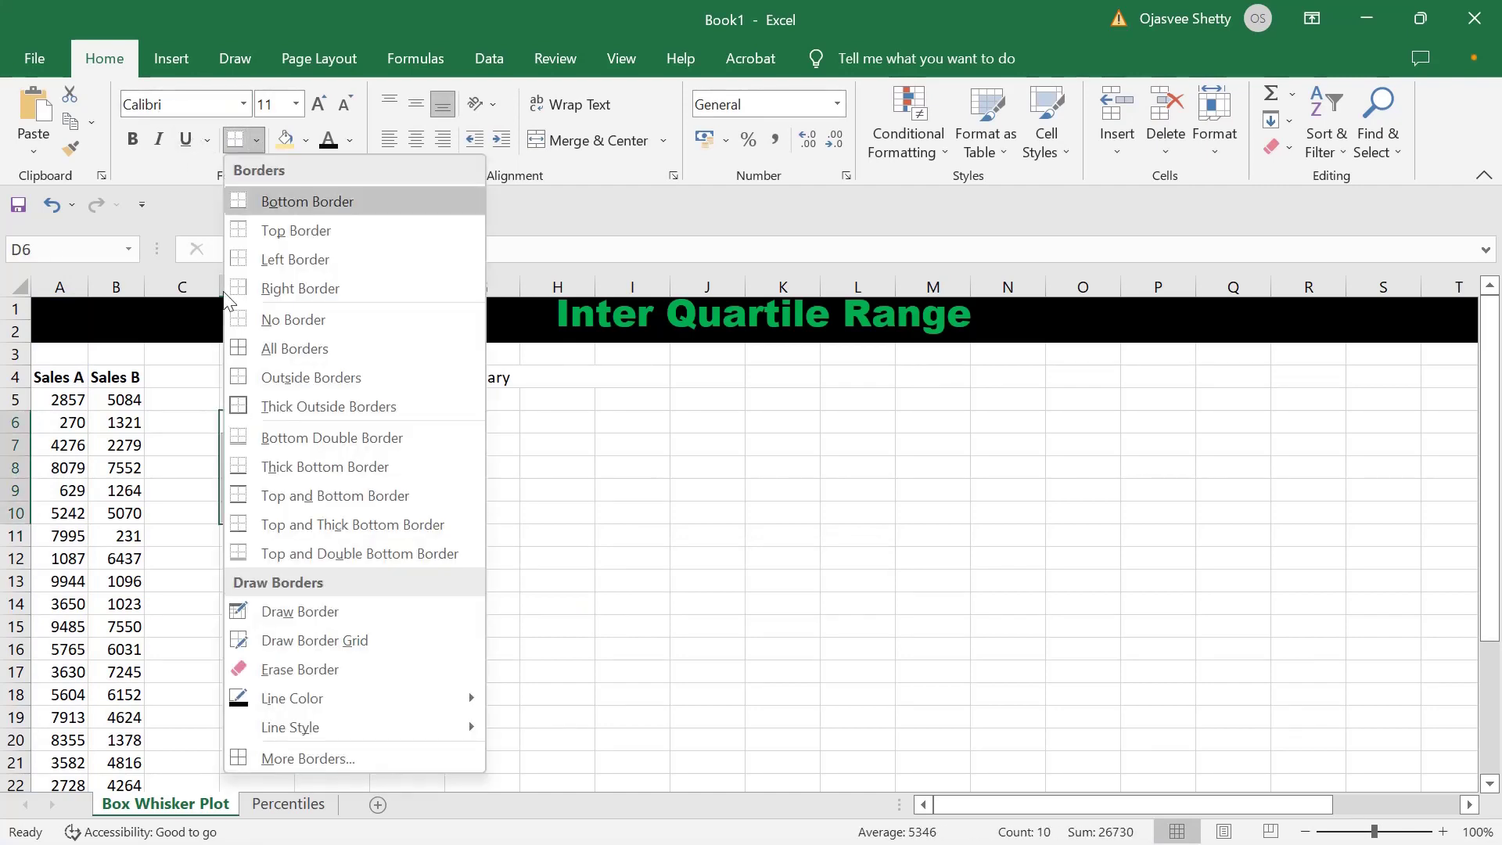
click(312, 380)
click(405, 581)
drag(258, 422, 353, 513)
click(287, 141)
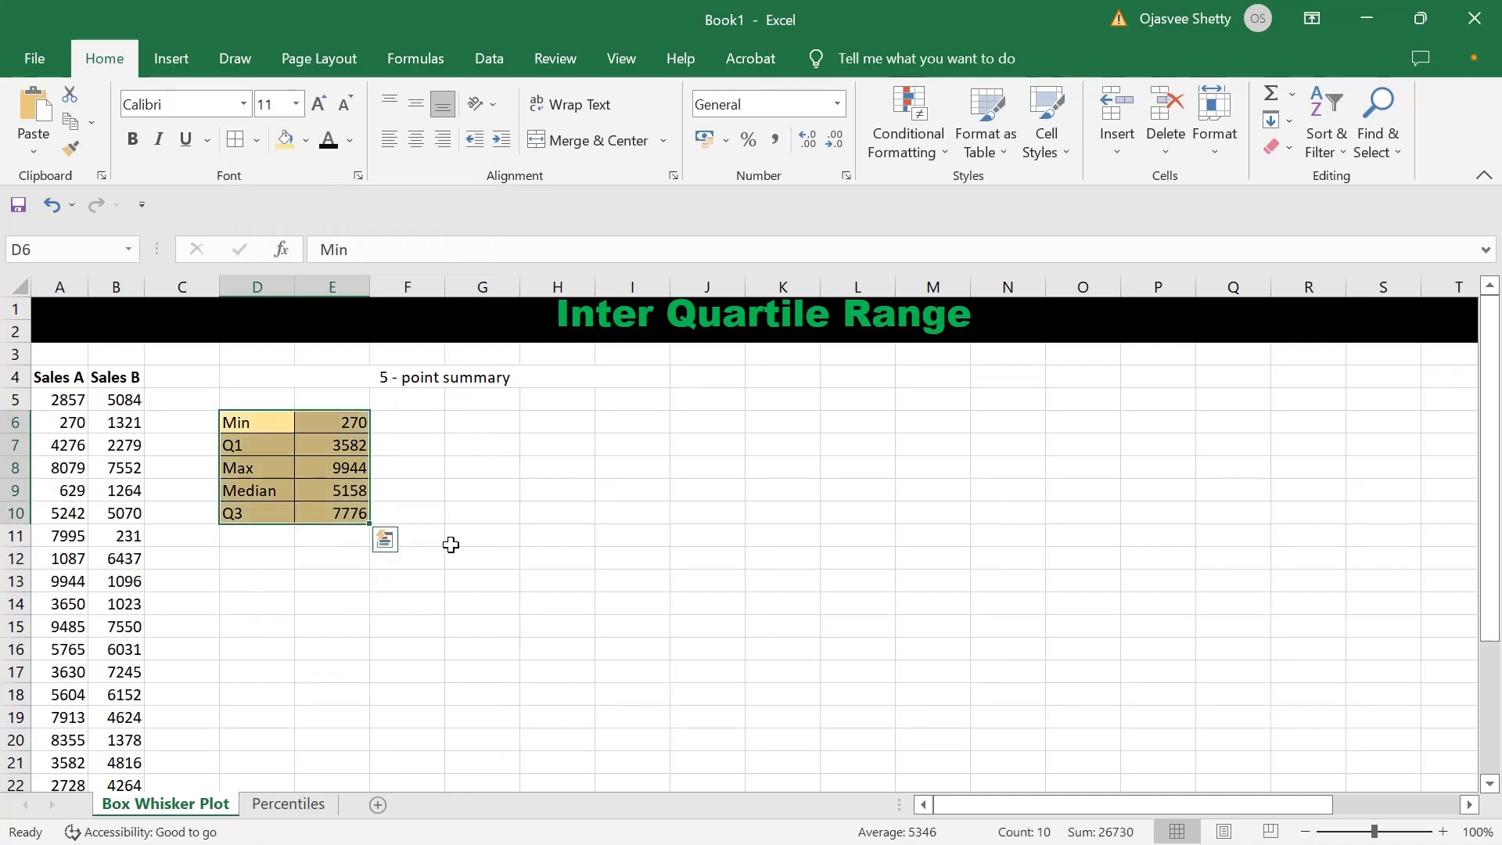
click(454, 540)
Enter =MEDIAN(A:A) in F9 and show its formula with =FORMULATEXT(F9) in G9
click(421, 498)
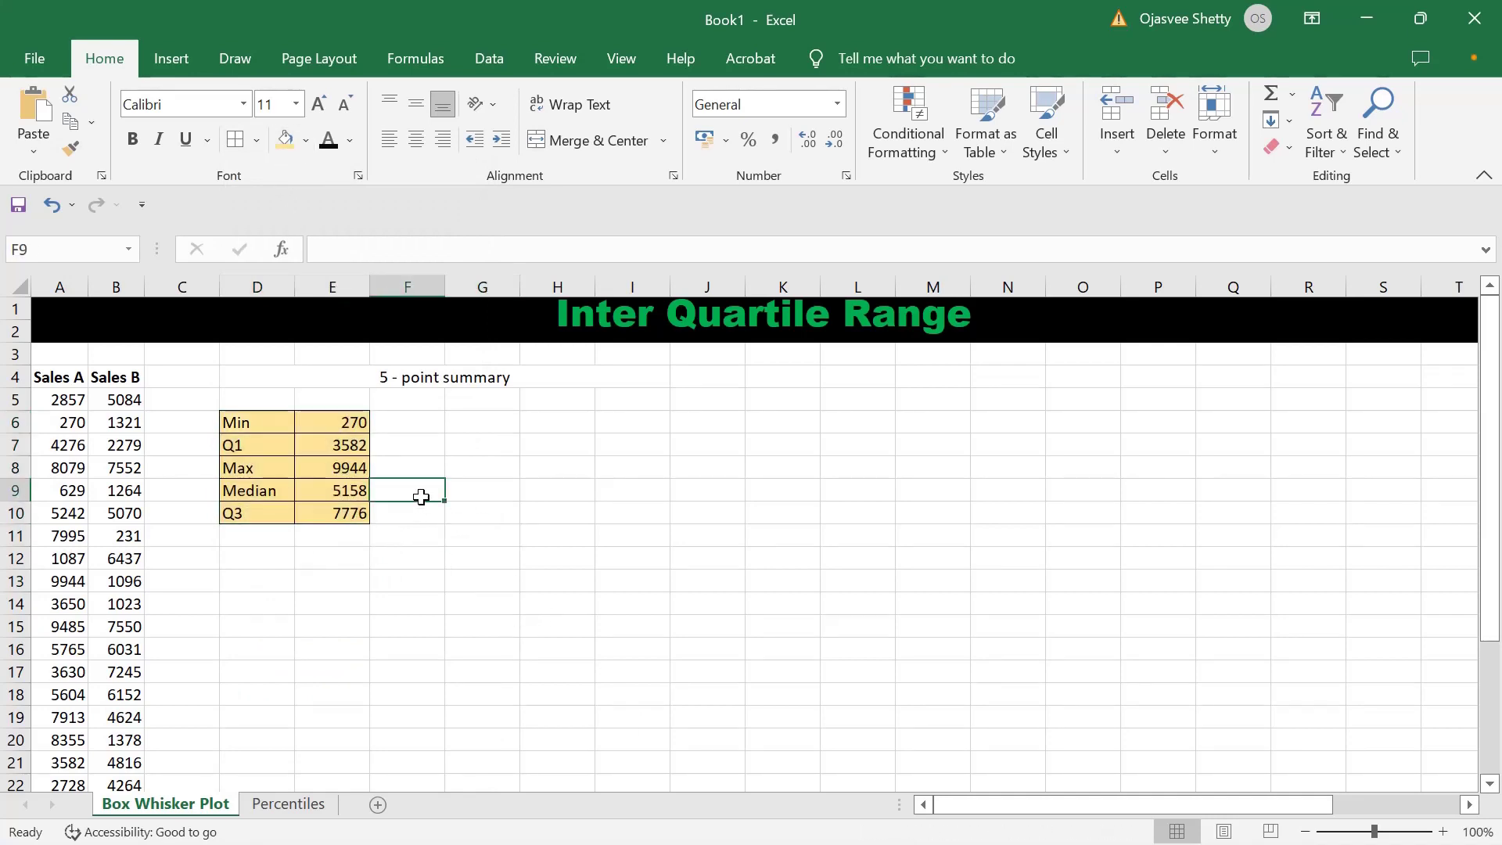
text(=medi)
key(Tab)
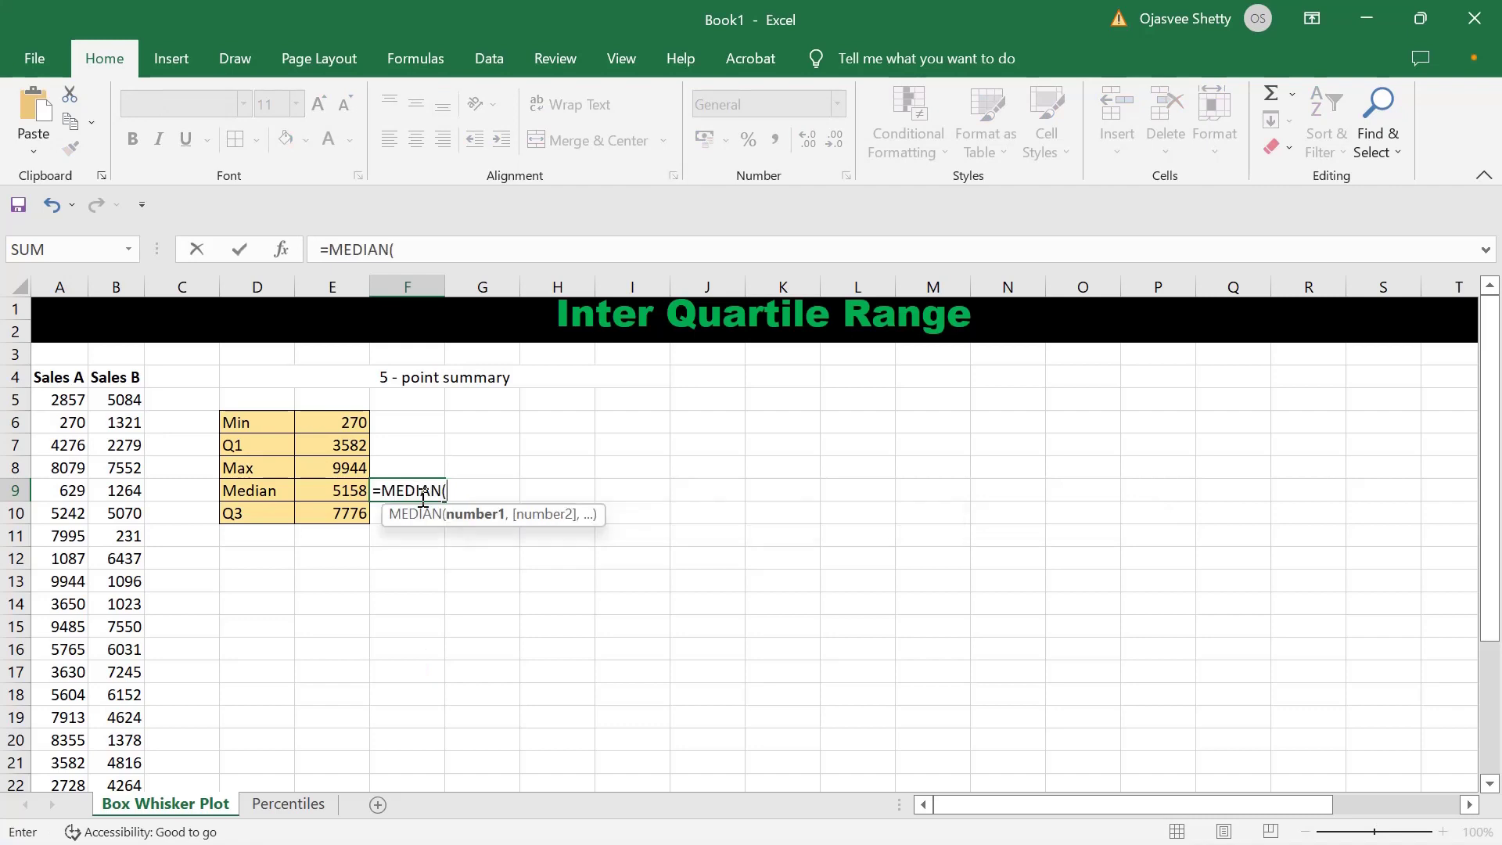
text(A:A)
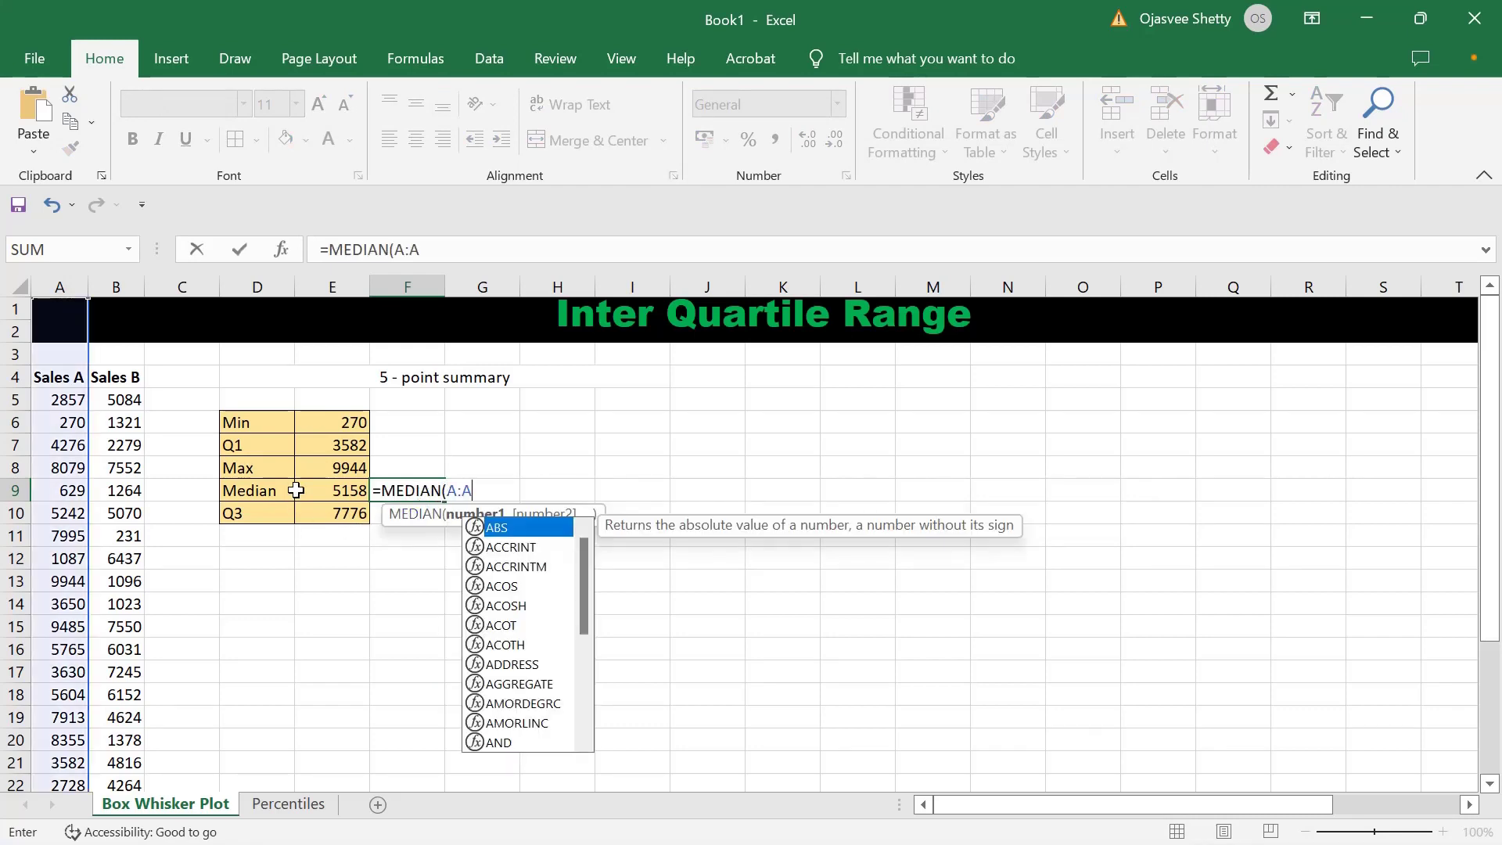
key(shift+Return)
click(436, 489)
click(477, 502)
text(=form)
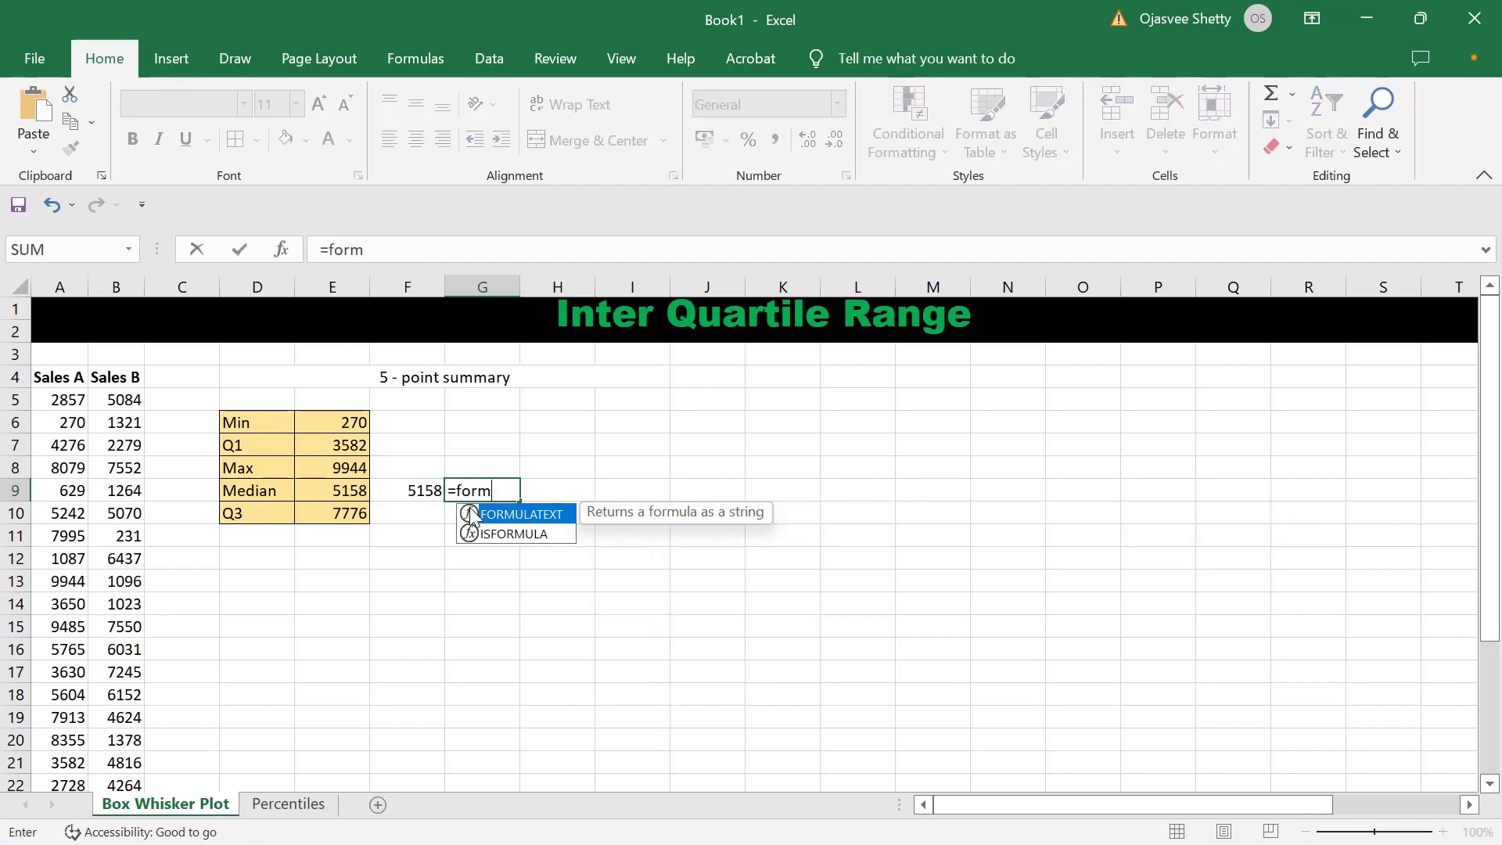
key(Tab)
click(405, 491)
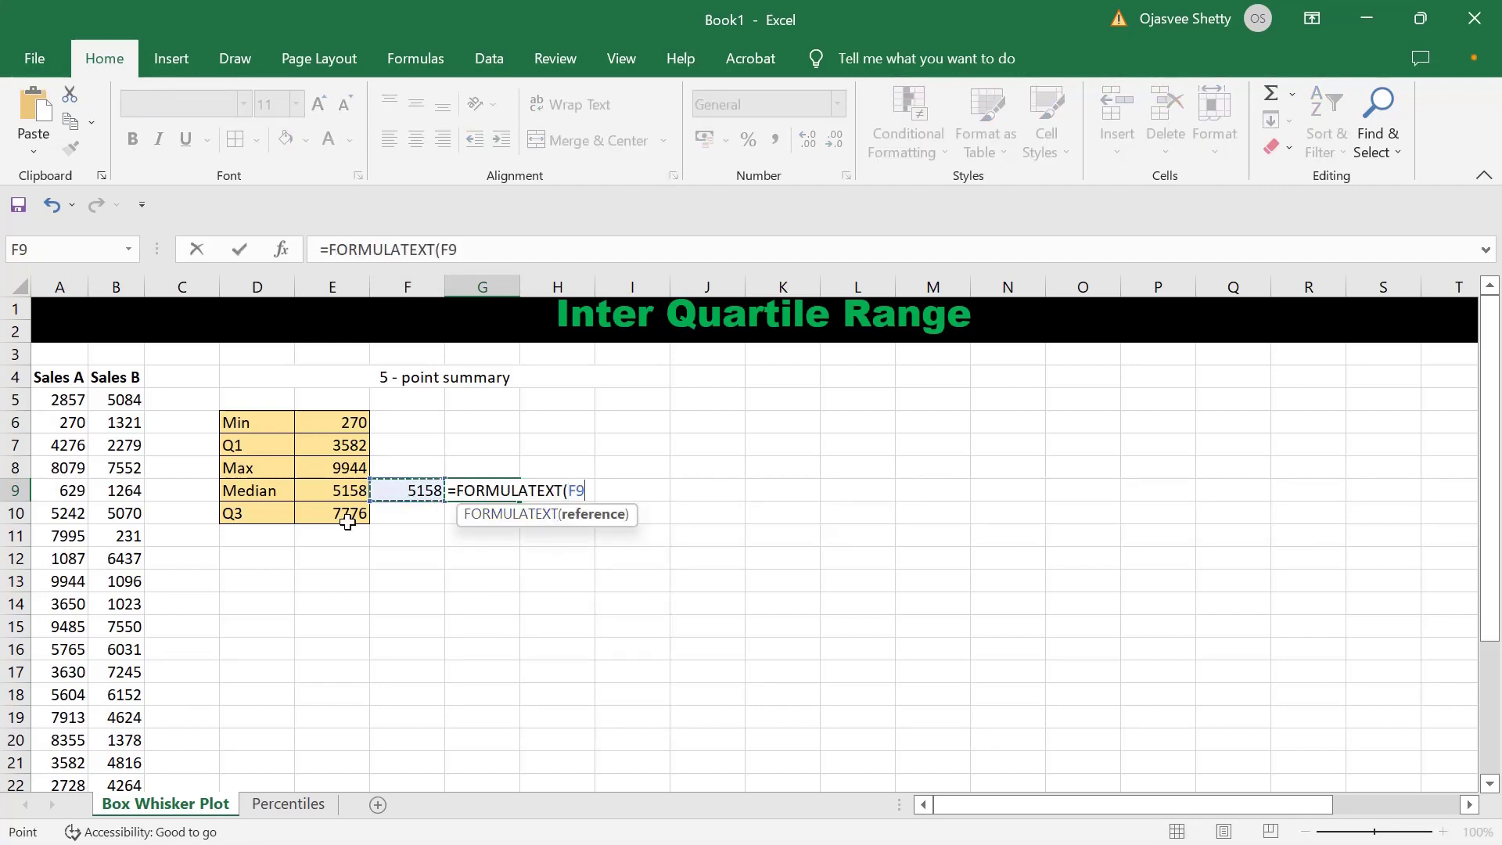
text())
key(shift+Return)
Show the Min formula as text in F6 with =FORMULATEXT(E6)
click(440, 512)
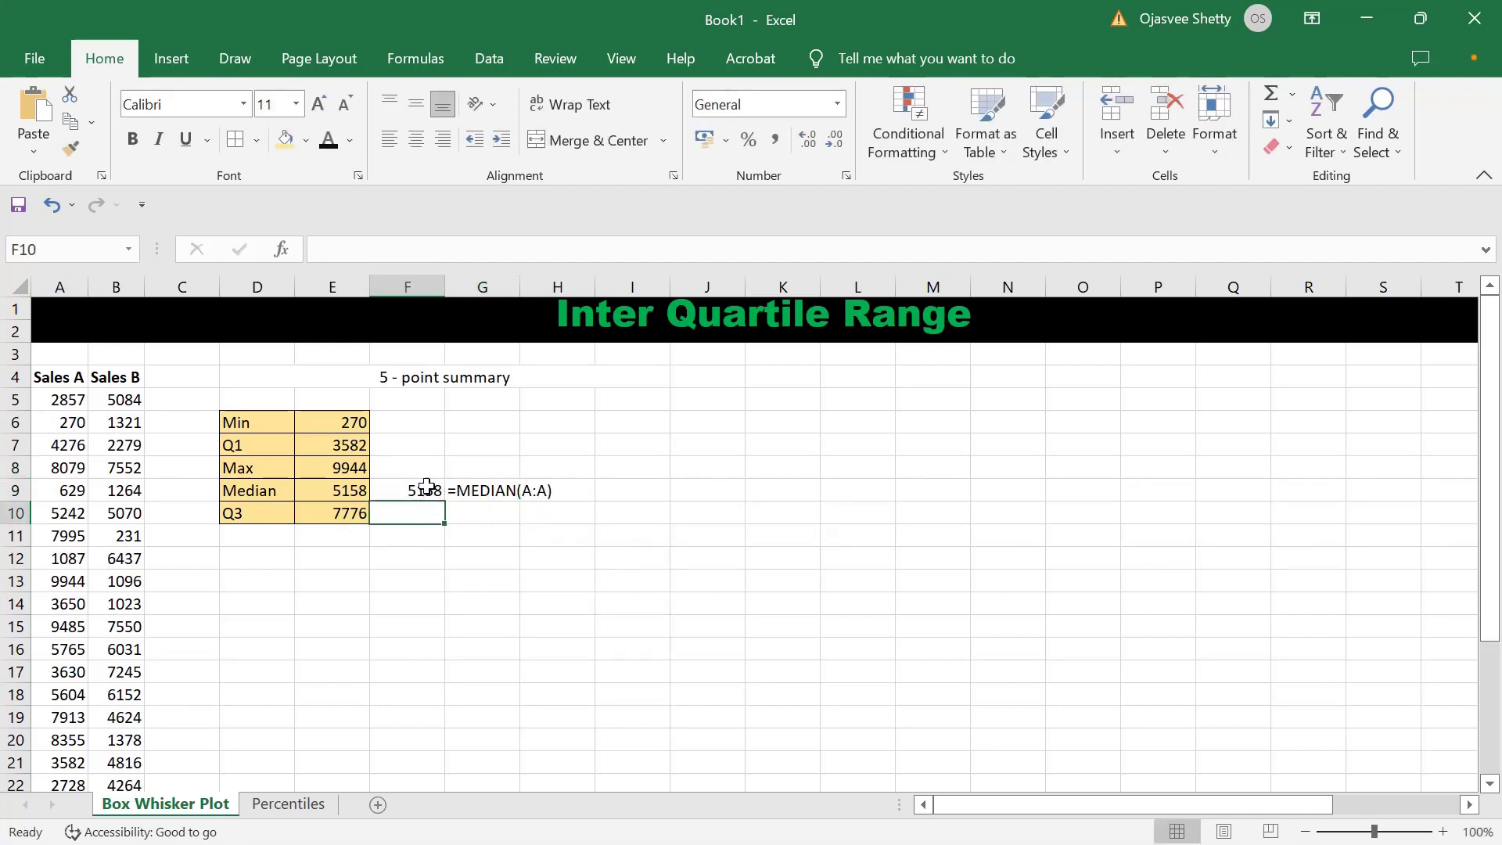
click(356, 444)
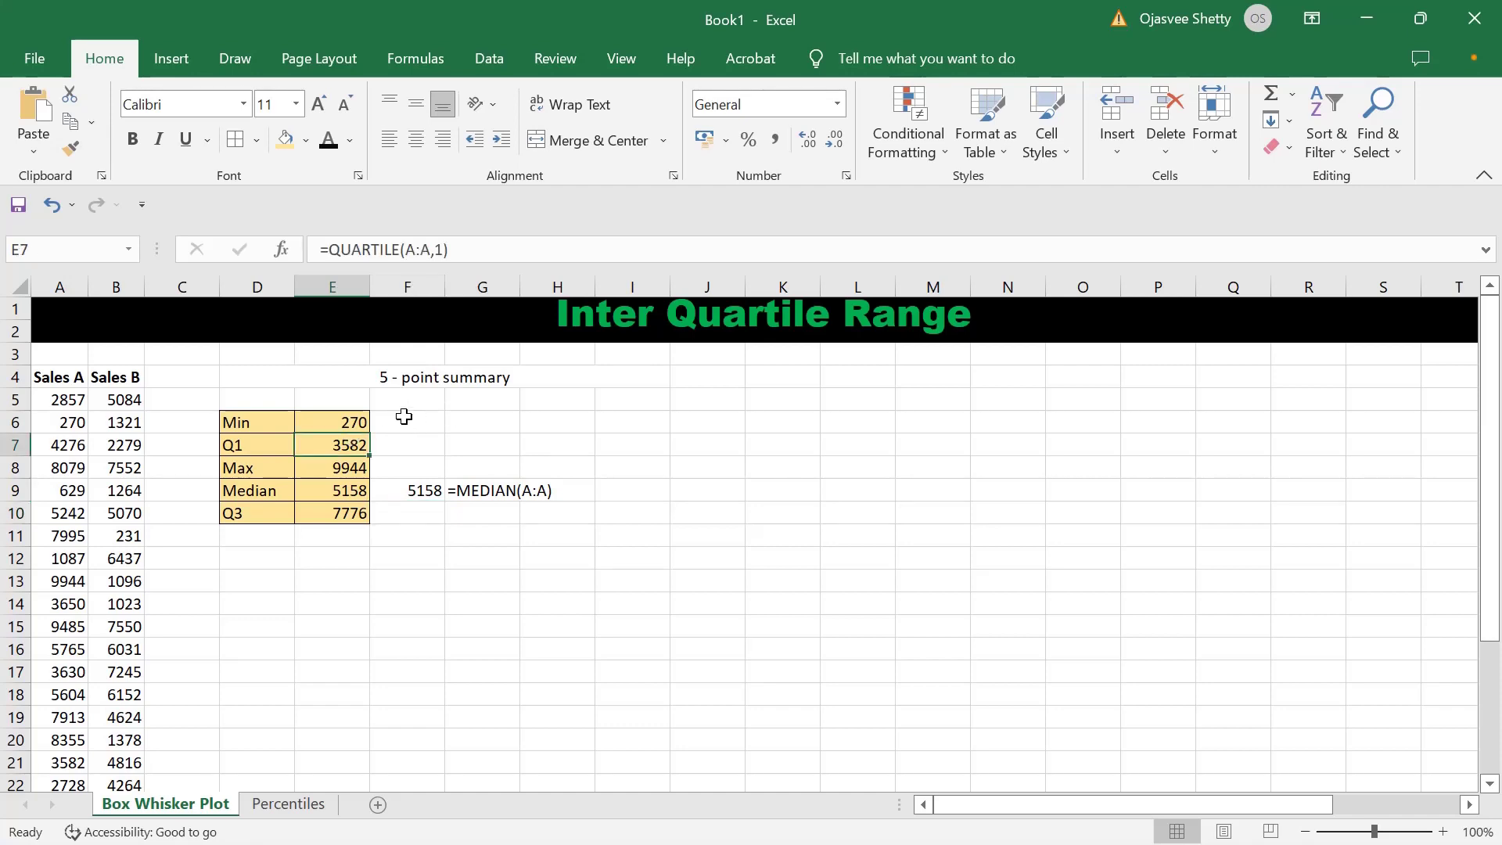
click(423, 423)
text(=form)
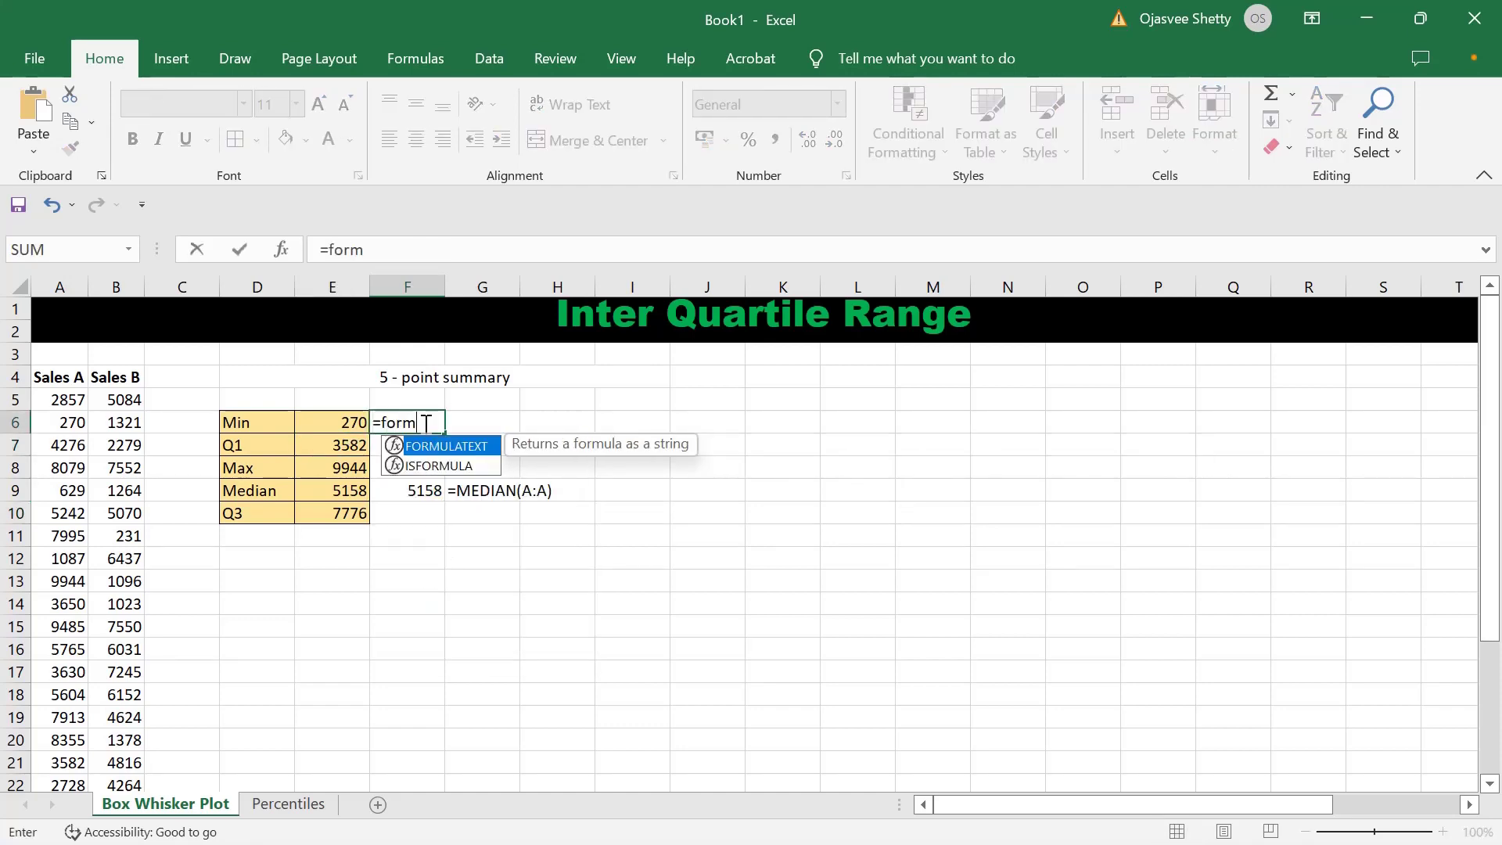
key(Tab)
click(356, 422)
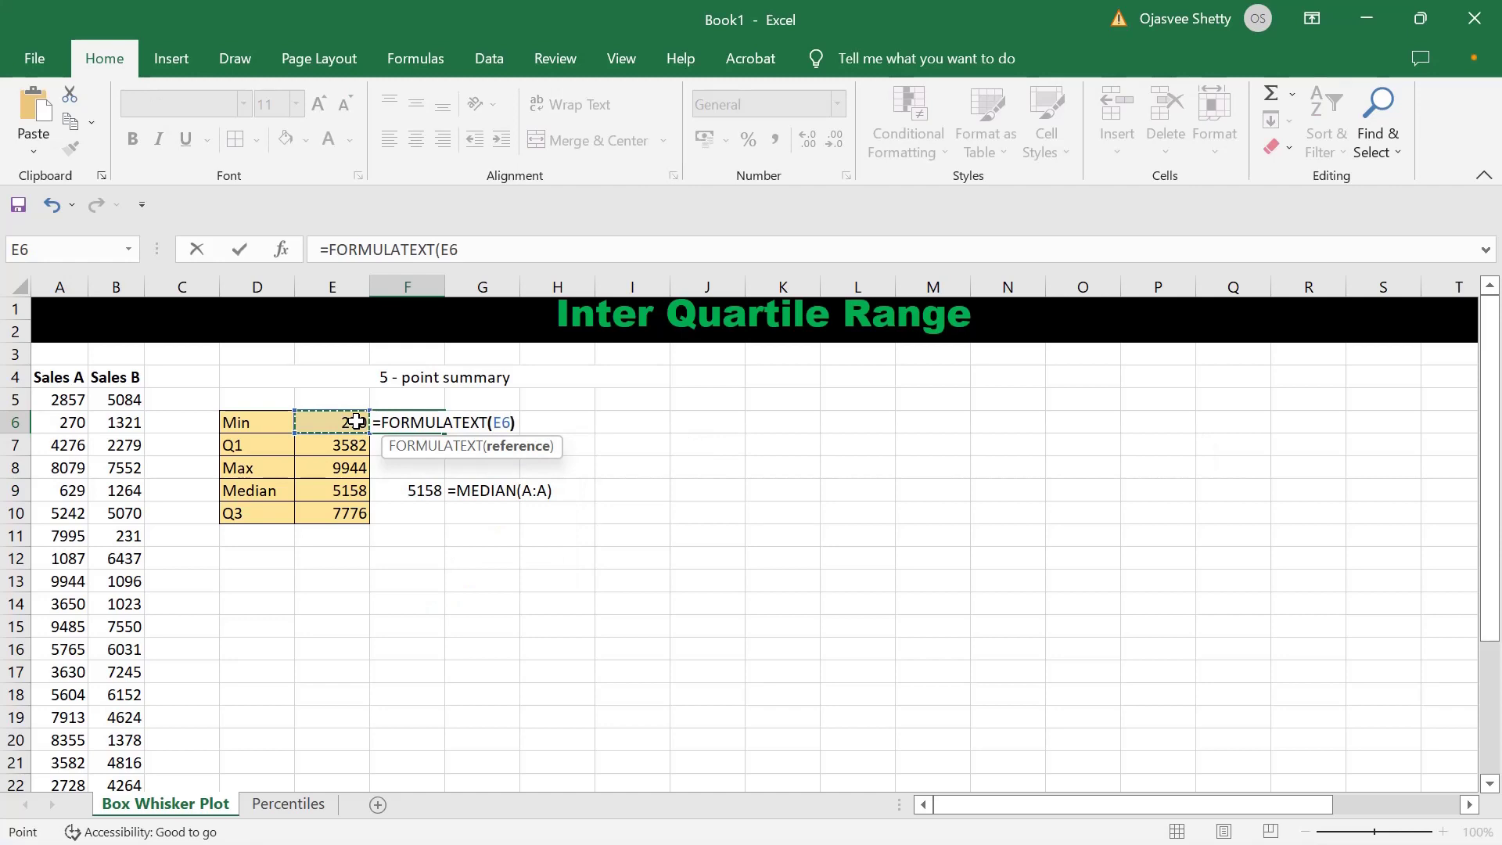
key(Return)
click(418, 422)
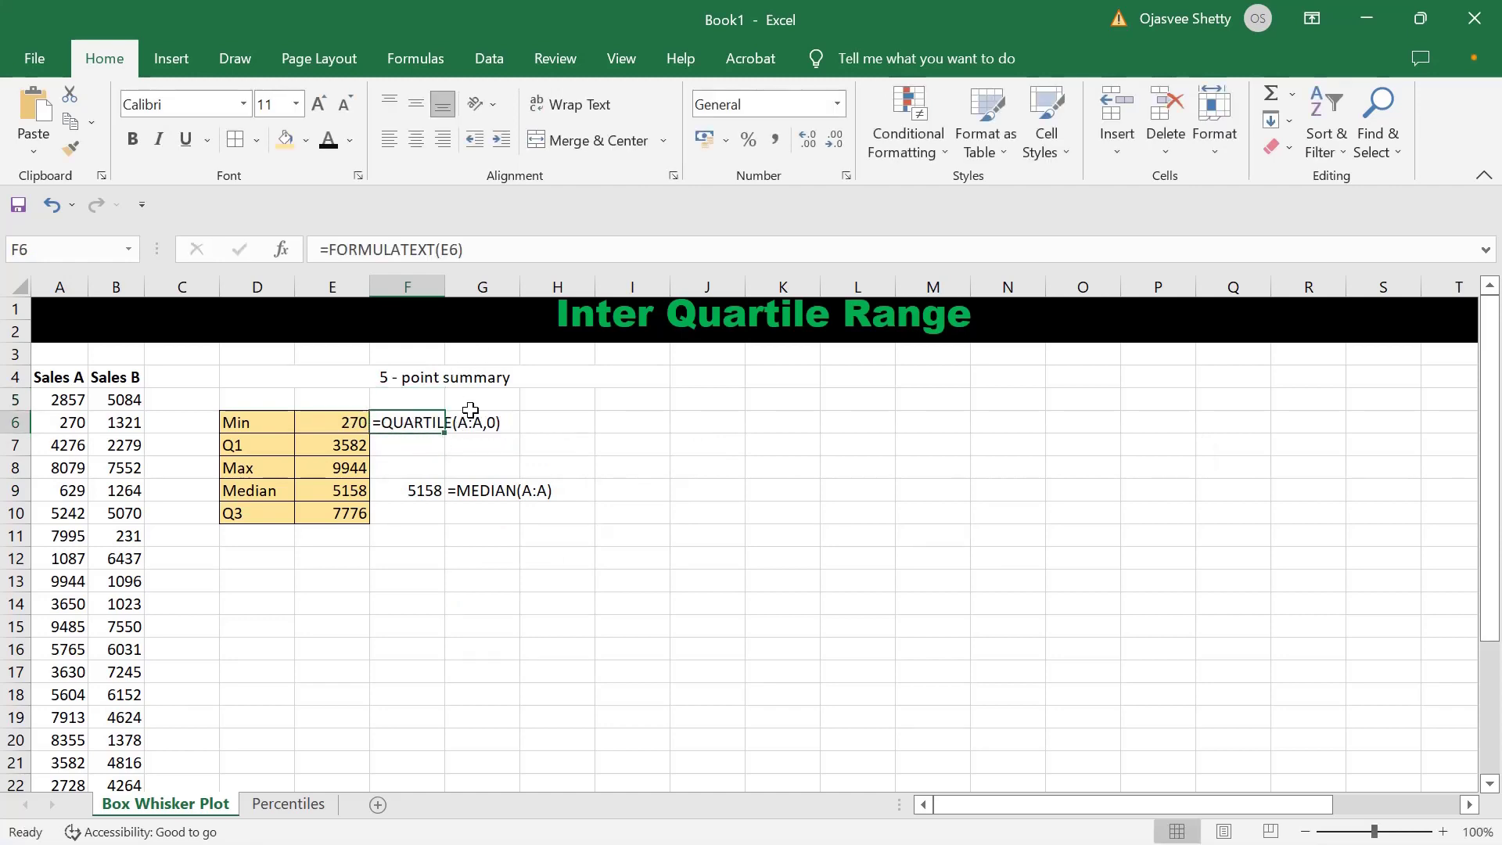
click(449, 304)
click(442, 287)
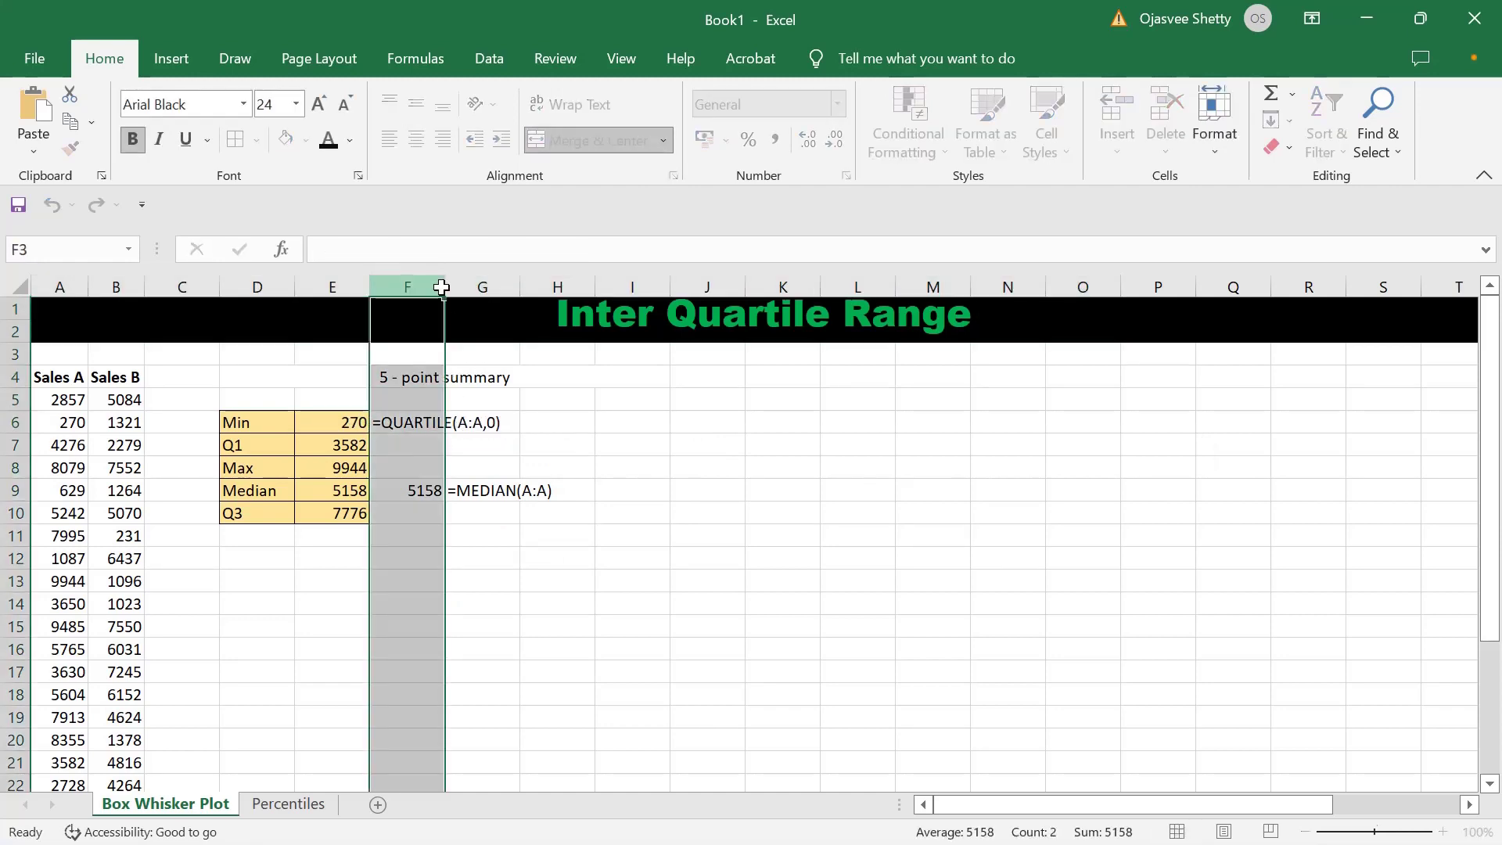
click(494, 579)
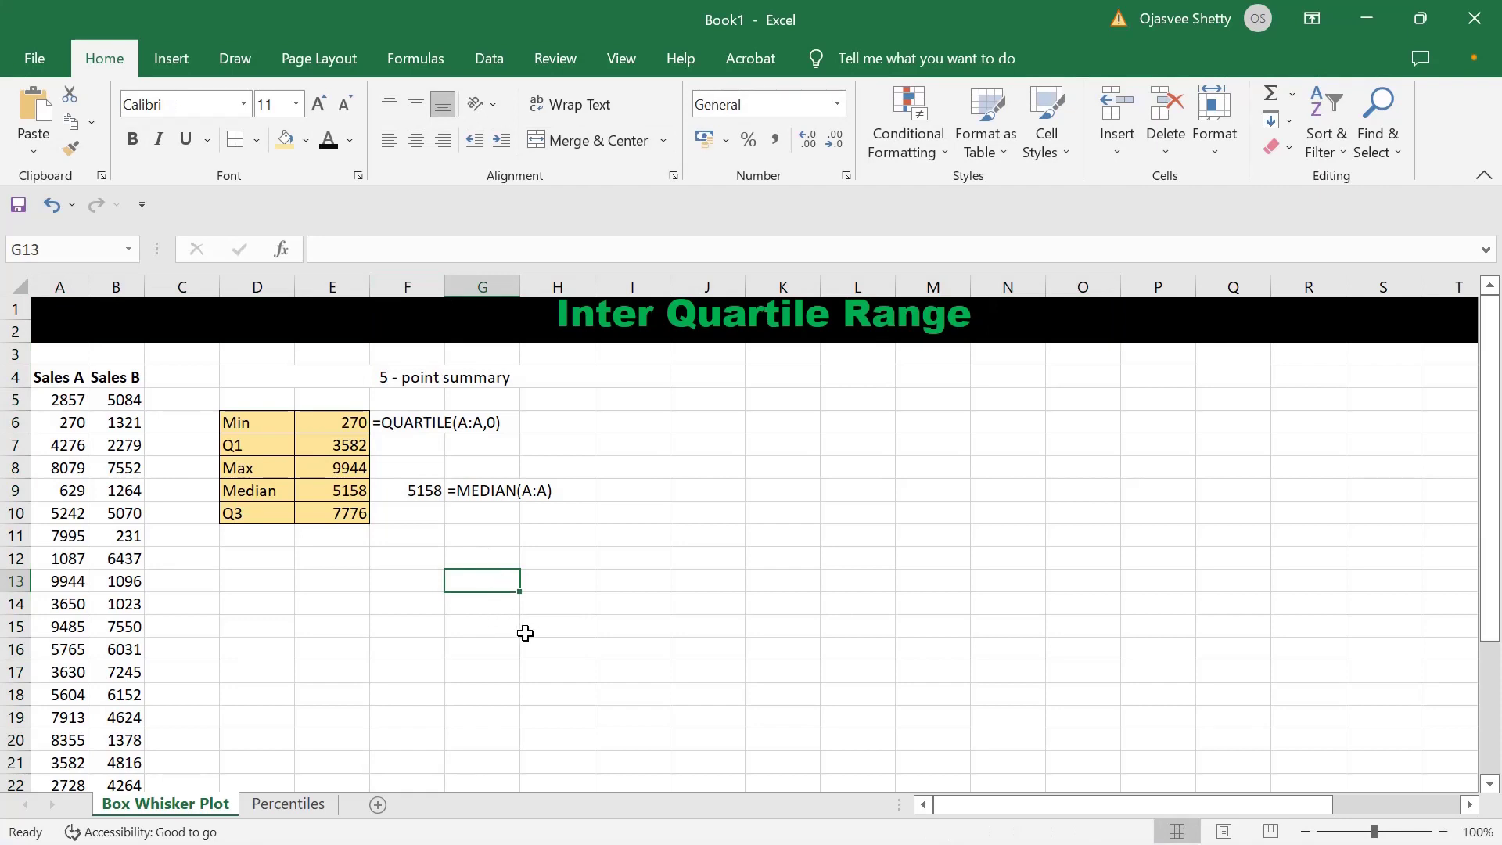
Enter =AVERAGE(A:A) in E13 to get the Sales A average 5262.32
click(304, 575)
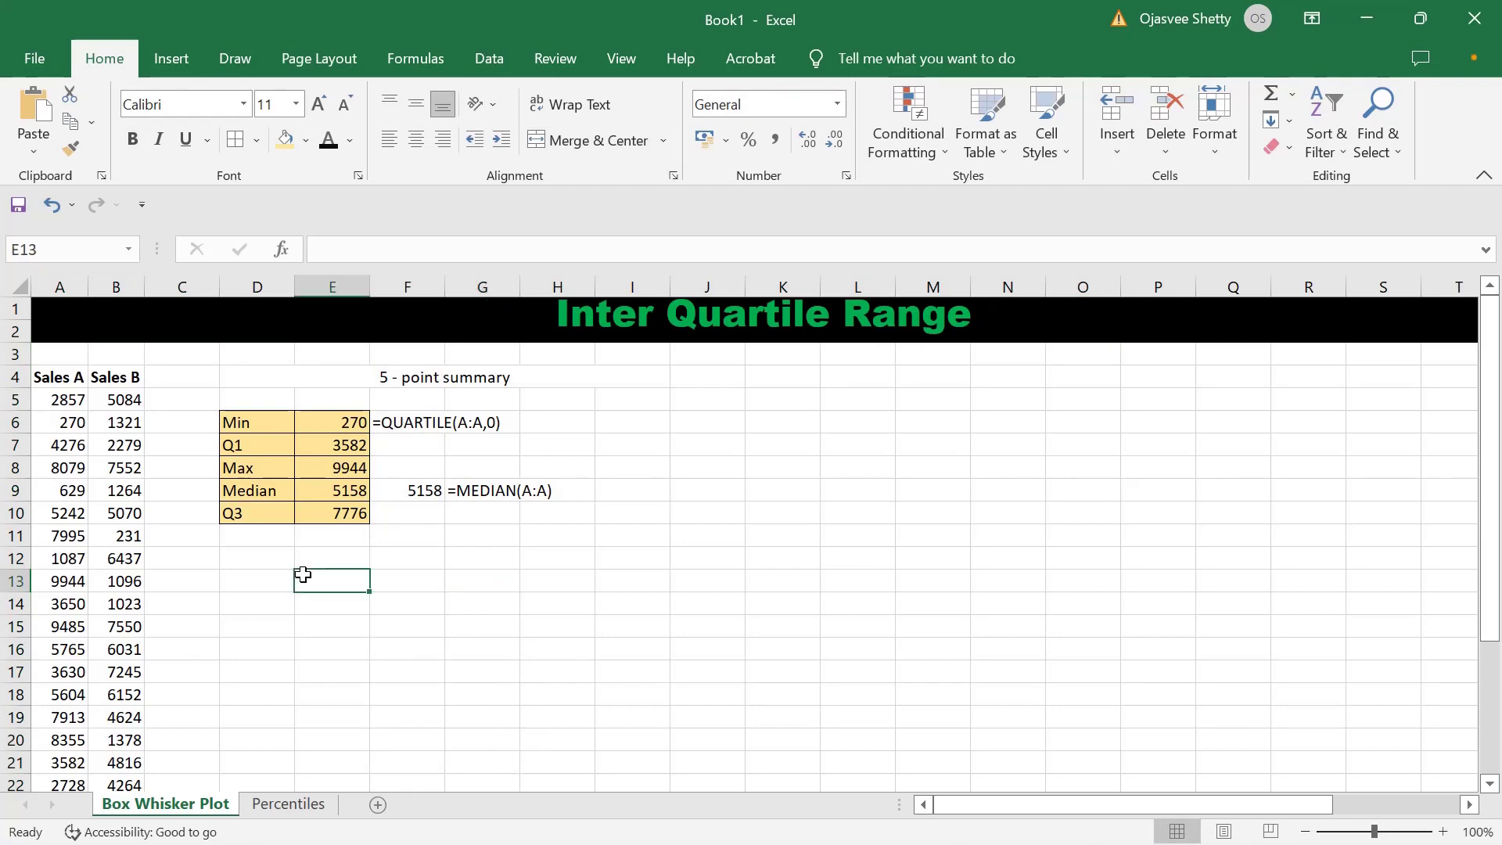
text(Aver)
key(BackSpace)
key(BackSpace)
key(BackSpace)
text(=Av)
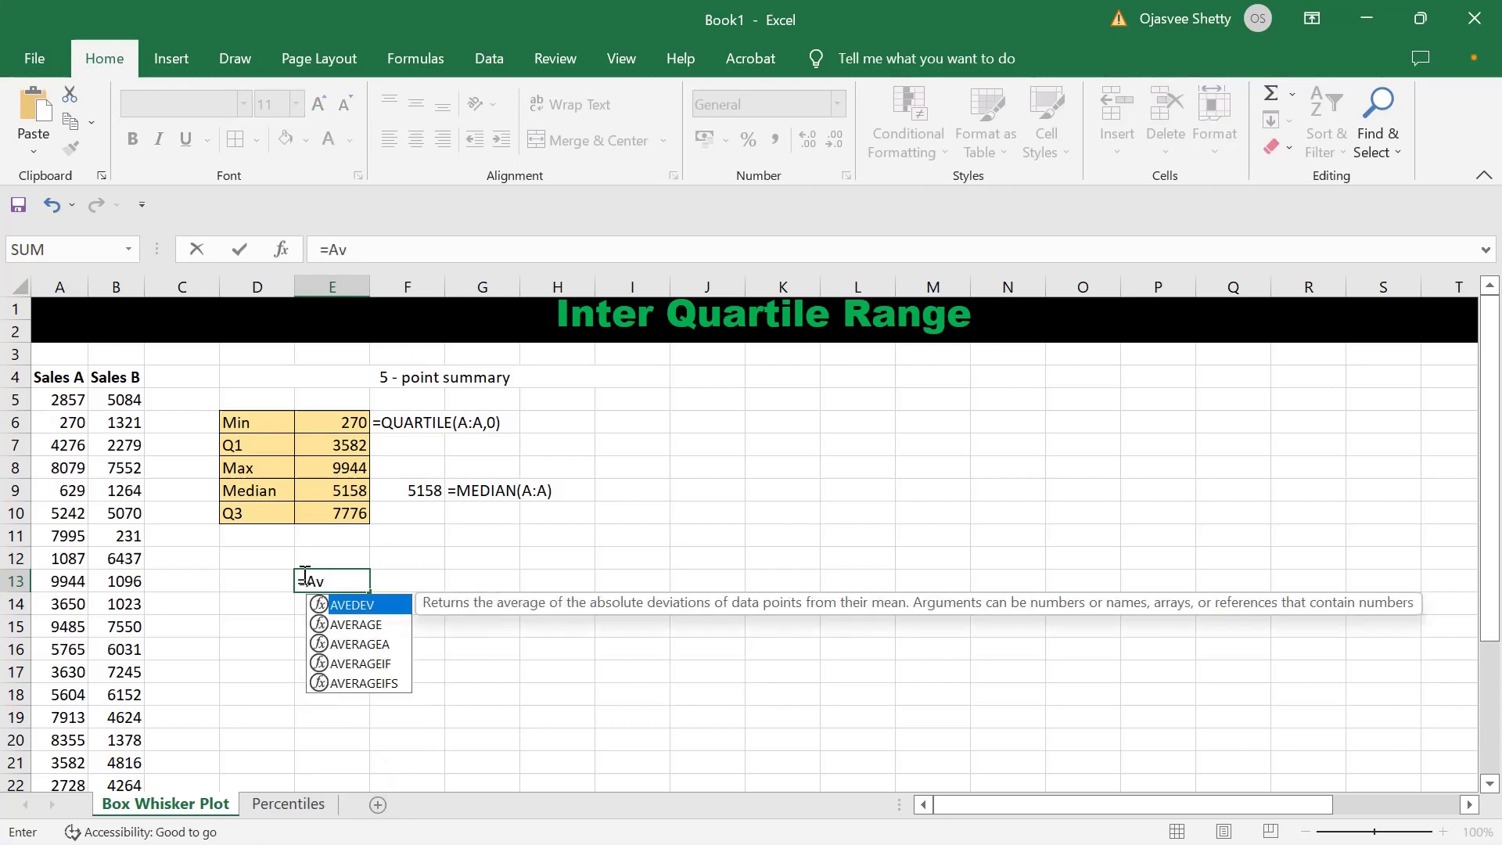
key(Down)
key(Tab)
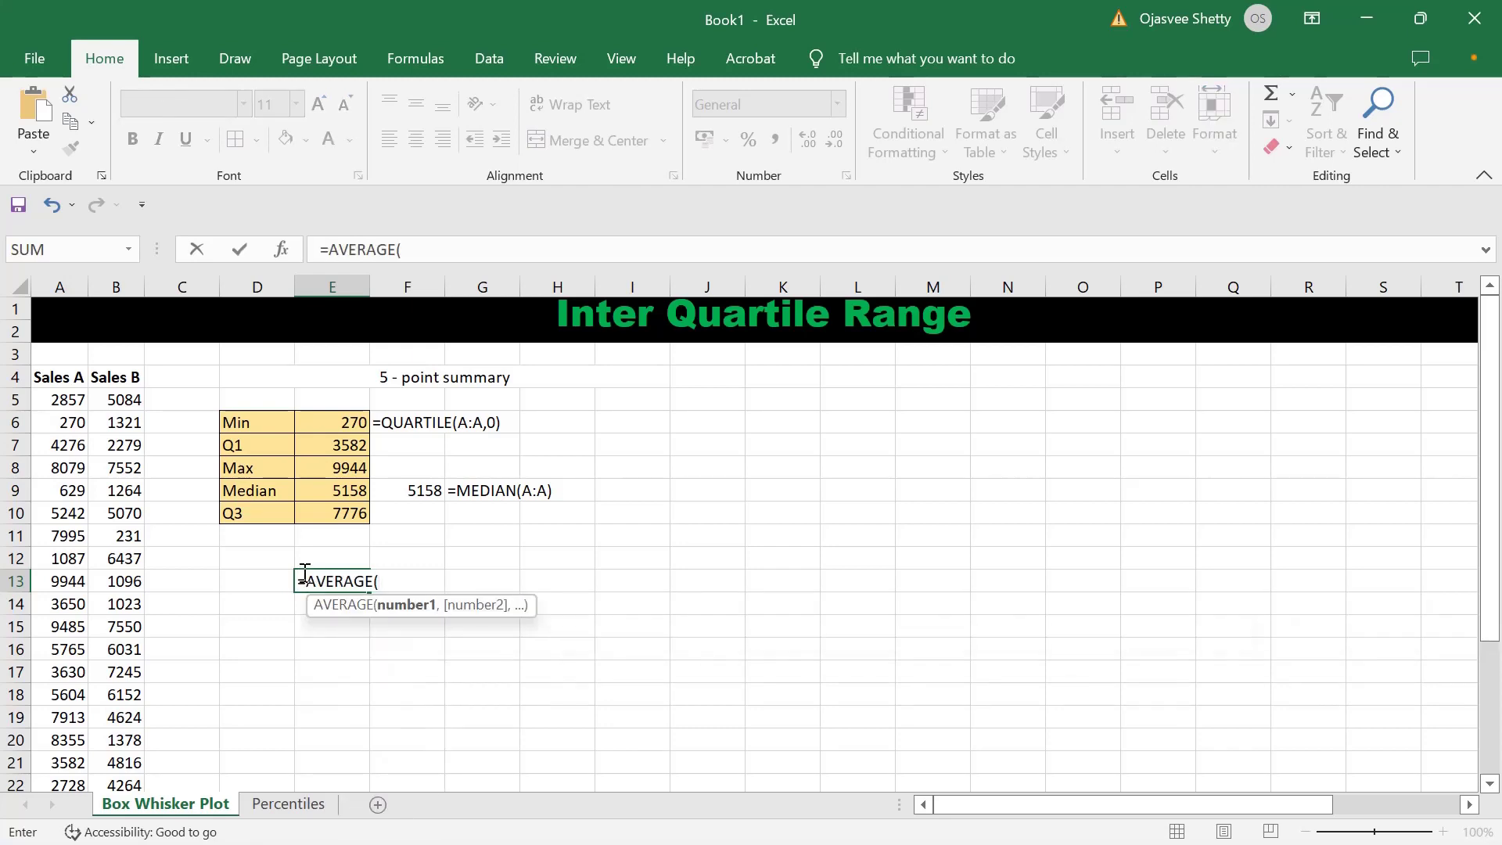
text(A:)
text(A))
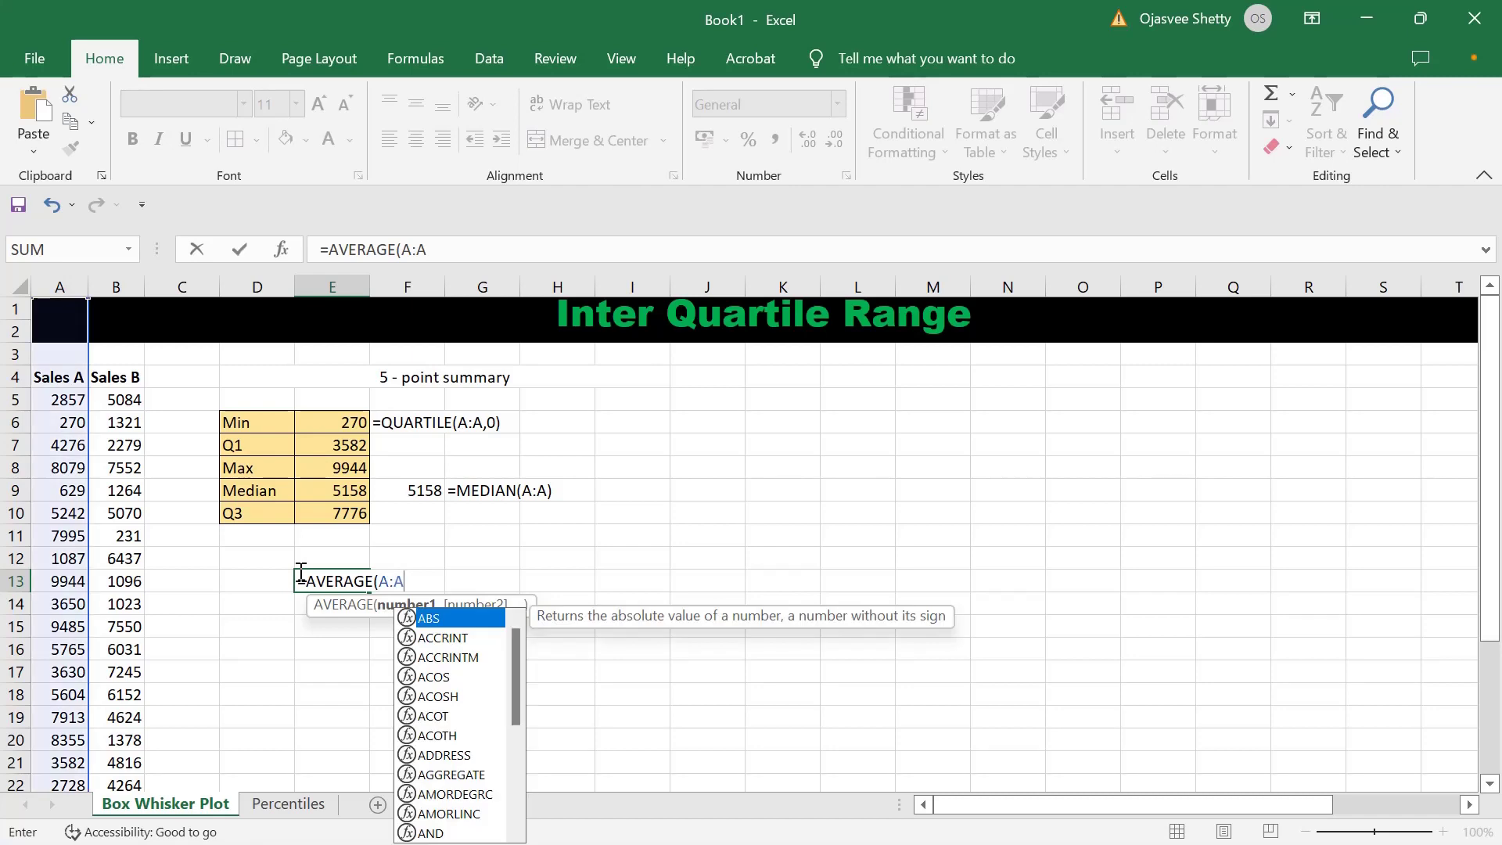
click(300, 560)
Display the average's formula text in F13 with =FORMULATEXT(E13)
click(418, 583)
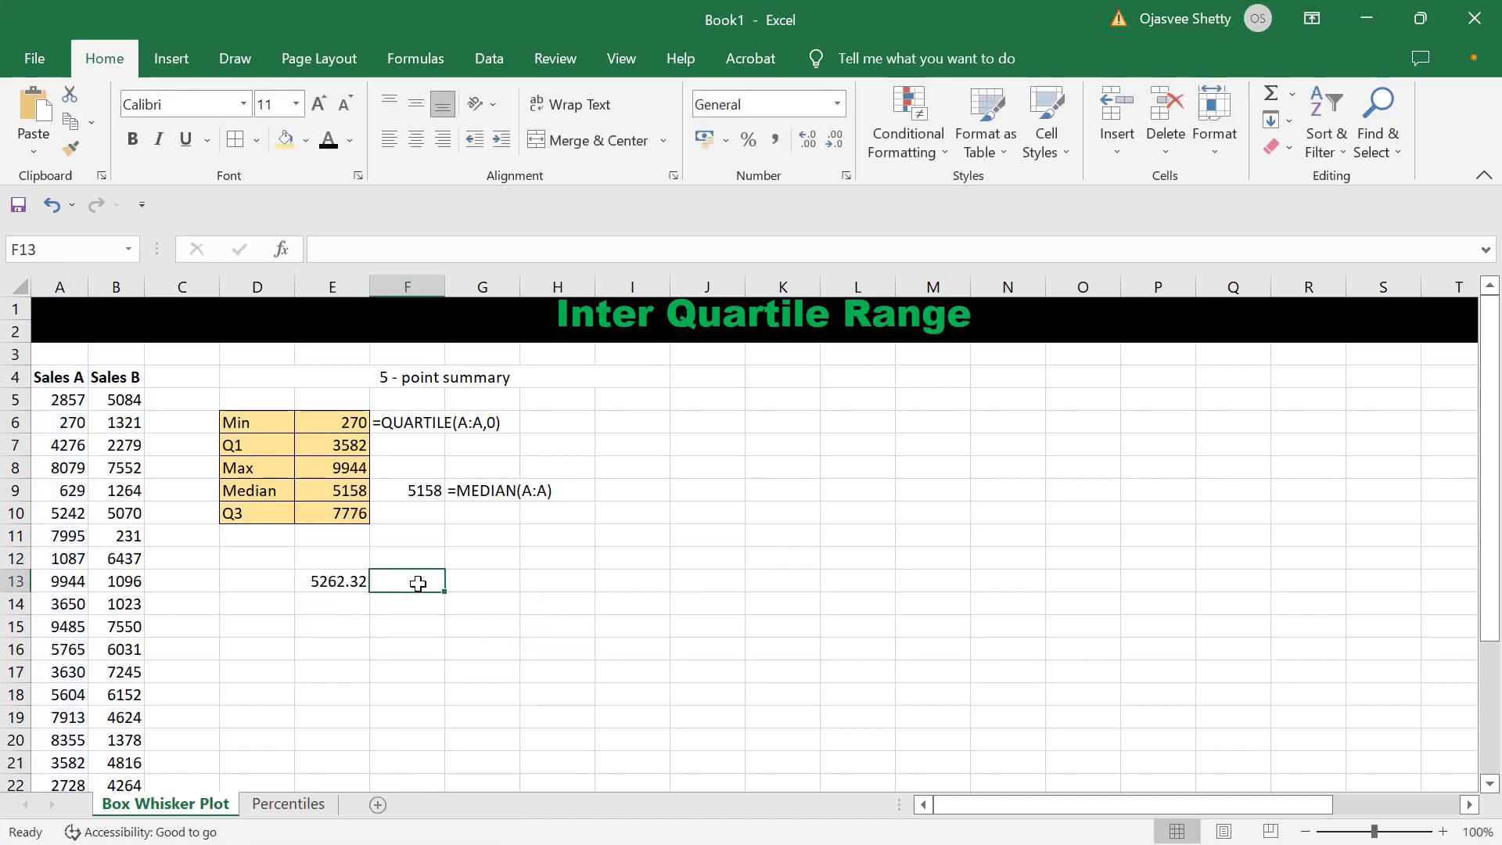
text(=formu)
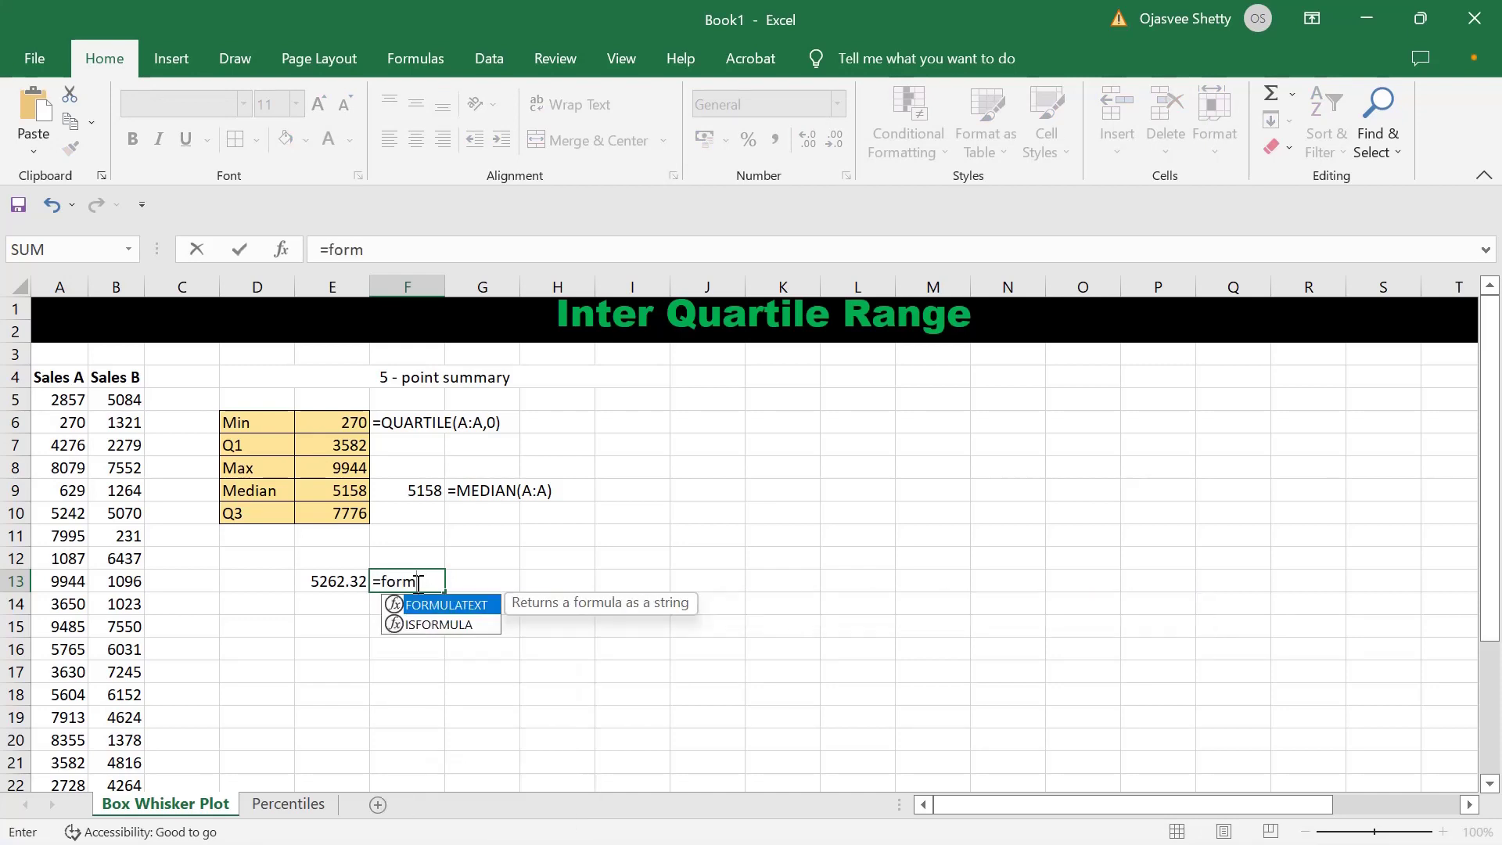
key(Tab)
click(342, 582)
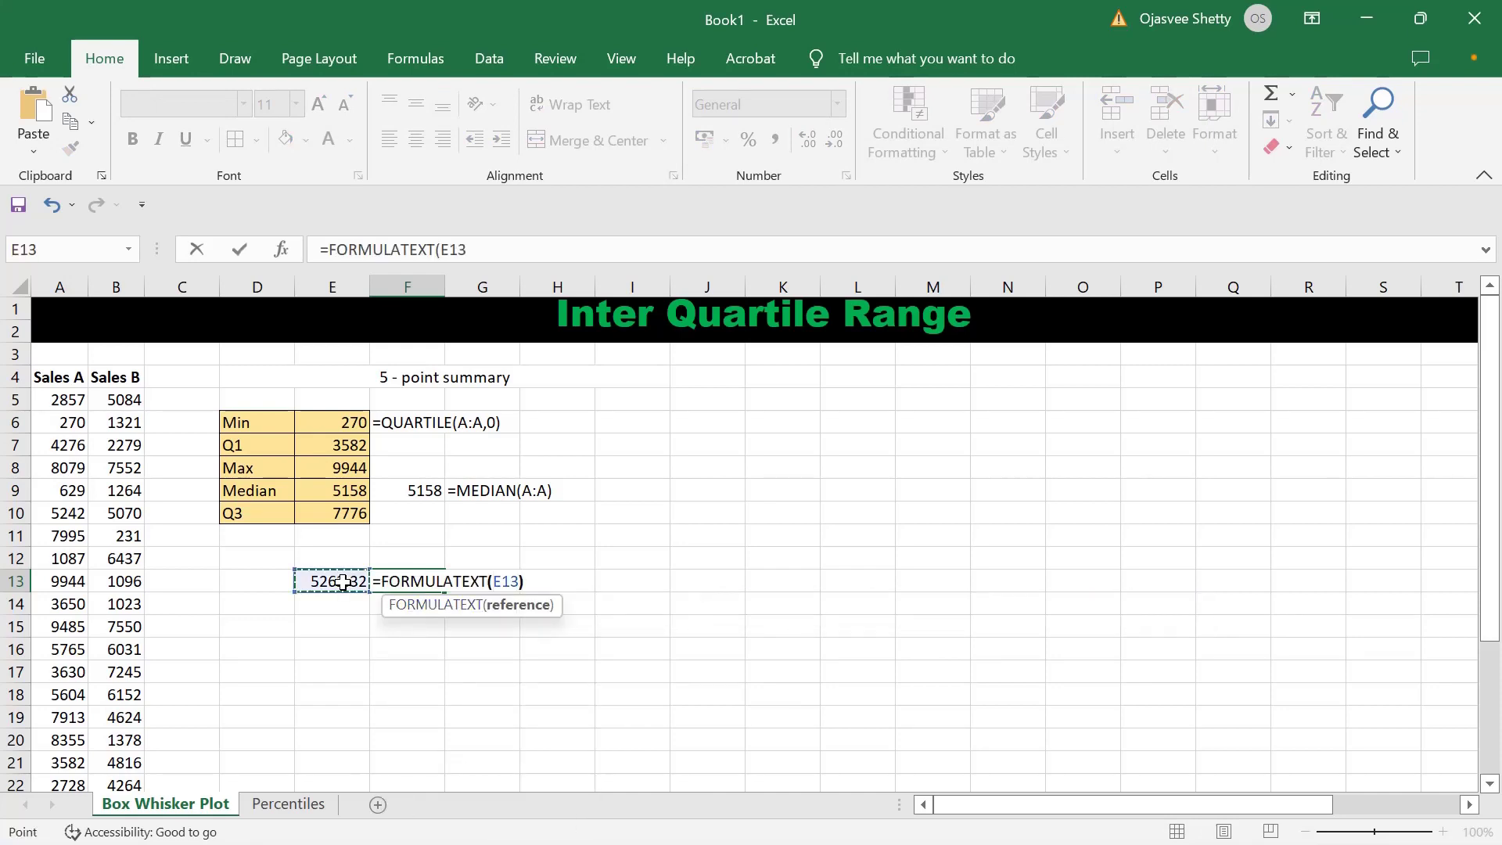
key(shift+Return)
Make the E13 average value bold
click(326, 587)
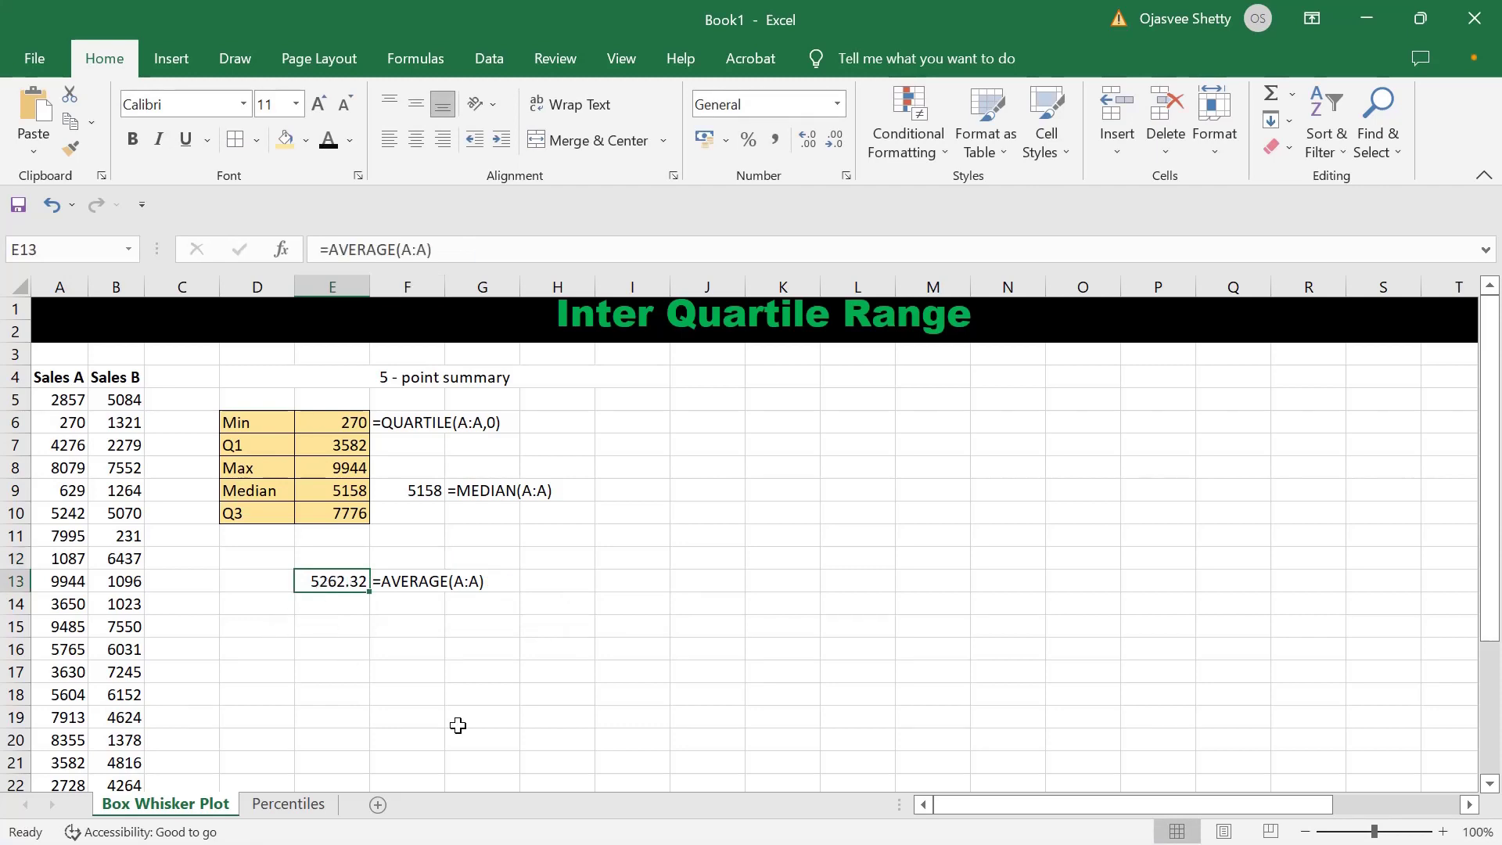
key(ctrl+b)
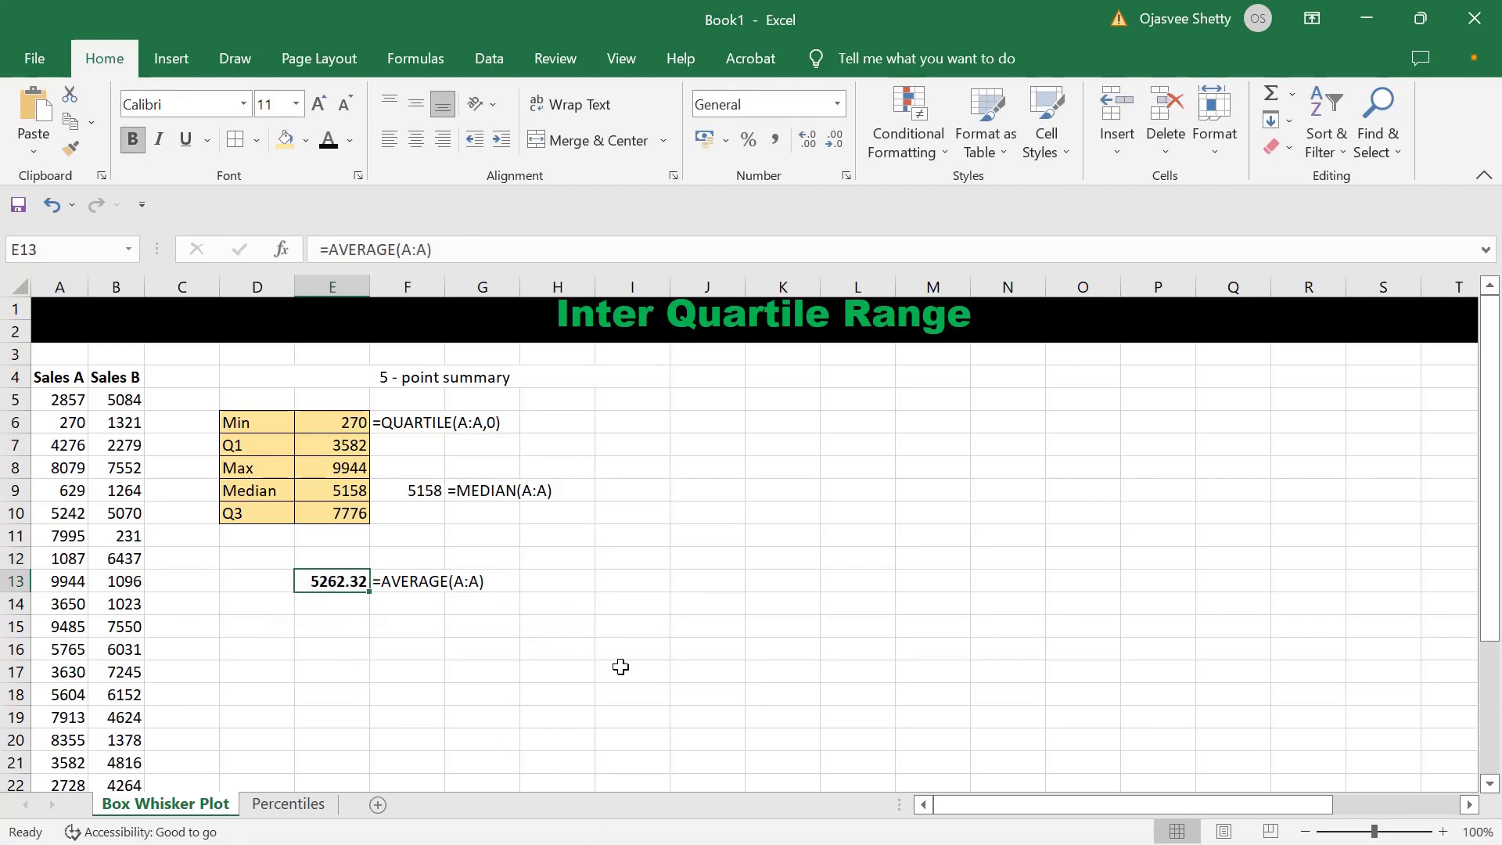
click(676, 646)
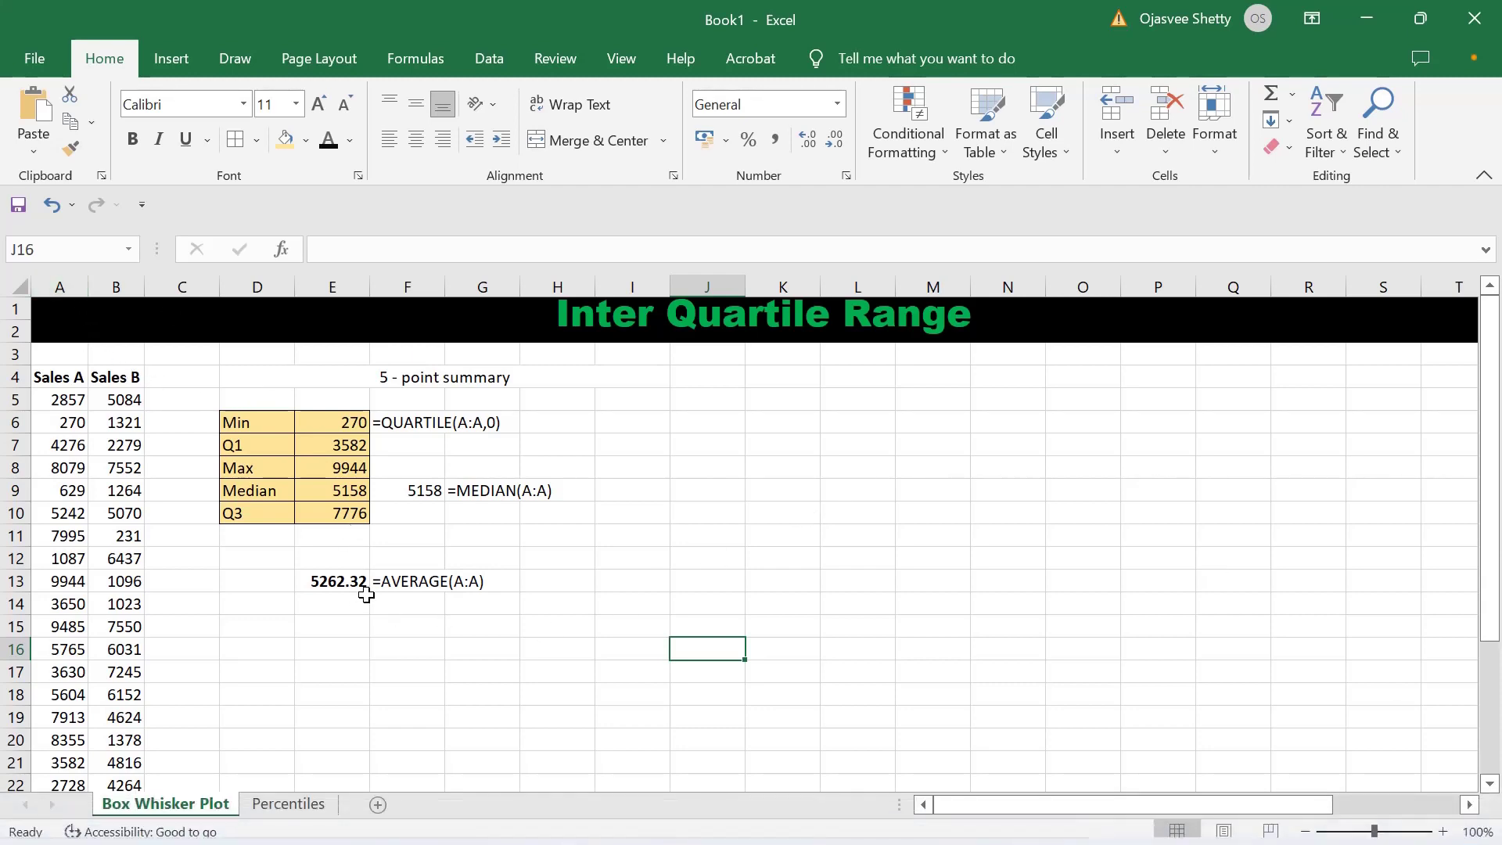
Insert a Box & Whisker chart of the Sales A column and place it right of the summary table
click(73, 280)
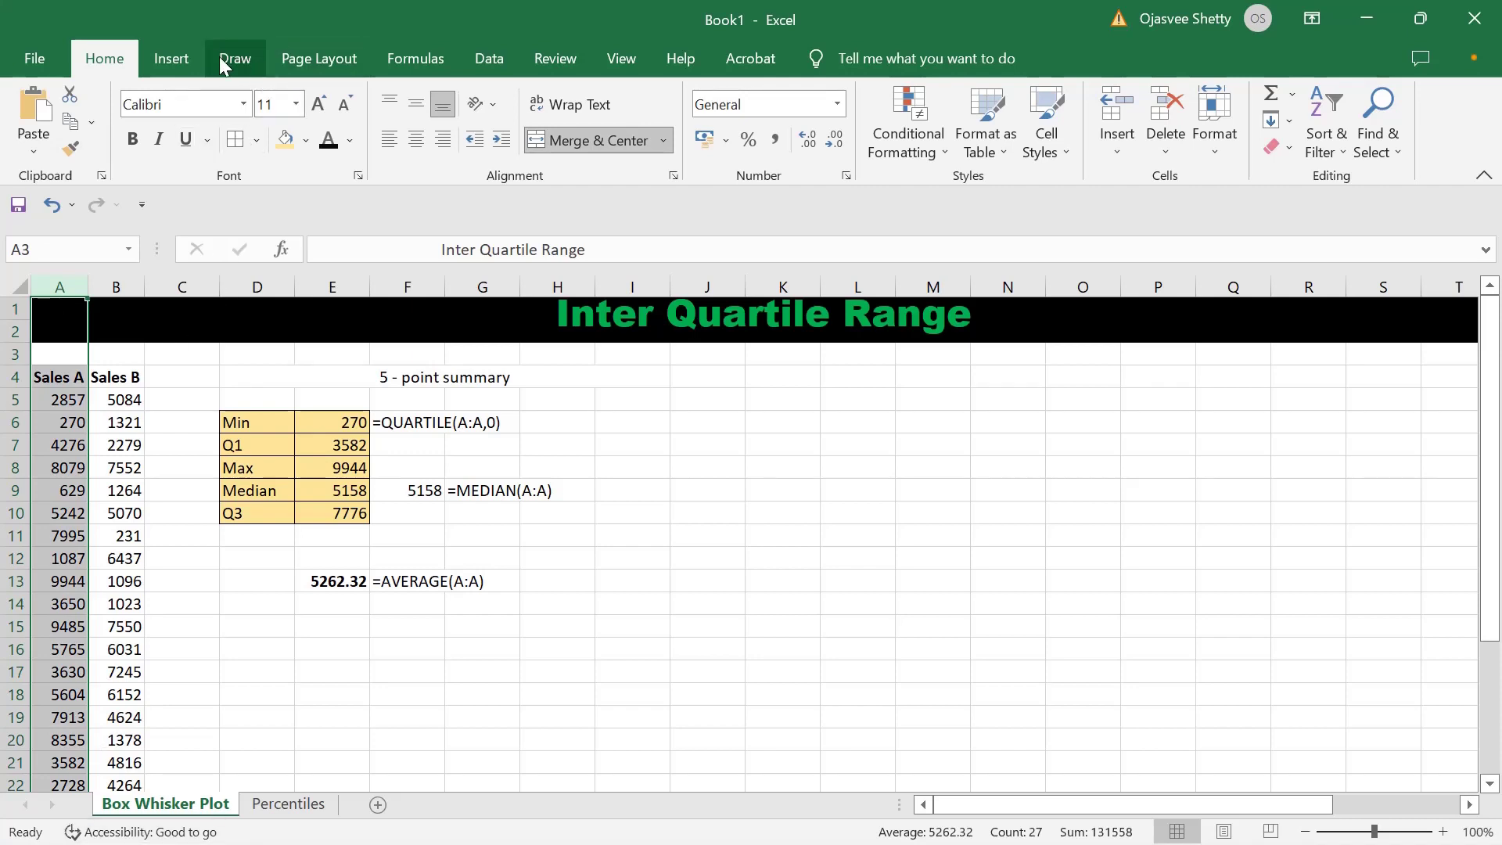
click(172, 58)
click(842, 174)
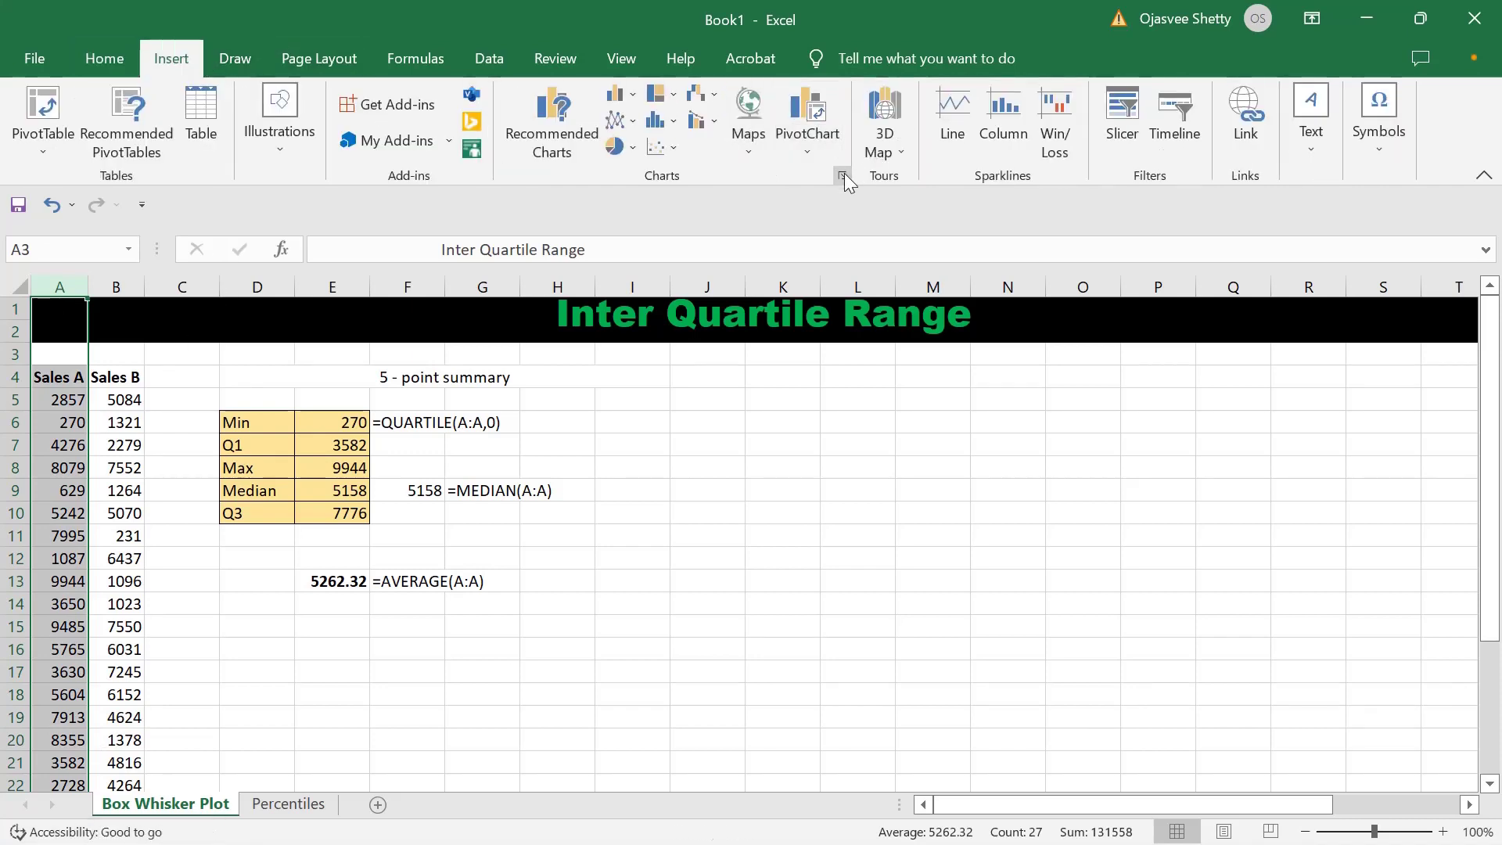
click(557, 122)
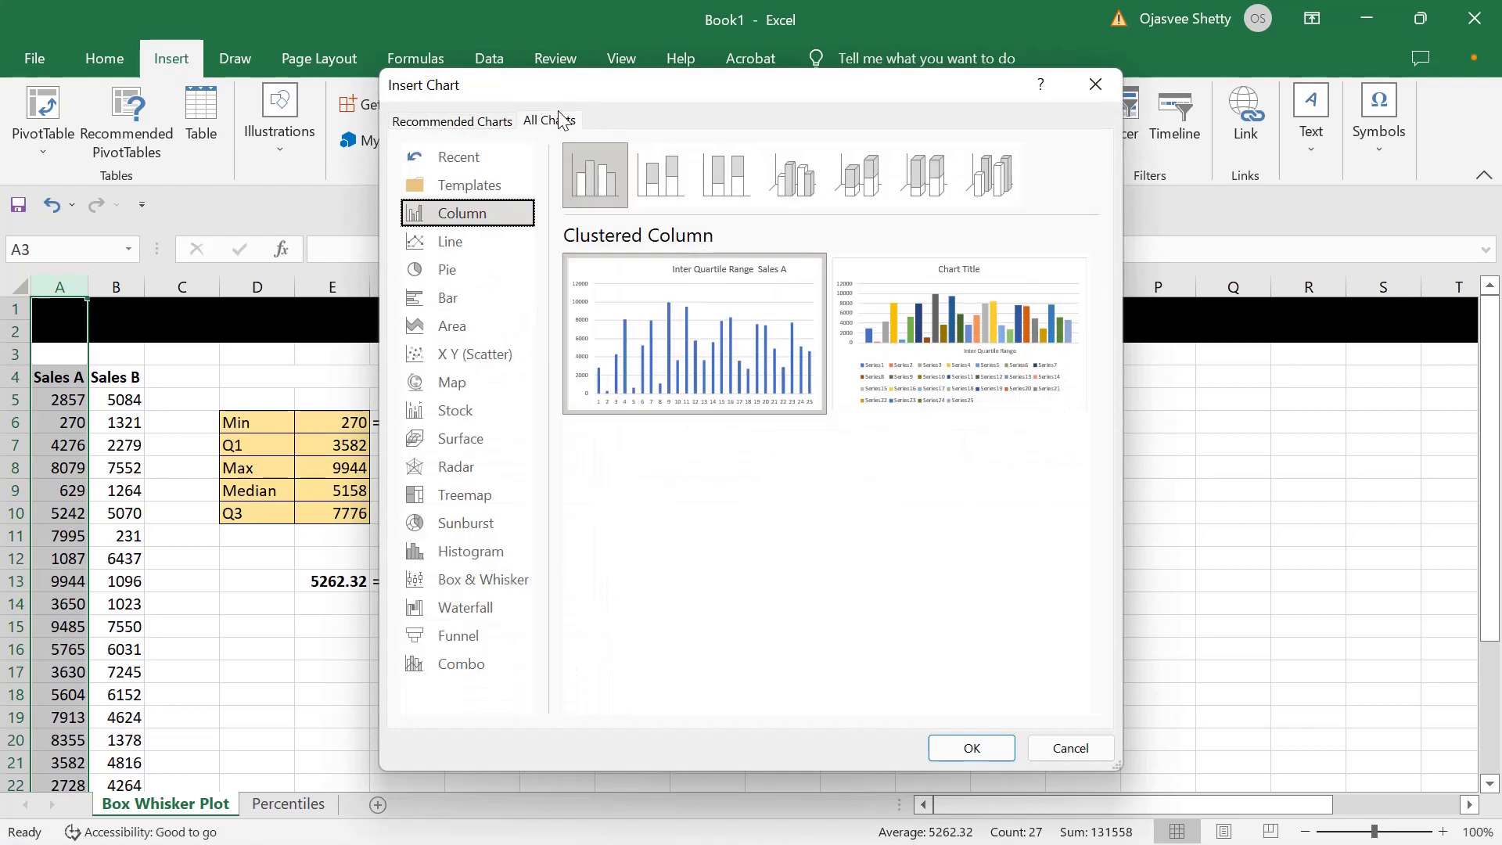
click(468, 579)
mouse_move(754, 275)
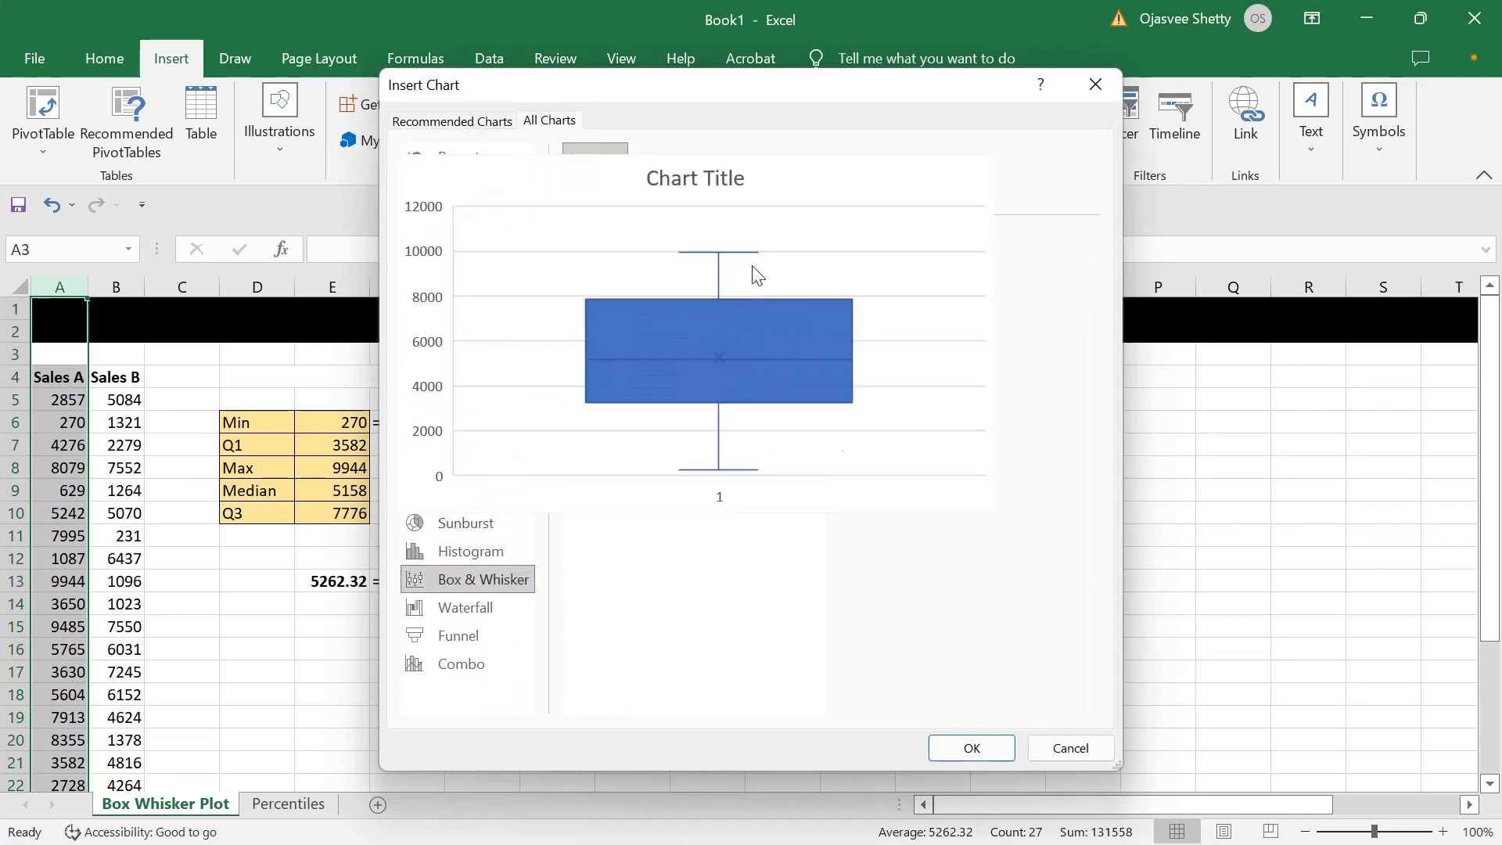
click(963, 748)
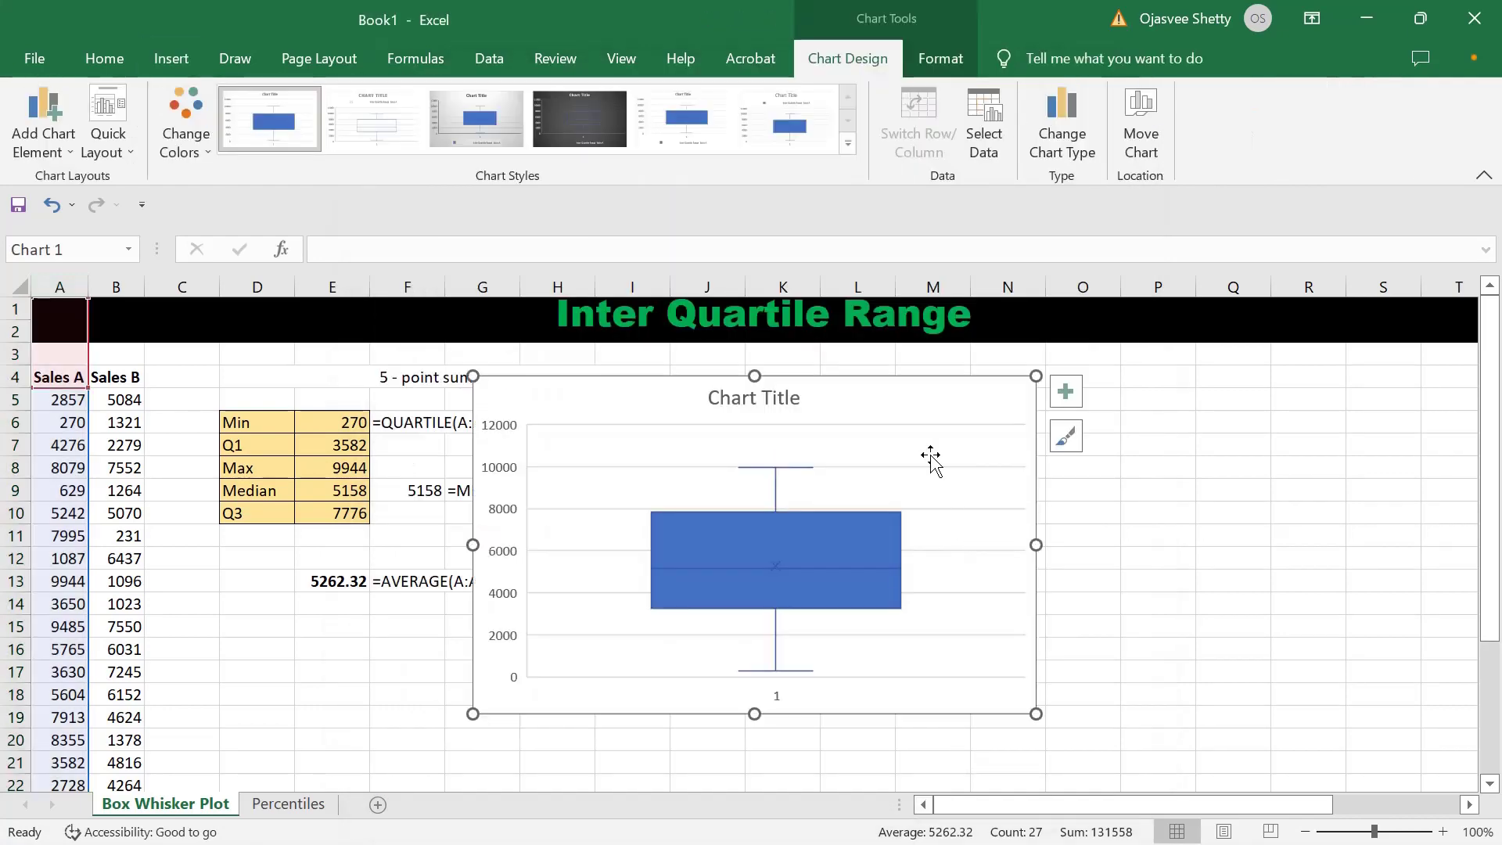
drag(966, 392, 1124, 389)
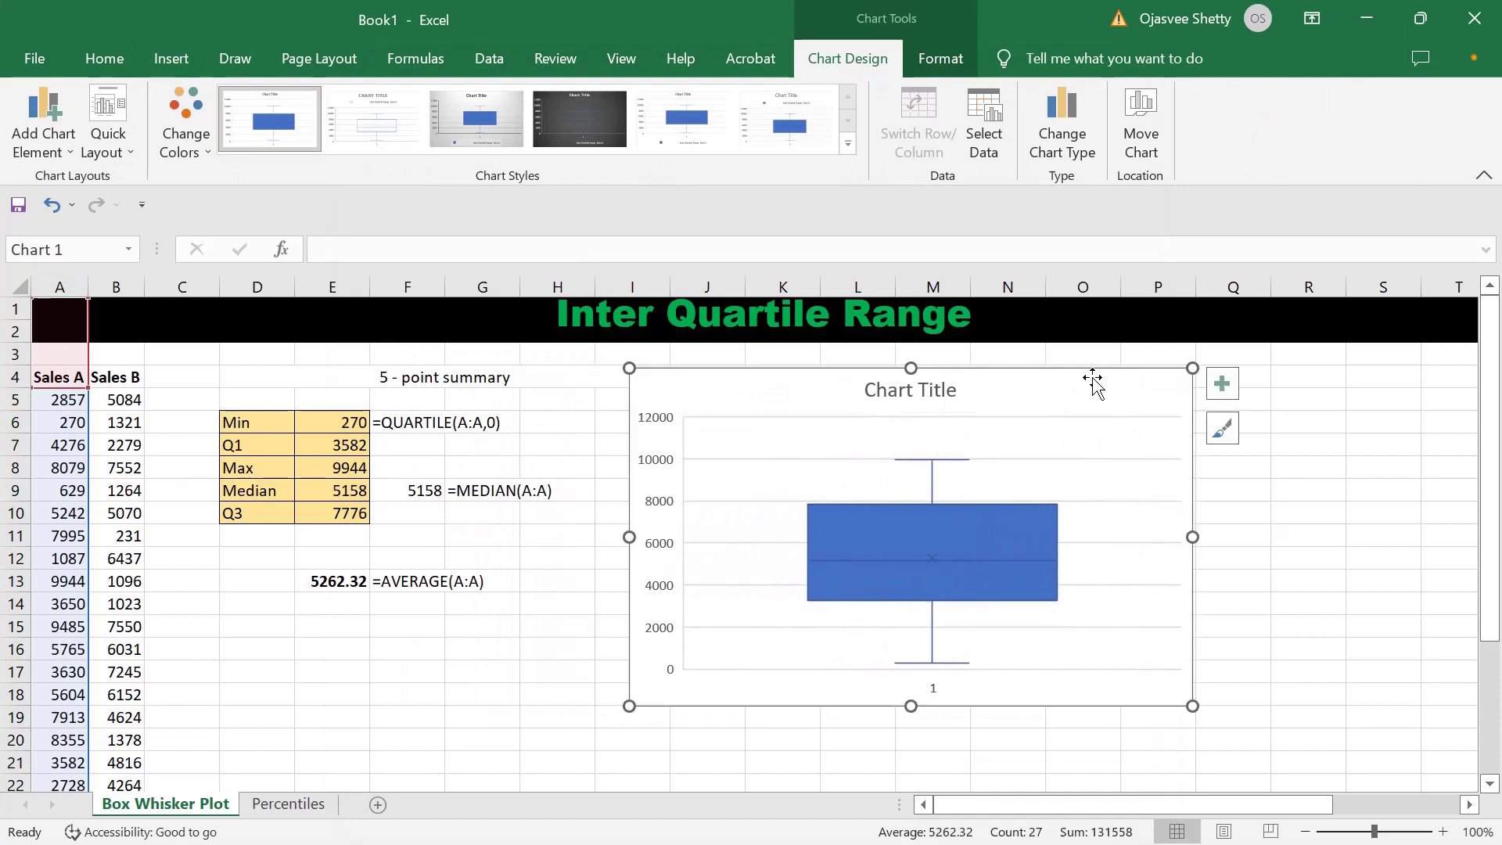
Delete the chart title, remove the gridlines, and add value labels positioned left of the box
click(925, 395)
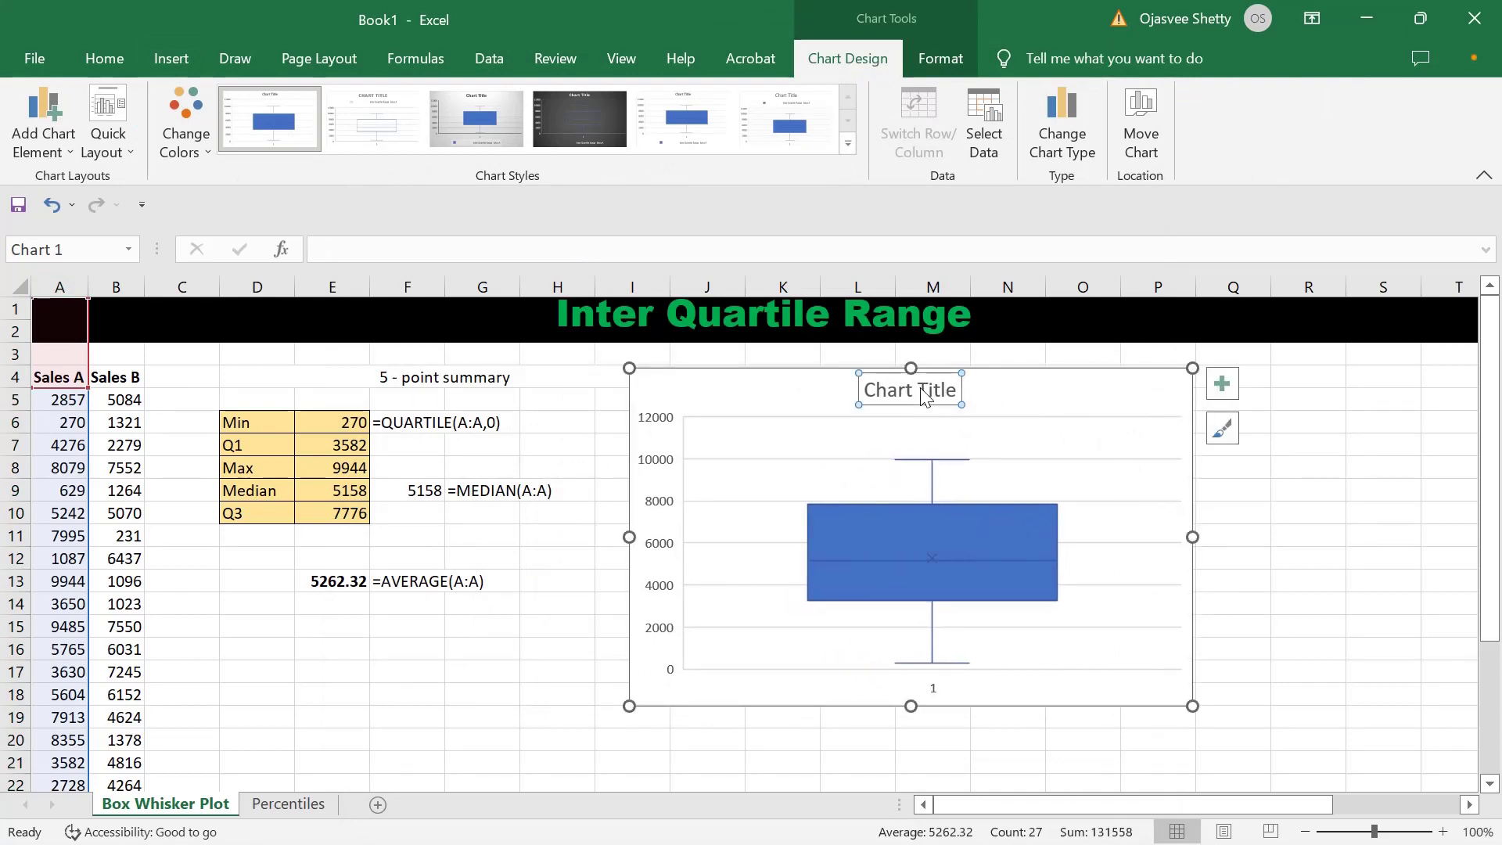
key(Delete)
click(1222, 383)
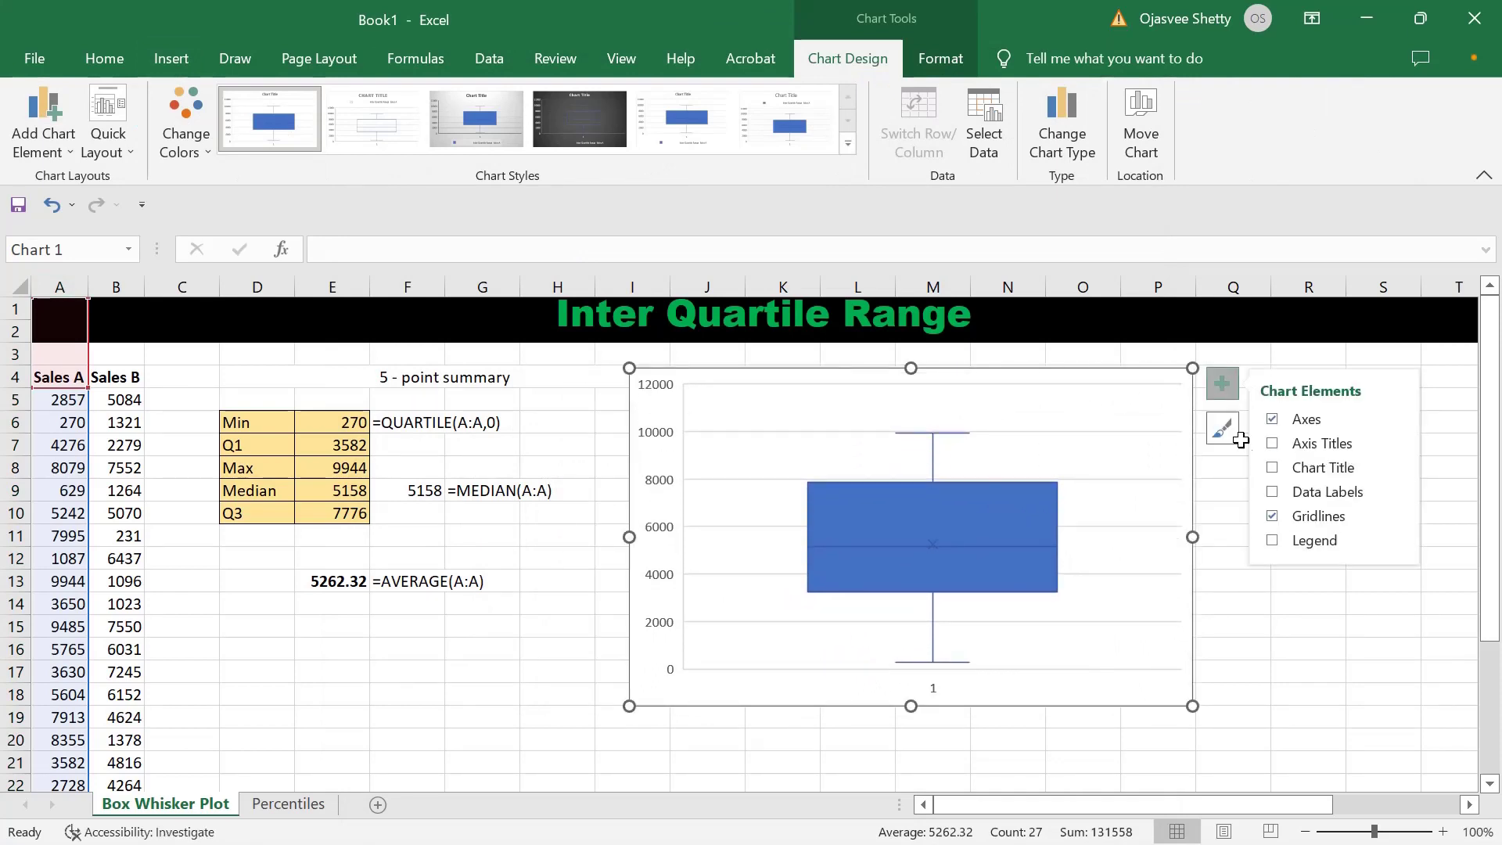
click(1273, 515)
click(1271, 492)
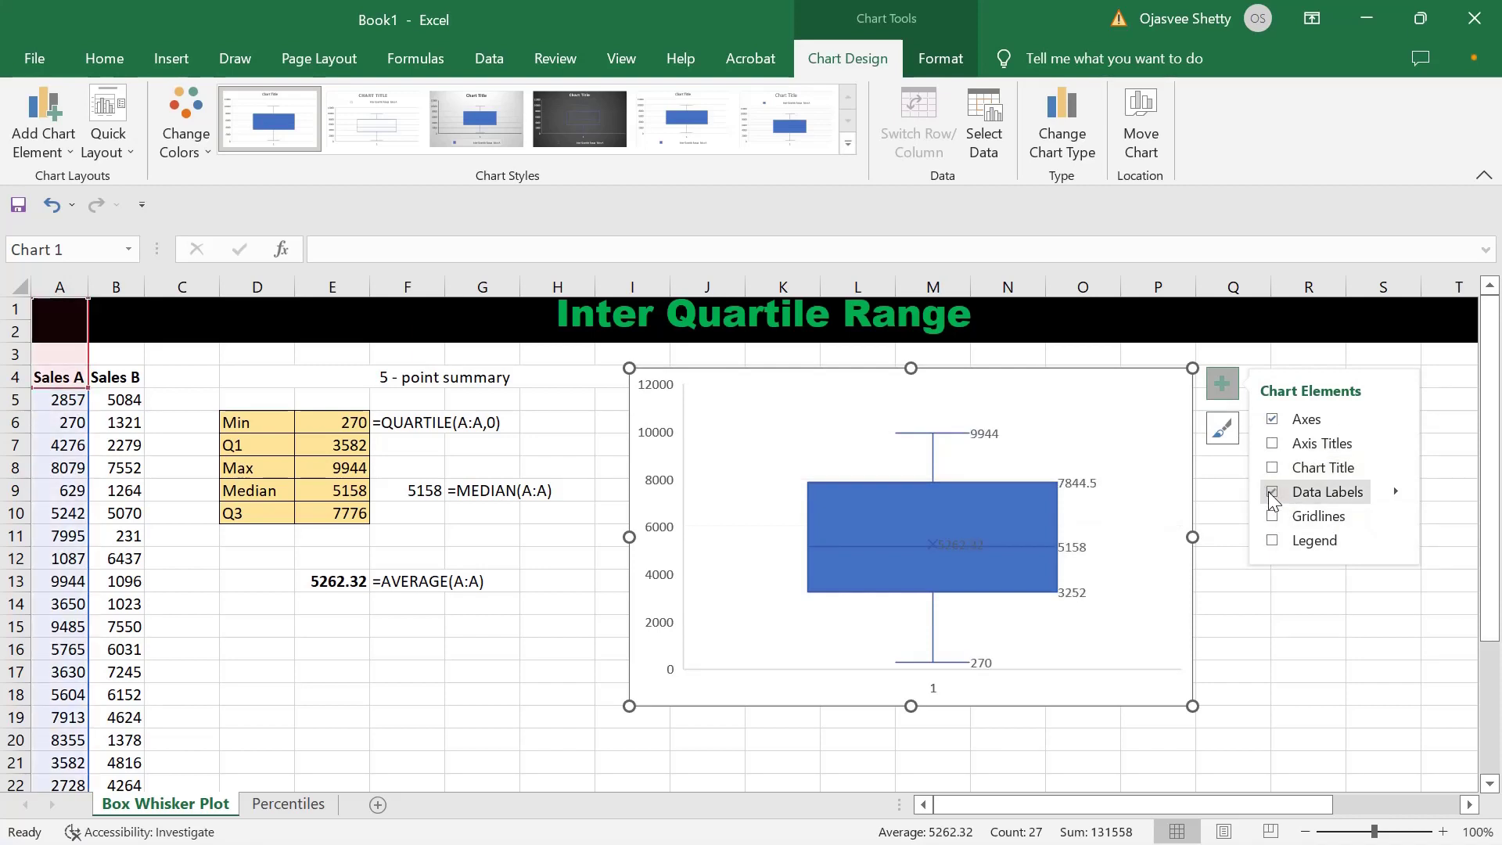
click(1395, 491)
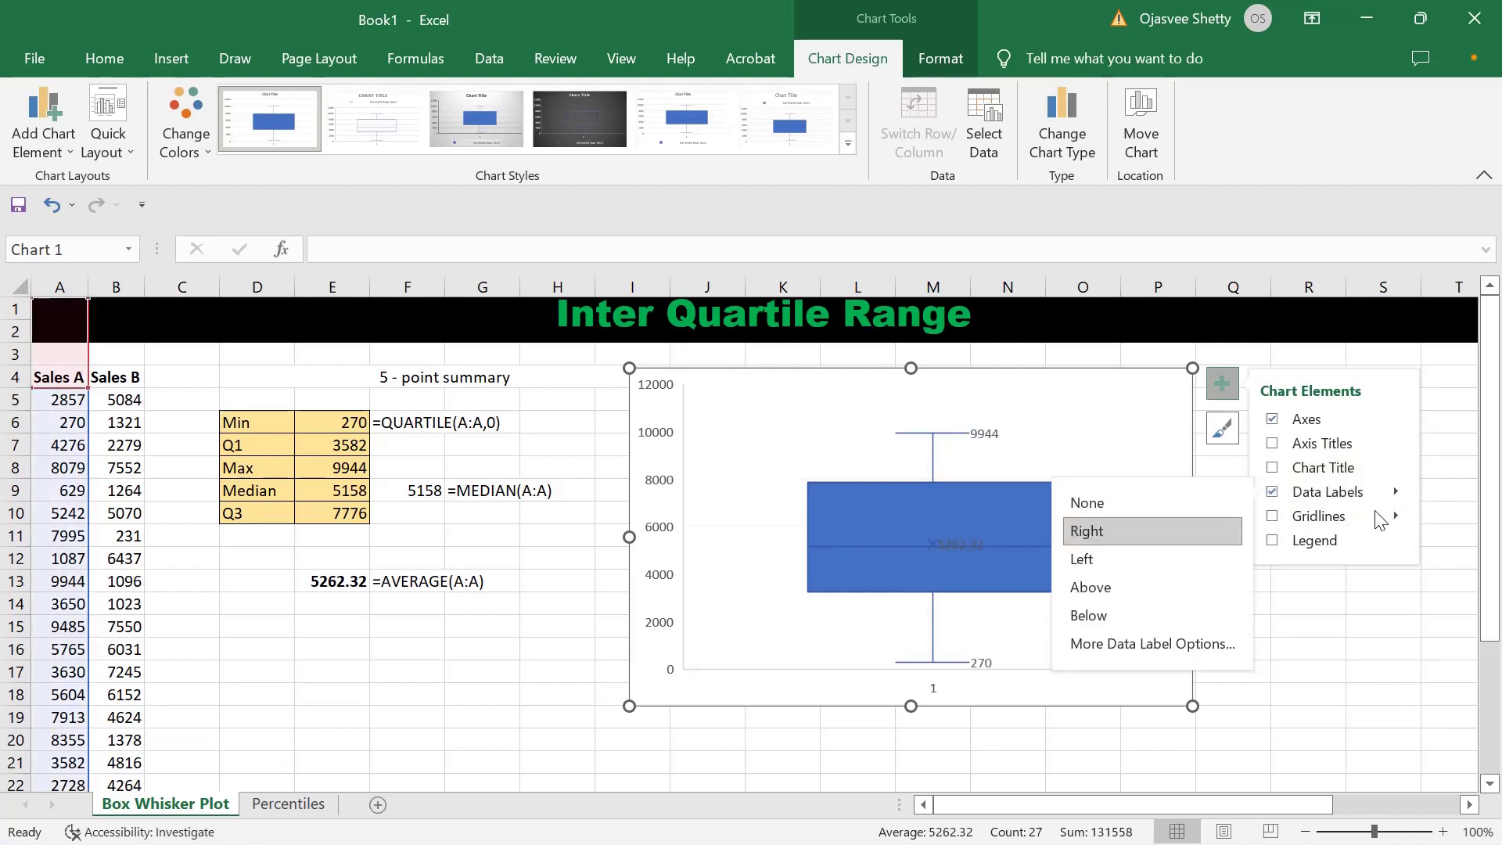
click(1090, 562)
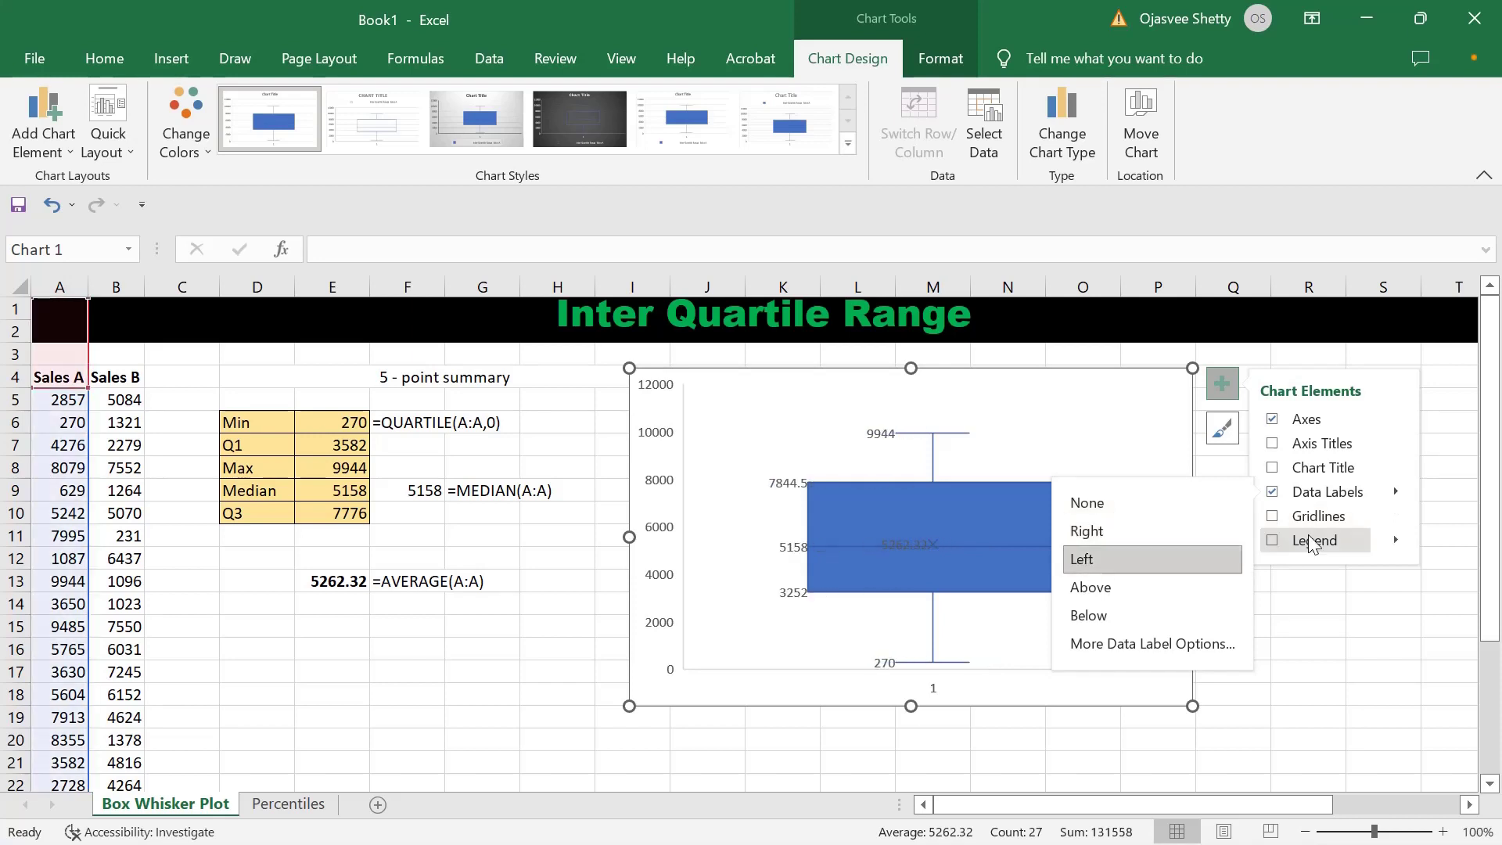
click(1272, 540)
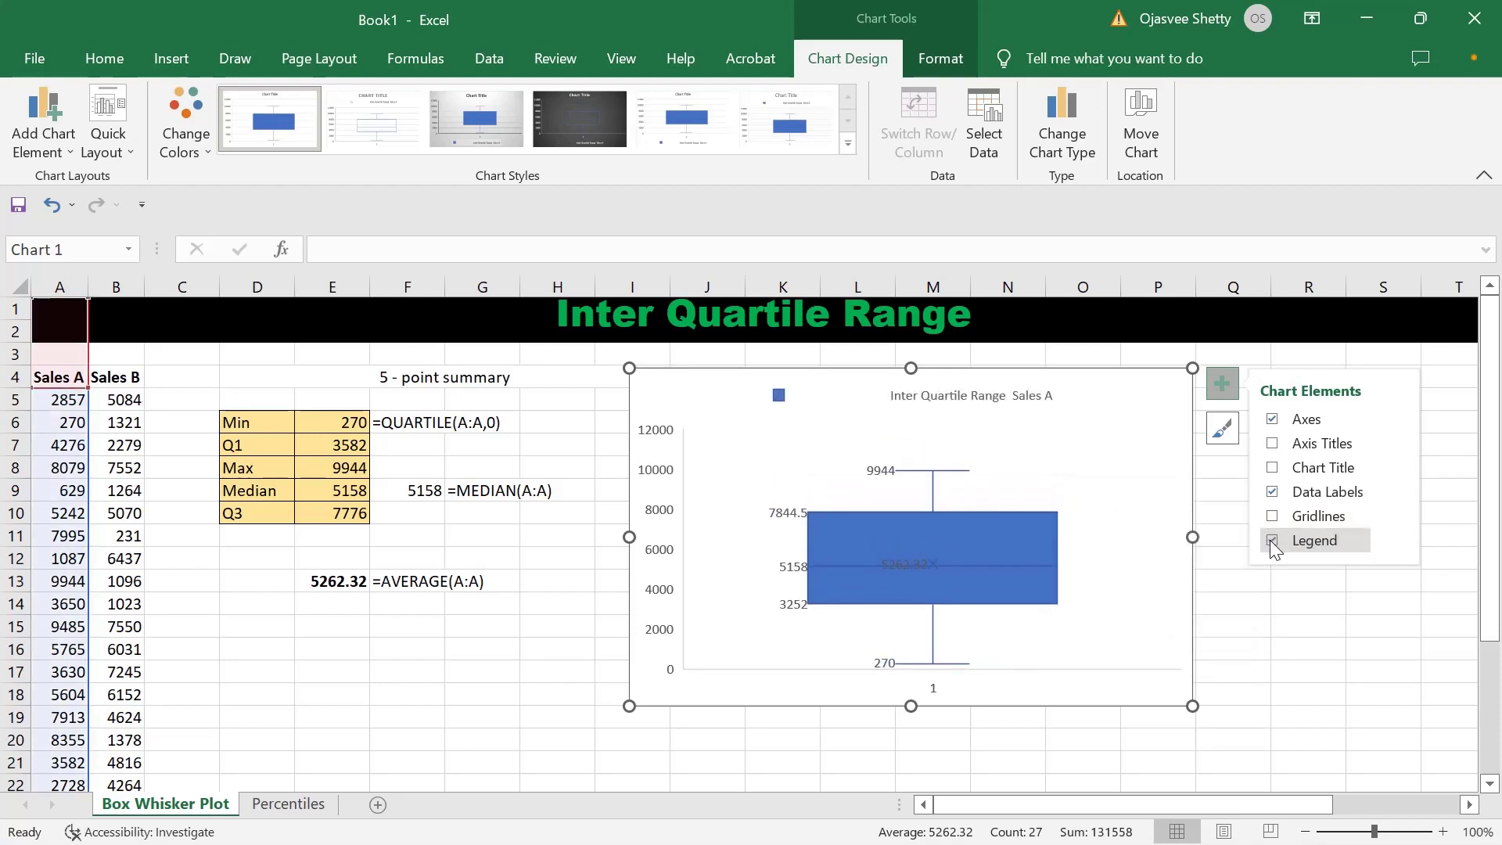
click(1270, 540)
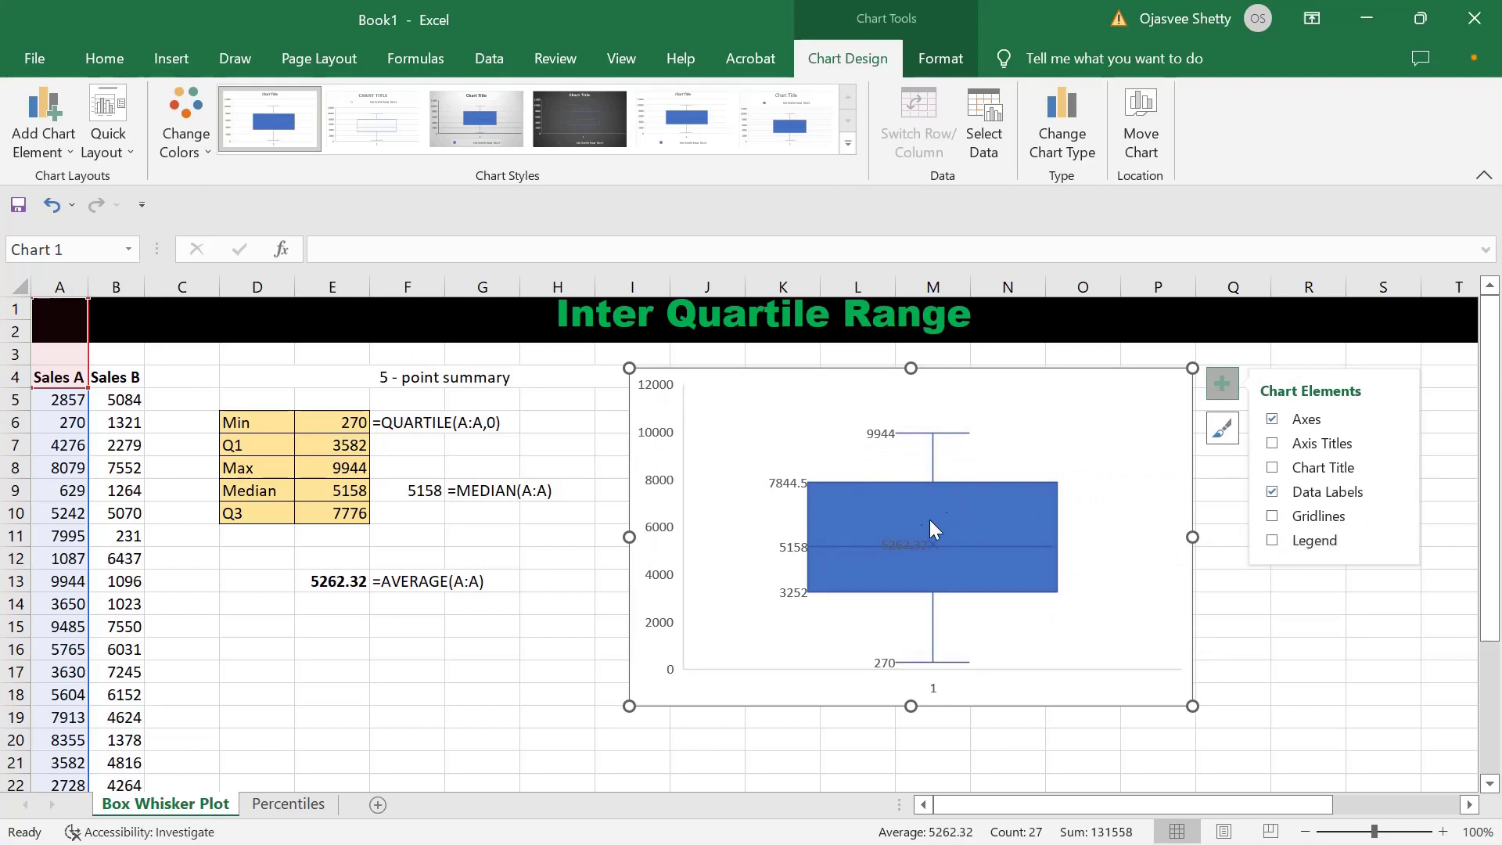
click(1269, 663)
Enlarge the chart and make its value labels bold at font size 12
click(1181, 699)
drag(1193, 707, 1282, 750)
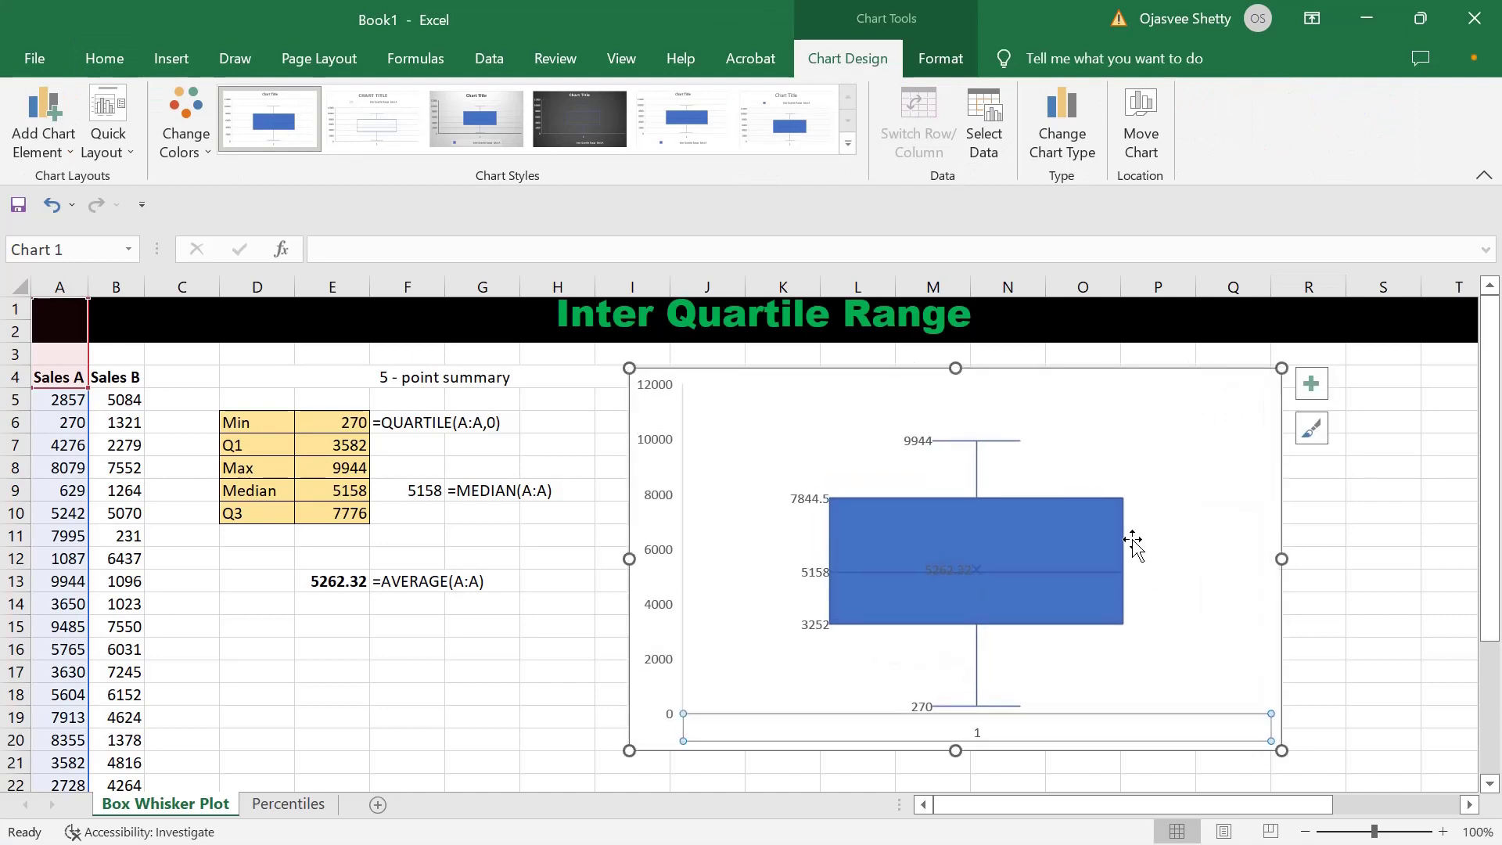
click(914, 443)
click(104, 59)
click(137, 145)
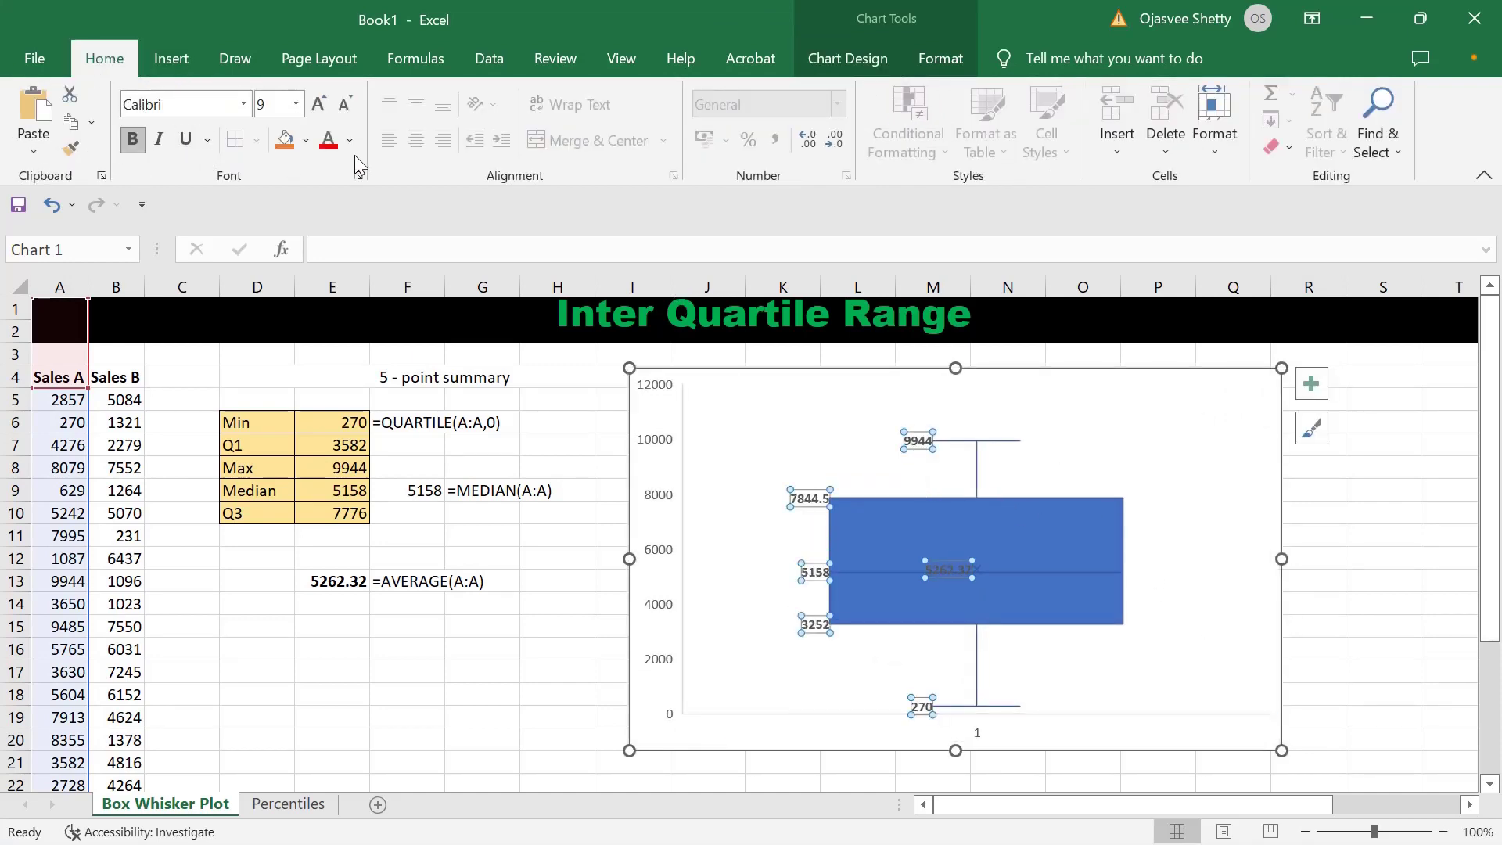
click(297, 105)
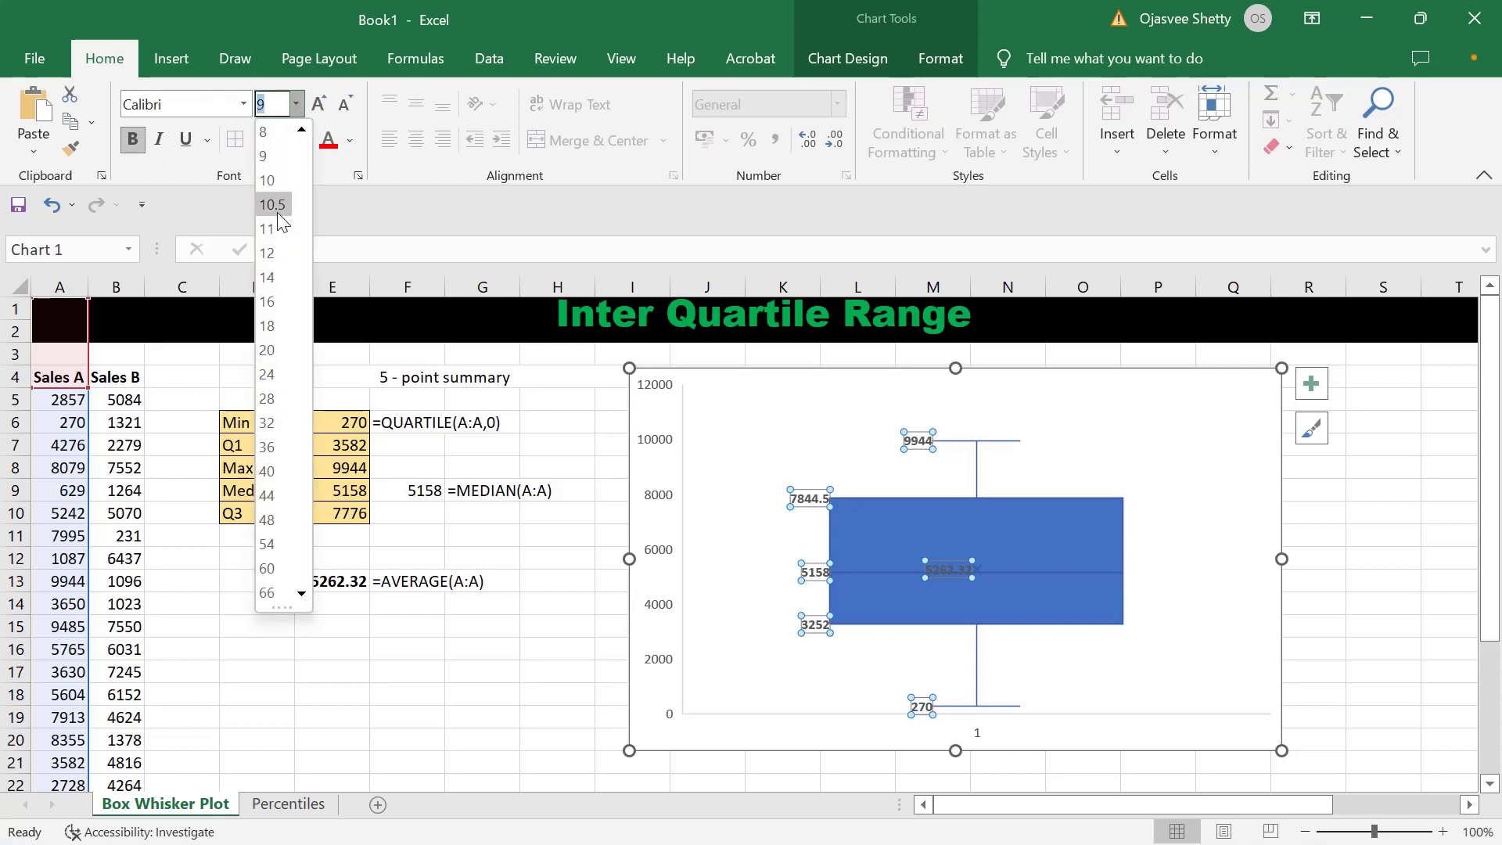
click(269, 253)
Fill the Sales A box with light orange
right_click(1027, 532)
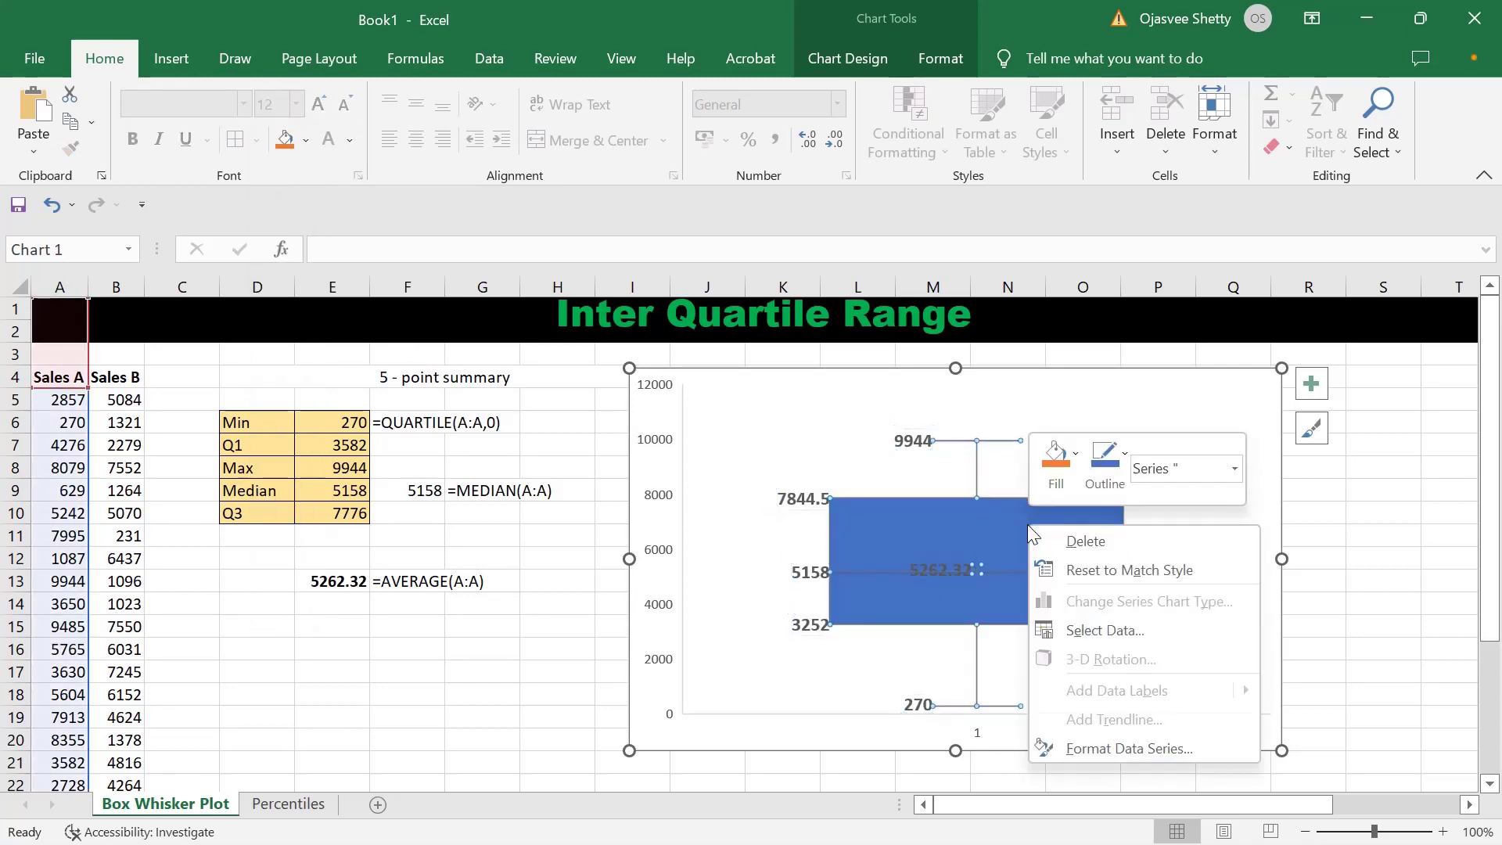
click(1076, 454)
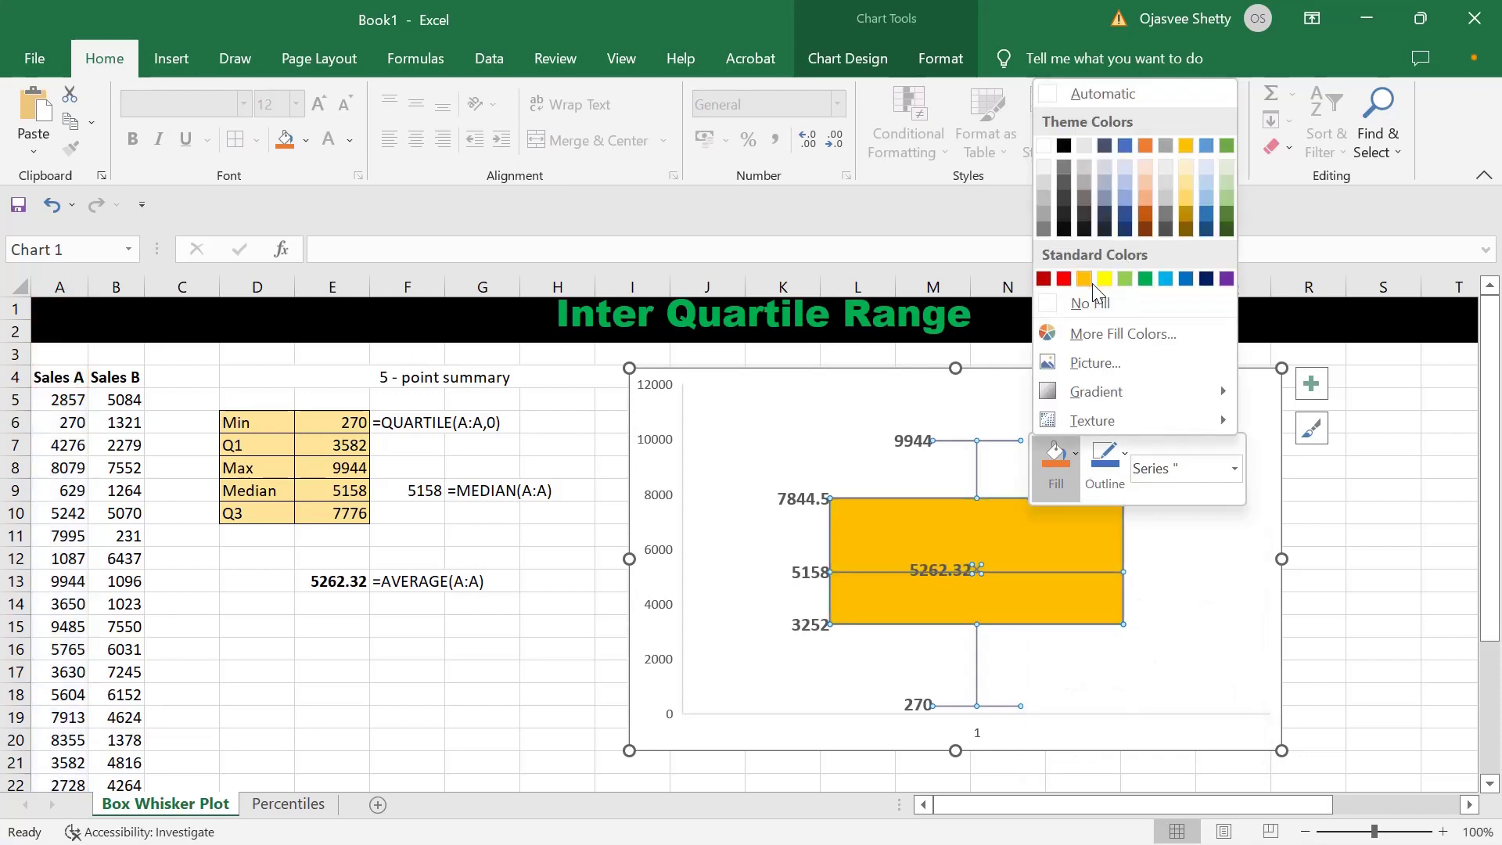
click(1147, 181)
click(1272, 509)
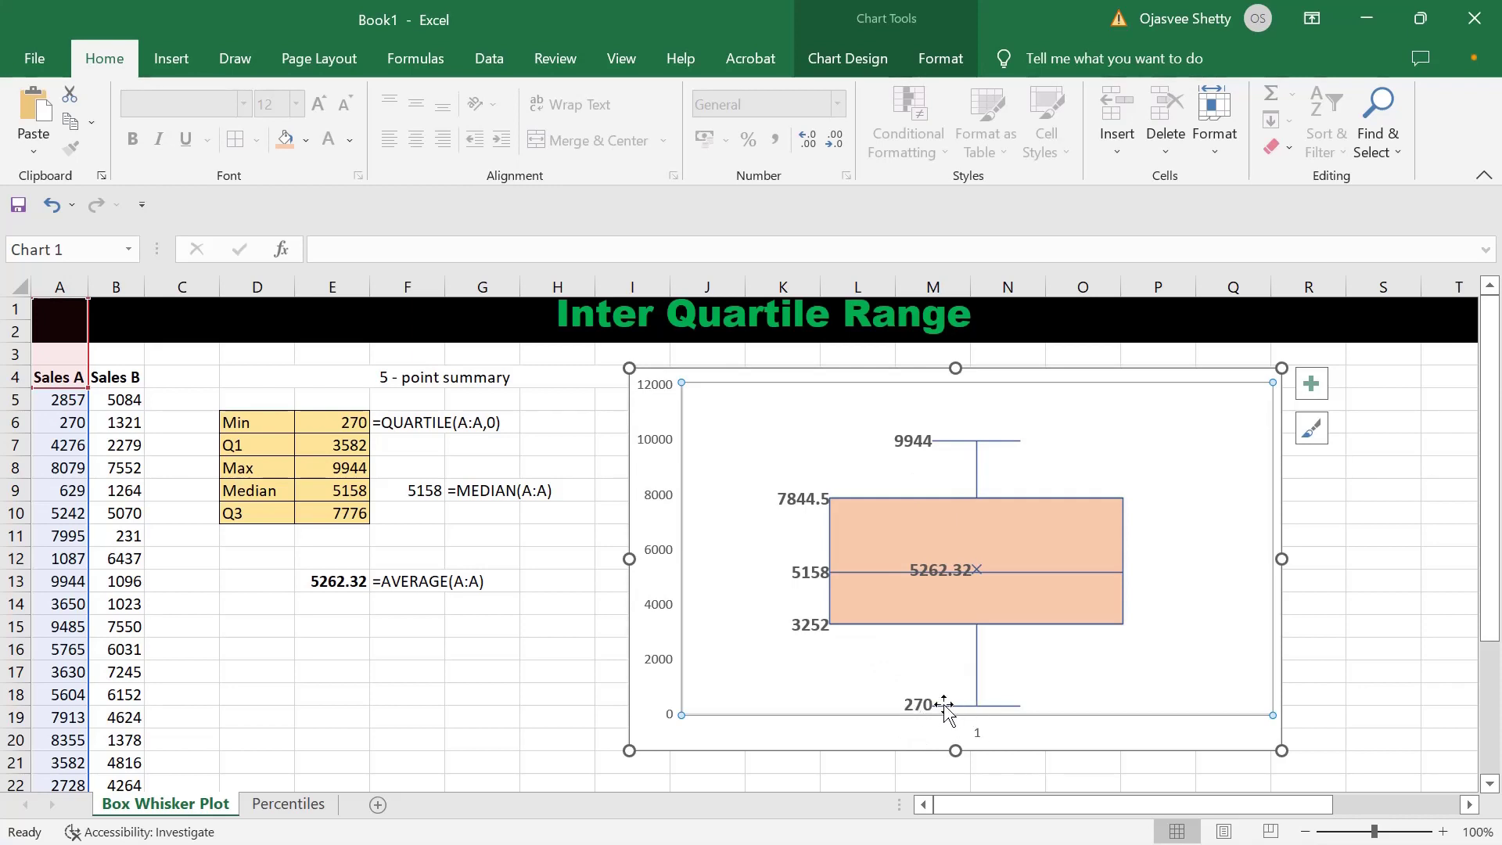
click(334, 427)
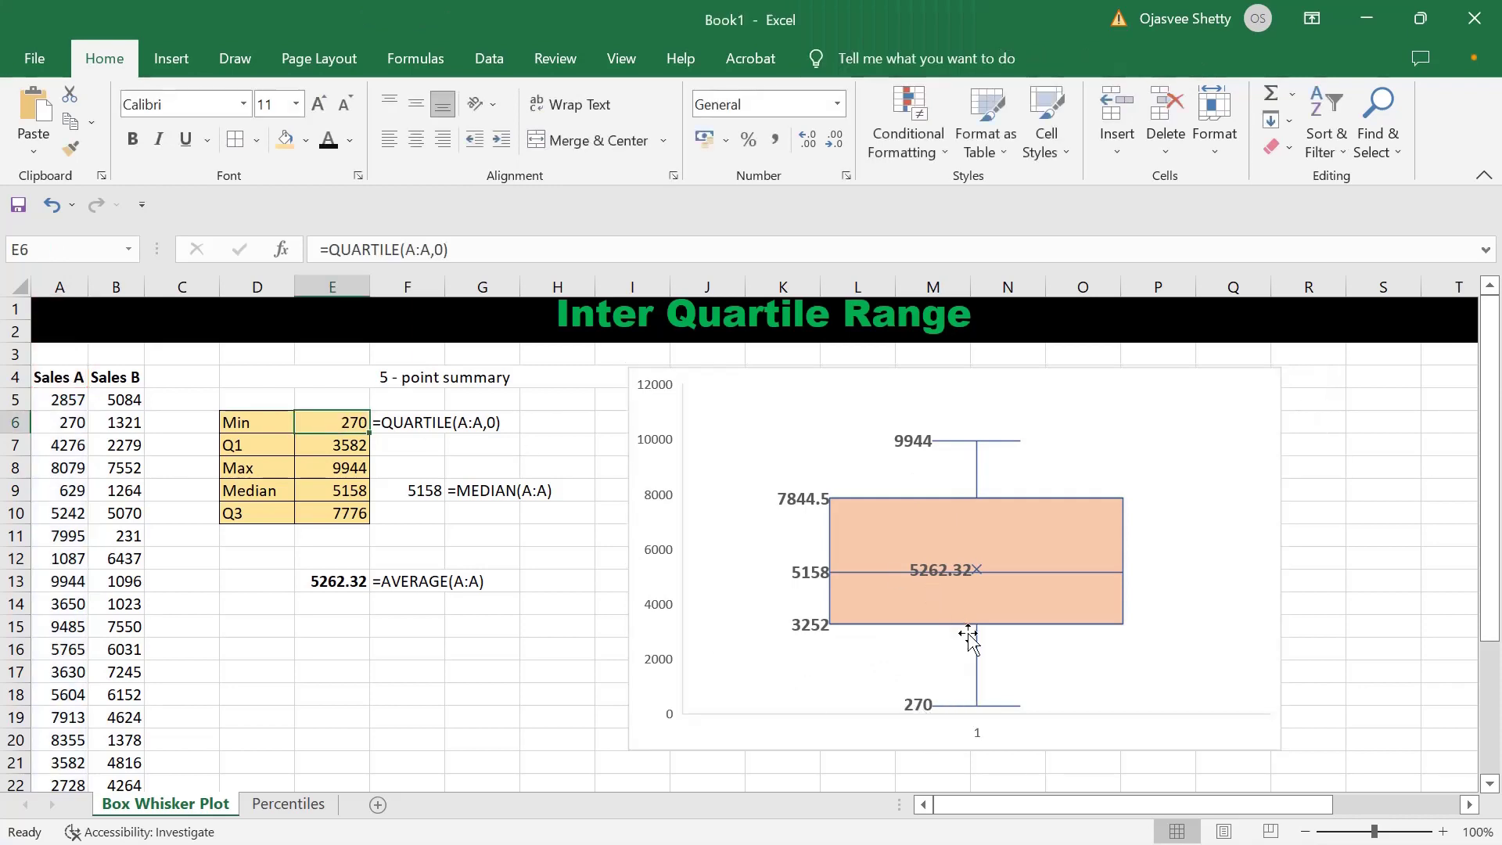
click(960, 706)
click(912, 442)
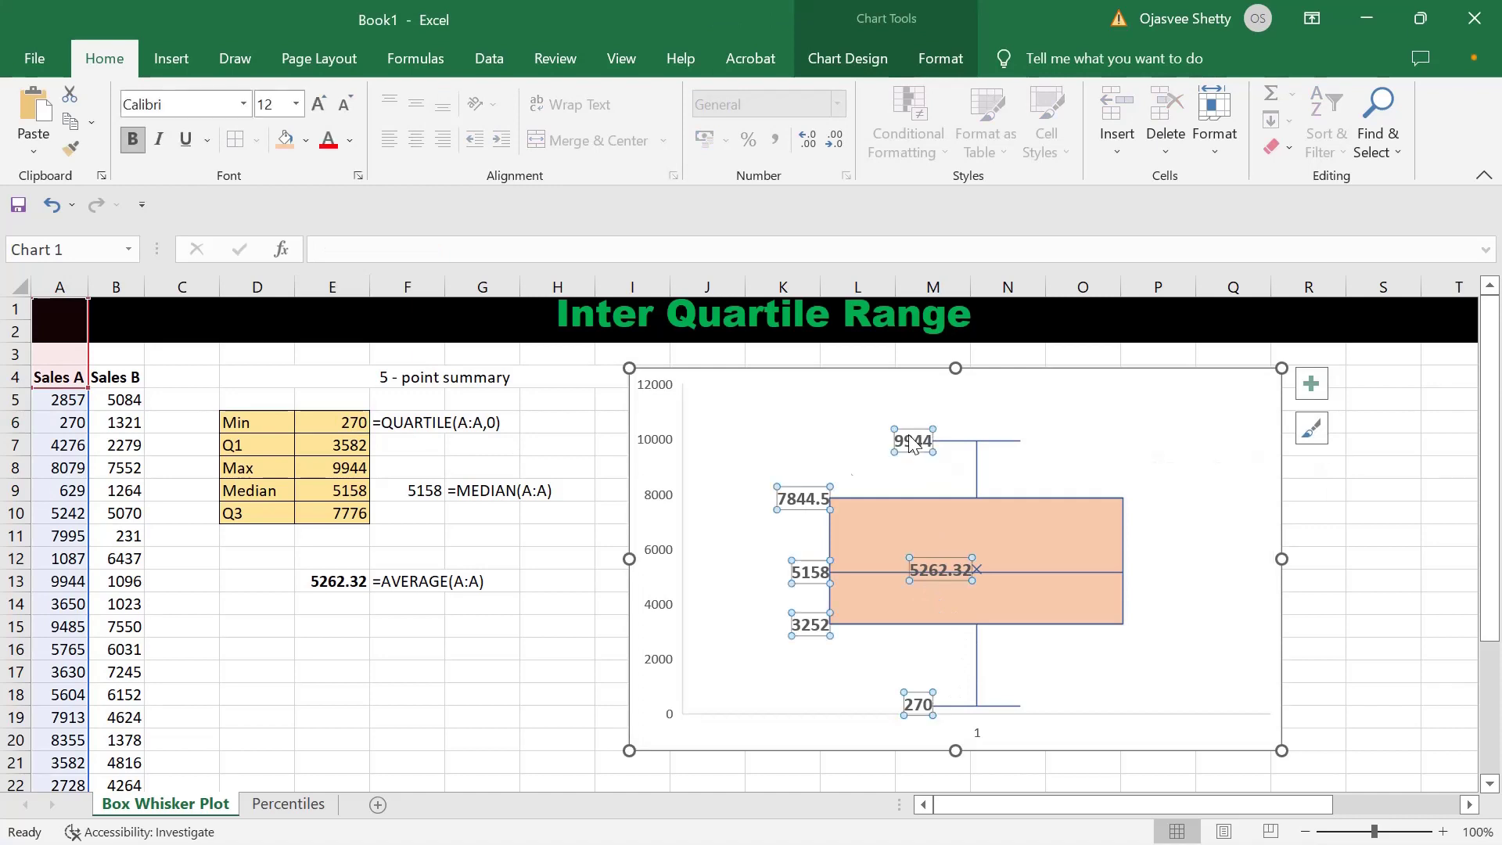
click(350, 470)
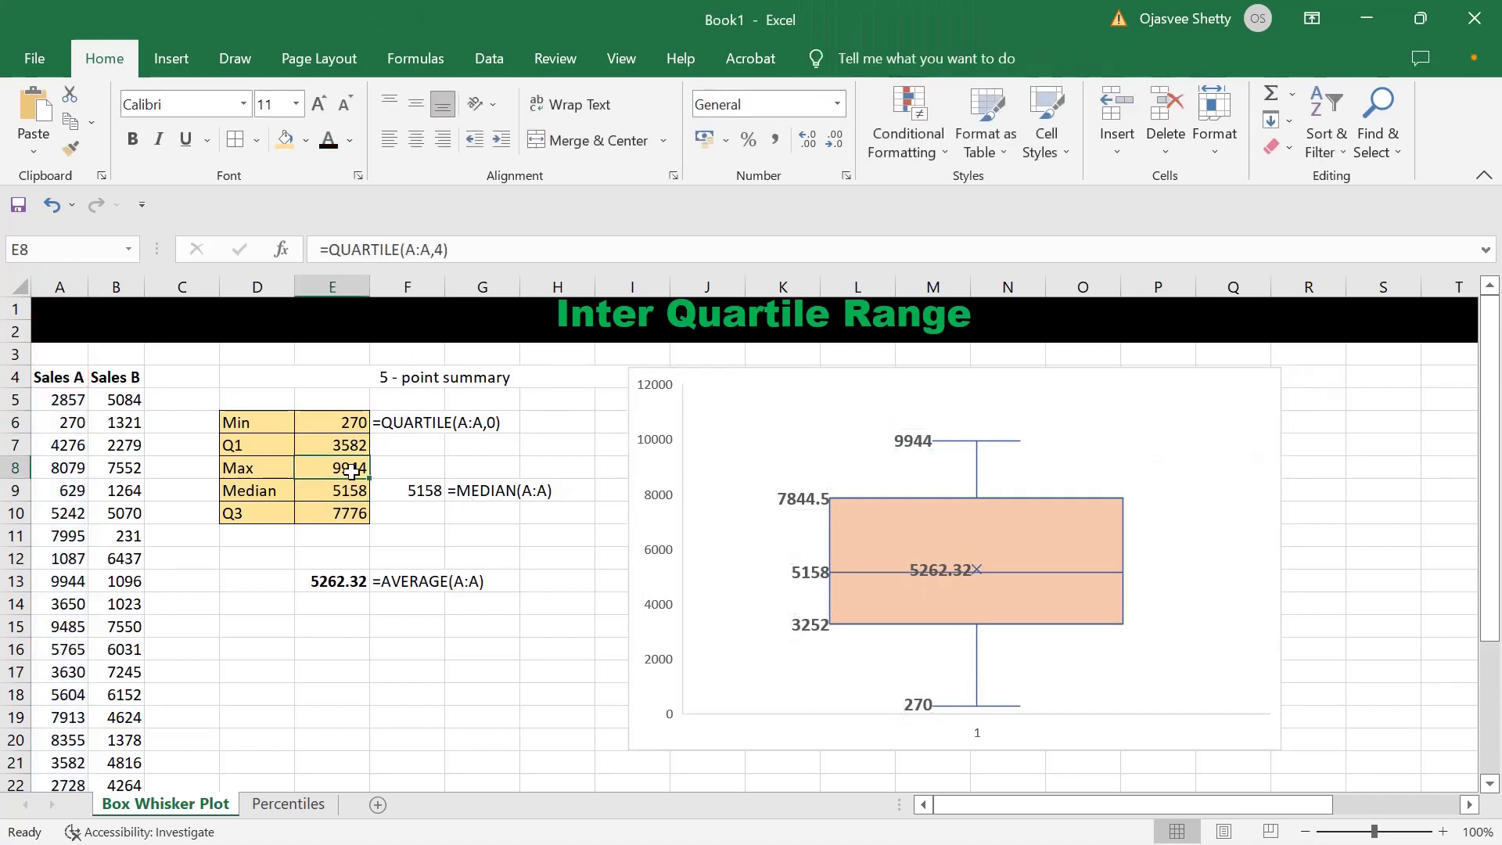
click(810, 631)
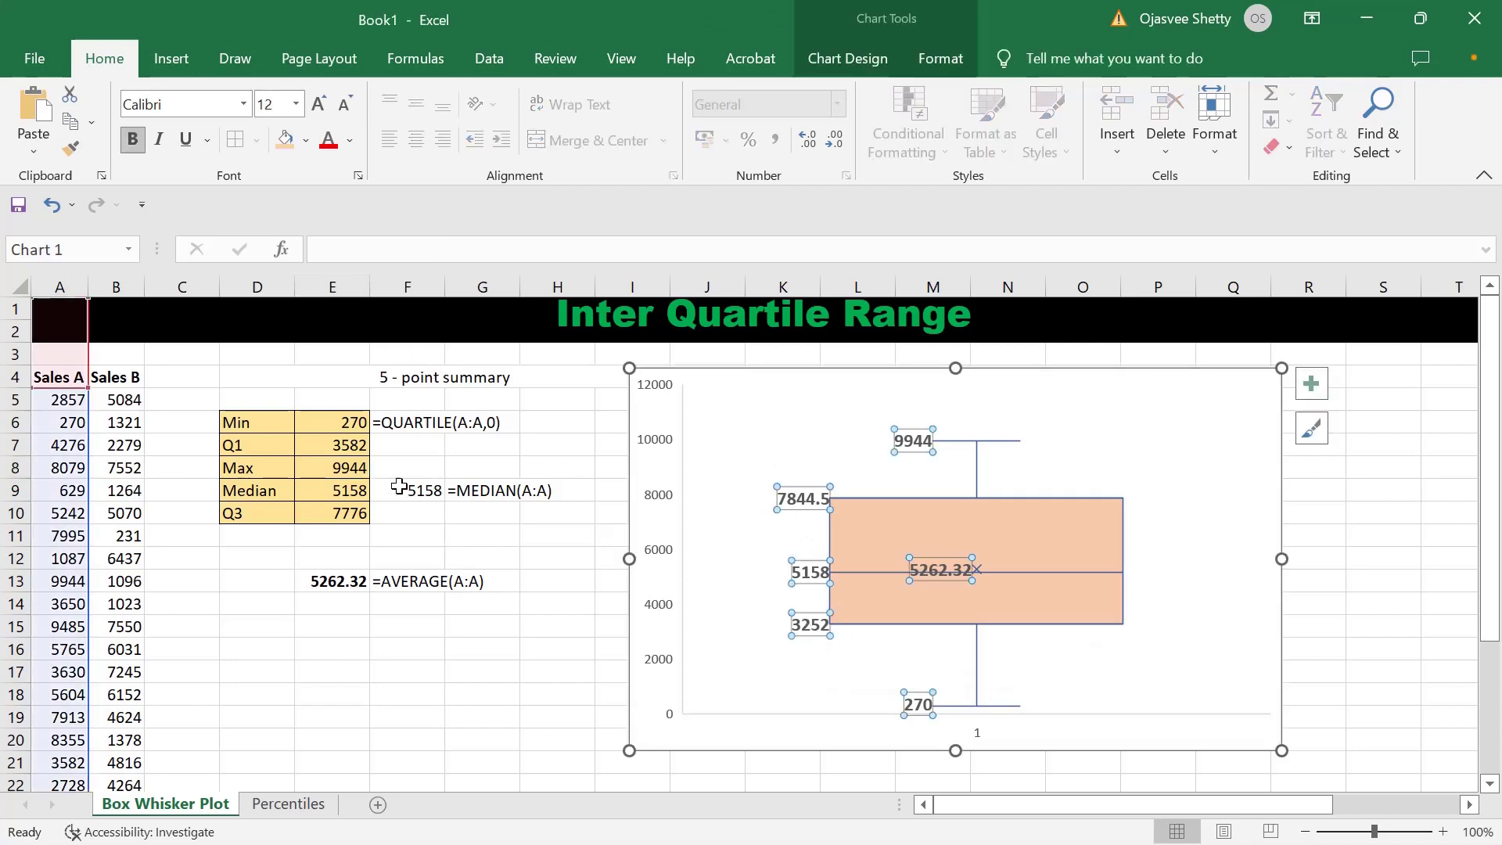
click(345, 443)
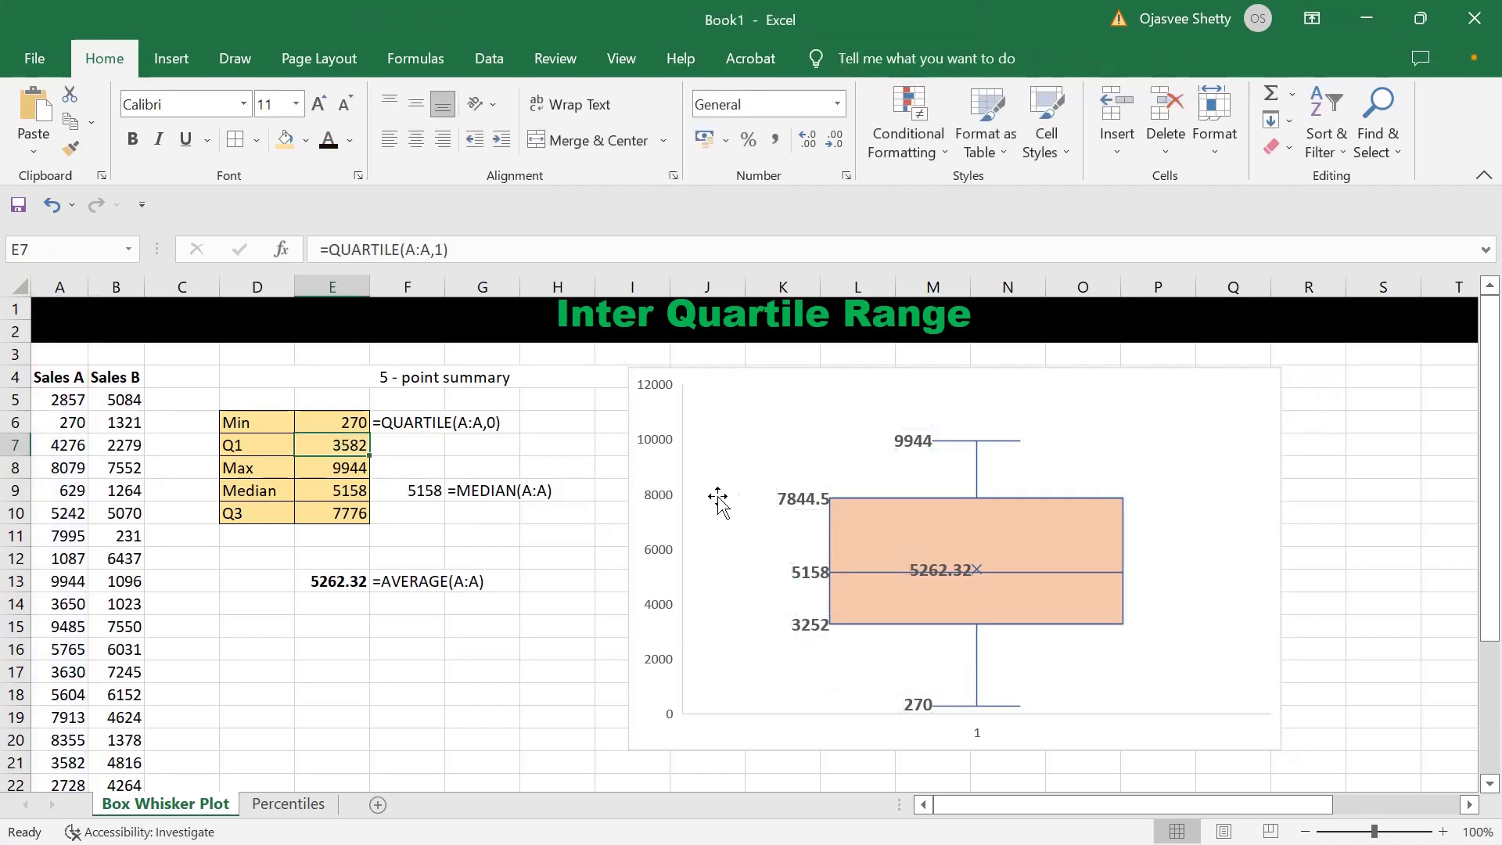
click(806, 507)
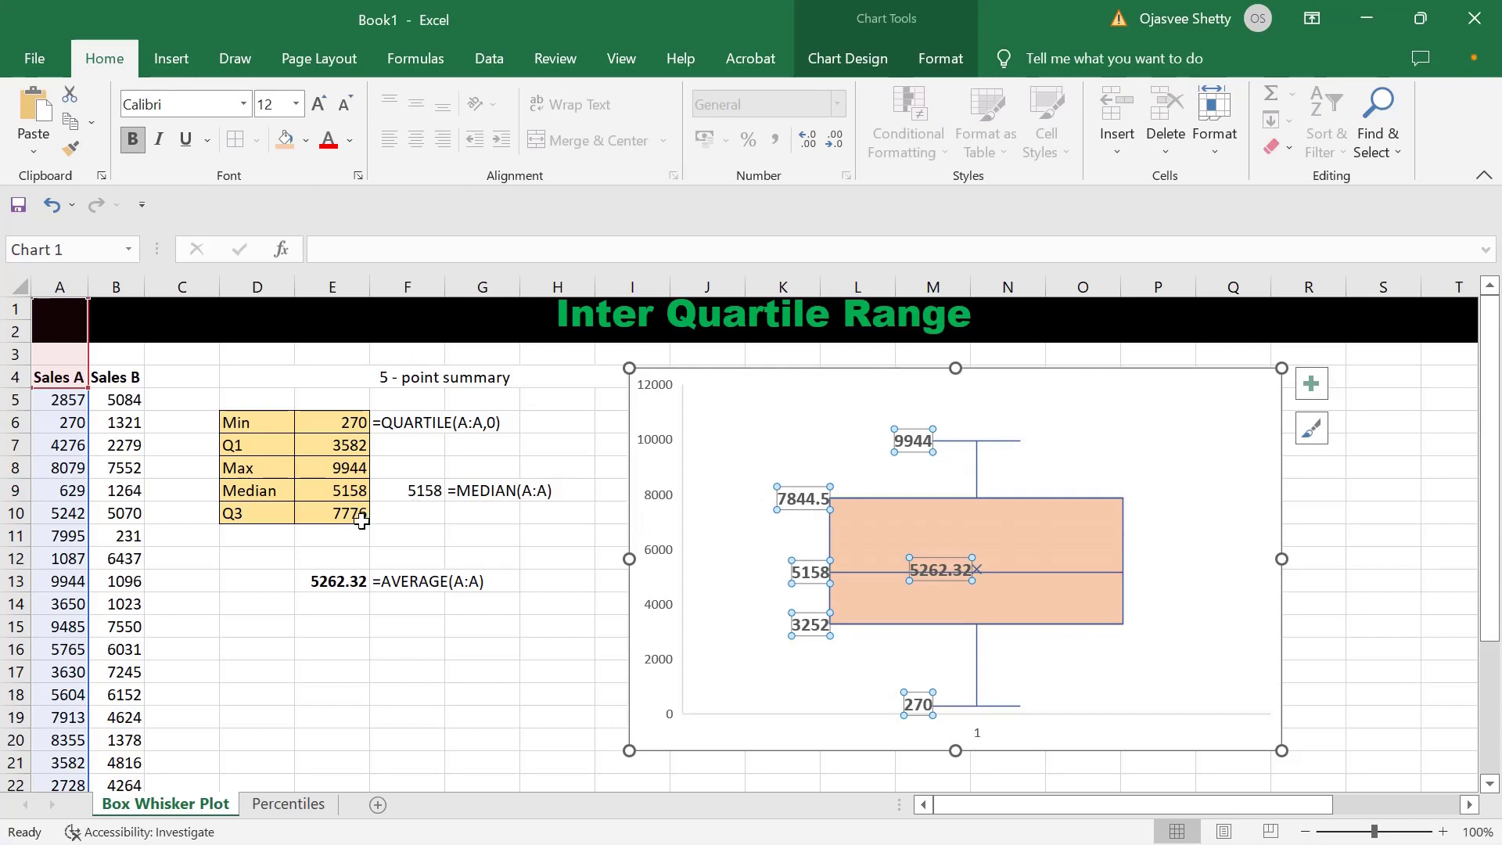
click(333, 514)
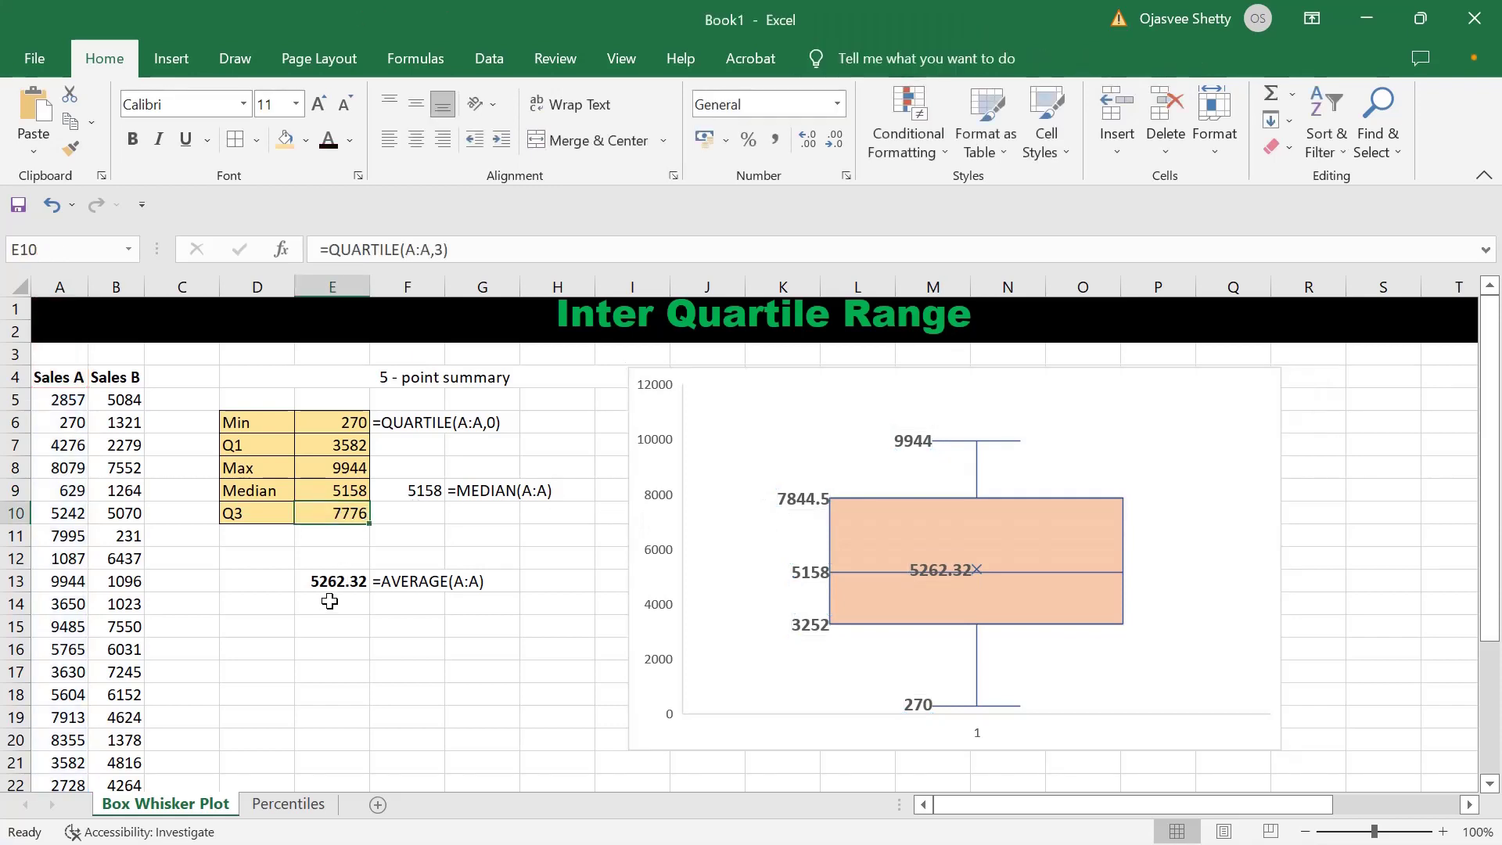
click(339, 631)
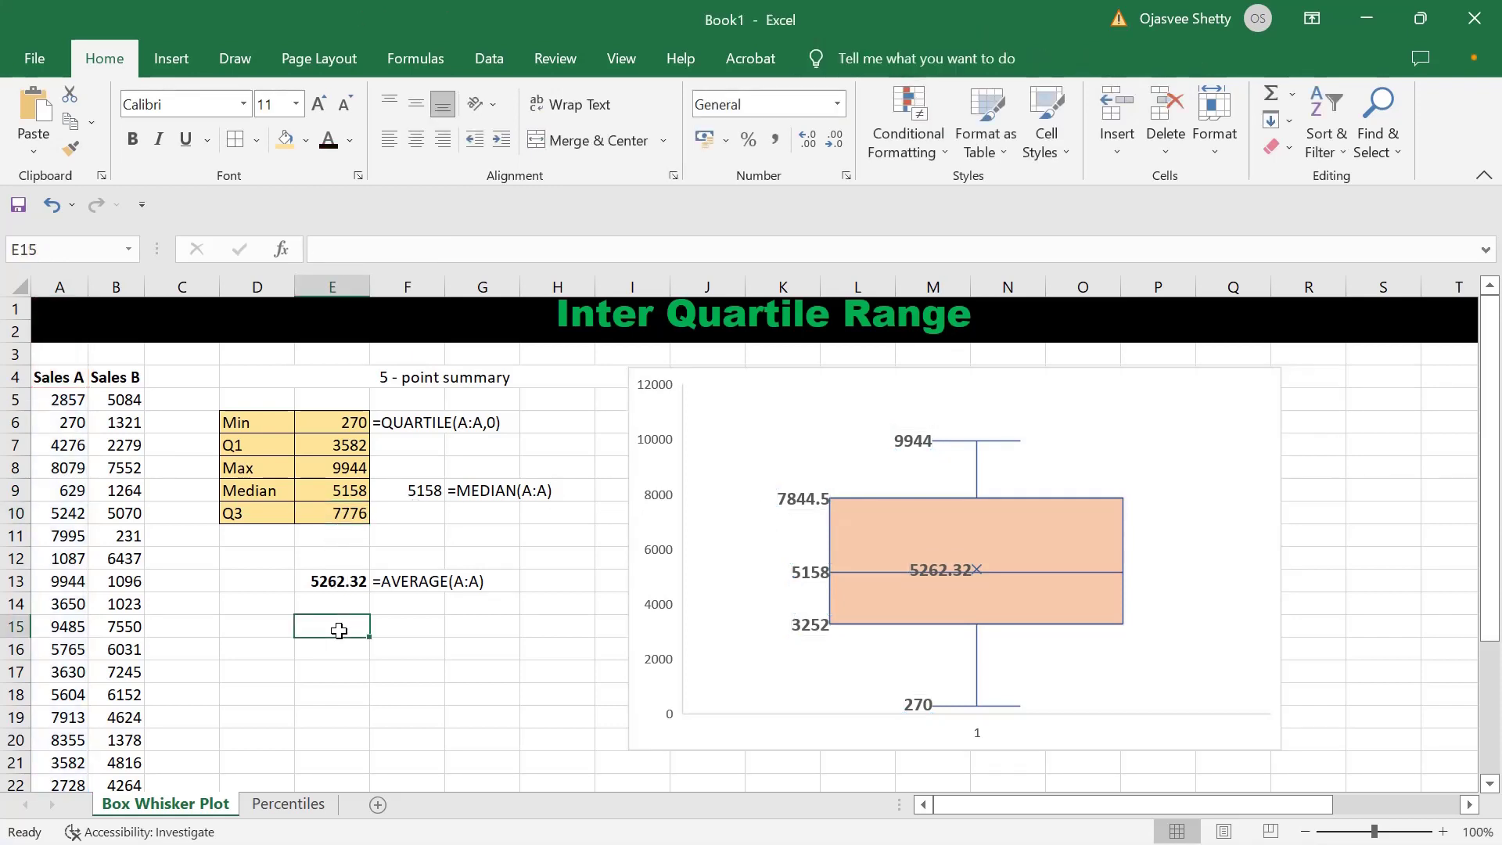
Label E15 'IQR' and enter a Q3-minus-Q1 formula in the cell beside it
text(IQR)
key(Tab)
text(=)
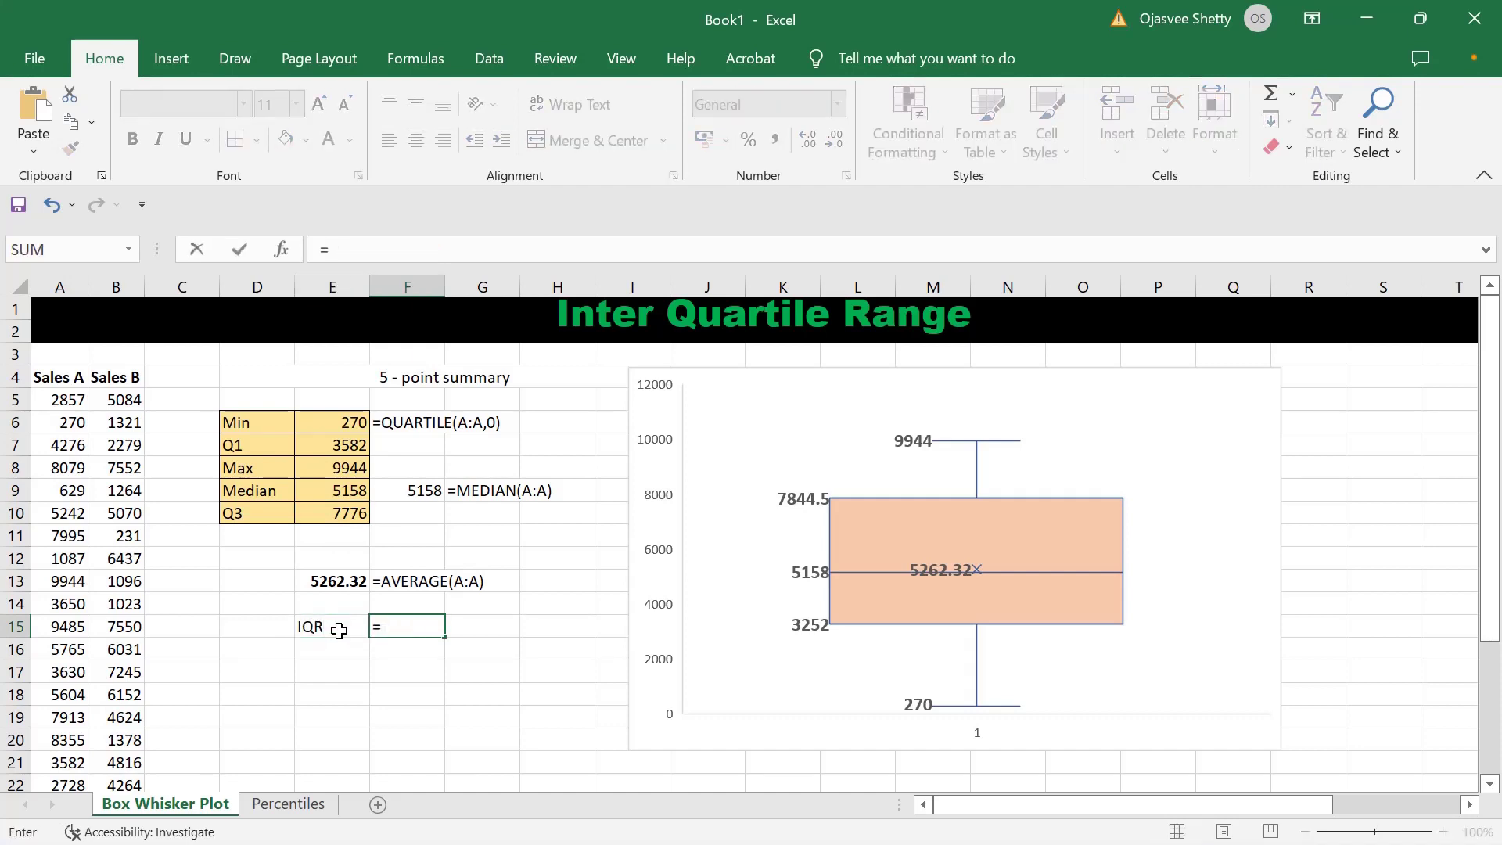
click(247, 507)
text(-)
click(243, 448)
key(Return)
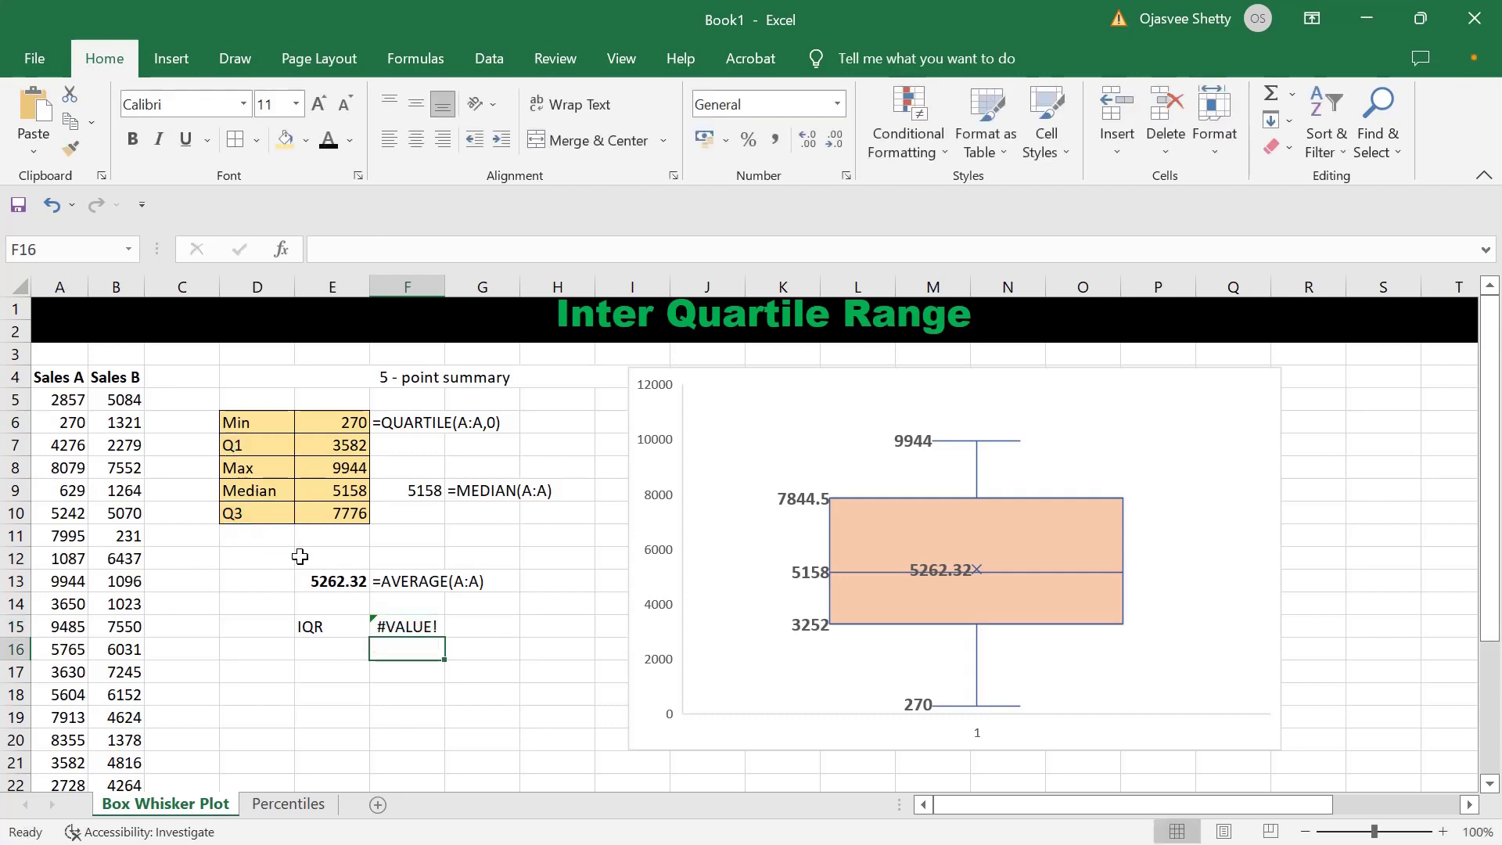
Delete the stray formula text in F15 and select E16
double_click(403, 626)
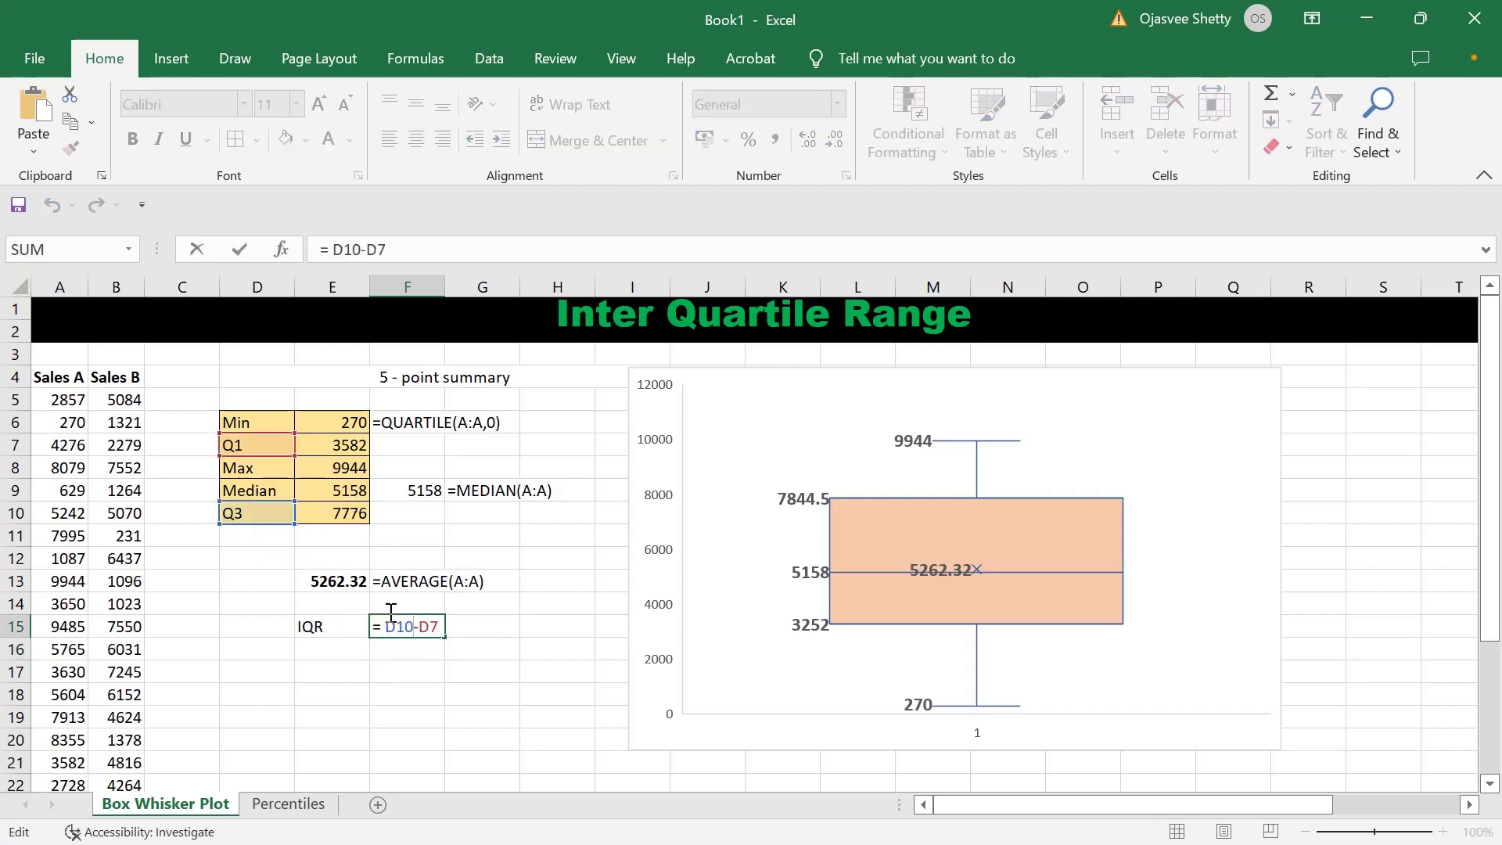
drag(438, 626, 334, 623)
key(Delete)
click(344, 665)
click(334, 648)
Enter =E10-E7 in E16 to compute the interquartile range of 4194
text(=)
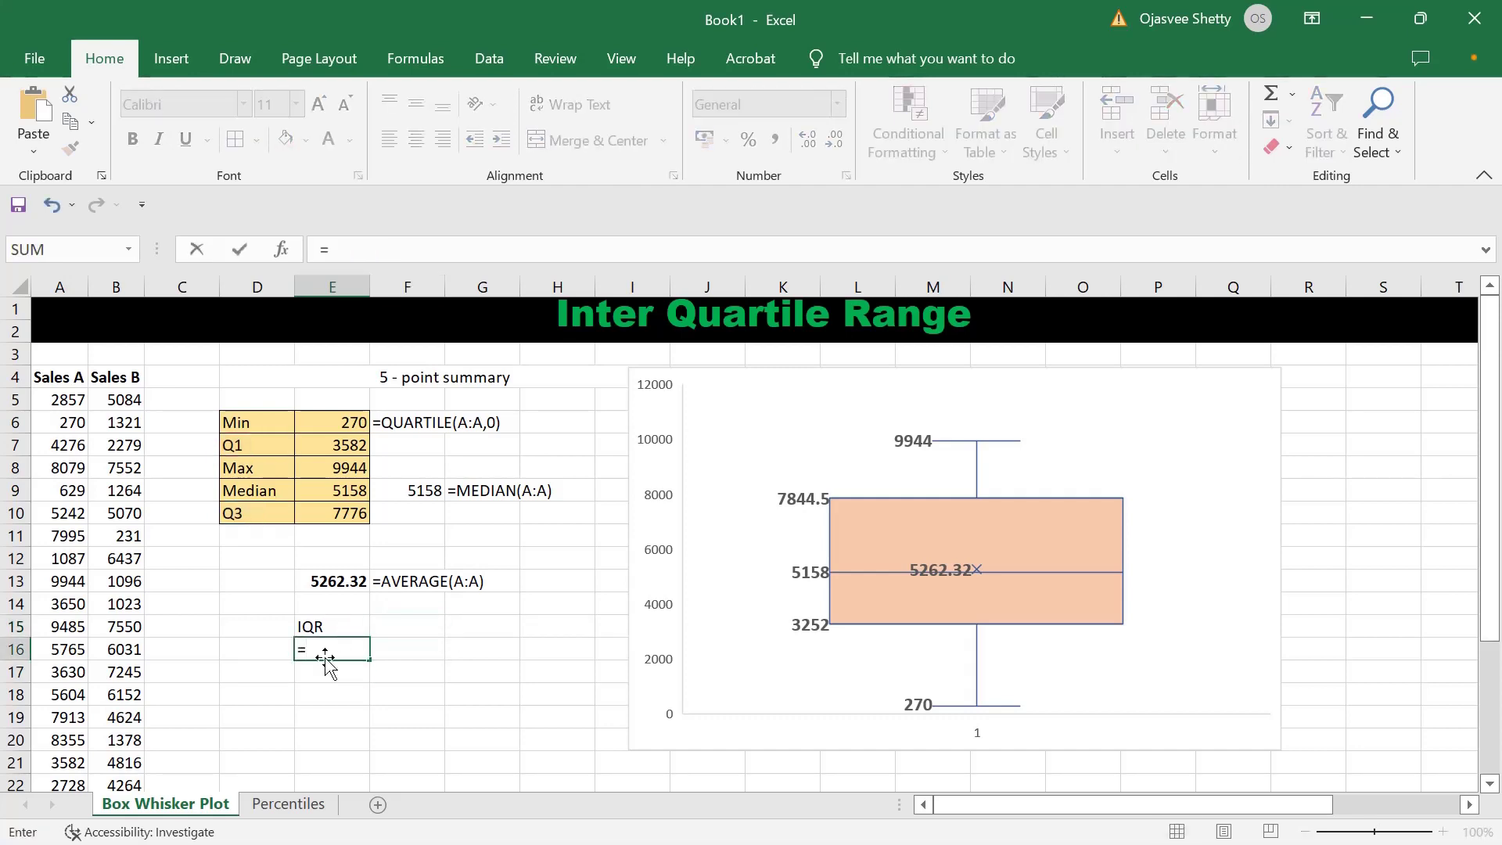
click(319, 516)
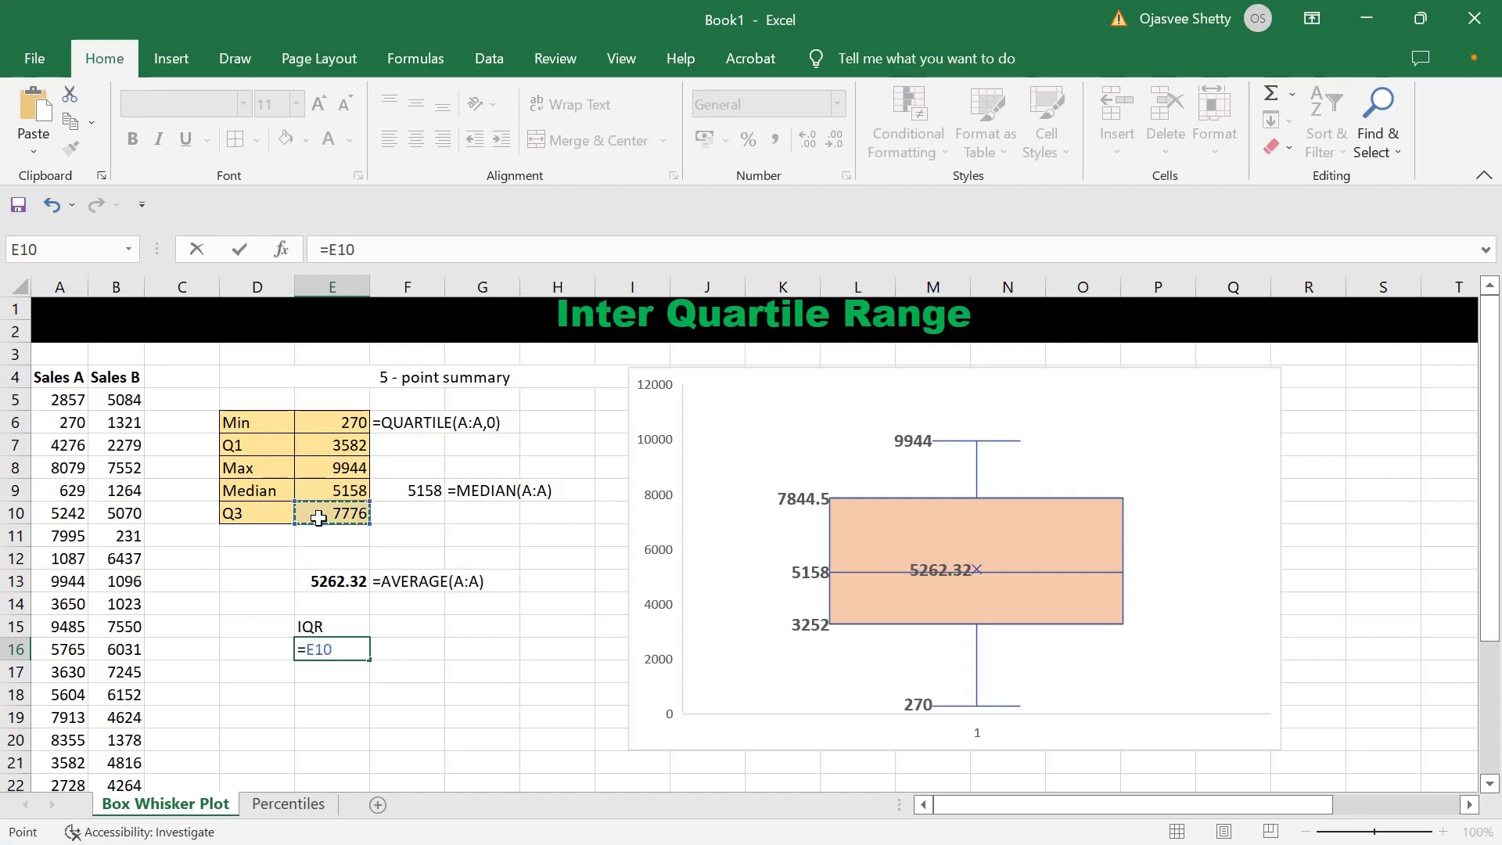
text(-)
click(333, 451)
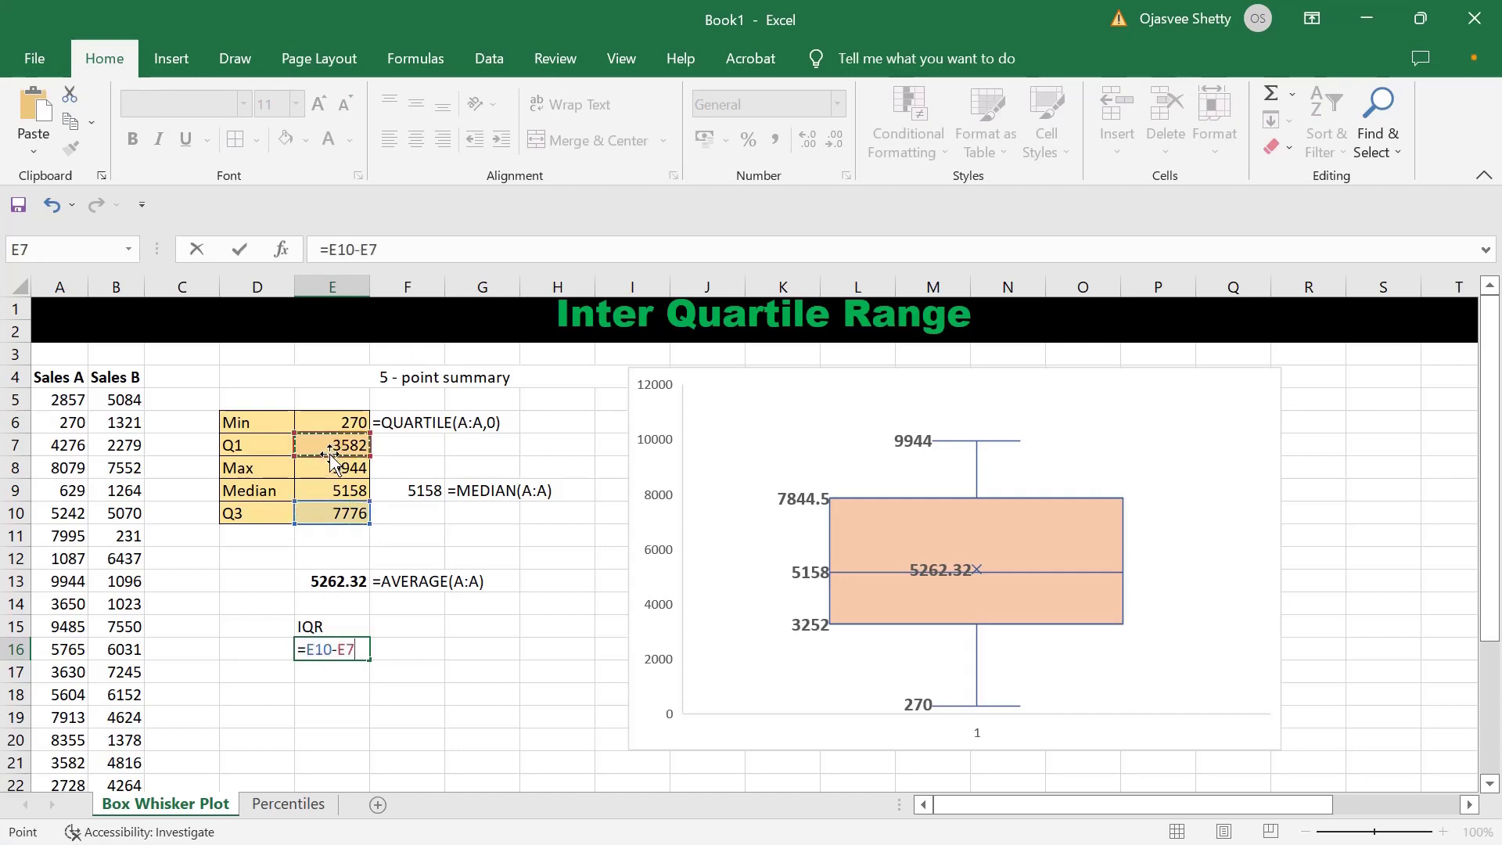
key(Return)
click(344, 645)
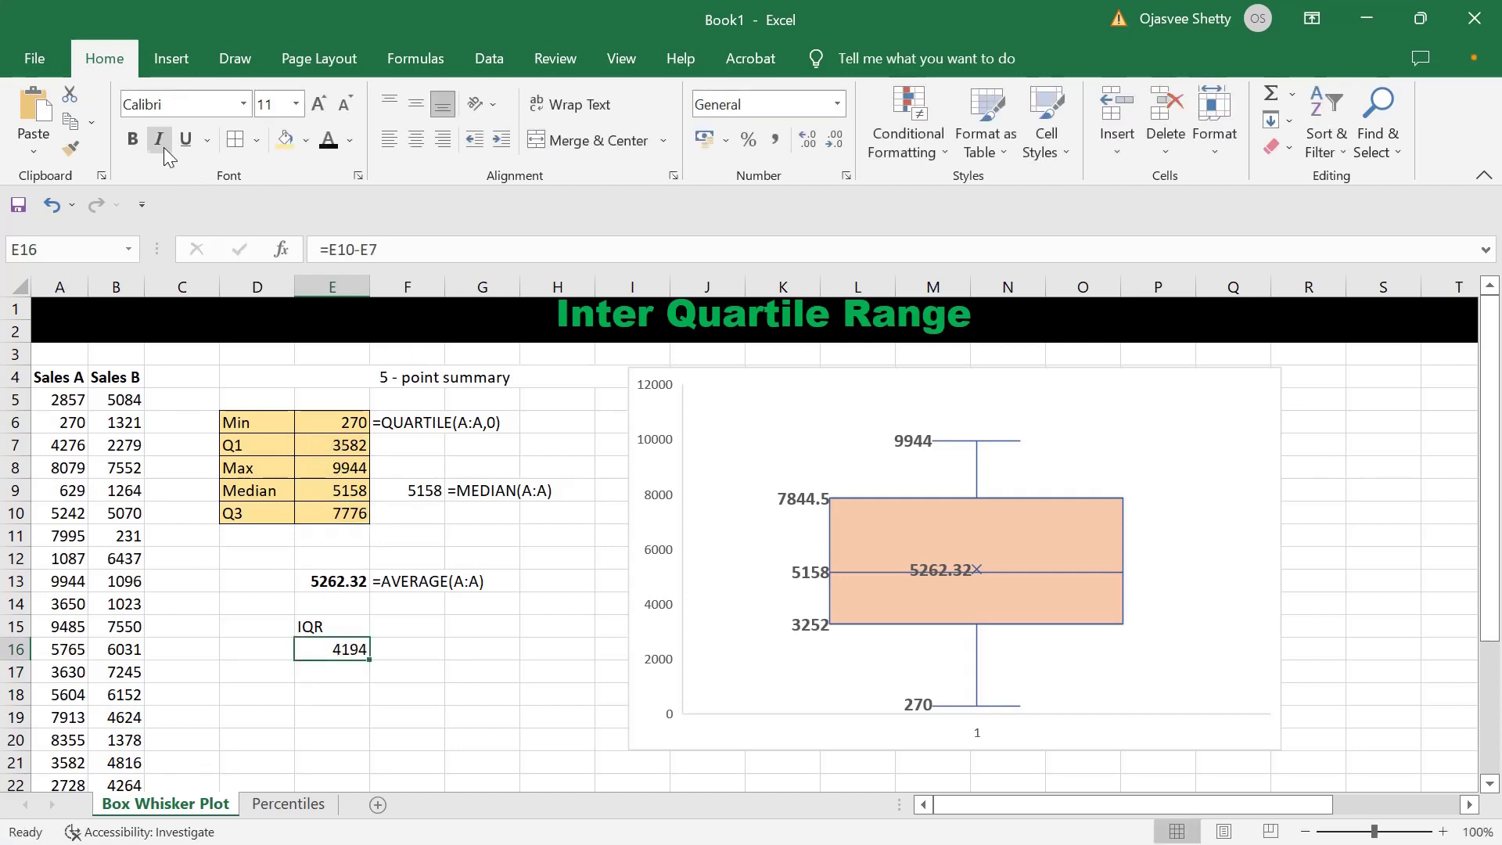
click(325, 625)
click(335, 648)
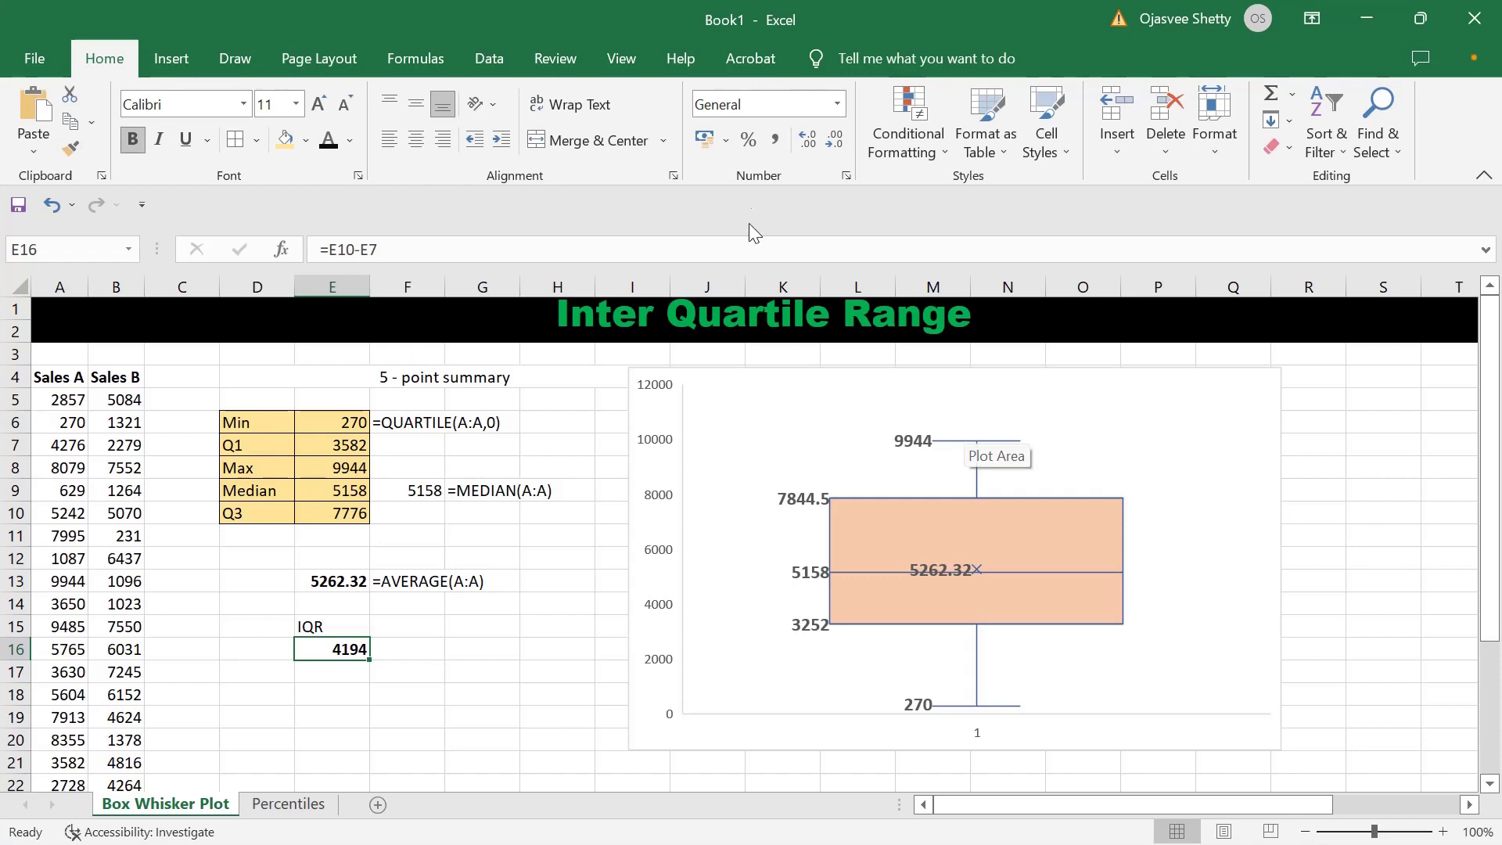
Ink outlier dots above the 9944 whisker, the word 'outlier', and arrows to both whisker ends
key(alt+j)
key(i)
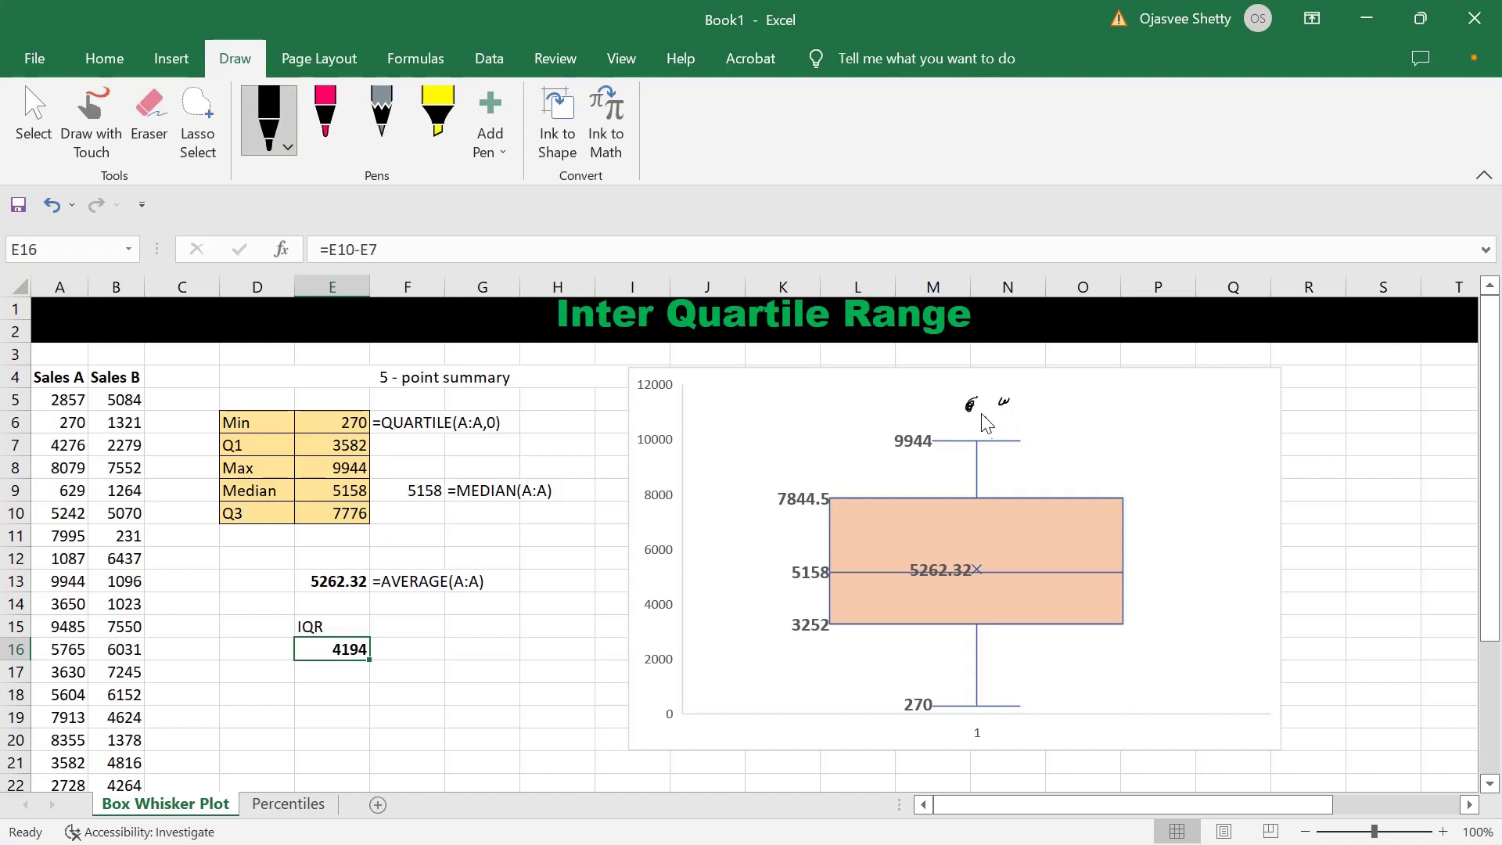
drag(971, 712, 987, 732)
mouse_move(1014, 437)
mouse_down()
mouse_move(1065, 420)
mouse_move(1099, 475)
mouse_up()
mouse_move(1119, 471)
mouse_down()
mouse_move(1135, 479)
mouse_move(1170, 447)
mouse_move(1200, 467)
mouse_move(1232, 434)
mouse_up()
mouse_move(1180, 500)
mouse_down()
mouse_move(1193, 582)
mouse_move(1062, 699)
mouse_move(1078, 704)
mouse_up()
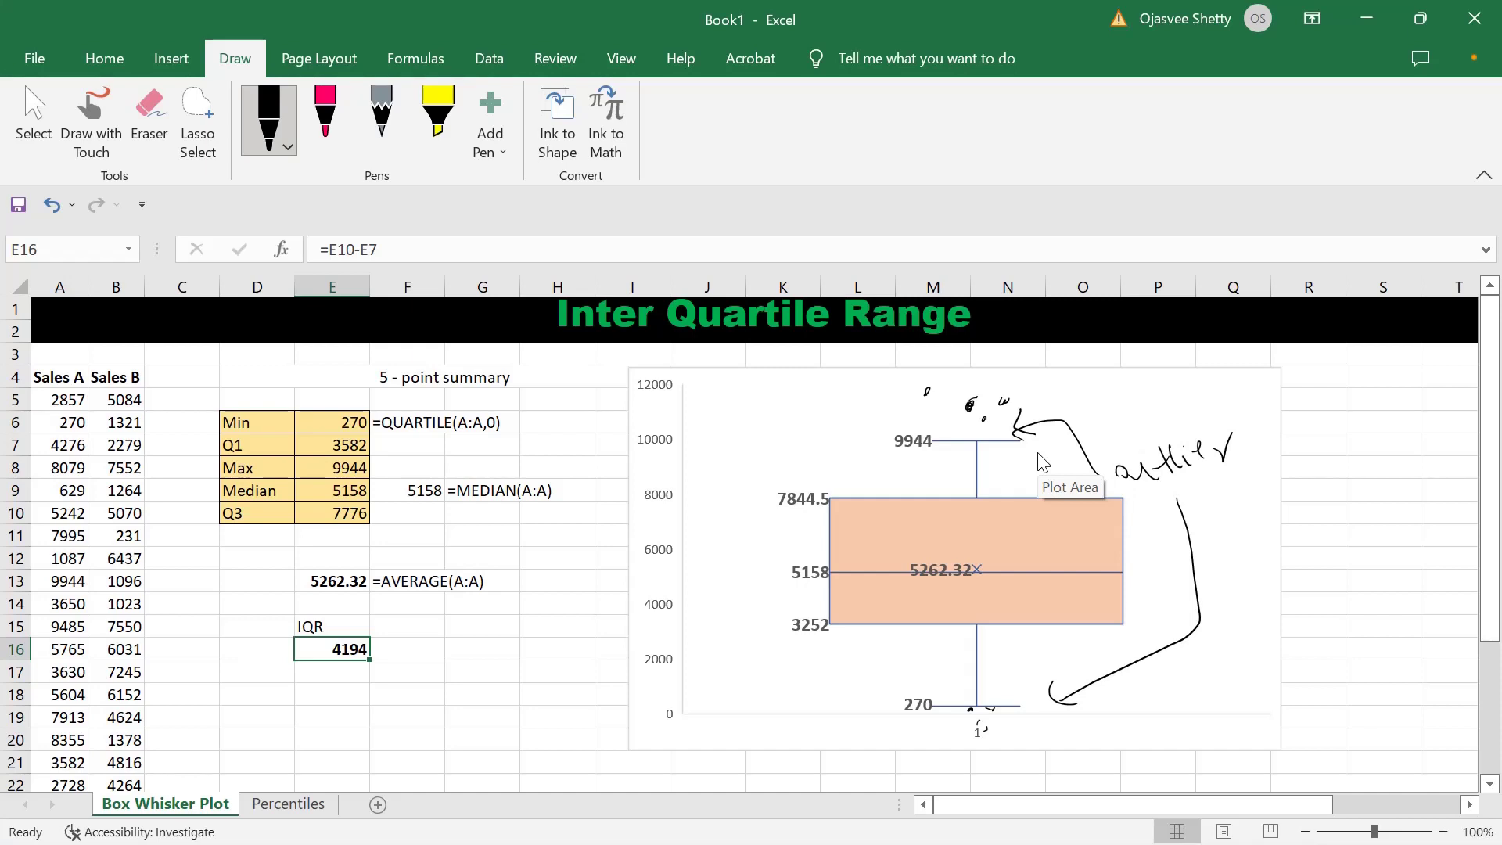
click(118, 286)
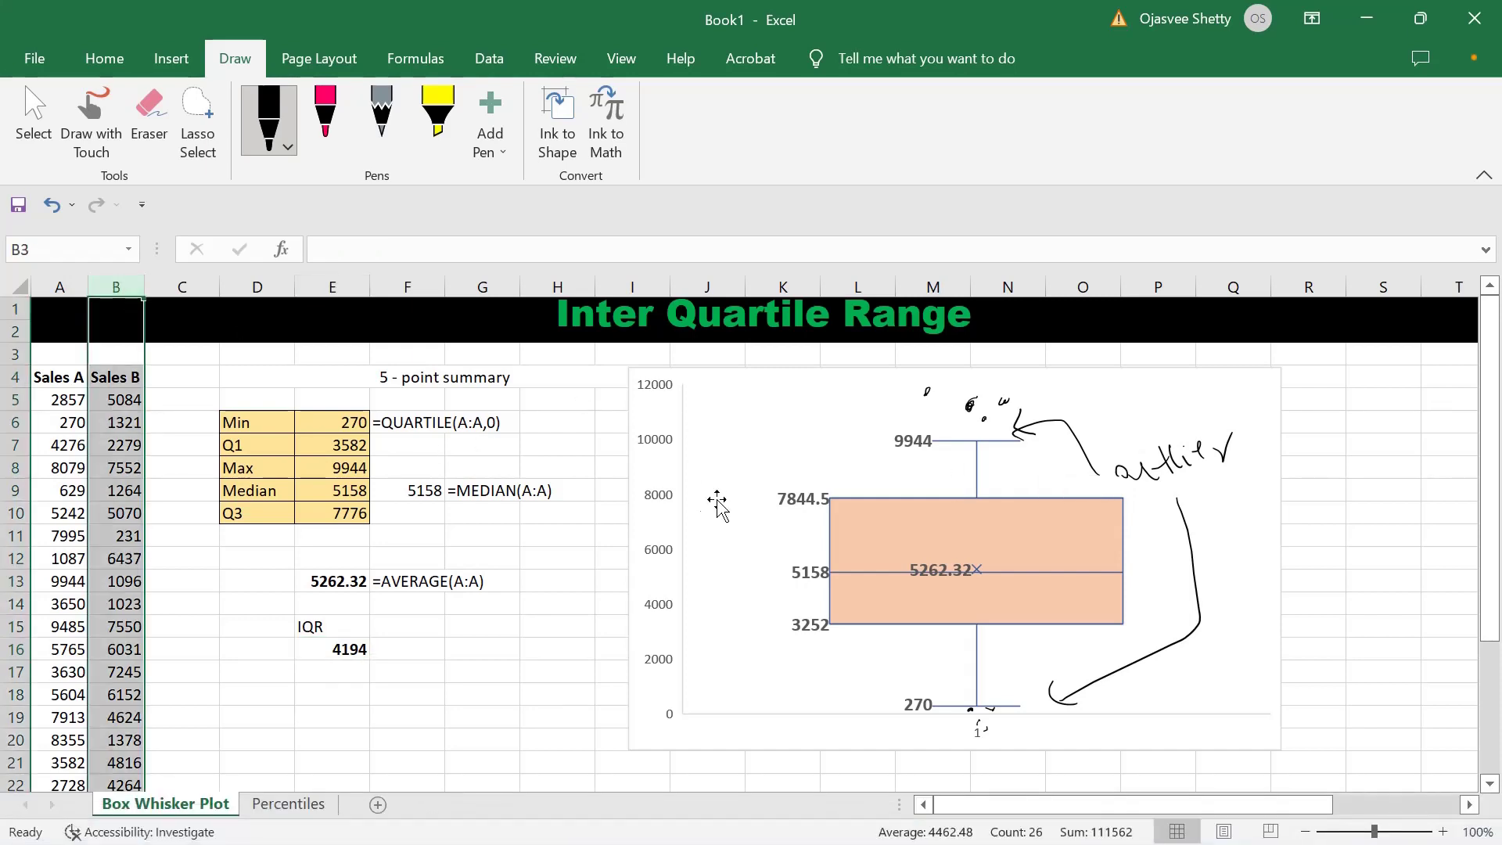
Insert a Box & Whisker chart of the Sales B column and enlarge it slightly
click(171, 59)
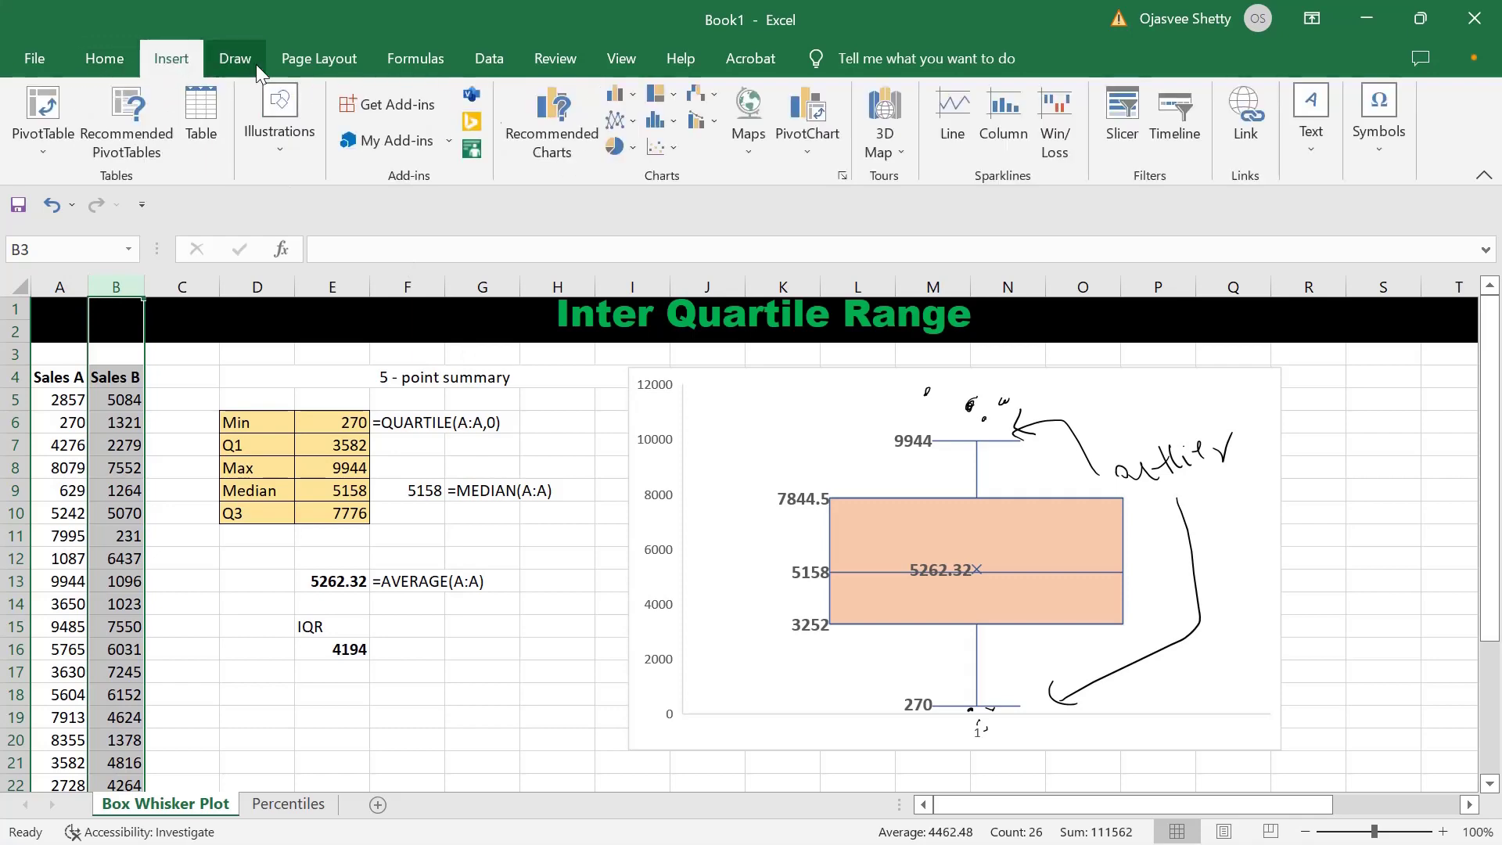
click(842, 176)
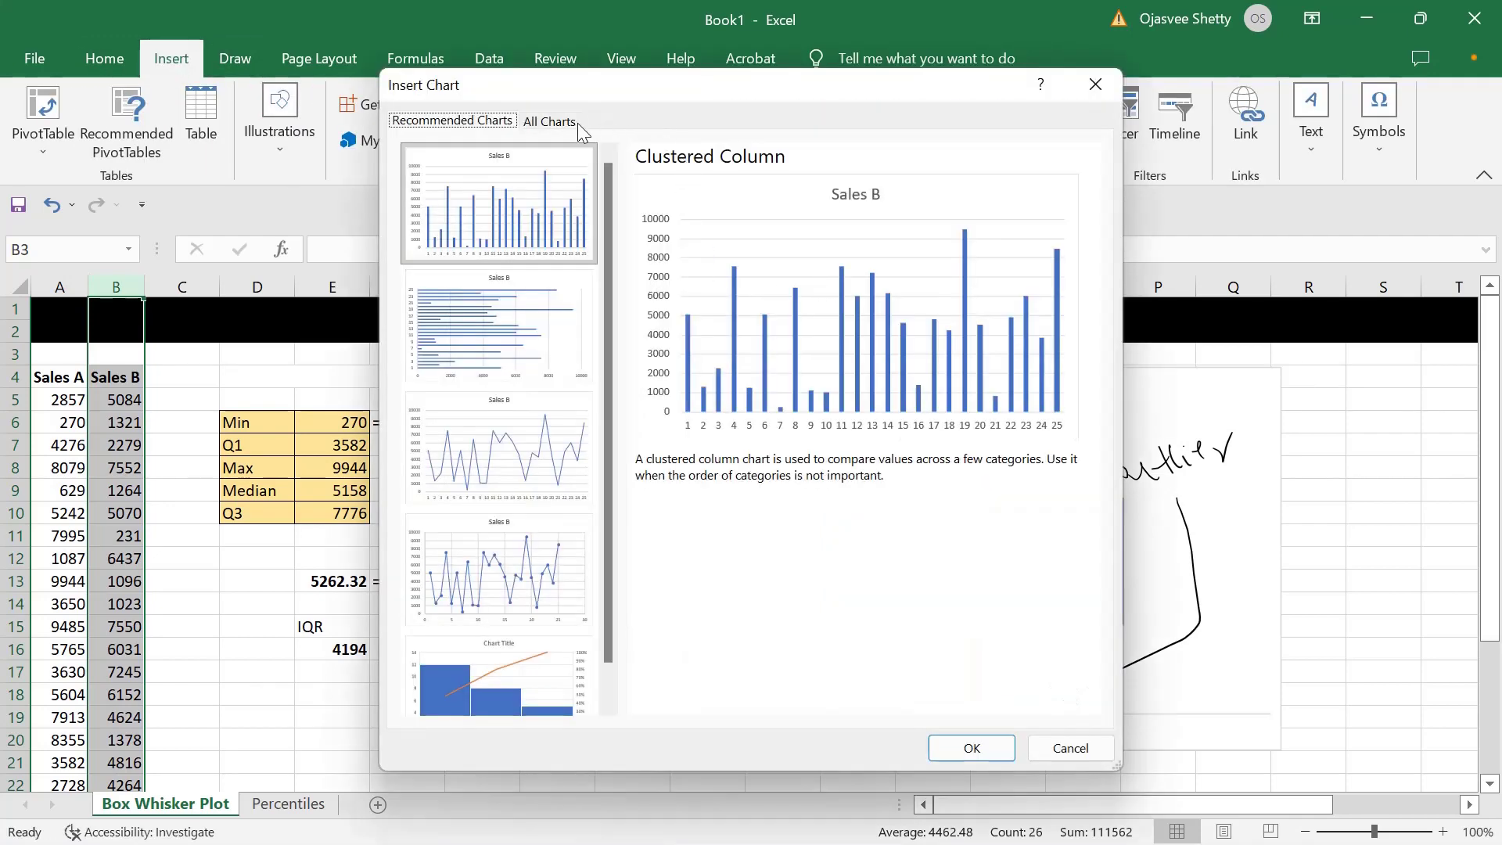
click(550, 121)
click(485, 551)
click(477, 580)
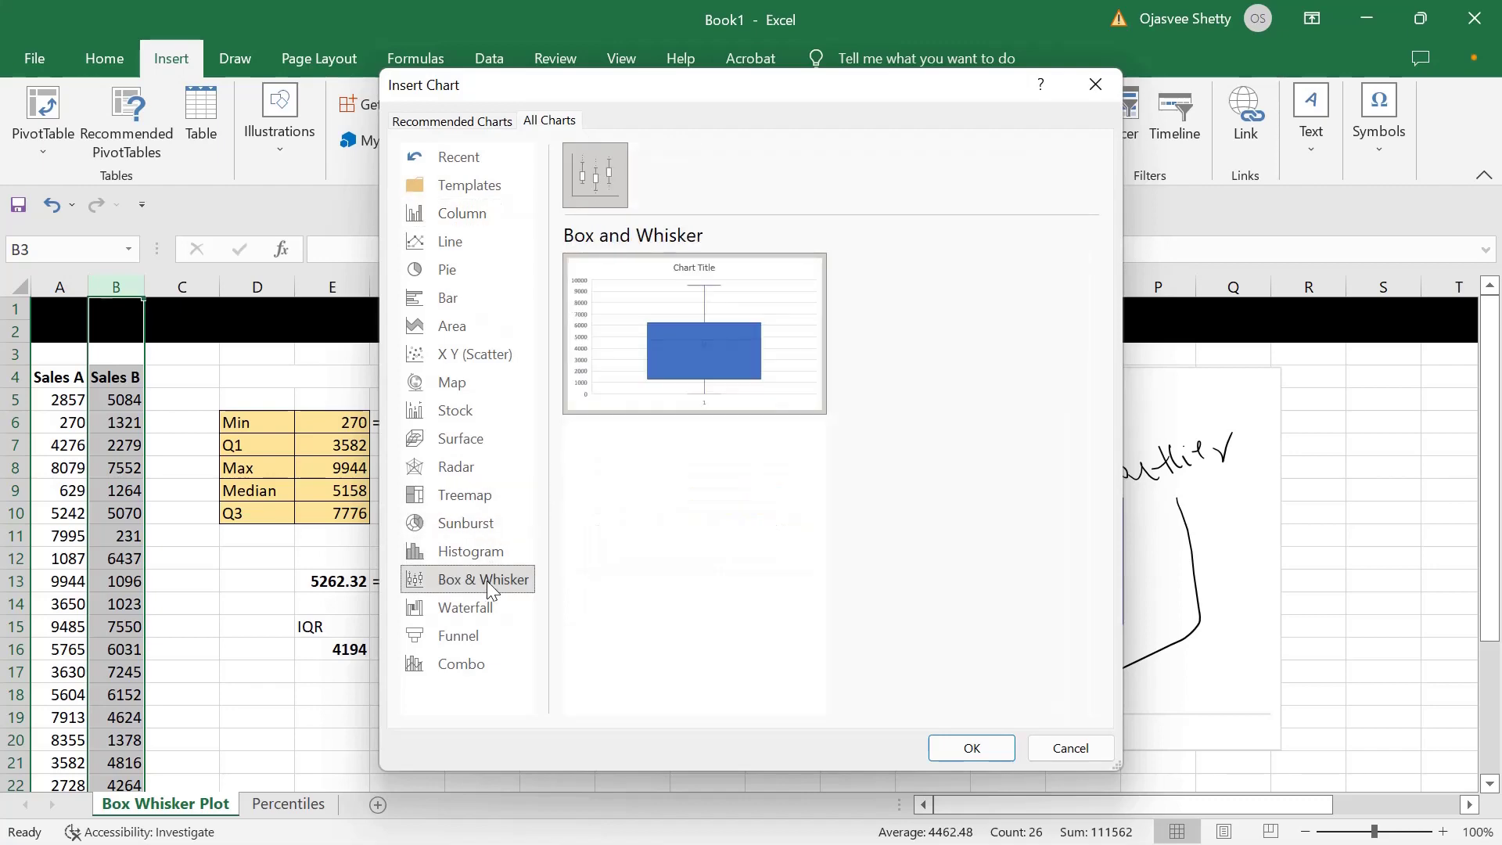
click(970, 747)
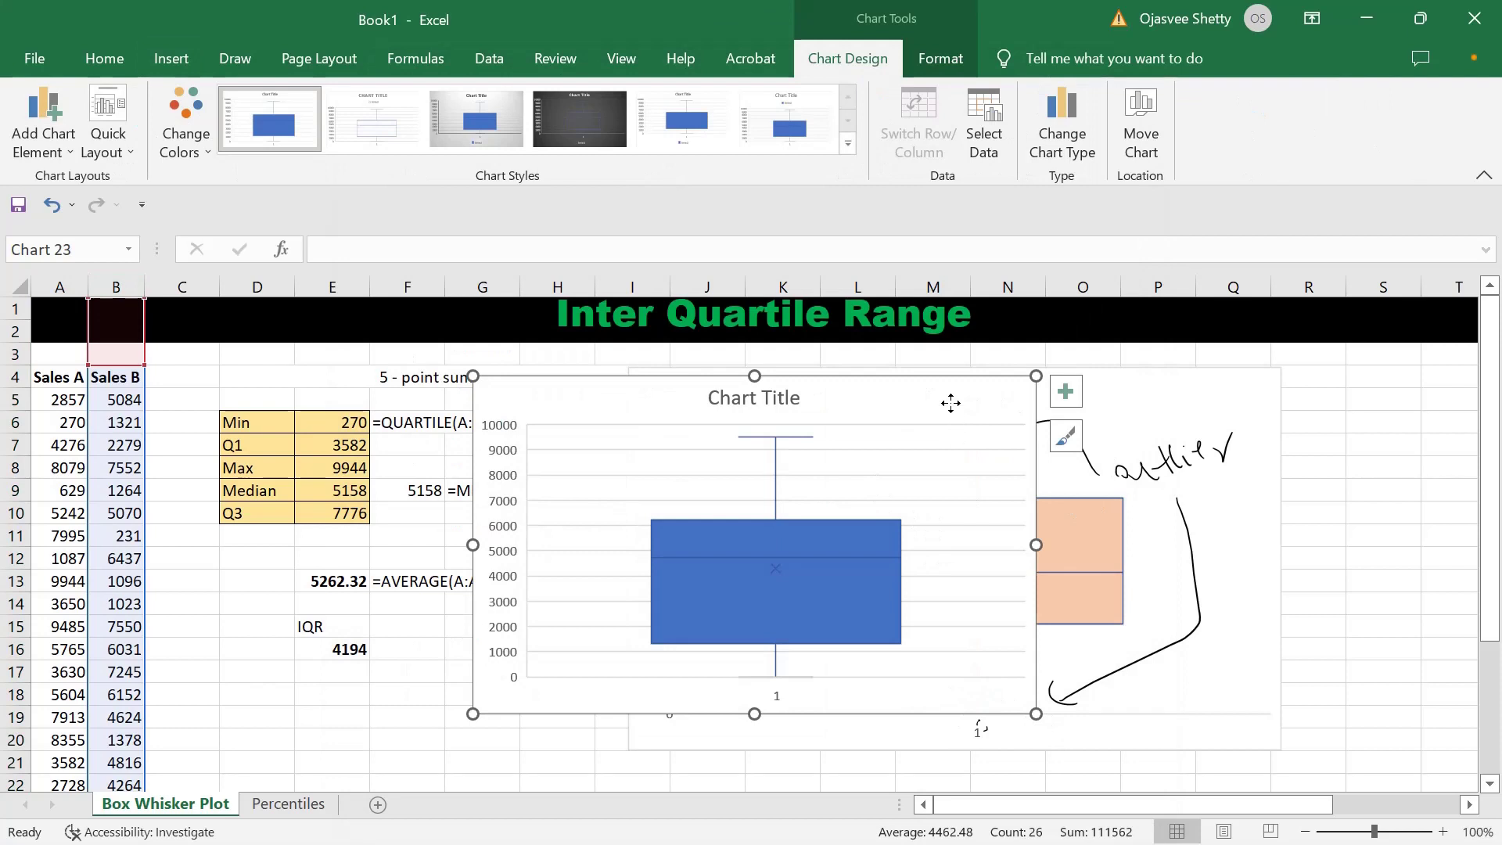
drag(1043, 721, 1077, 737)
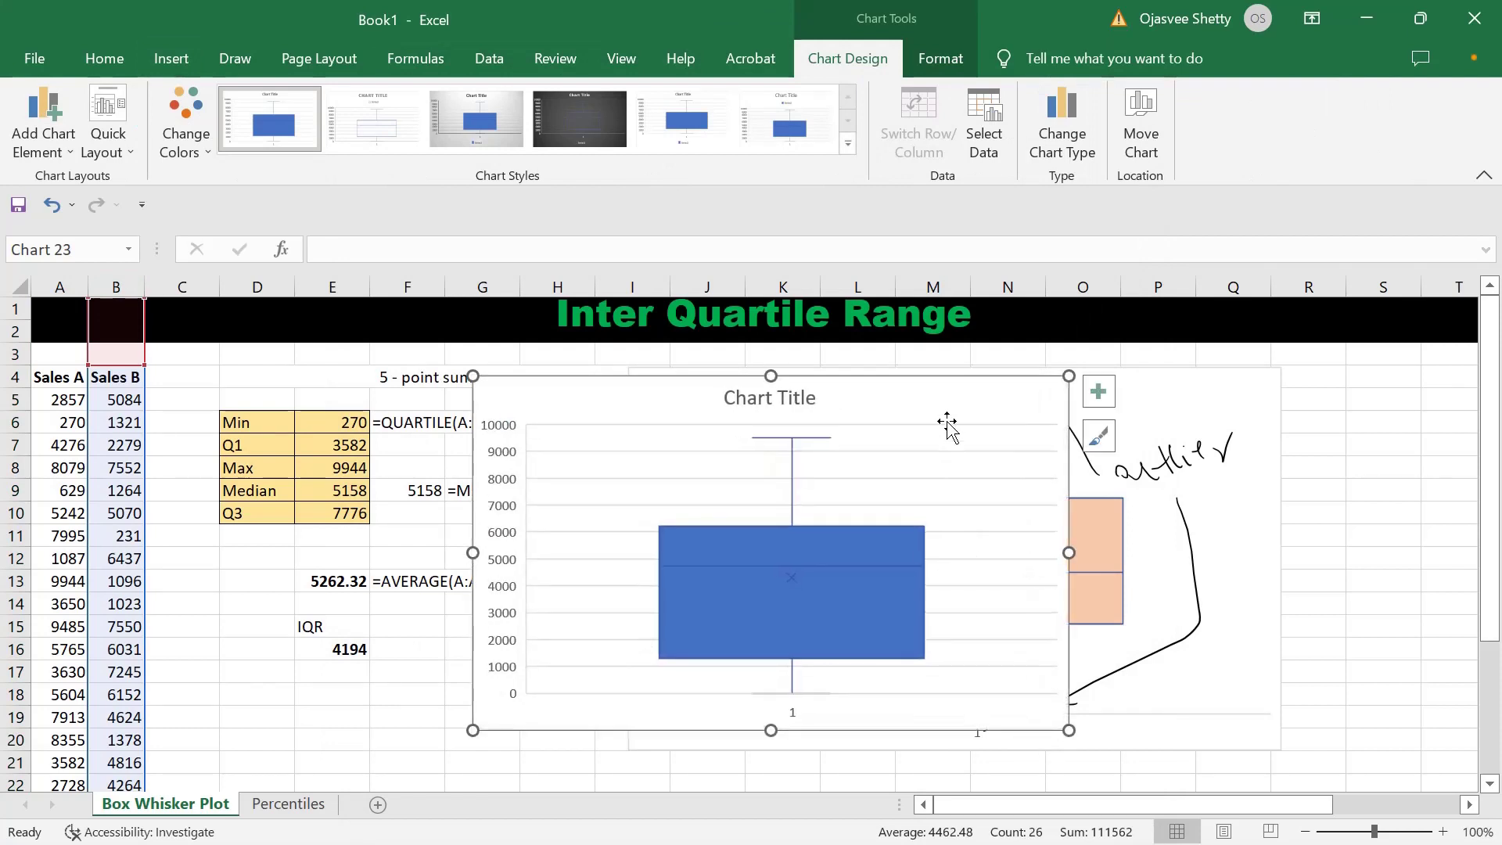
Add left-positioned value labels (9505, 6223.25, 4720, 1306.75, 0) to the Sales B chart
click(1099, 391)
click(1150, 501)
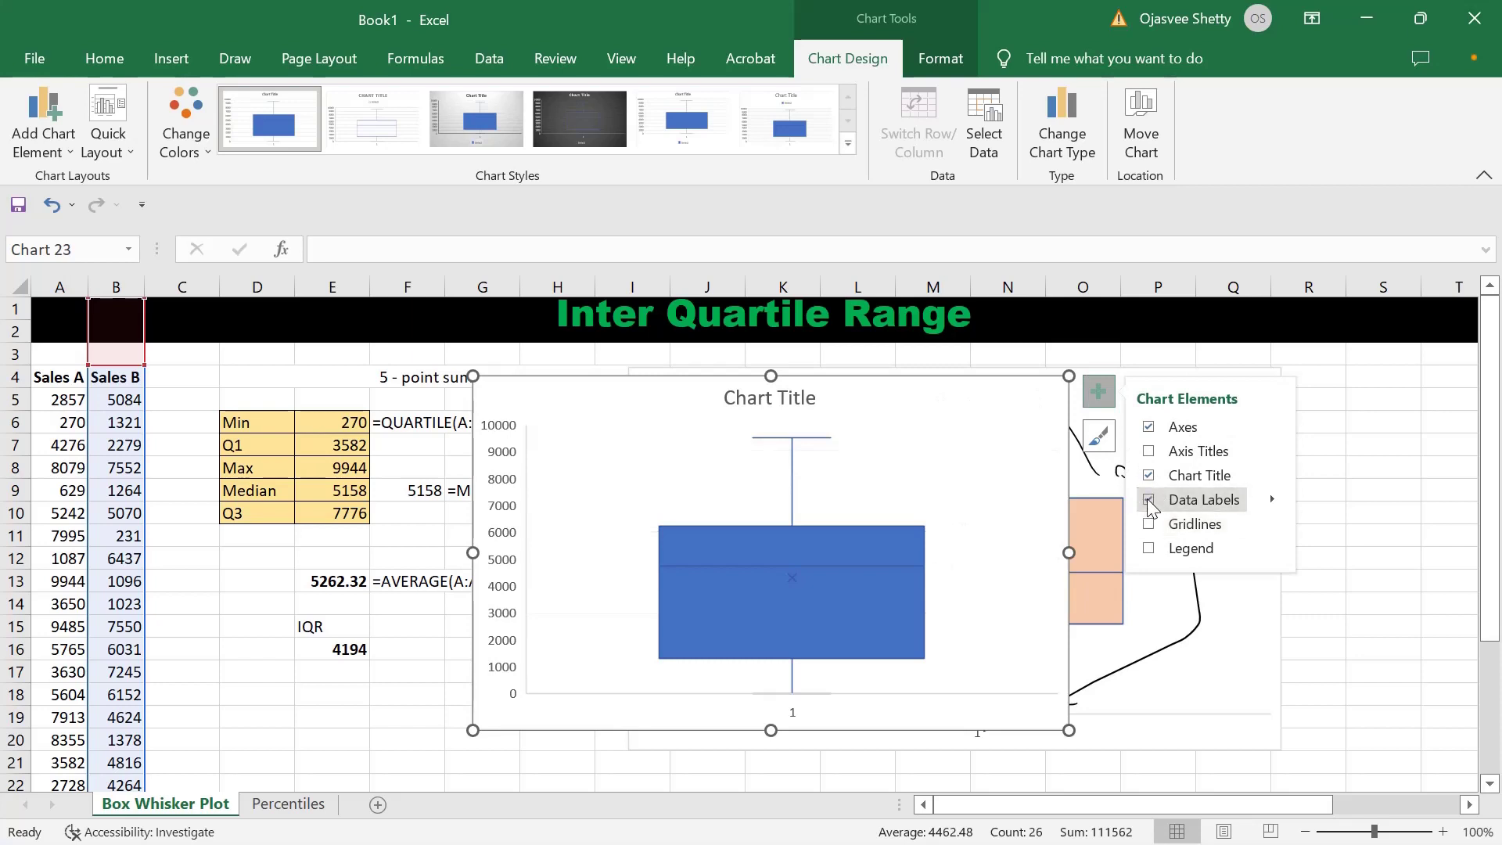
click(1271, 501)
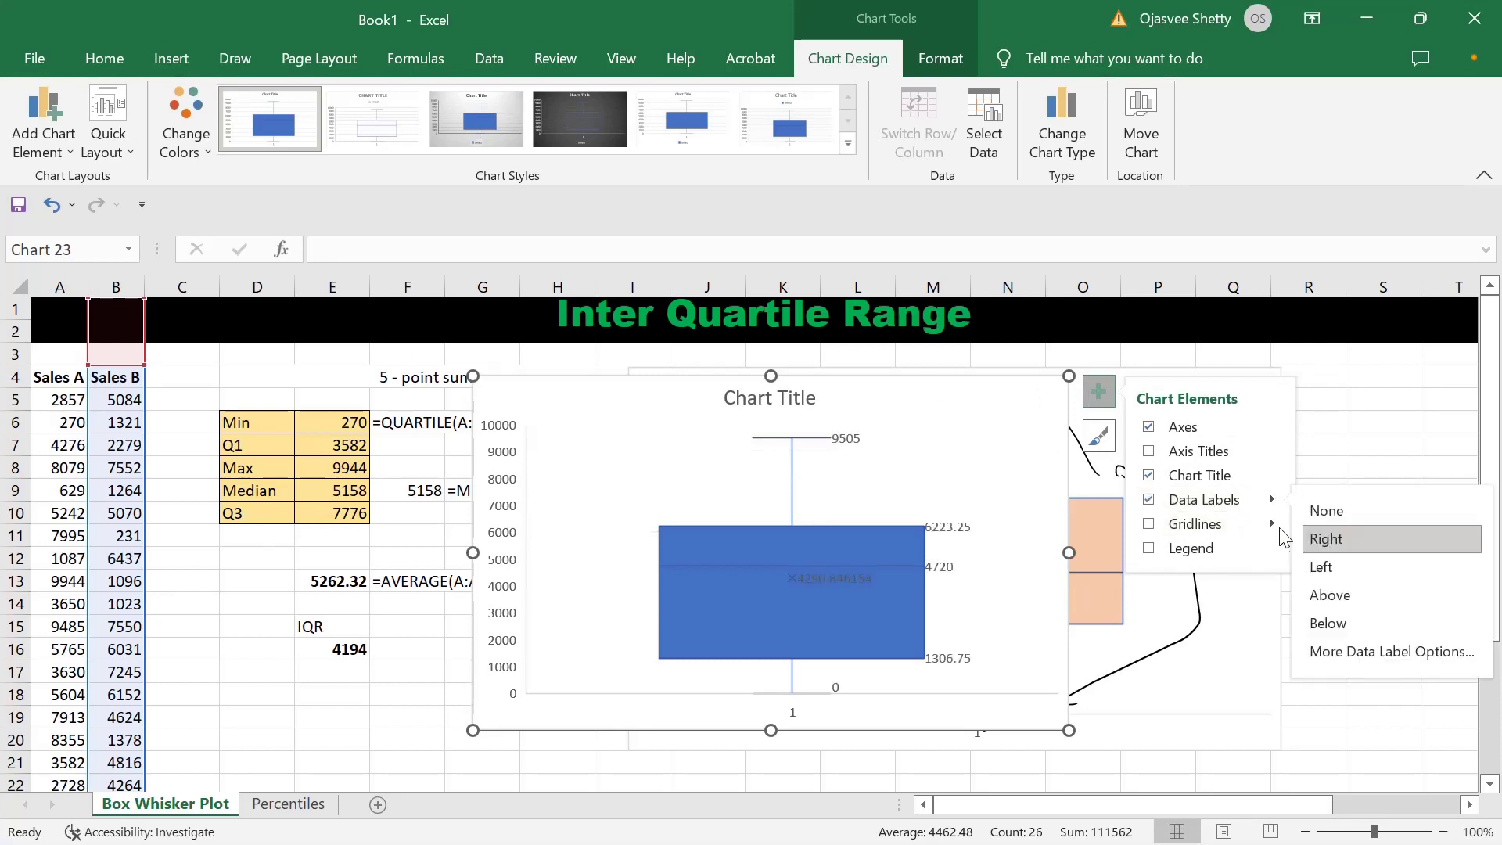
click(1320, 567)
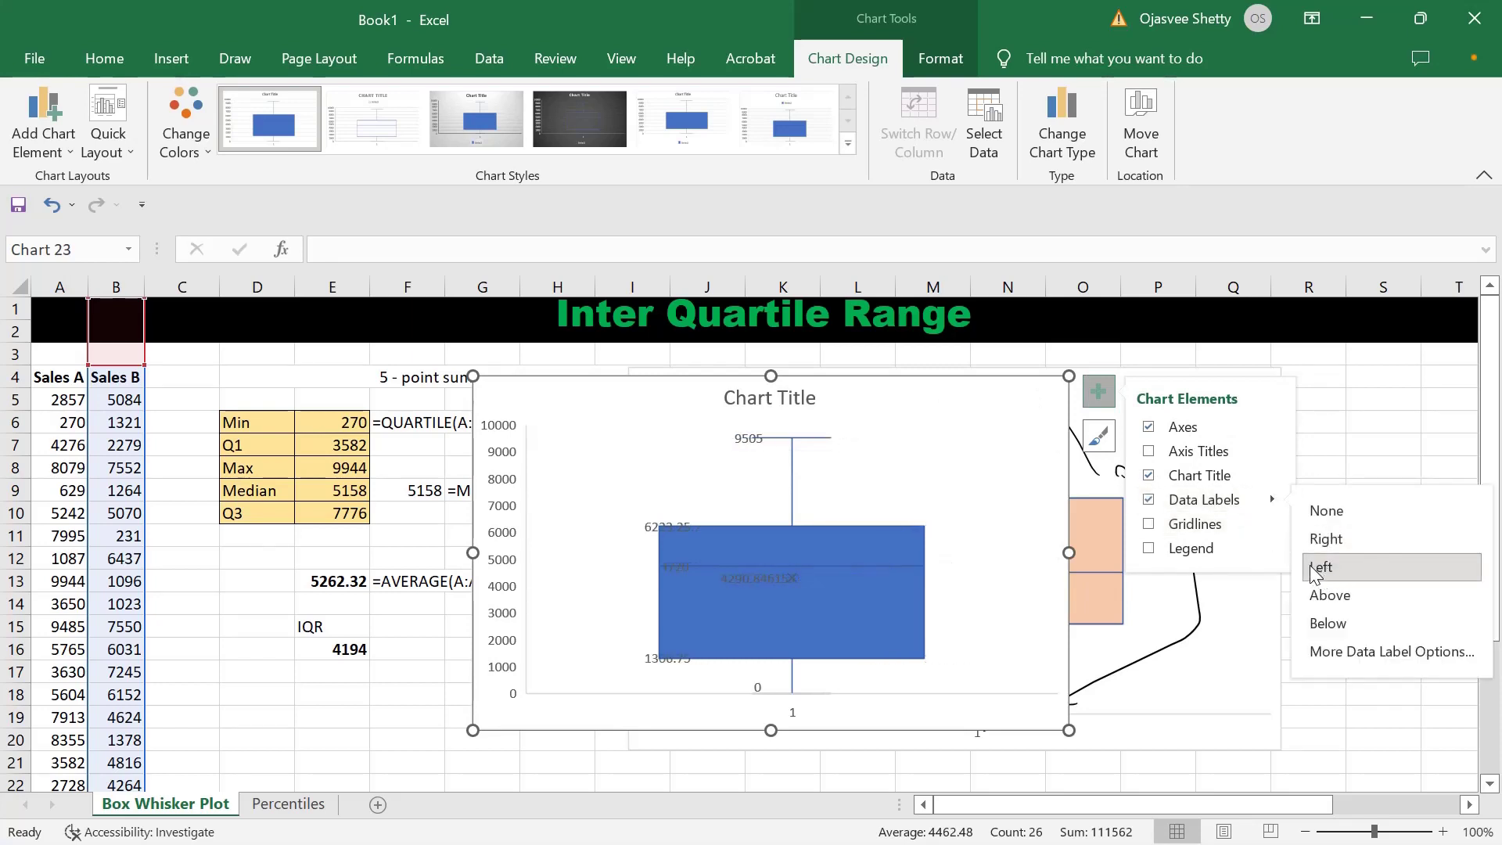
click(1150, 427)
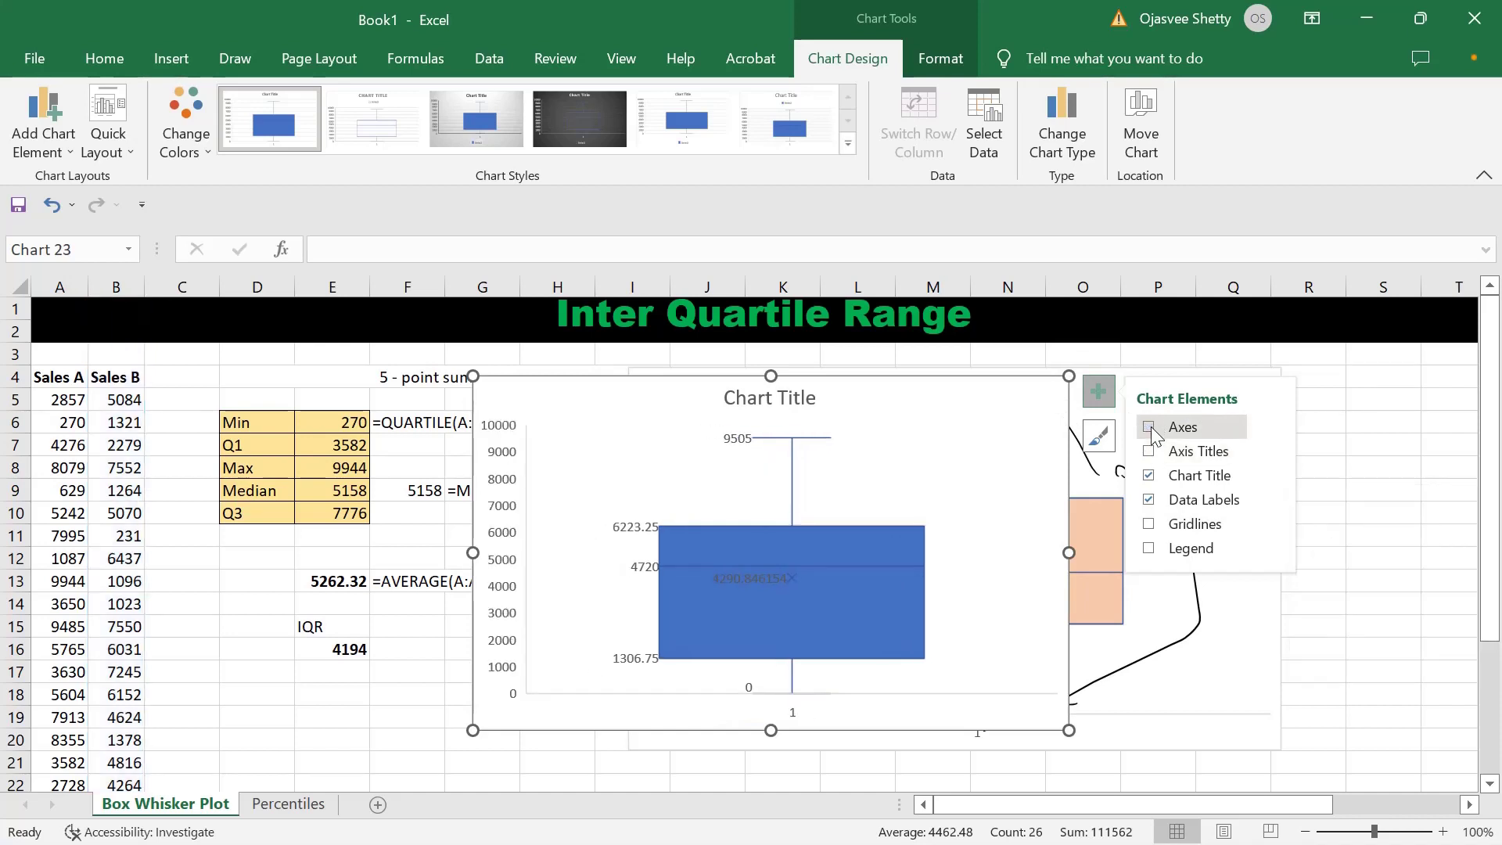
click(1149, 452)
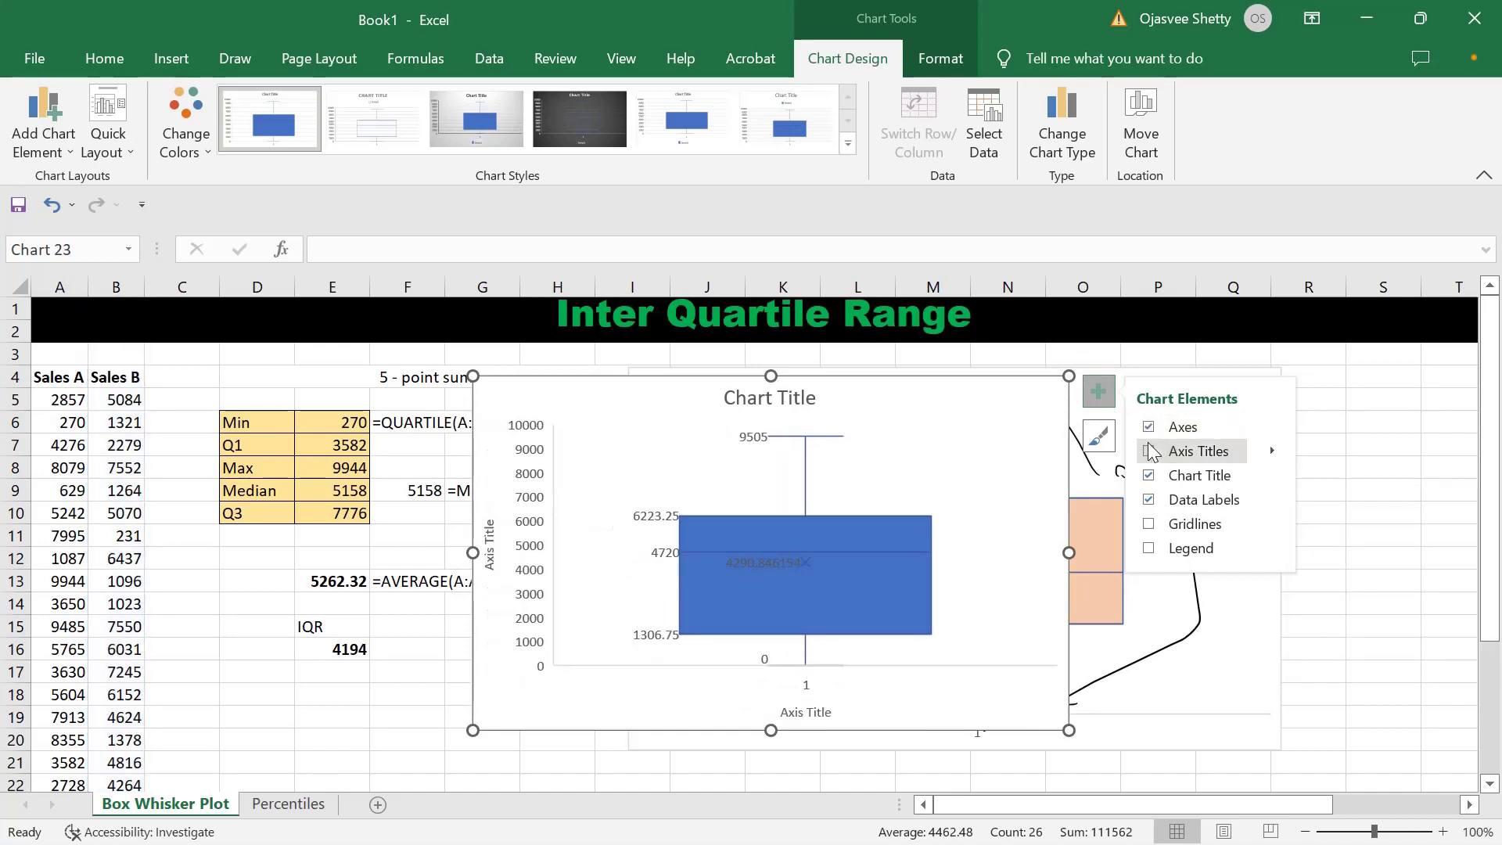
click(1149, 451)
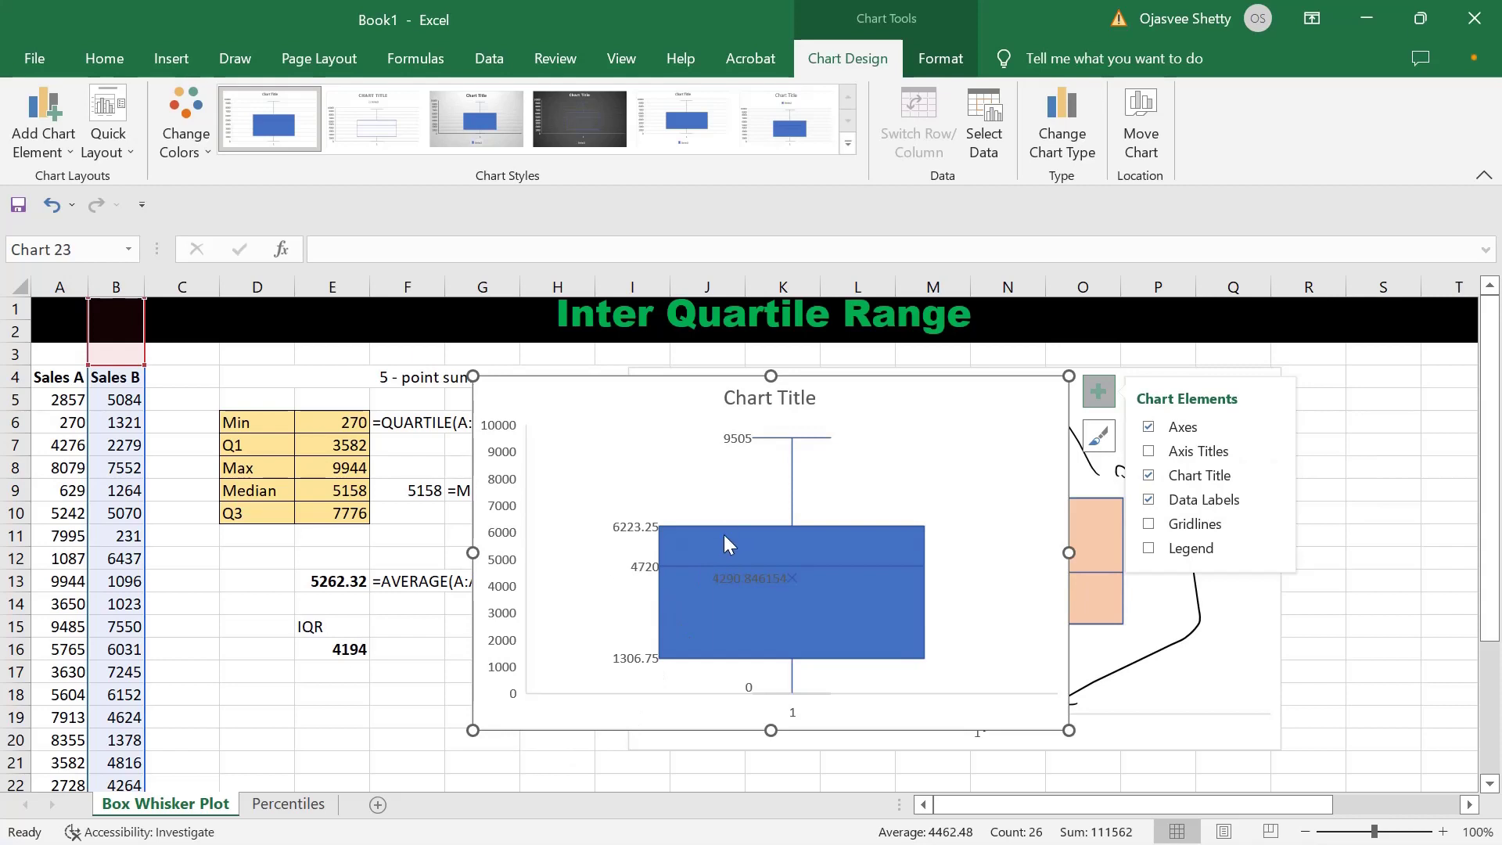
click(644, 531)
scroll(765, 607, down, 1)
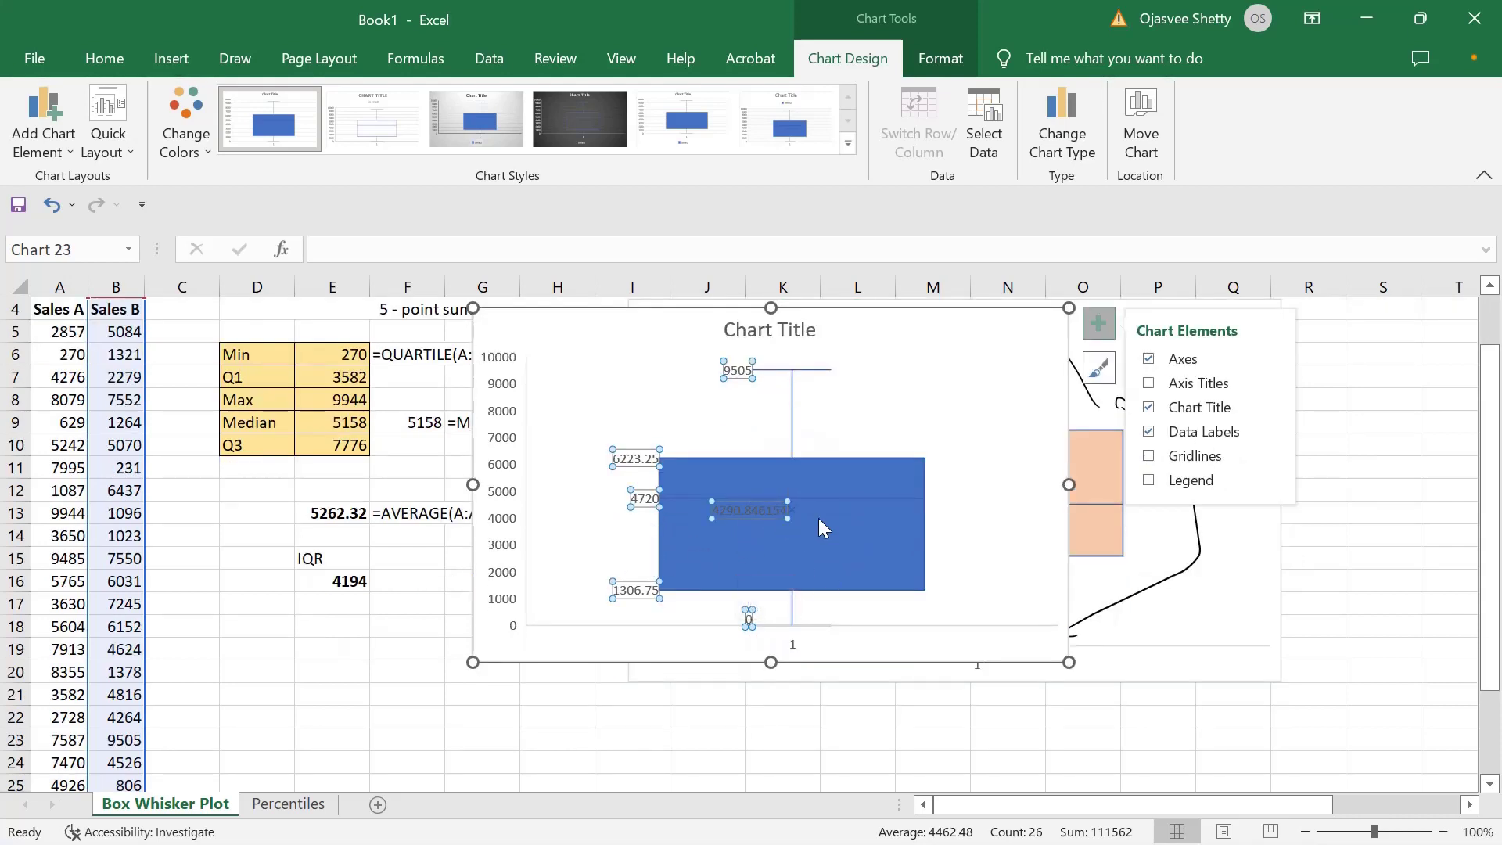
click(168, 58)
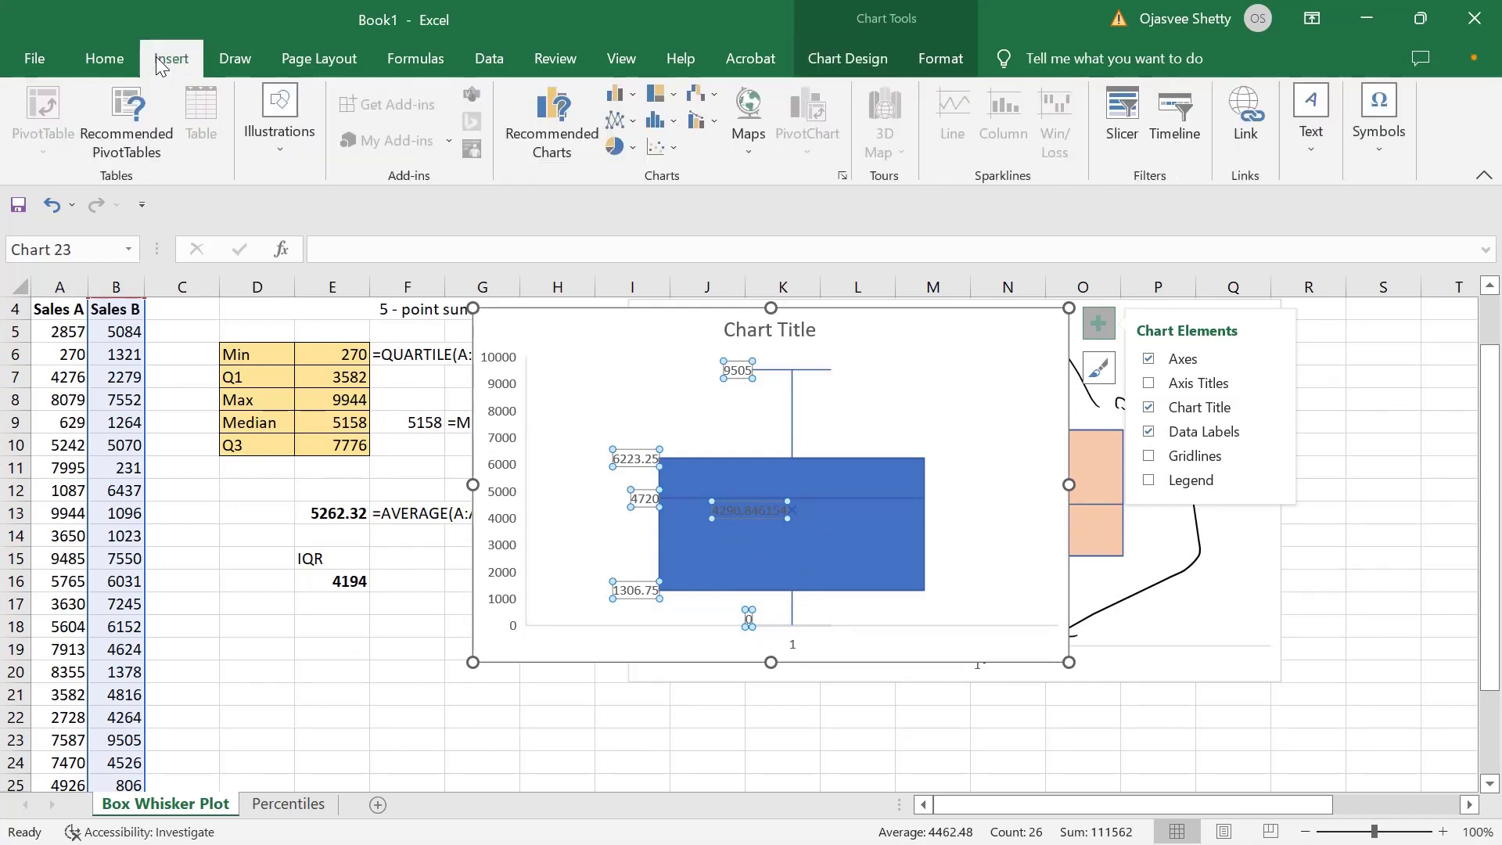
click(101, 59)
Make the Sales B value labels bold at size 14 and move the chart lower right
drag(889, 345, 758, 353)
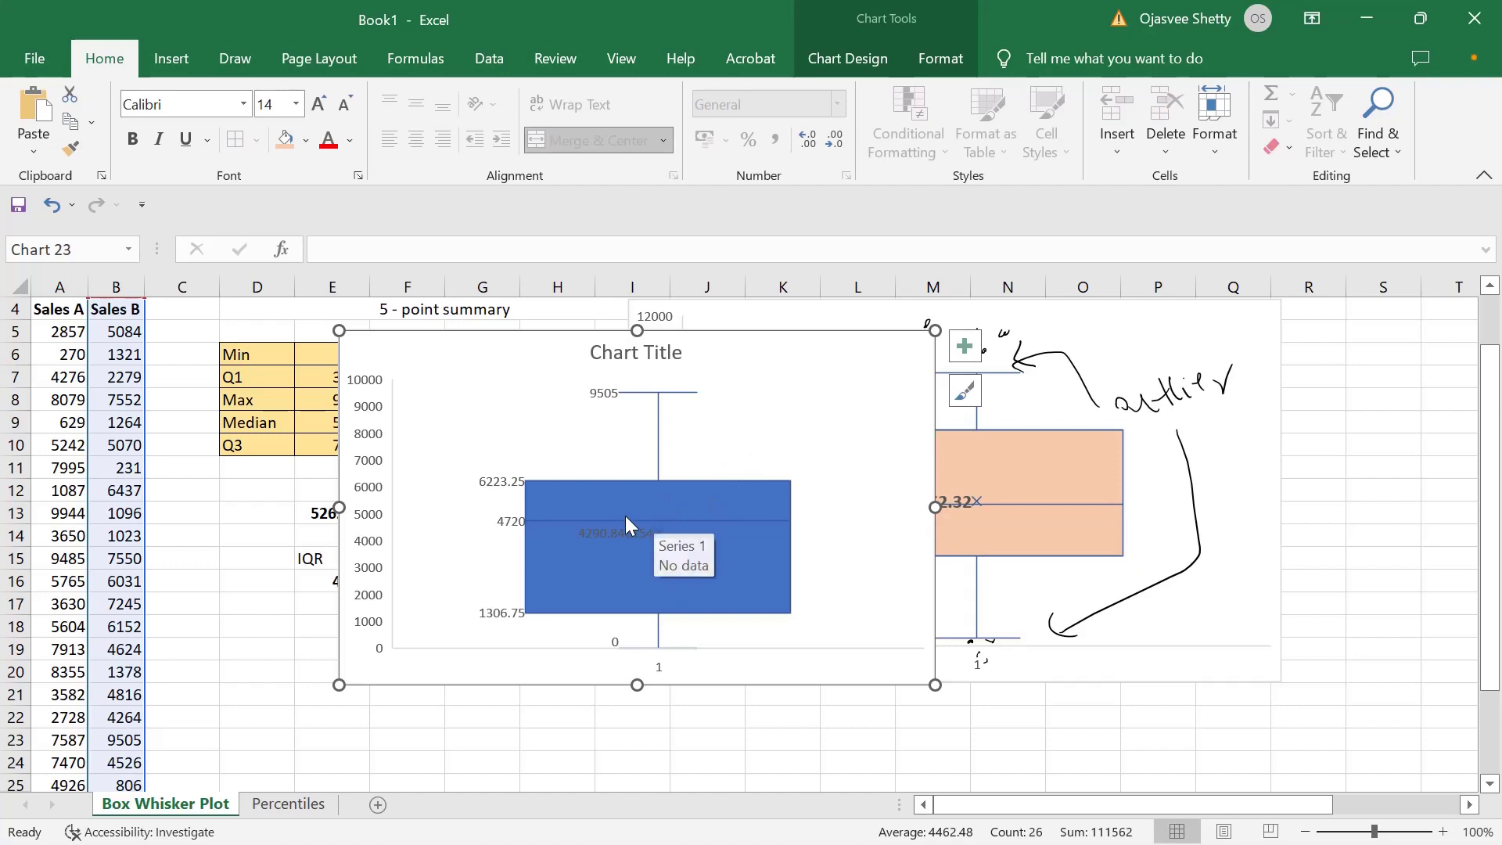
click(514, 486)
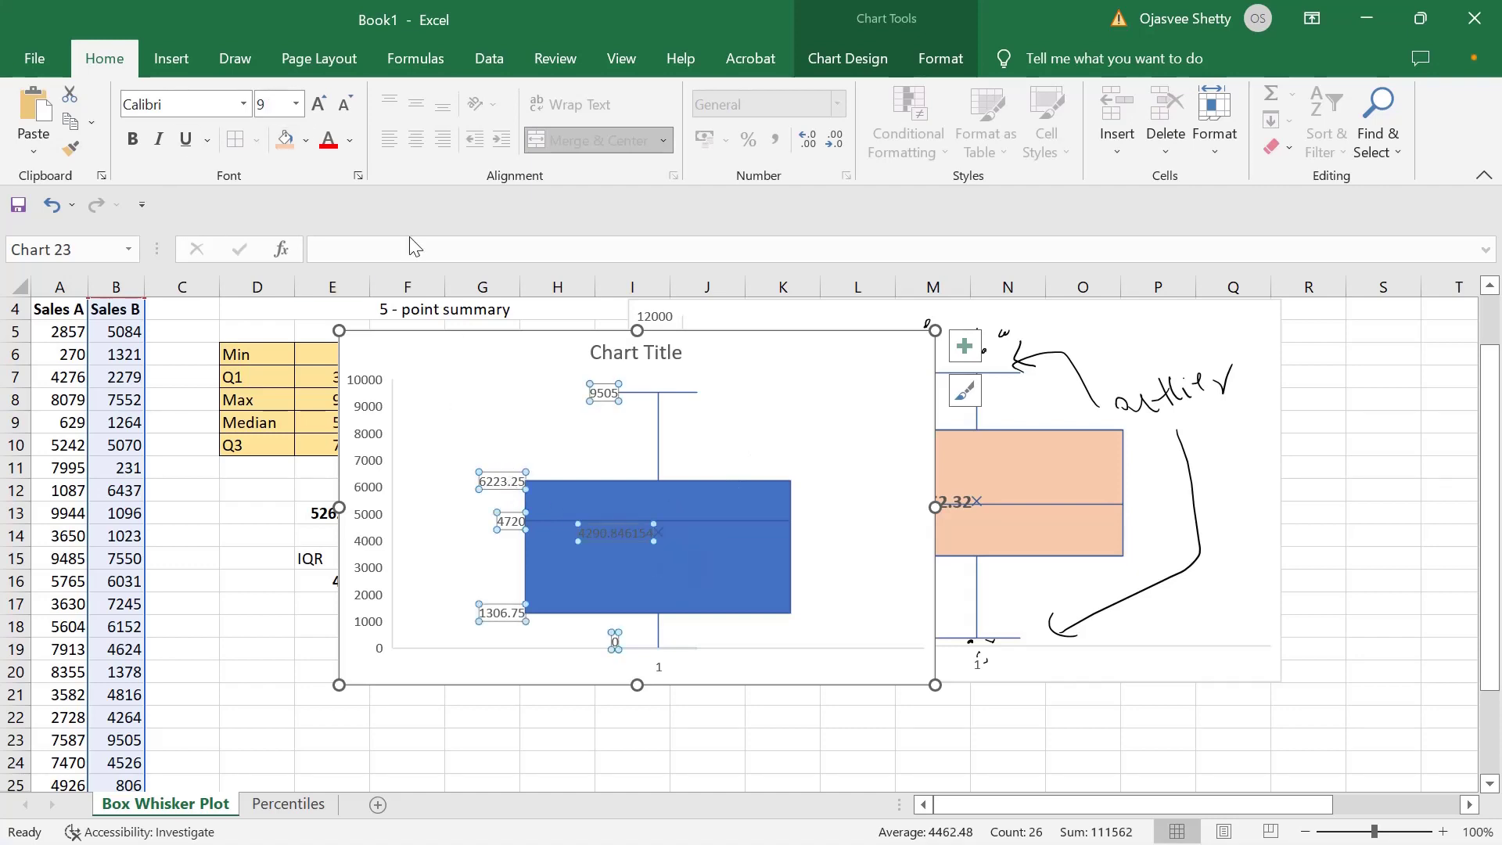
click(133, 145)
click(296, 104)
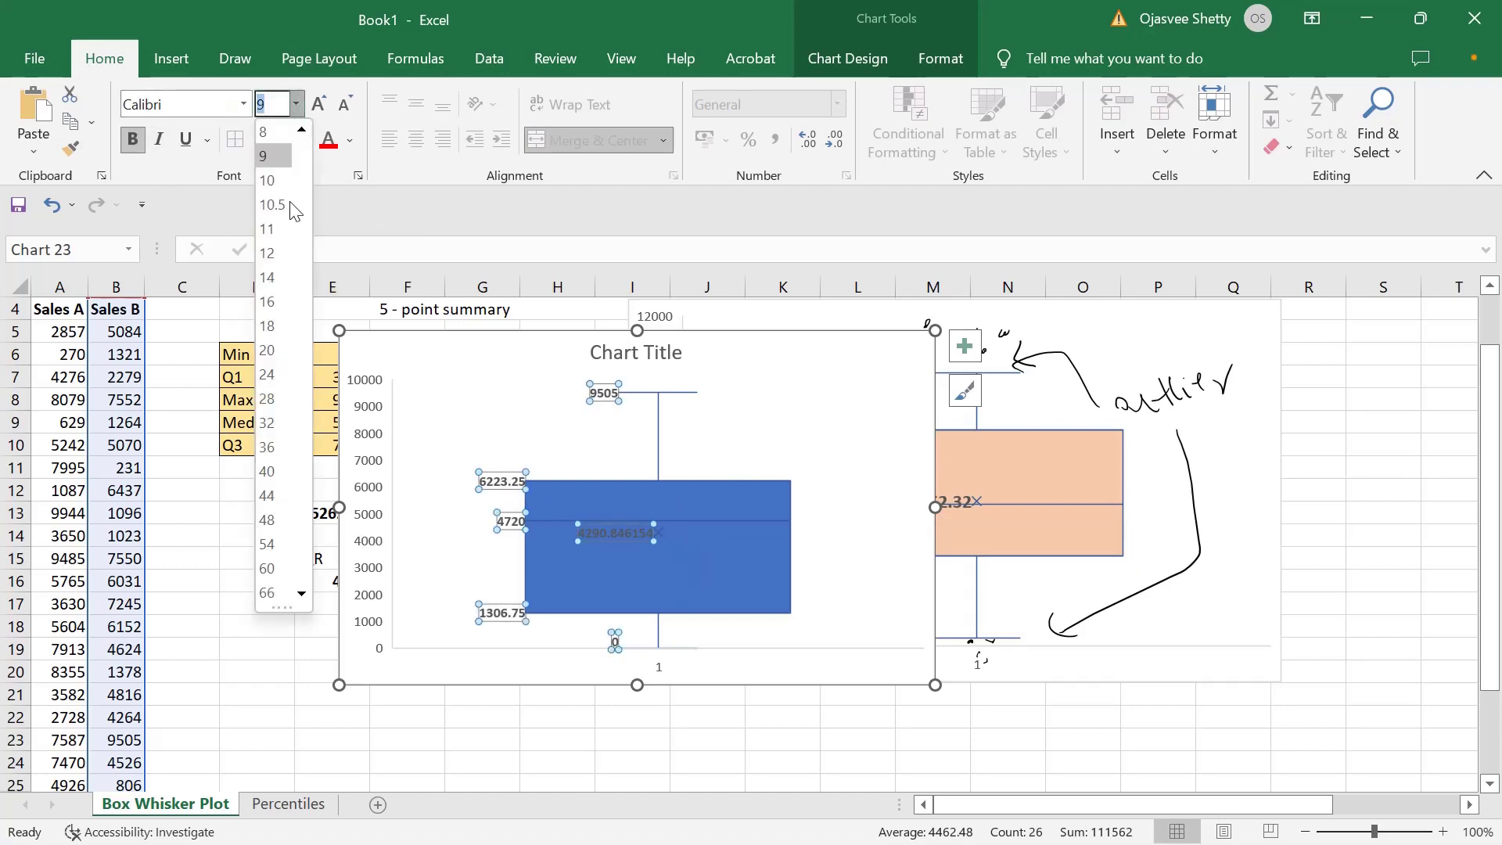
click(268, 345)
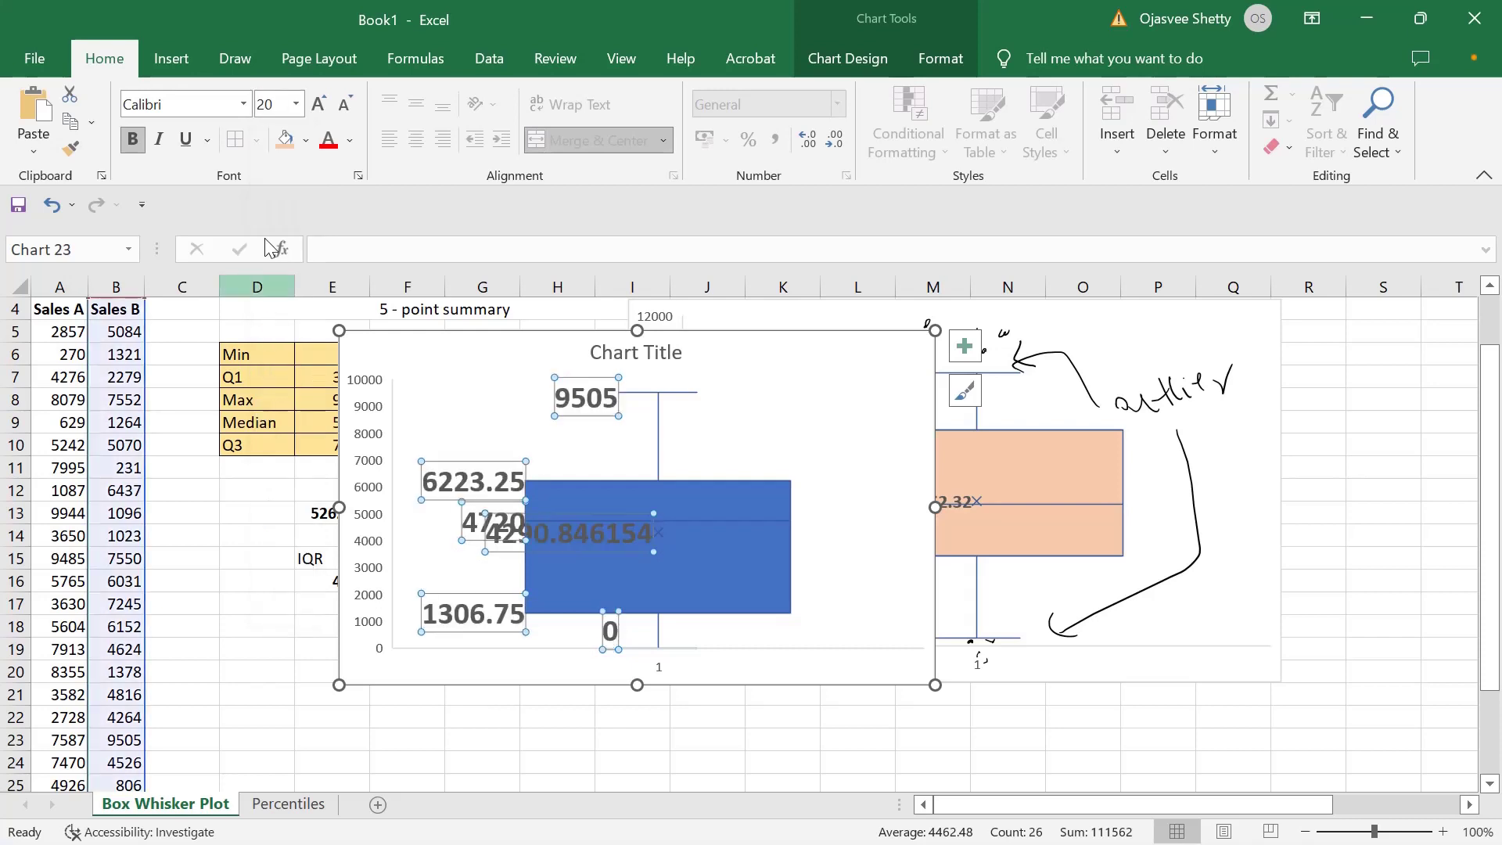
click(295, 104)
click(275, 277)
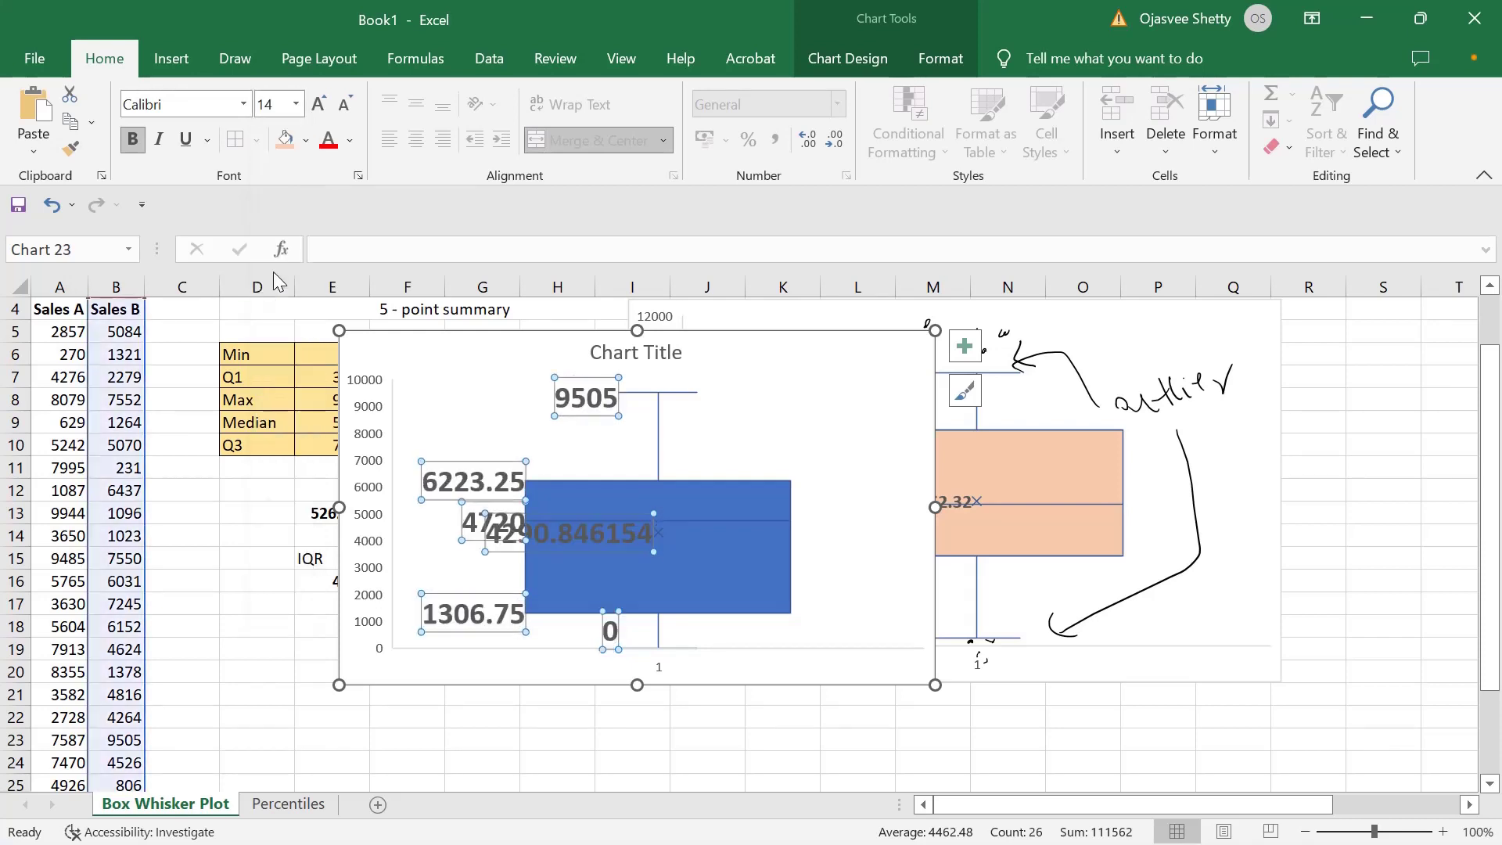
click(916, 402)
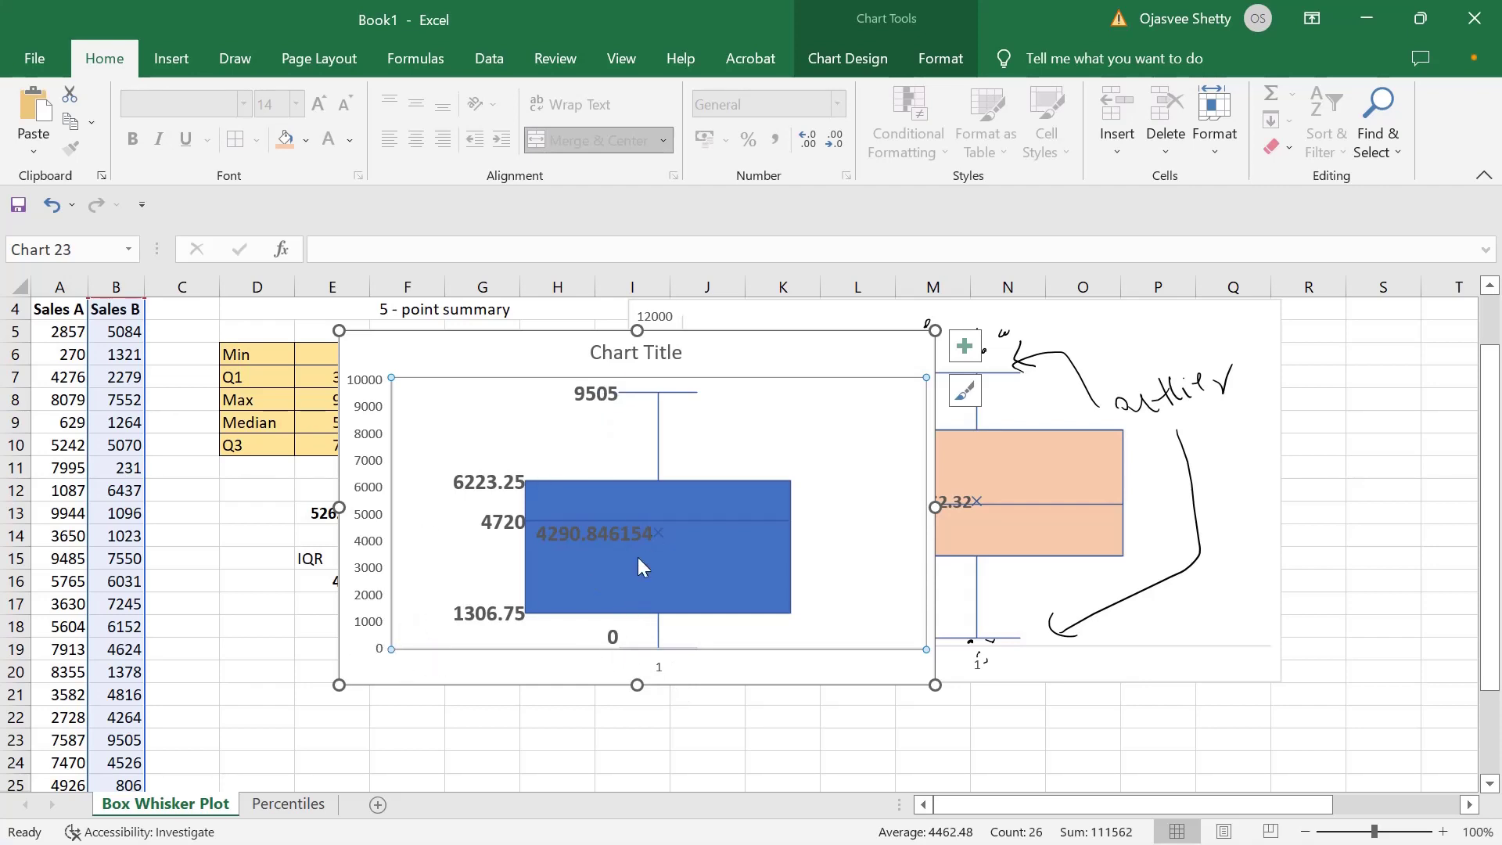
drag(865, 361, 1371, 514)
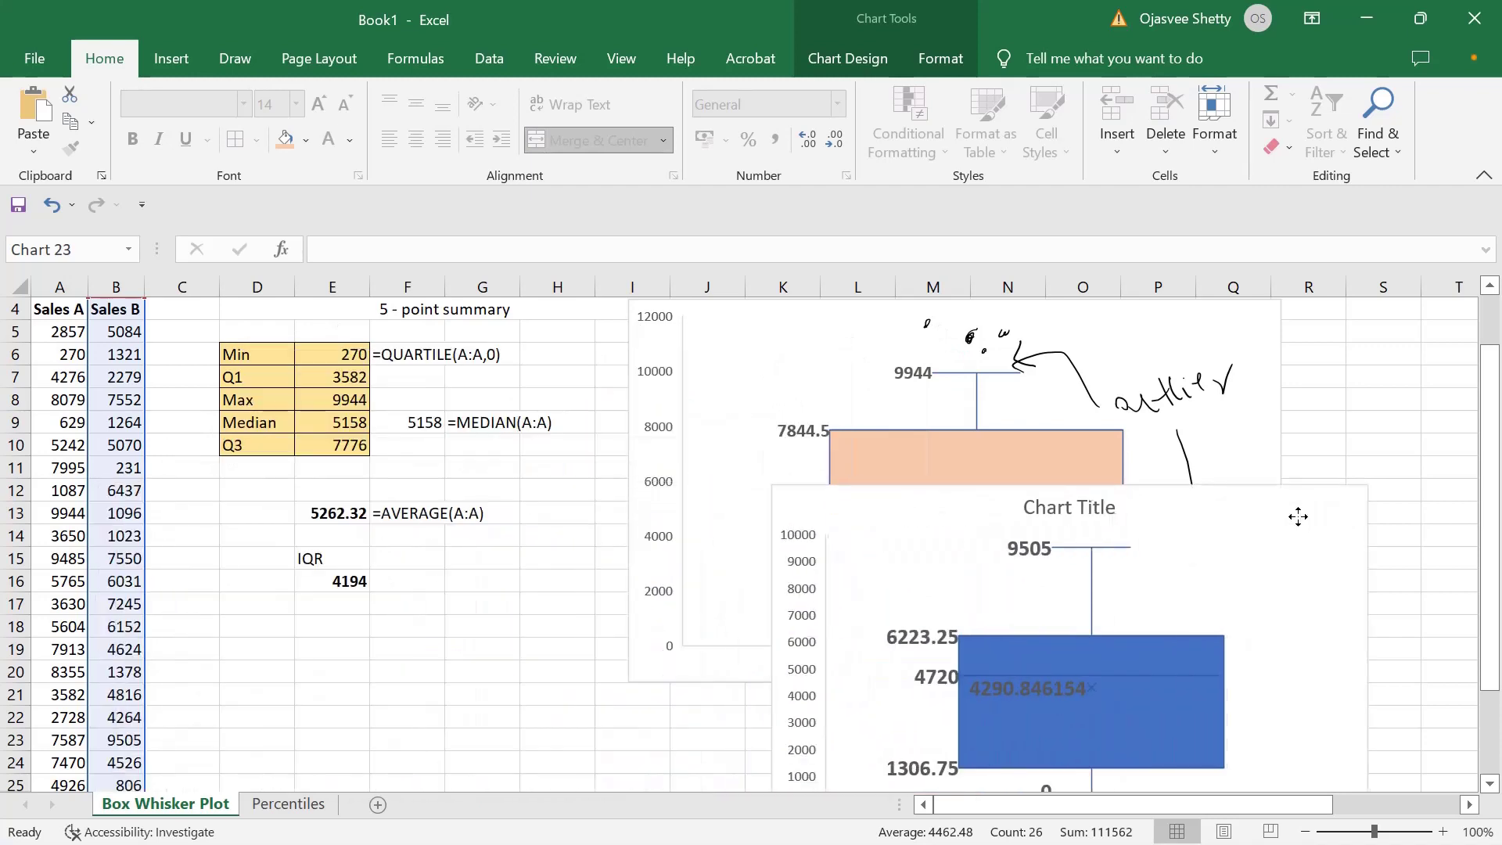